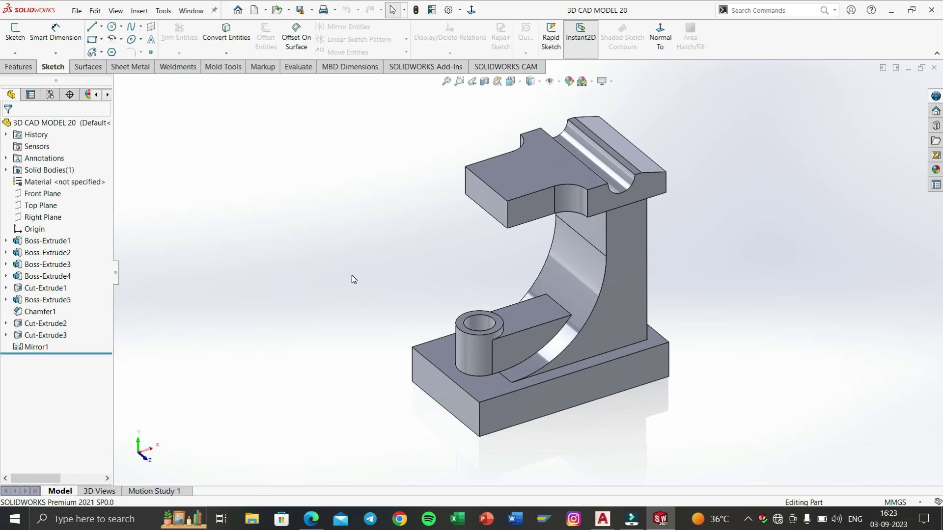
Orbit the bracket model, then bring the D6.pdf reference drawing to the front
{"action": "mouse_move", "coordinate": [446, 285]}
{"action": "middle_mouse_down"}
{"action": "mouse_move", "coordinate": [439, 263]}
{"action": "mouse_move", "coordinate": [441, 298]}
{"action": "middle_mouse_up"}
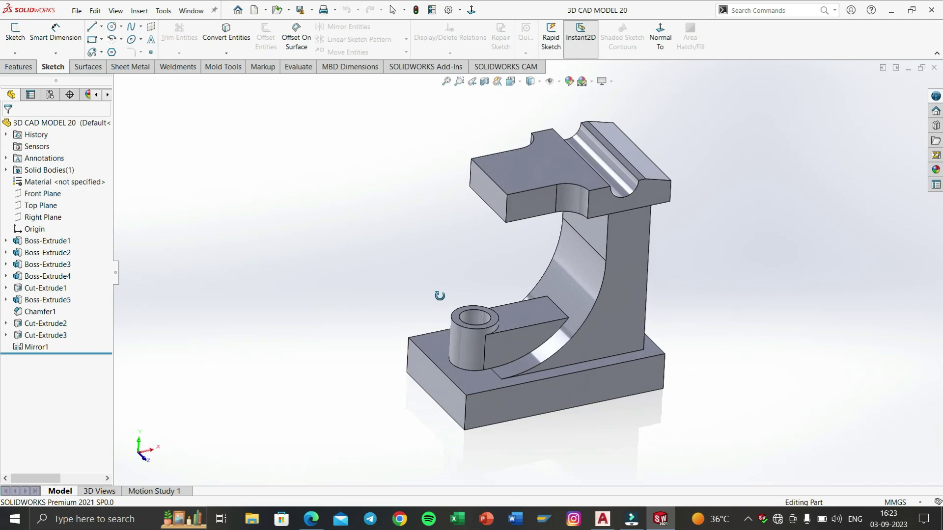
{"action": "key", "text": "super+Tab"}
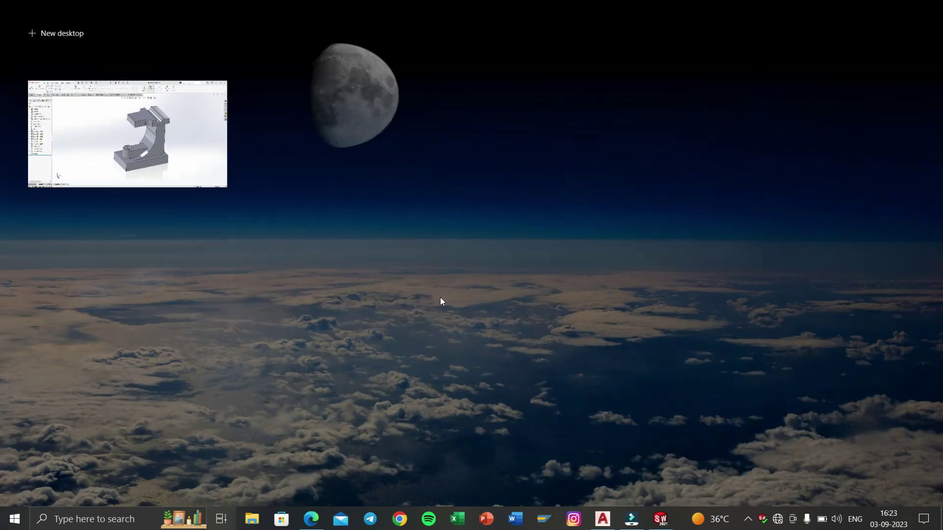
{"action": "left_click", "coordinate": [186, 294]}
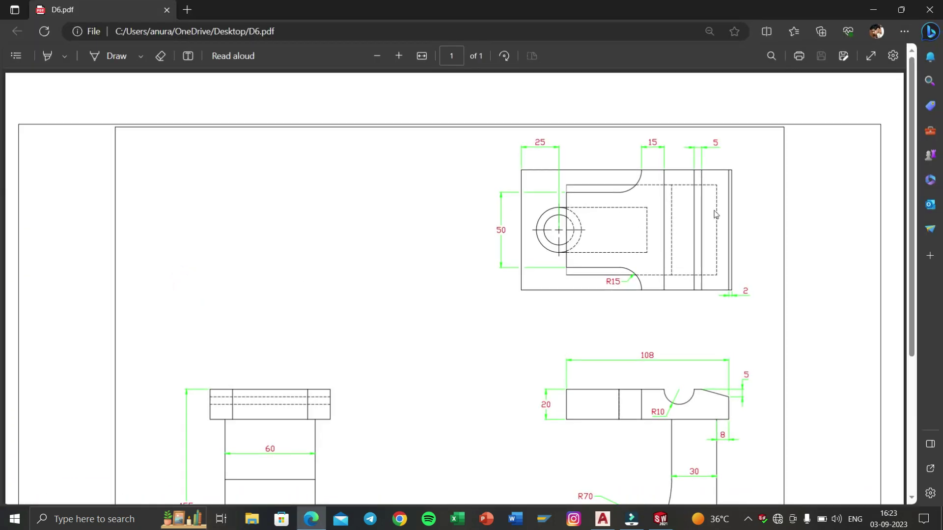
Scroll D6.pdf down to the lower side and front views, then switch back toward AutoCAD
{"action": "scroll", "coordinate": [617, 296], "scroll_direction": "down", "scroll_amount": 3}
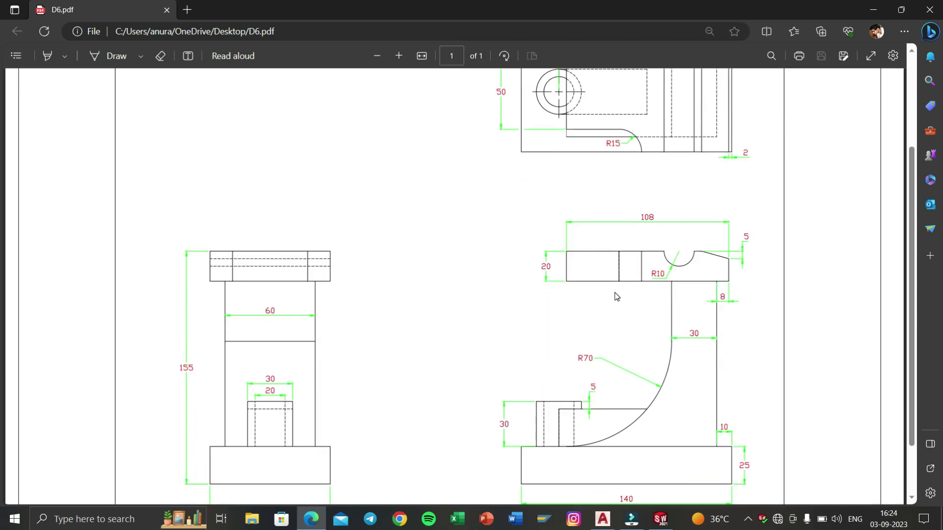
{"action": "scroll", "coordinate": [617, 296], "scroll_direction": "down", "scroll_amount": 2}
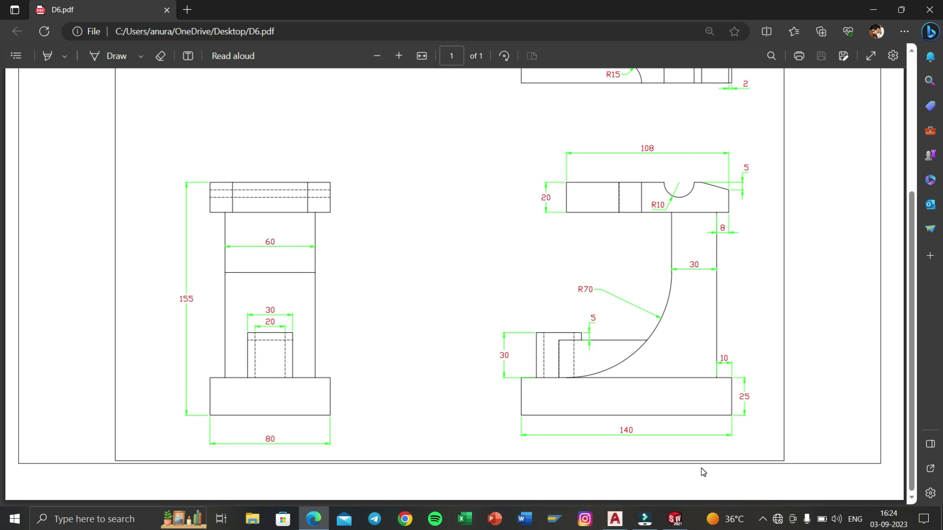
{"action": "key", "text": "super+Tab"}
Switch to the AutoCAD drawing and recentre the view
{"action": "left_click", "coordinate": [169, 281]}
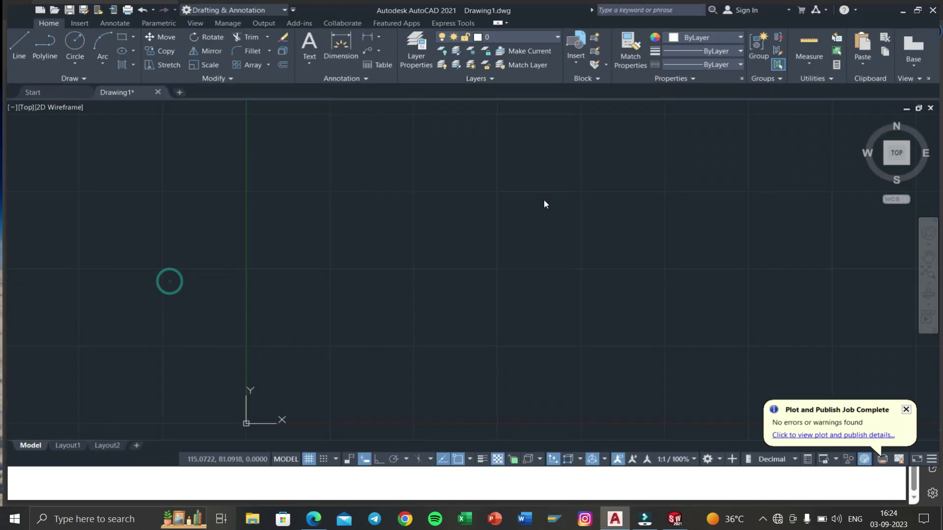
{"action": "left_click", "coordinate": [895, 167]}
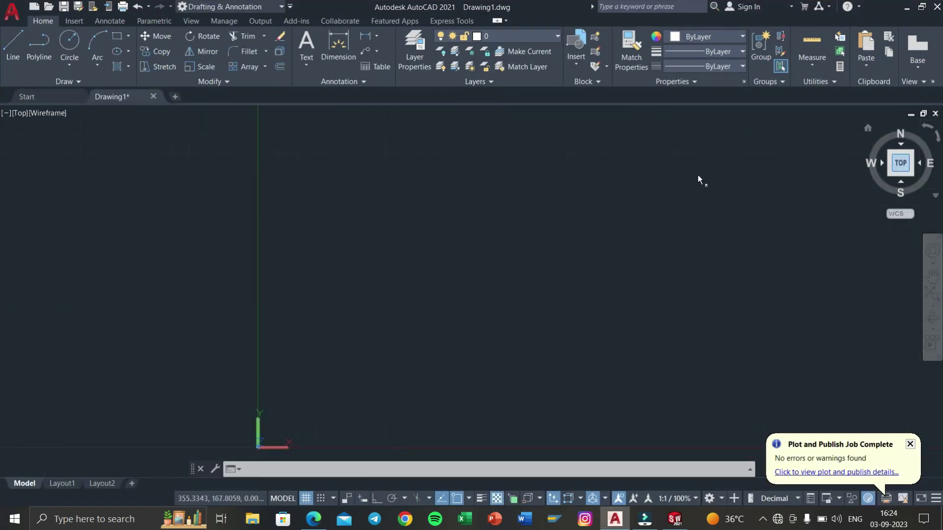
{"action": "scroll", "coordinate": [653, 242], "scroll_direction": "up", "scroll_amount": 3}
{"action": "scroll", "coordinate": [585, 316], "scroll_direction": "down", "scroll_amount": 2}
{"action": "scroll", "coordinate": [648, 301], "scroll_direction": "up", "scroll_amount": 2}
Draw the closed 140 × 25 base rectangle with Ortho-constrained lines
{"action": "left_click", "coordinate": [13, 43]}
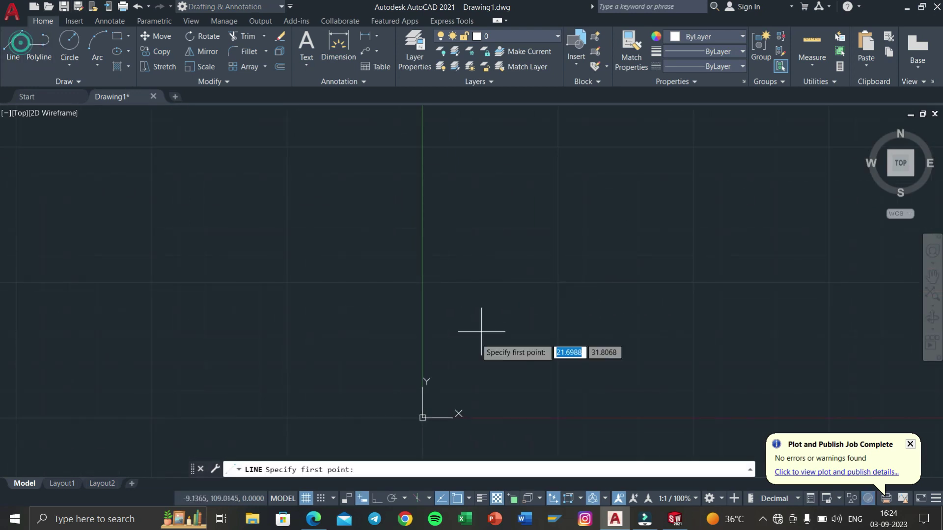
{"action": "left_click", "coordinate": [378, 498]}
{"action": "left_click", "coordinate": [528, 328]}
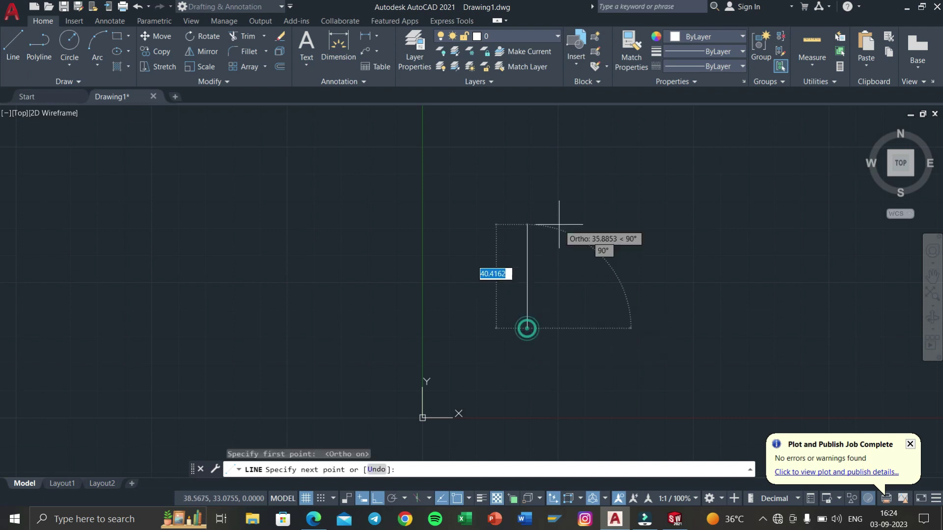
{"action": "type", "text": "25"}
{"action": "key", "text": "Return"}
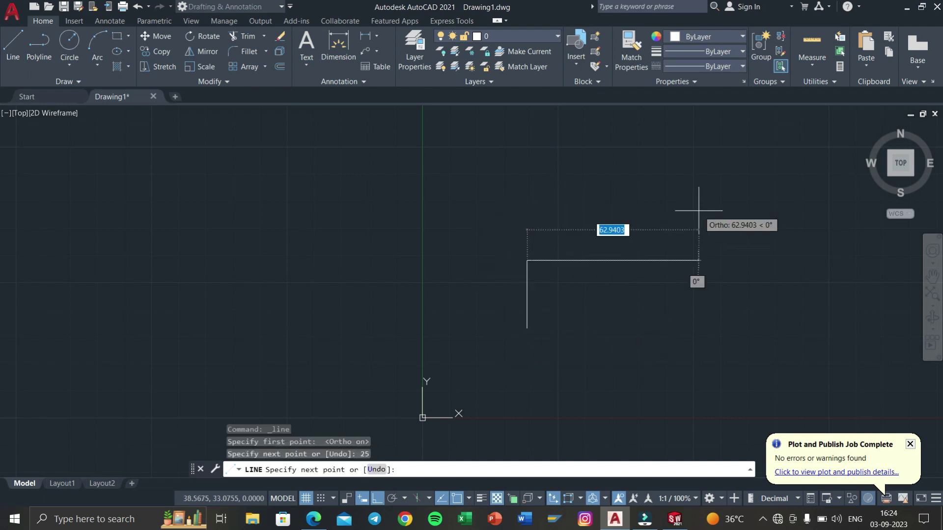
{"action": "type", "text": "140"}
{"action": "key", "text": "Return"}
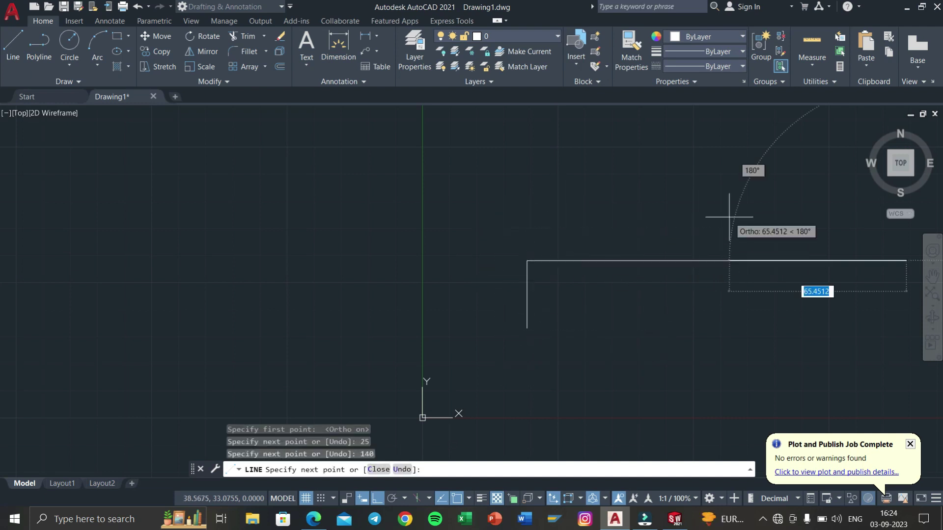
{"action": "type", "text": "25"}
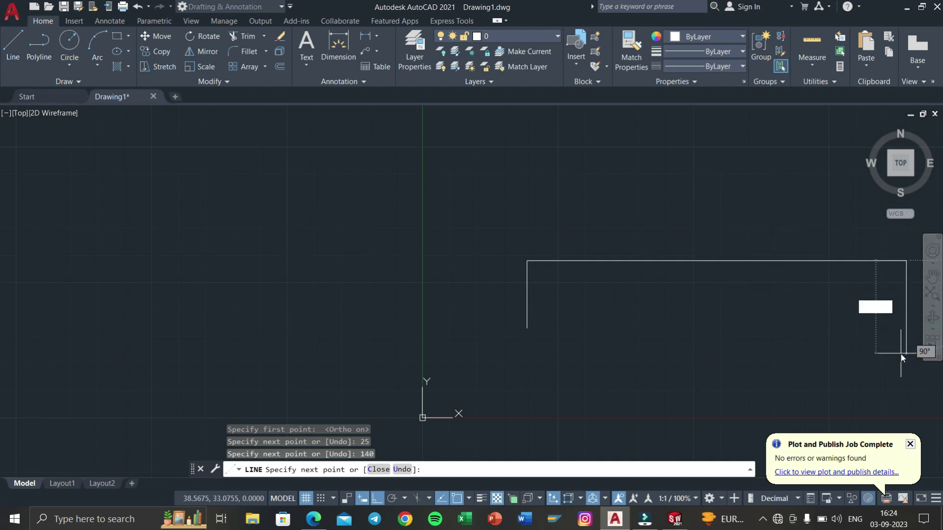
{"action": "key", "text": "Return"}
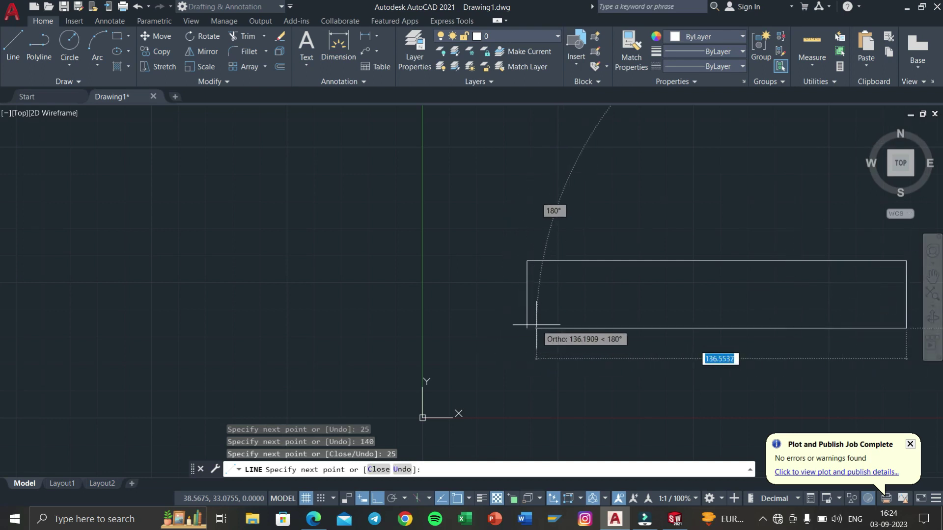
{"action": "left_click", "coordinate": [527, 328]}
{"action": "right_click", "coordinate": [559, 323]}
{"action": "left_click", "coordinate": [580, 332]}
{"action": "middle_click_drag", "start_coordinate": [580, 334], "coordinate": [313, 366]}
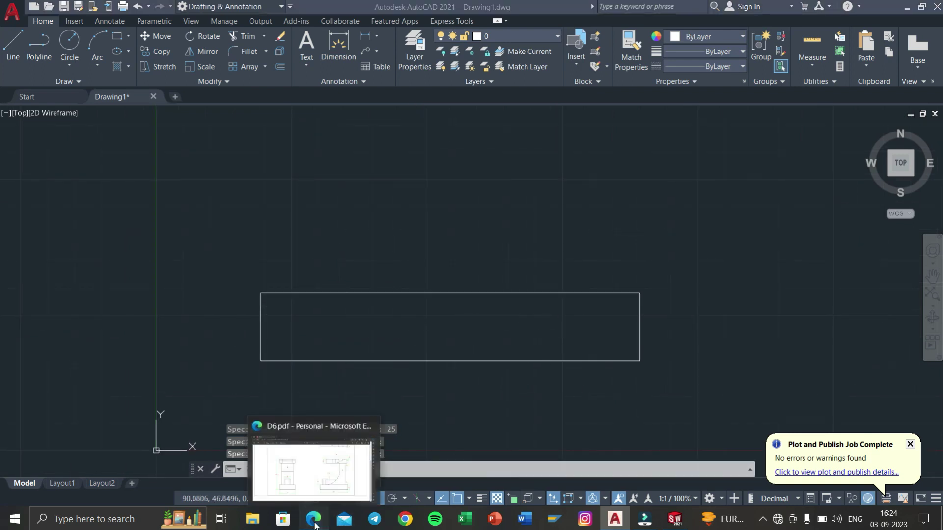
{"action": "mouse_move", "coordinate": [314, 520]}
{"action": "left_click", "coordinate": [310, 464]}
Circle the 155 height in ink on D6.pdf and handwrite 155 − 45 = 110 beside it
{"action": "left_click", "coordinate": [108, 55]}
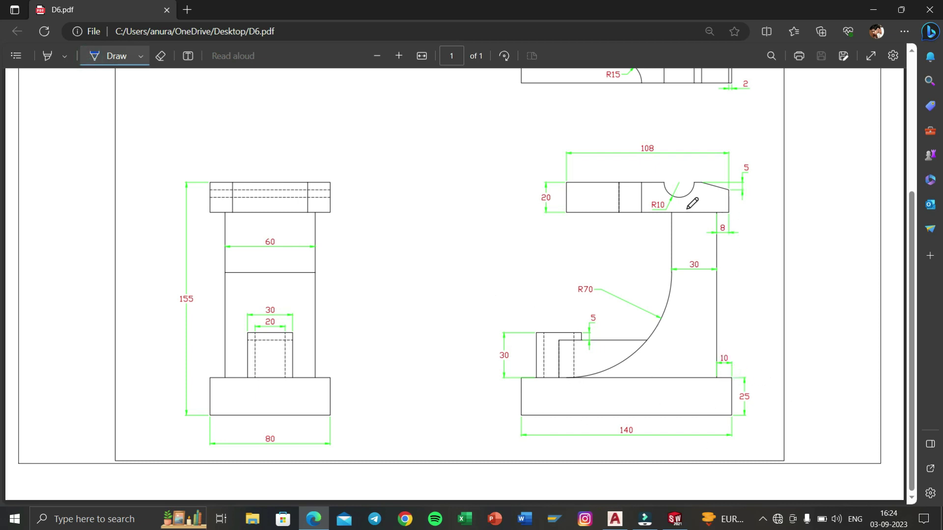
{"action": "left_click_drag", "start_coordinate": [183, 292], "coordinate": [178, 292]}
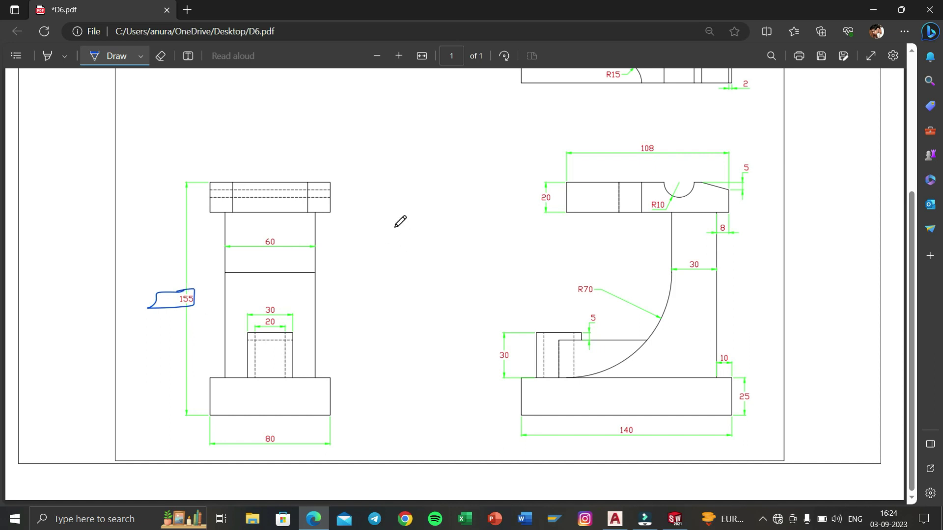
{"action": "mouse_move", "coordinate": [407, 233]}
{"action": "left_mouse_down"}
{"action": "mouse_move", "coordinate": [414, 251]}
{"action": "mouse_move", "coordinate": [436, 244]}
{"action": "mouse_move", "coordinate": [454, 254]}
{"action": "mouse_move", "coordinate": [460, 236]}
{"action": "mouse_move", "coordinate": [541, 248]}
{"action": "left_mouse_up"}
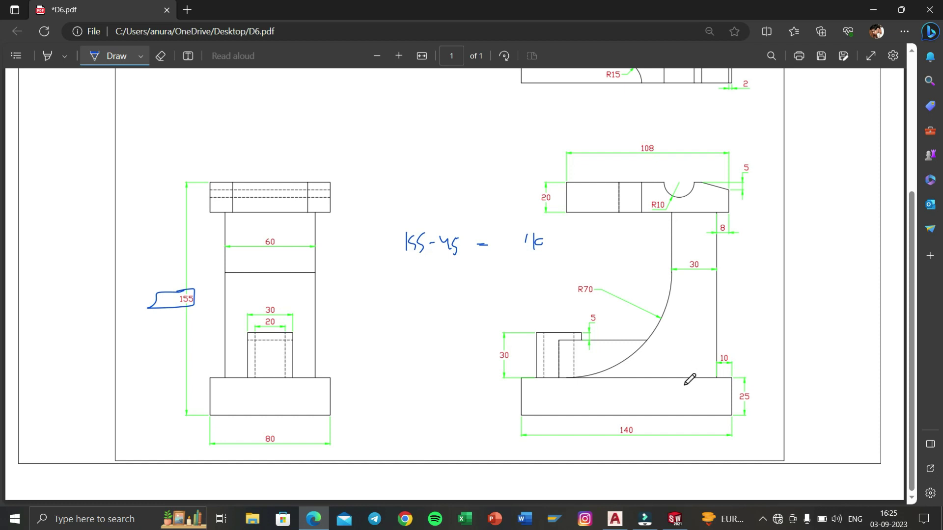
{"action": "left_click", "coordinate": [878, 15]}
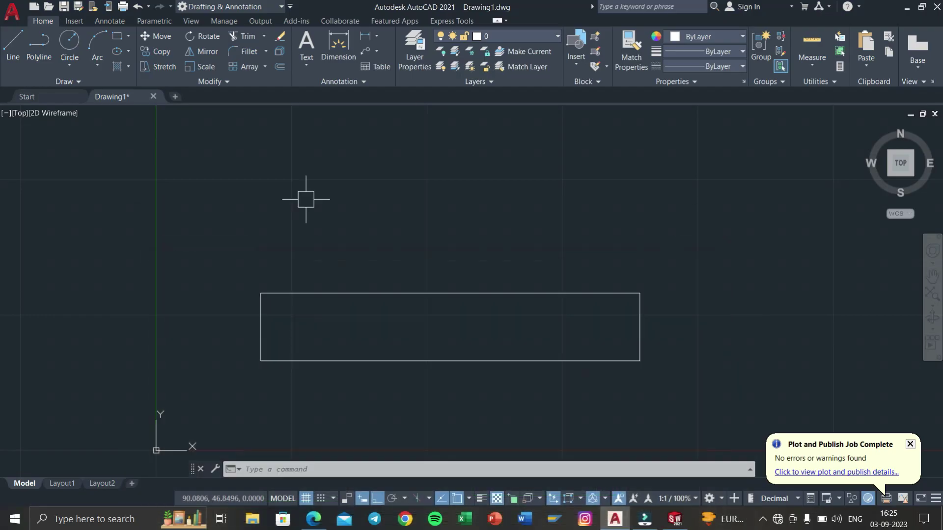
Start a line at the base's top-right corner, offset 10 left, while checking the model and PDF
{"action": "left_click", "coordinate": [14, 49]}
{"action": "left_click", "coordinate": [639, 293]}
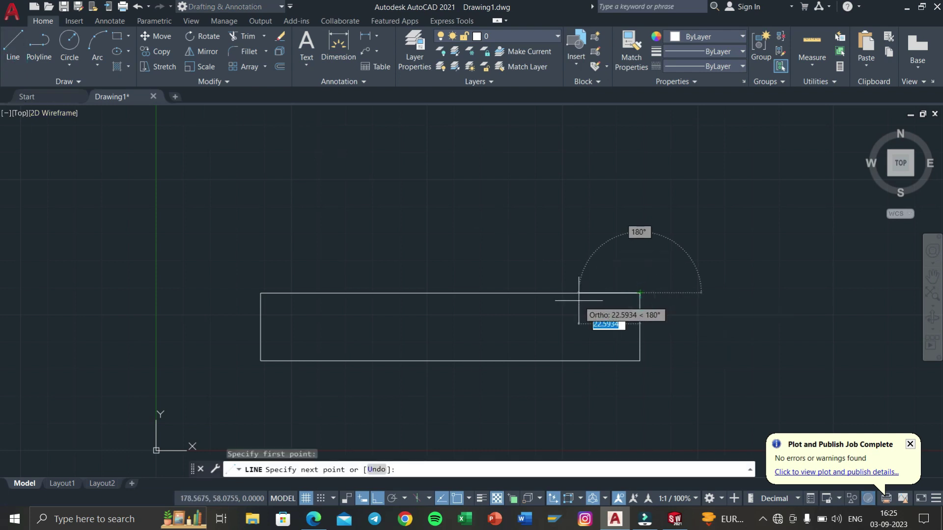
{"action": "type", "text": "10"}
{"action": "key", "text": "Return"}
{"action": "middle_click_drag", "start_coordinate": [609, 289], "coordinate": [613, 337]}
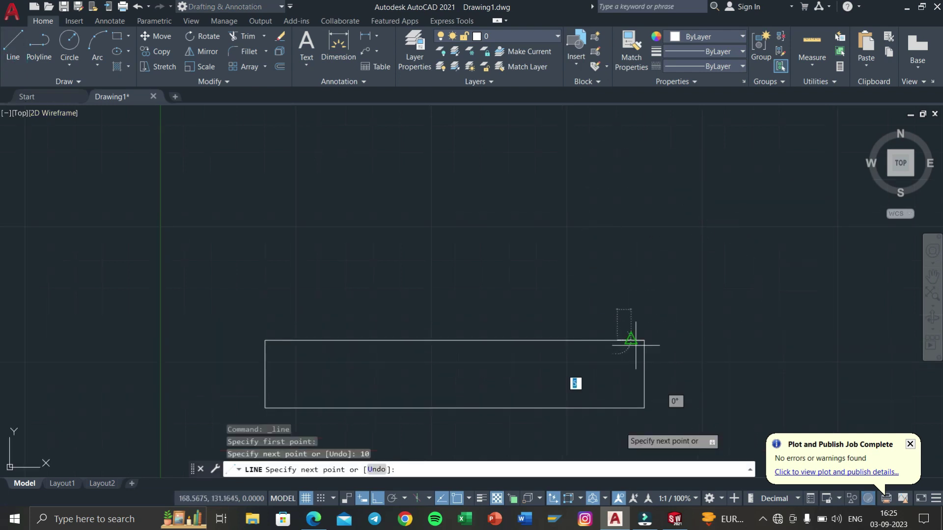
{"action": "left_click", "coordinate": [675, 519]}
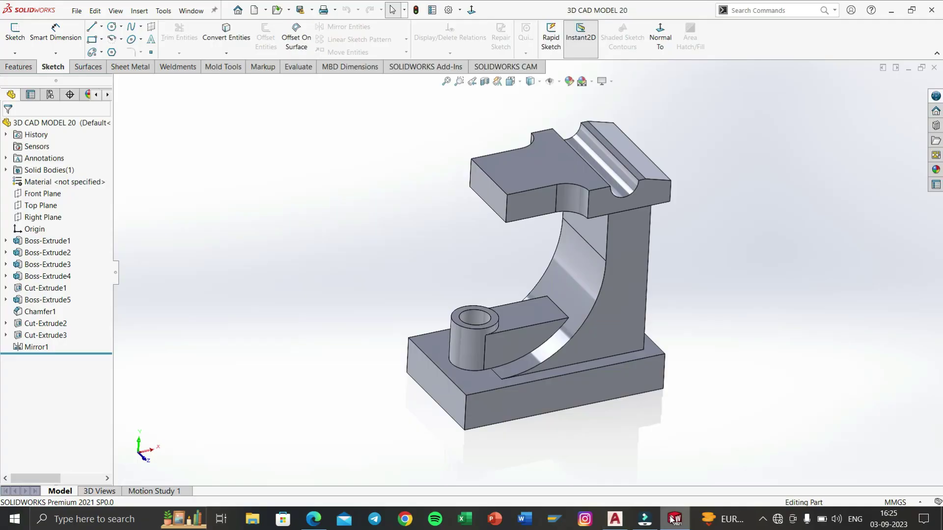
{"action": "left_click", "coordinate": [313, 524]}
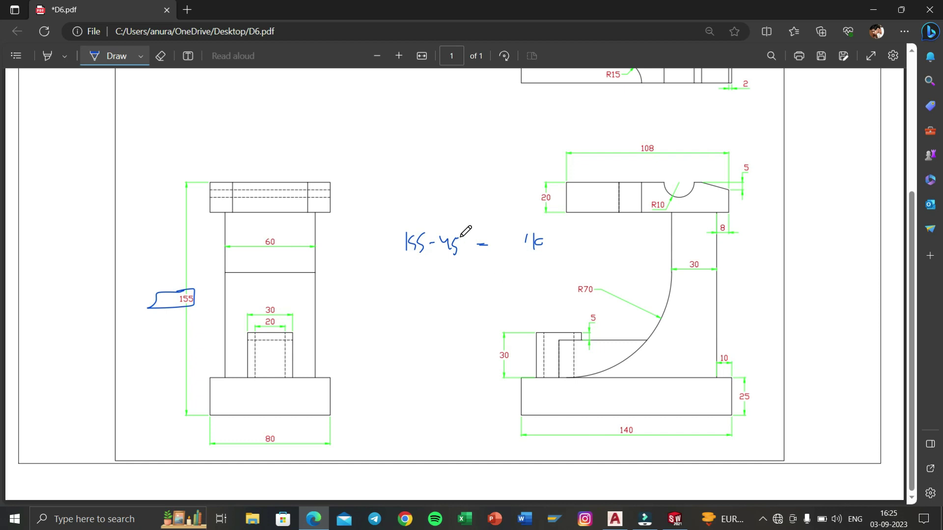
{"action": "left_click", "coordinate": [873, 9]}
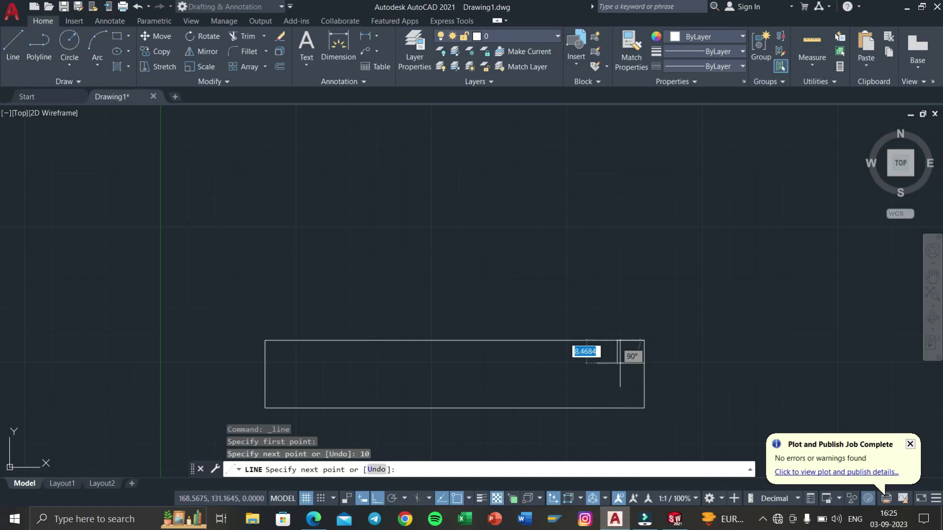
Continue the upright 110 up and 30 across, then bring its left edge down onto the base
{"action": "type", "text": "110"}
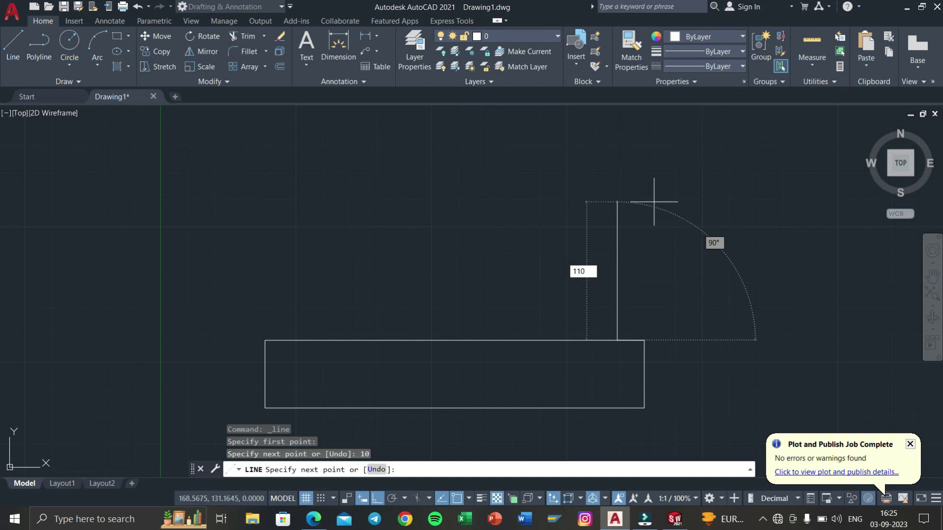
{"action": "key", "text": "Return"}
{"action": "scroll", "coordinate": [658, 221], "scroll_direction": "up", "scroll_amount": 3}
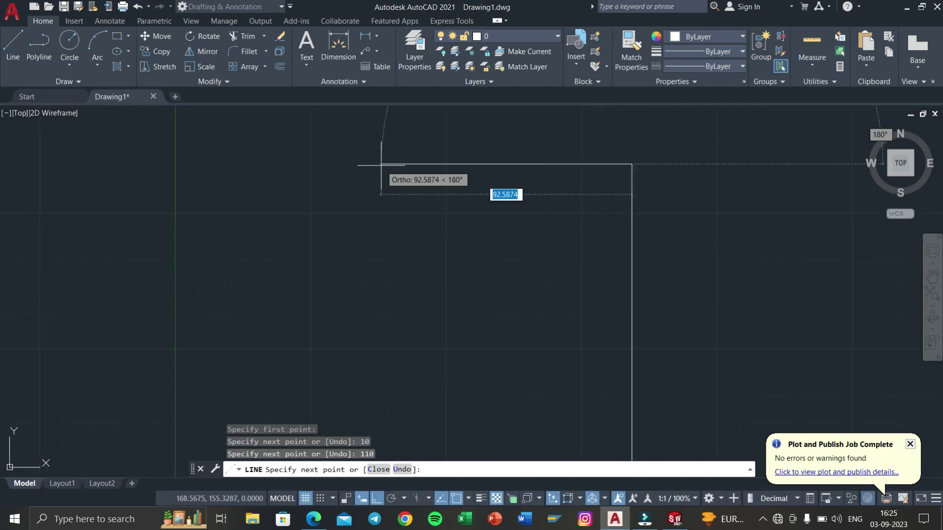
{"action": "type", "text": "30"}
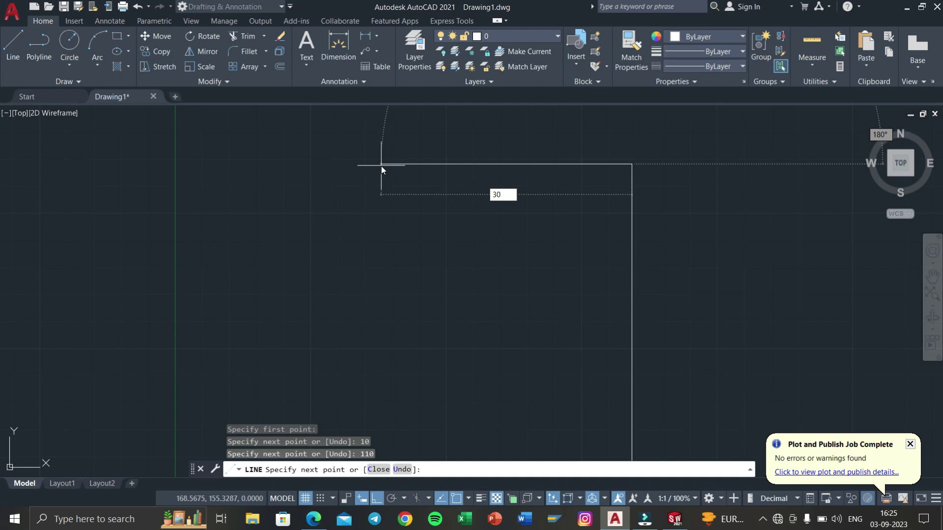
{"action": "key", "text": "Return"}
{"action": "middle_click_drag", "start_coordinate": [609, 252], "coordinate": [623, 114]}
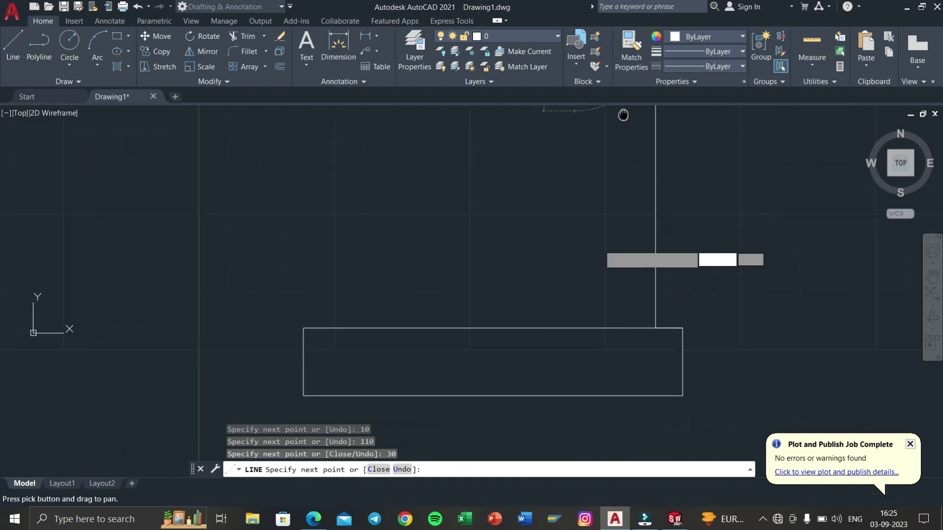
{"action": "left_click", "coordinate": [574, 328]}
{"action": "right_click", "coordinate": [573, 330]}
{"action": "left_click", "coordinate": [597, 333]}
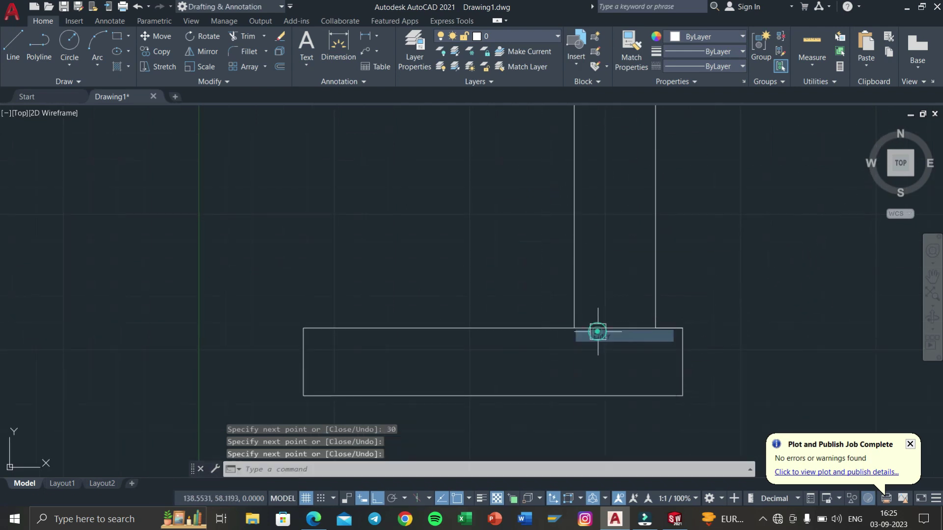
Consult the reference PDF and return to the AutoCAD drawing
{"action": "key", "text": "super+Tab"}
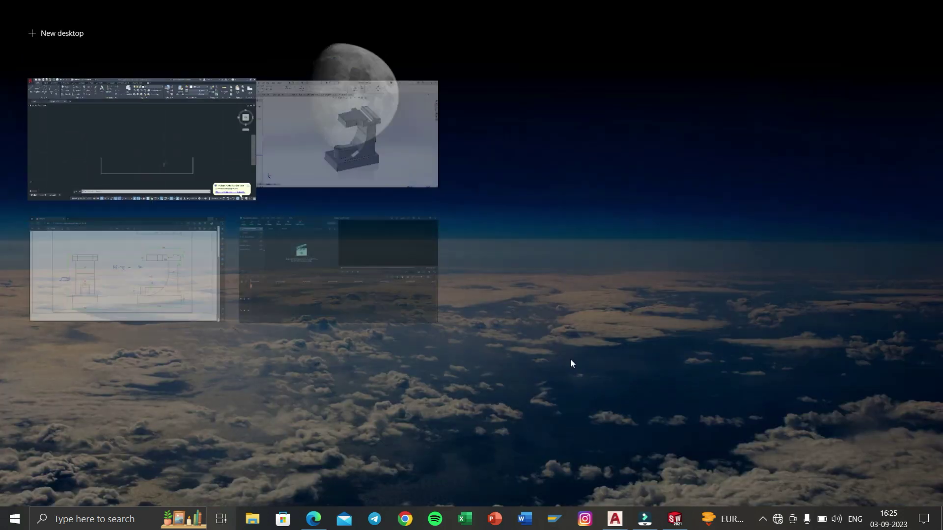
{"action": "left_click", "coordinate": [131, 302]}
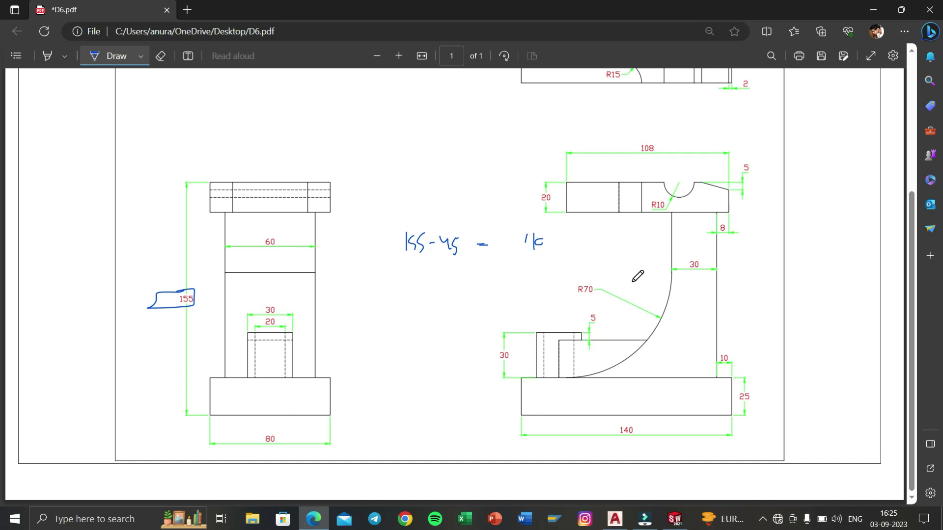
{"action": "key", "text": "super+Tab"}
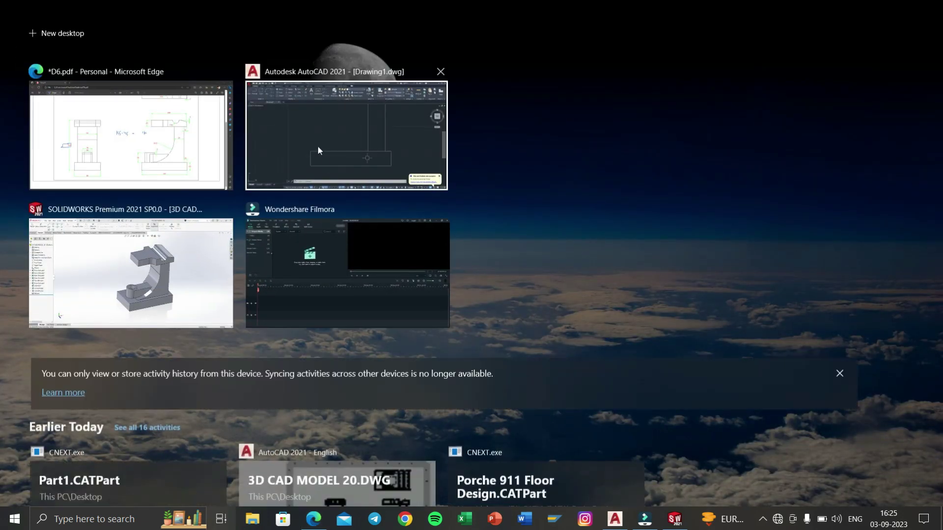
{"action": "left_click", "coordinate": [317, 147]}
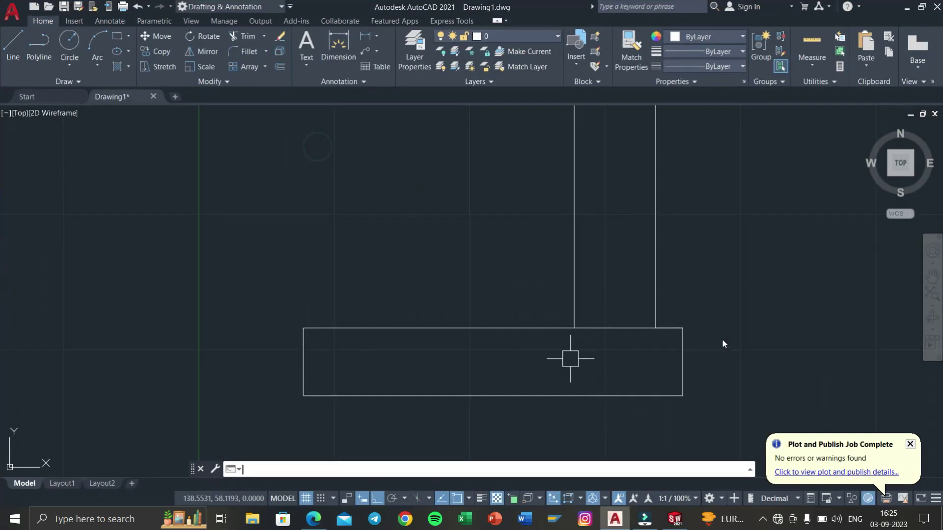
Draw a radius-70 circle tangent to the upright and the base's top edge
{"action": "left_click", "coordinate": [69, 66]}
{"action": "left_click", "coordinate": [98, 190]}
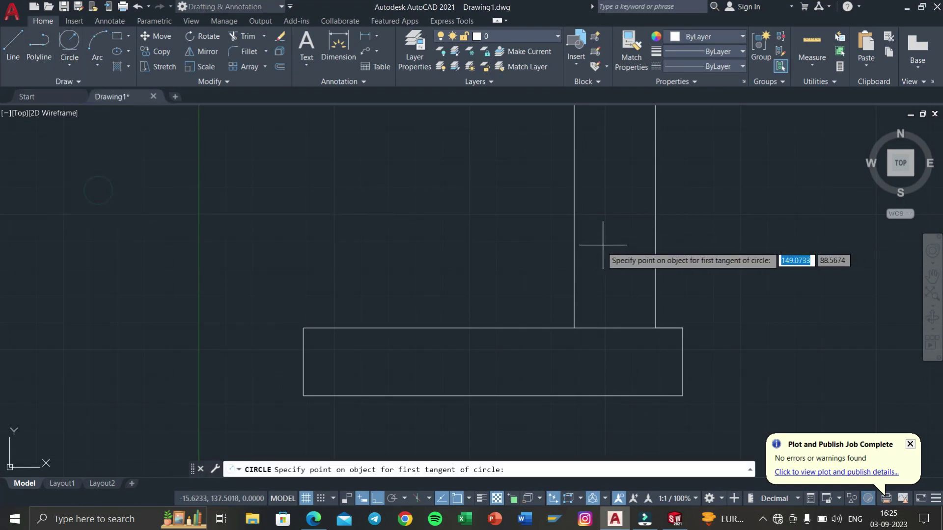
{"action": "left_click", "coordinate": [574, 248]}
{"action": "left_click", "coordinate": [524, 328]}
{"action": "type", "text": "70"}
{"action": "key", "text": "Return"}
Trim the excess circle to leave the R70 arc joining upright and base
{"action": "type", "text": "tr"}
{"action": "key", "text": "Return"}
{"action": "left_click", "coordinate": [271, 287]}
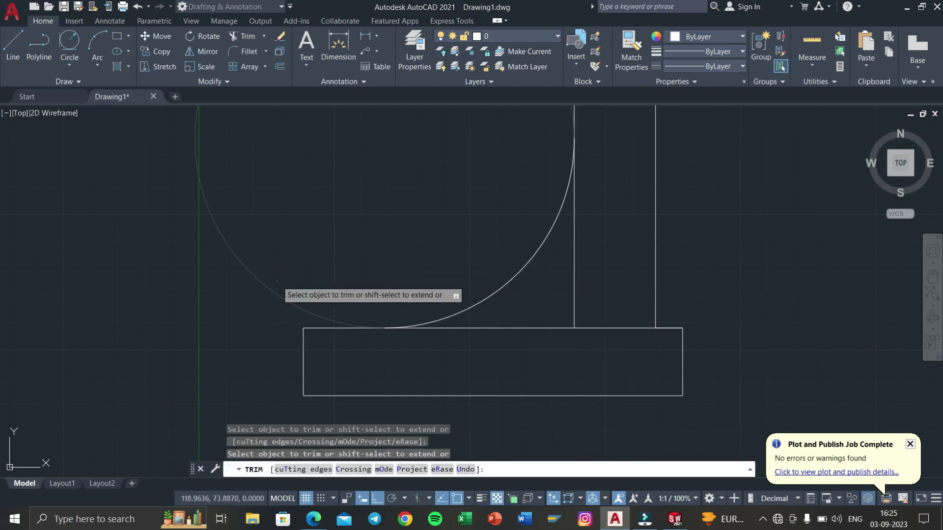
{"action": "scroll", "coordinate": [425, 234], "scroll_direction": "down", "scroll_amount": 3}
{"action": "scroll", "coordinate": [498, 283], "scroll_direction": "down", "scroll_amount": 1}
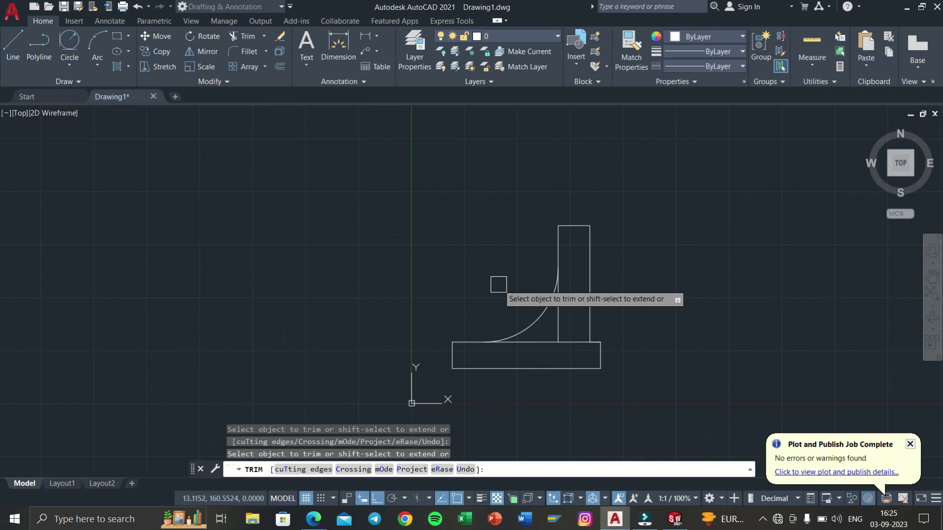
{"action": "key", "text": "Escape"}
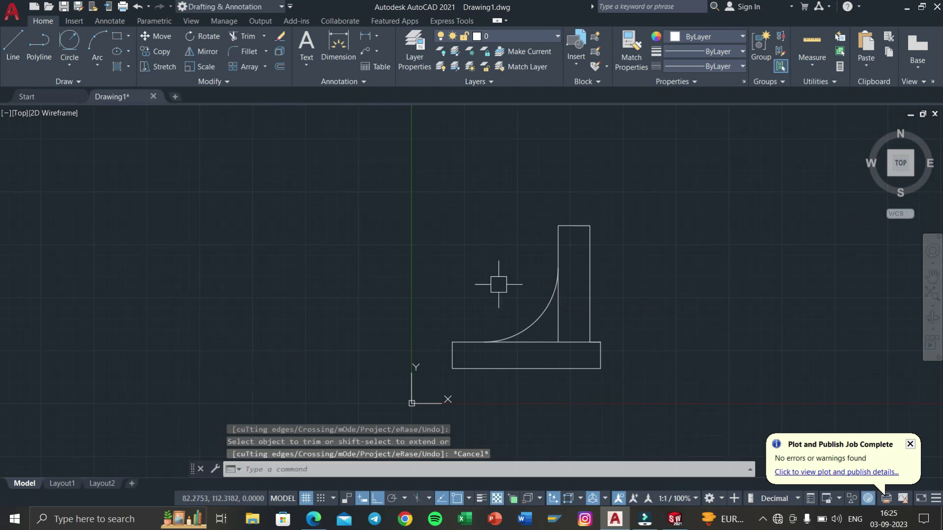
{"action": "left_click", "coordinate": [308, 519]}
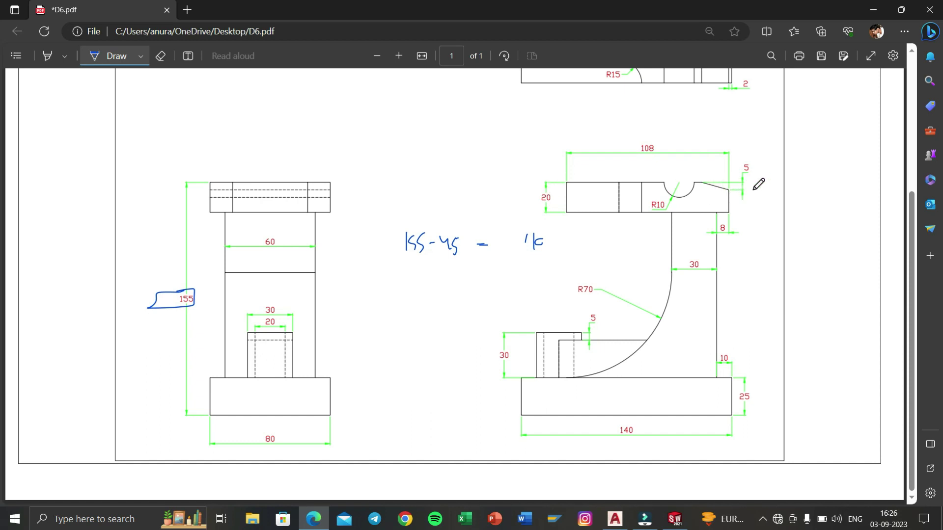
Scroll D6.pdf up to the top view and back down to the side view
{"action": "scroll", "coordinate": [751, 181], "scroll_direction": "up", "scroll_amount": 1}
{"action": "scroll", "coordinate": [737, 221], "scroll_direction": "up", "scroll_amount": 2}
{"action": "scroll", "coordinate": [724, 236], "scroll_direction": "up", "scroll_amount": 1}
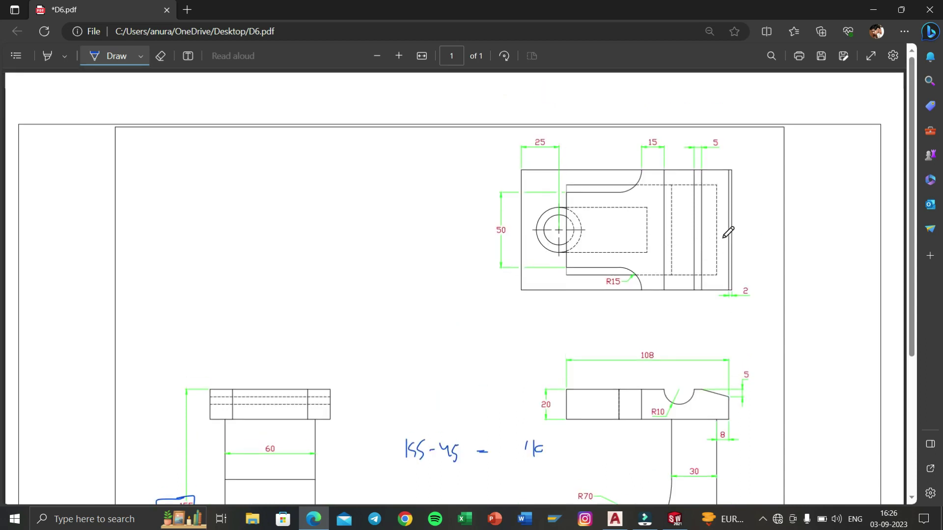
{"action": "scroll", "coordinate": [751, 282], "scroll_direction": "down", "scroll_amount": 3}
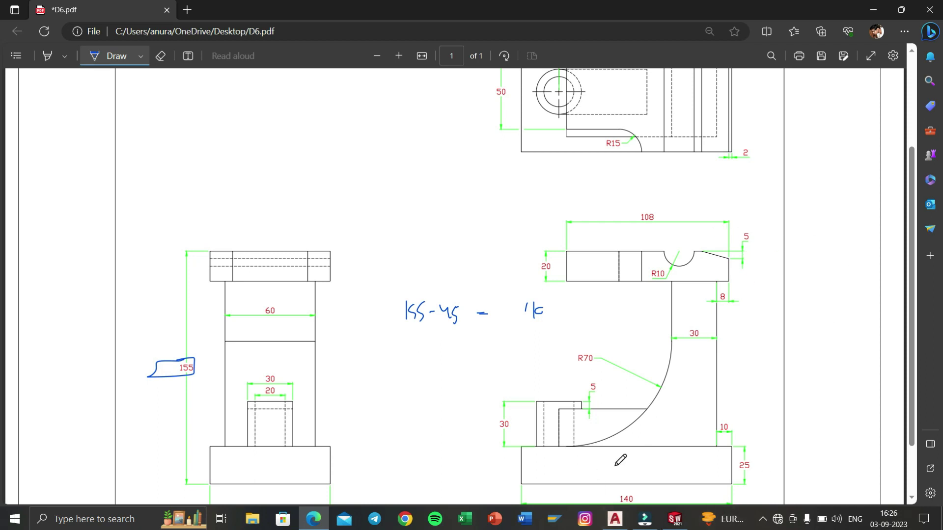
From the upright's top corner, draw an 8 horizontal and a 20 vertical line
{"action": "left_click", "coordinate": [615, 519]}
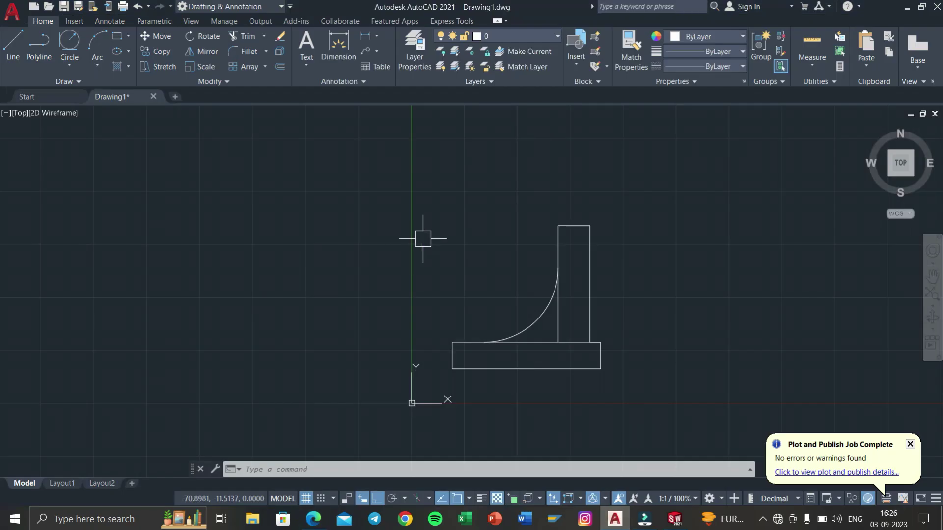
{"action": "left_click", "coordinate": [13, 44]}
{"action": "scroll", "coordinate": [310, 162], "scroll_direction": "up", "scroll_amount": 3}
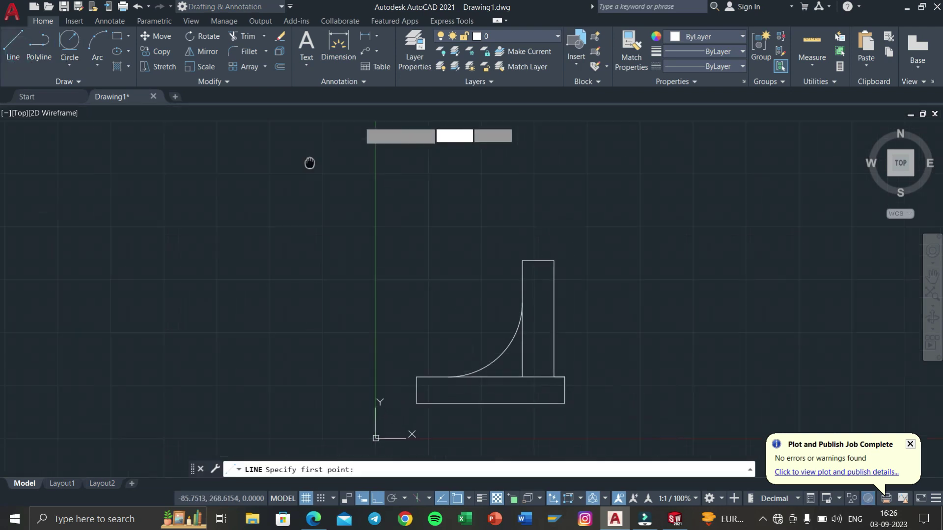
{"action": "left_click", "coordinate": [563, 290]}
{"action": "type", "text": "8"}
{"action": "key", "text": "Return"}
{"action": "scroll", "coordinate": [604, 224], "scroll_direction": "up", "scroll_amount": 2}
{"action": "scroll", "coordinate": [601, 226], "scroll_direction": "up", "scroll_amount": 2}
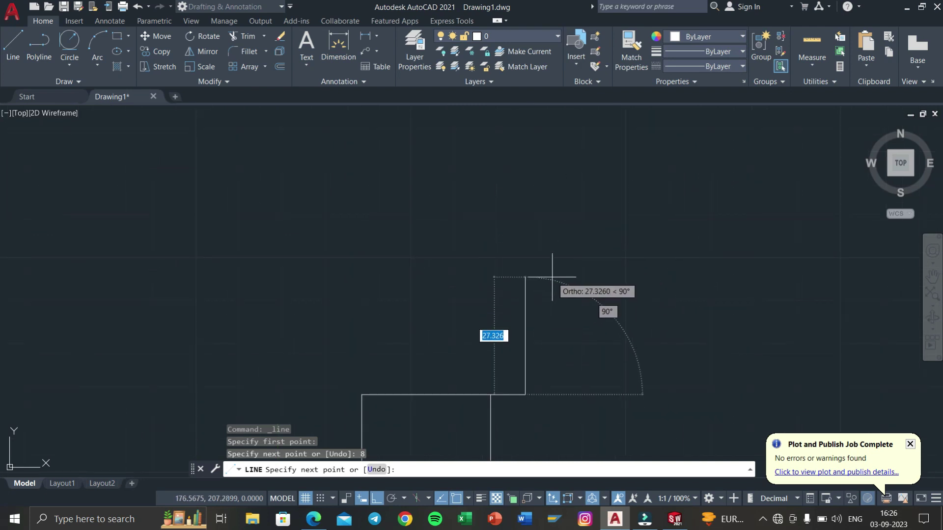
{"action": "type", "text": "20"}
{"action": "key", "text": "Return"}
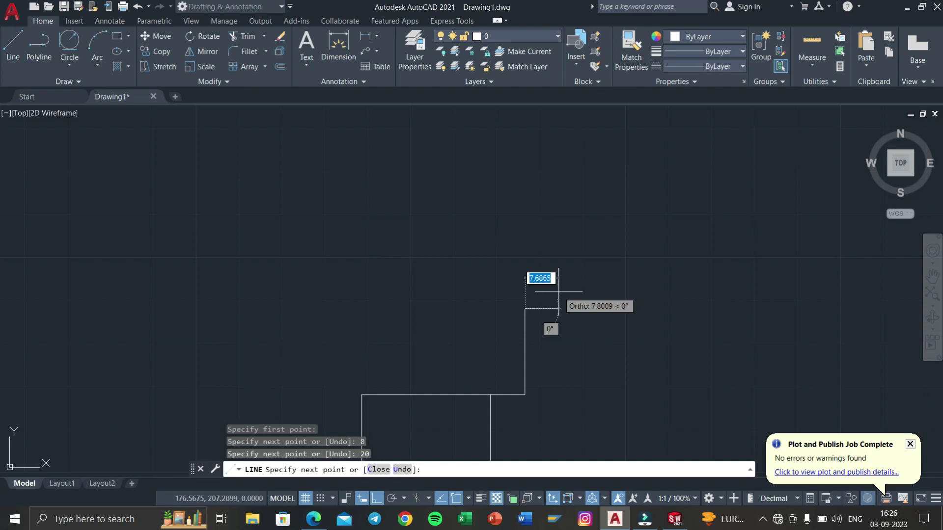
{"action": "left_click", "coordinate": [322, 524]}
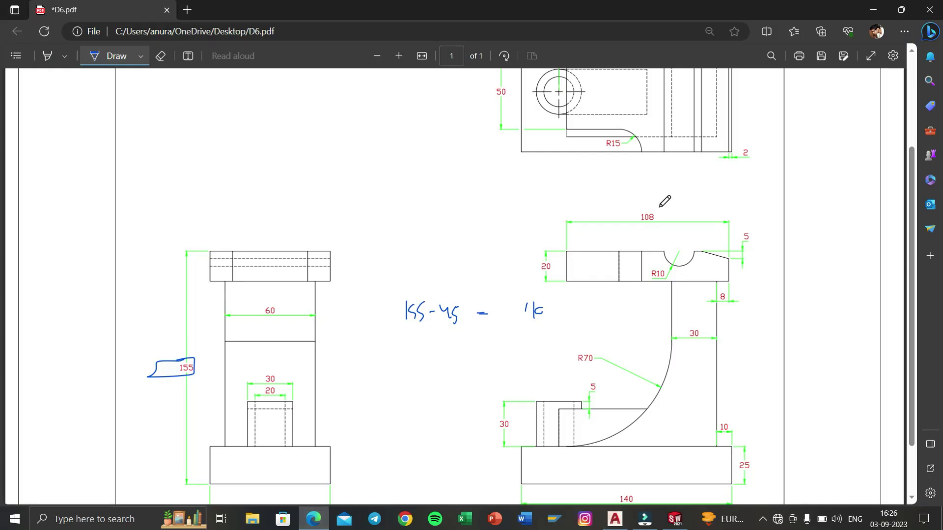
Scroll D6.pdf to review the top view's 25, 15, 5, 50 and R15 dimensions
{"action": "scroll", "coordinate": [643, 271], "scroll_direction": "up", "scroll_amount": 2}
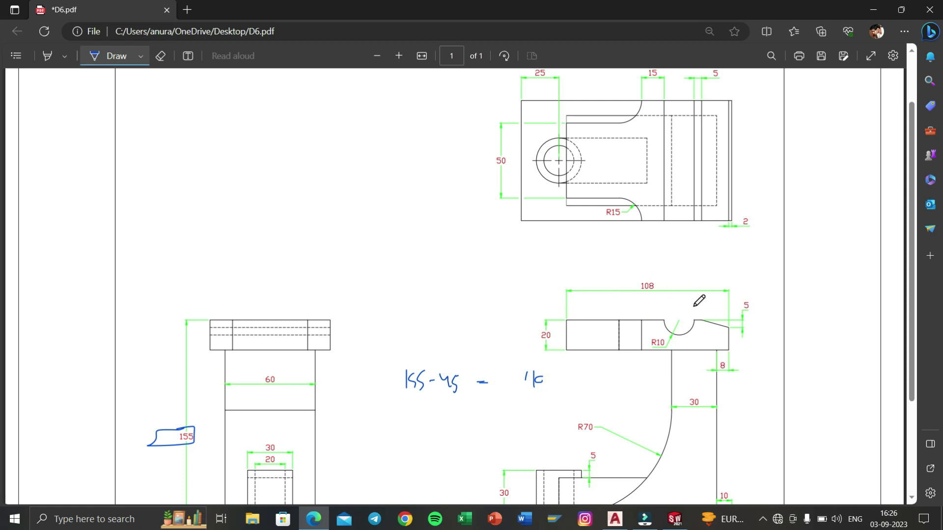
{"action": "scroll", "coordinate": [712, 307], "scroll_direction": "up", "scroll_amount": 2}
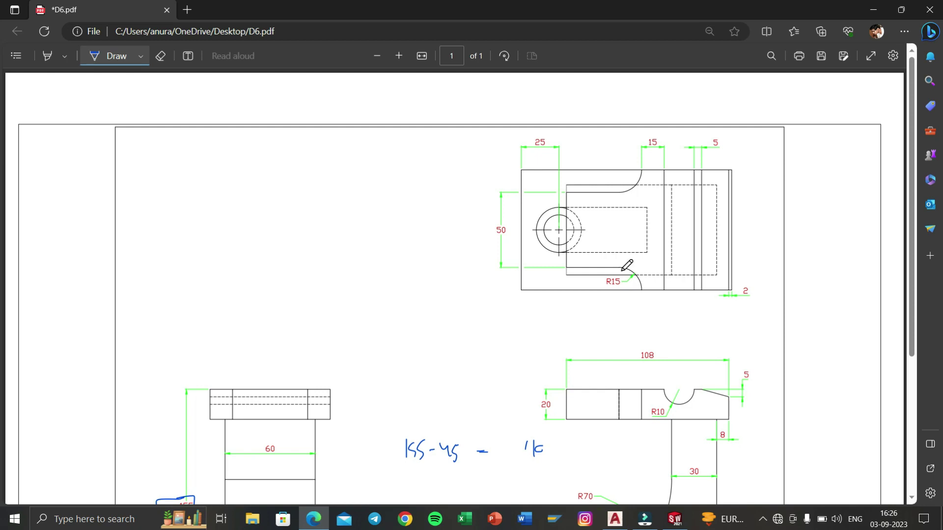
{"action": "scroll", "coordinate": [629, 347], "scroll_direction": "down", "scroll_amount": 2}
Continue the outline 108 left and 20 down, closing the top block at its start corner
{"action": "left_click", "coordinate": [873, 9]}
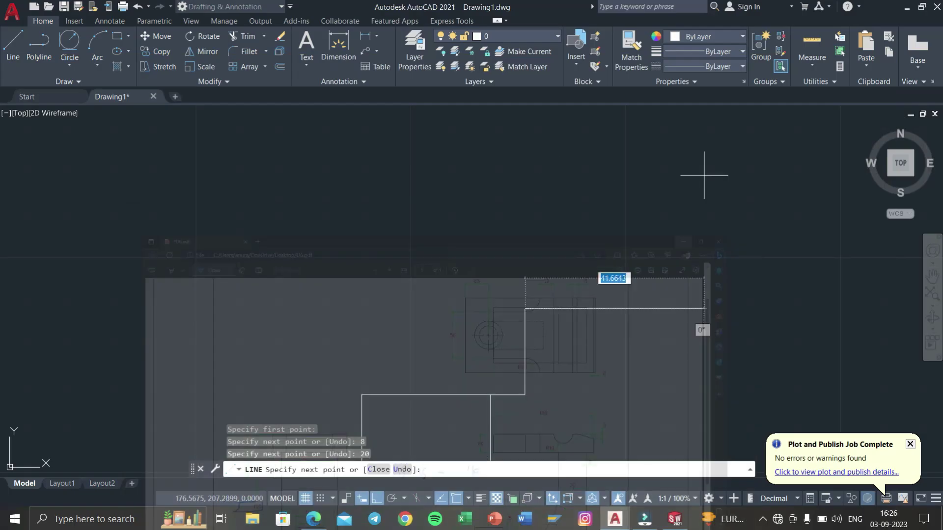
{"action": "type", "text": "10"}
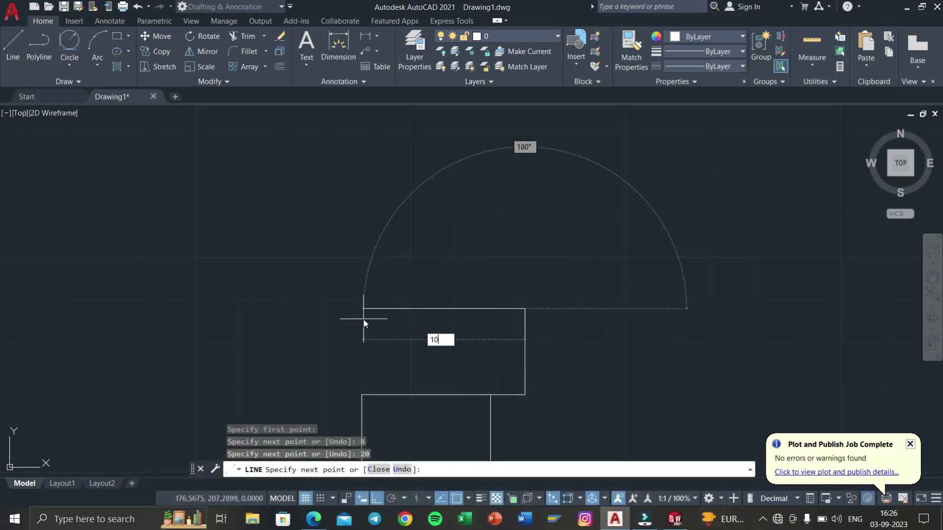
{"action": "key", "text": "Return"}
{"action": "middle_click_drag", "start_coordinate": [362, 316], "coordinate": [539, 191]}
{"action": "type", "text": "20"}
{"action": "key", "text": "Return"}
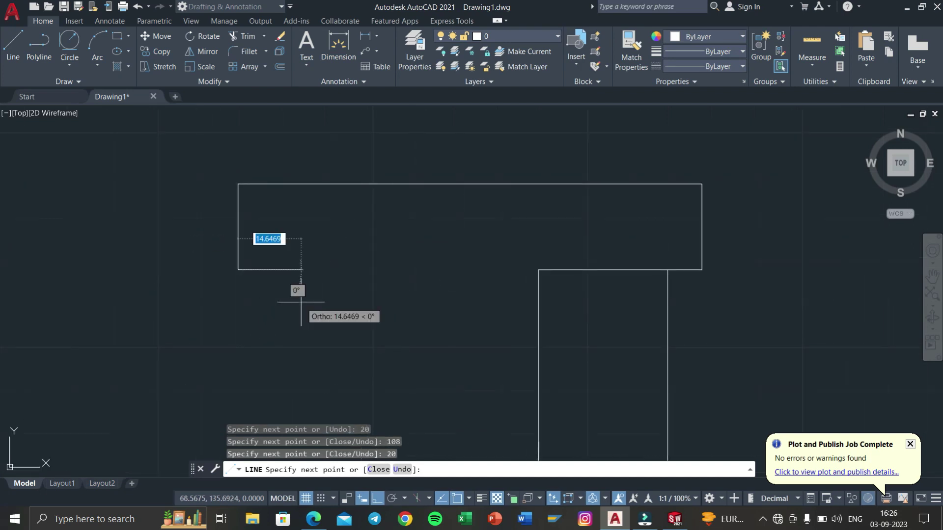
{"action": "left_click", "coordinate": [539, 270]}
{"action": "key", "text": "Return"}
Recentre the bracket profile in AutoCAD, then scroll the reference PDF up
{"action": "scroll", "coordinate": [560, 285], "scroll_direction": "down", "scroll_amount": 8}
{"action": "scroll", "coordinate": [603, 282], "scroll_direction": "up", "scroll_amount": 2}
{"action": "scroll", "coordinate": [565, 265], "scroll_direction": "up", "scroll_amount": 2}
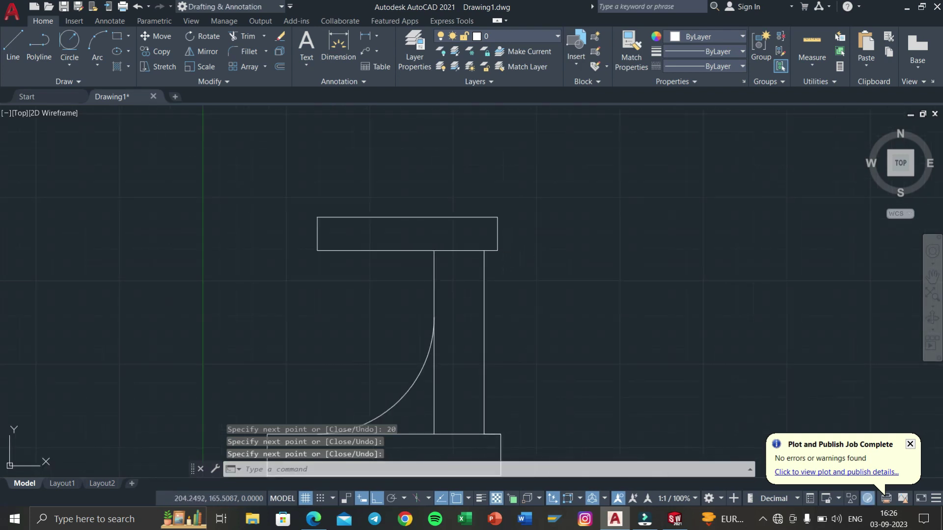
{"action": "middle_click_drag", "start_coordinate": [508, 253], "coordinate": [561, 222]}
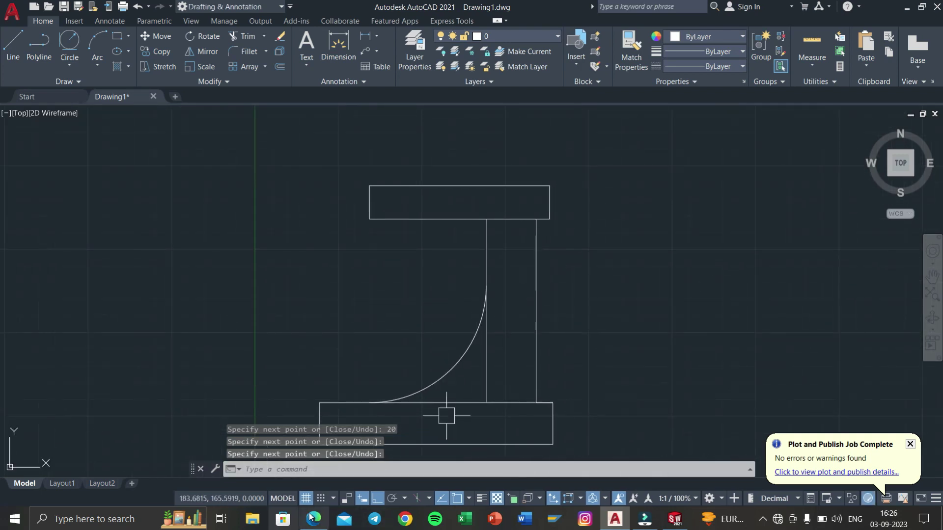
{"action": "left_click", "coordinate": [313, 519]}
{"action": "scroll", "coordinate": [580, 260], "scroll_direction": "up", "scroll_amount": 2}
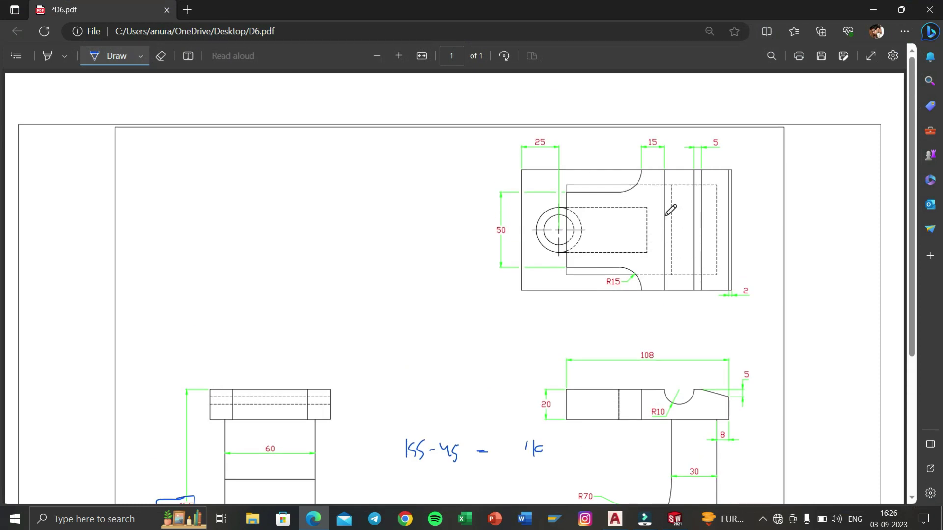
Ink a short blue mark on the side view's top edge in D6.pdf
{"action": "scroll", "coordinate": [692, 294], "scroll_direction": "down", "scroll_amount": 2}
{"action": "scroll", "coordinate": [689, 279], "scroll_direction": "up", "scroll_amount": 2}
{"action": "scroll", "coordinate": [654, 294], "scroll_direction": "down", "scroll_amount": 2}
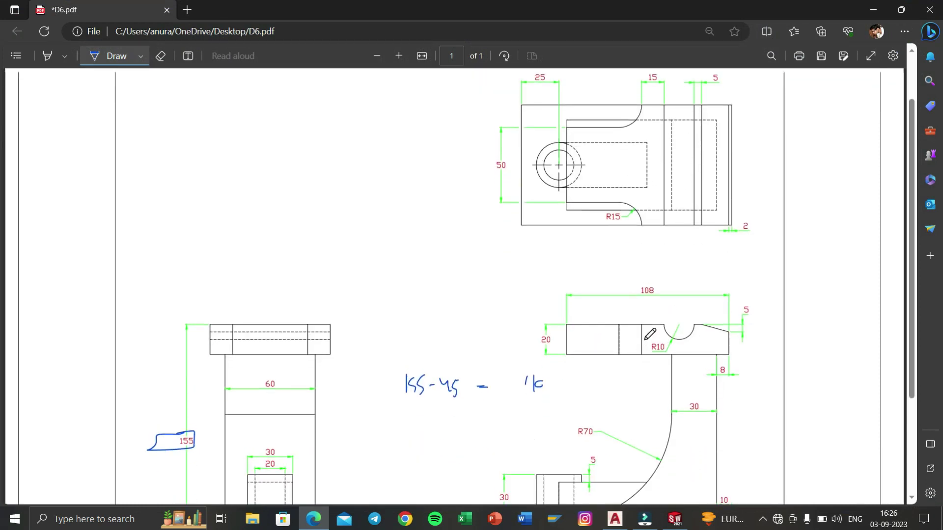
{"action": "scroll", "coordinate": [658, 321], "scroll_direction": "up", "scroll_amount": 2}
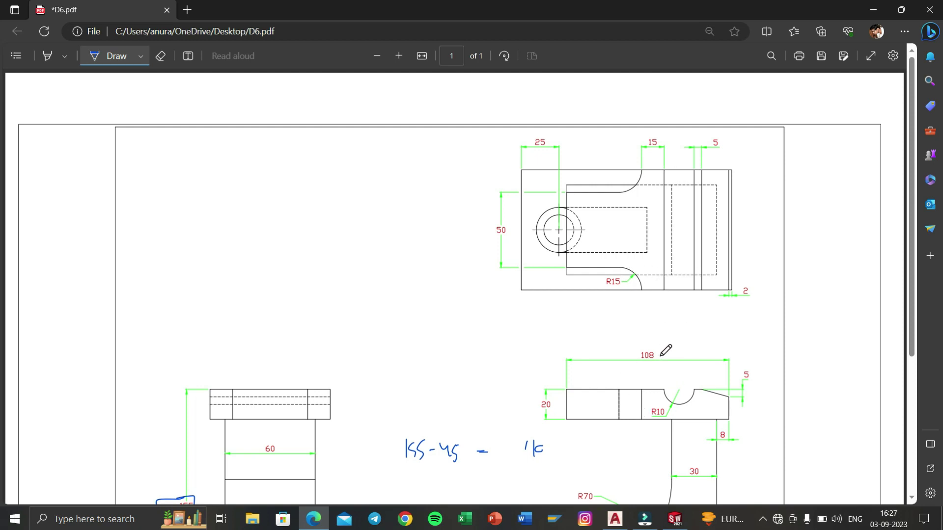
{"action": "left_click_drag", "start_coordinate": [642, 388], "coordinate": [663, 387]}
Ink the top view's bottom edge, lengthen the side-view mark, and compare both views
{"action": "scroll", "coordinate": [740, 403], "scroll_direction": "down", "scroll_amount": 4}
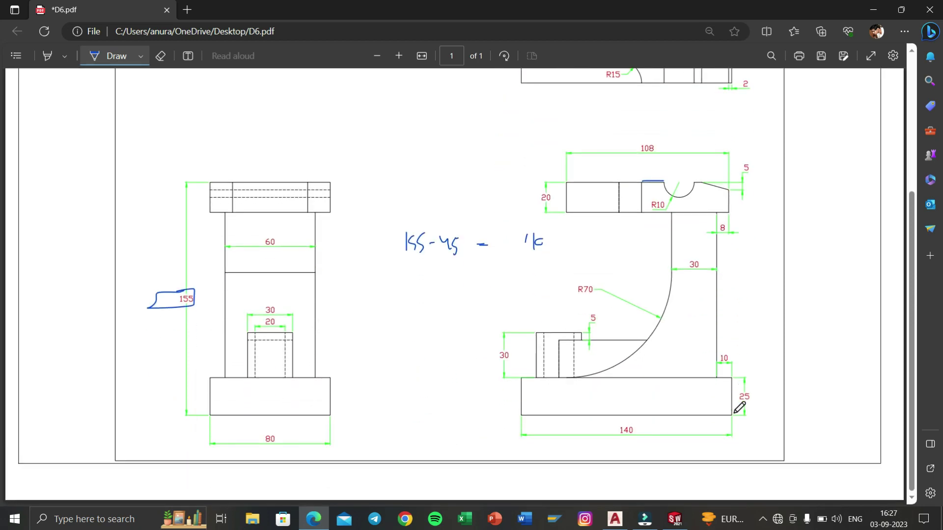
{"action": "scroll", "coordinate": [739, 407], "scroll_direction": "up", "scroll_amount": 3}
{"action": "scroll", "coordinate": [767, 377], "scroll_direction": "up", "scroll_amount": 1}
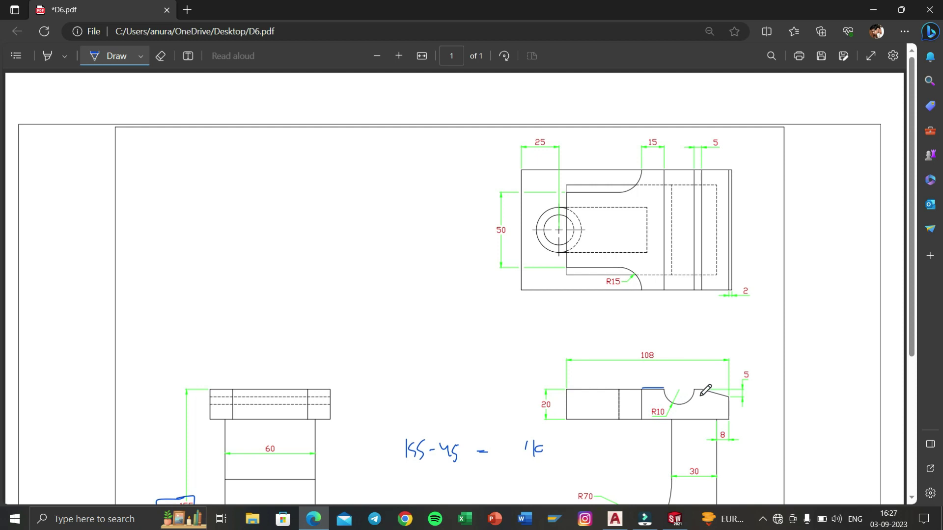
{"action": "left_click_drag", "start_coordinate": [665, 290], "coordinate": [686, 290]}
{"action": "left_click_drag", "start_coordinate": [644, 389], "coordinate": [650, 389]}
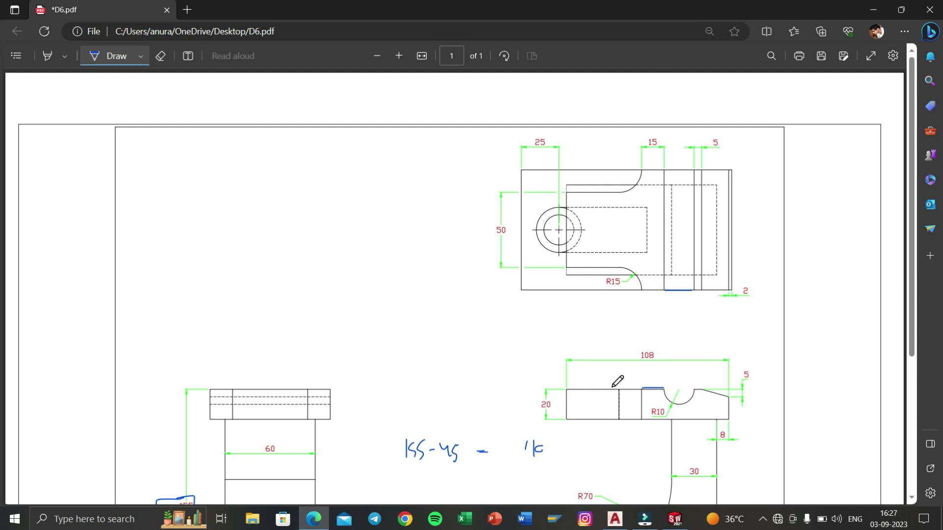
{"action": "scroll", "coordinate": [617, 381], "scroll_direction": "down", "scroll_amount": 5}
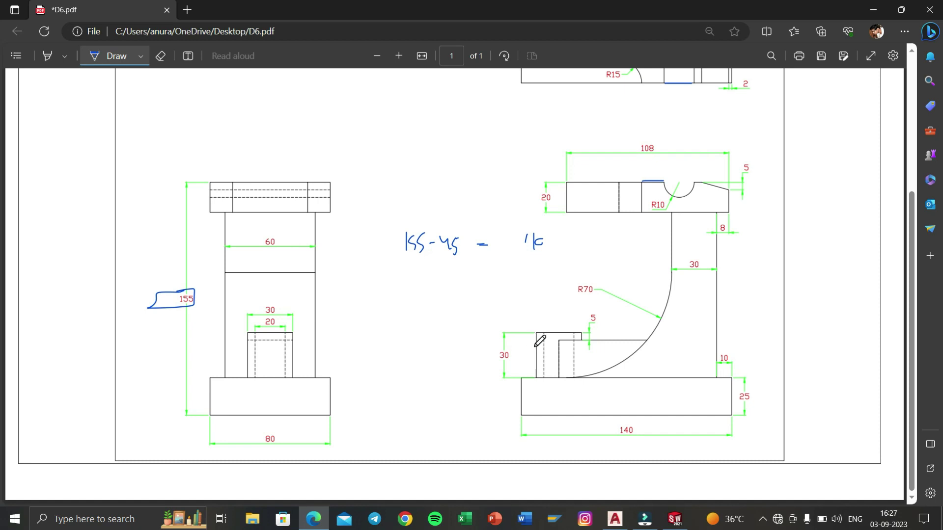
{"action": "scroll", "coordinate": [539, 340], "scroll_direction": "up", "scroll_amount": 3}
{"action": "scroll", "coordinate": [700, 232], "scroll_direction": "up", "scroll_amount": 2}
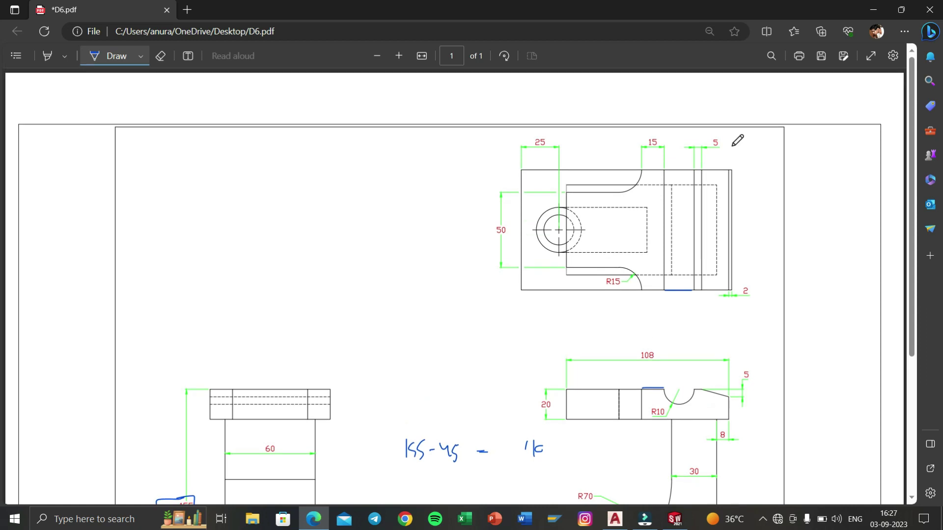
{"action": "scroll", "coordinate": [687, 185], "scroll_direction": "down", "scroll_amount": 4}
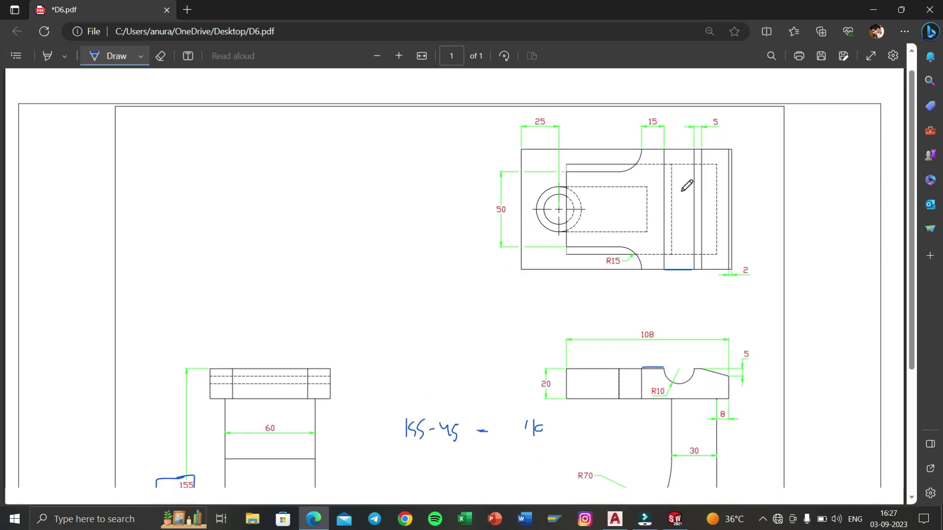
{"action": "scroll", "coordinate": [684, 246], "scroll_direction": "up", "scroll_amount": 4}
{"action": "scroll", "coordinate": [688, 183], "scroll_direction": "down", "scroll_amount": 4}
{"action": "scroll", "coordinate": [713, 275], "scroll_direction": "up", "scroll_amount": 3}
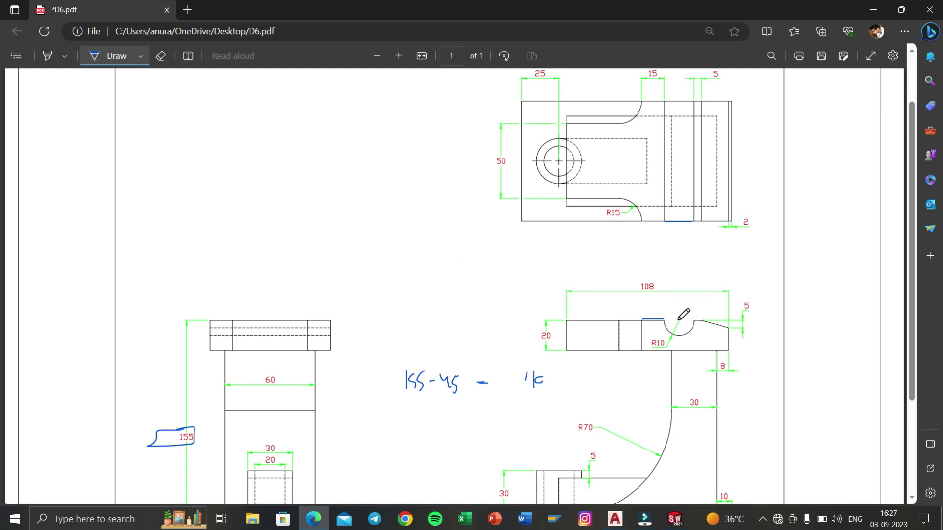
Sketch a 25 ink dimension from the R10 slot to the right end, then bring SOLIDWORKS forward
{"action": "mouse_move", "coordinate": [678, 322]}
{"action": "left_mouse_down"}
{"action": "mouse_move", "coordinate": [679, 292]}
{"action": "mouse_move", "coordinate": [728, 302]}
{"action": "mouse_move", "coordinate": [685, 311]}
{"action": "mouse_move", "coordinate": [721, 253]}
{"action": "left_mouse_up"}
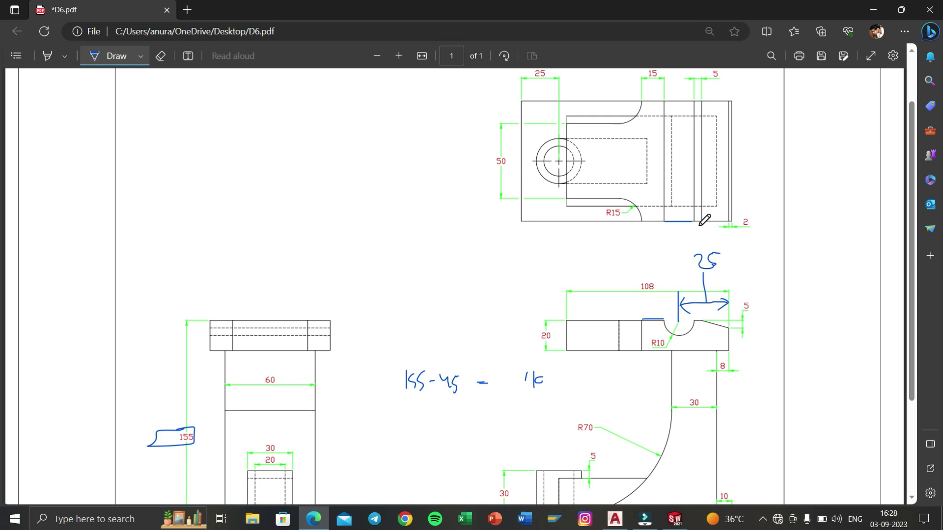
{"action": "scroll", "coordinate": [704, 220], "scroll_direction": "up", "scroll_amount": 2}
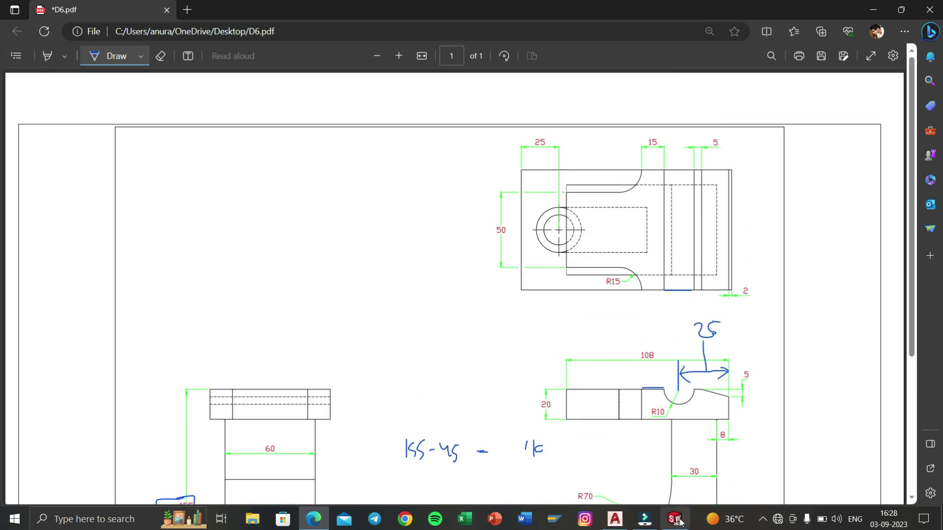
{"action": "left_click", "coordinate": [674, 519]}
View the bracket from Right, Front and Top, reading the 30, 108 and 20 Boss-Extrude5 dimensions
{"action": "key", "text": "ctrl+4"}
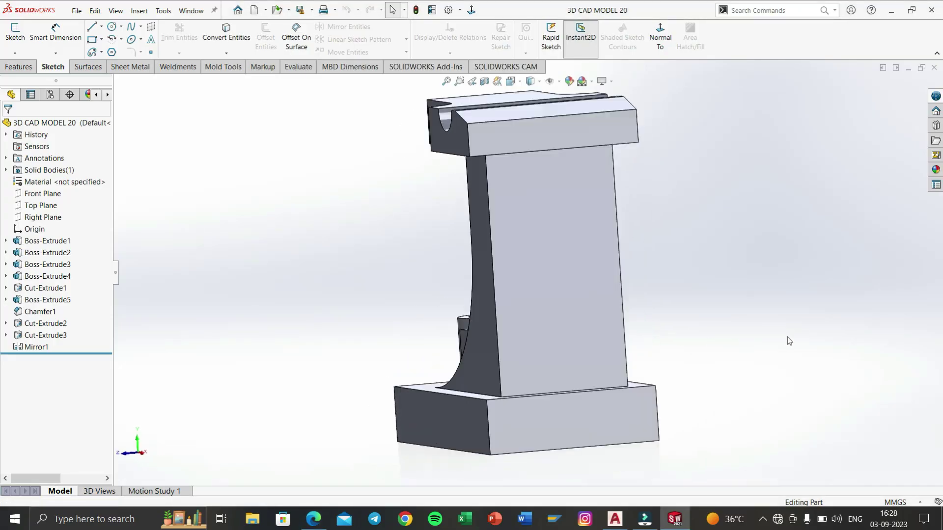
{"action": "key", "text": "ctrl+1"}
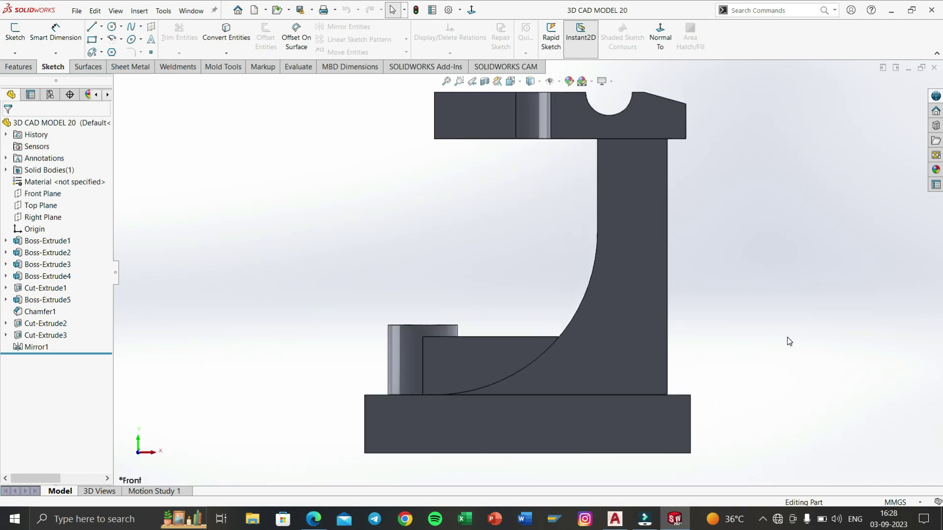
{"action": "key", "text": "ctrl+5"}
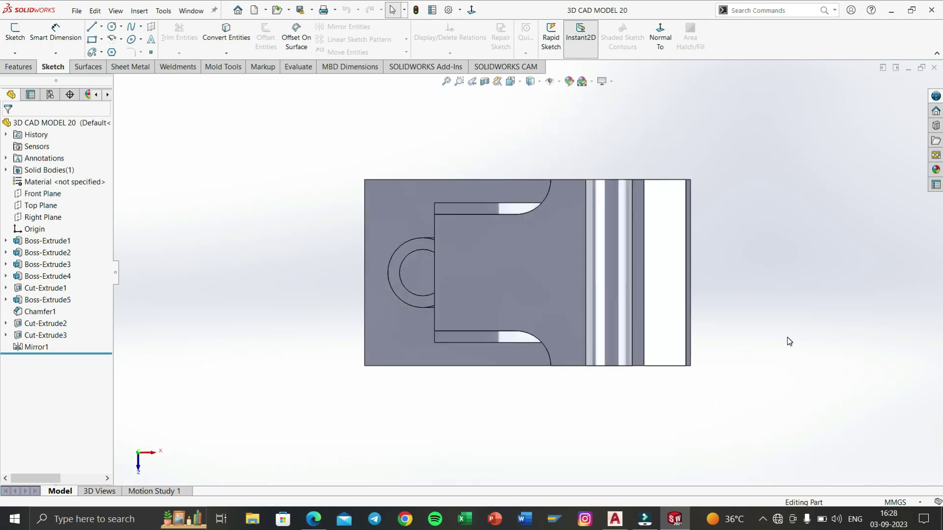
{"action": "left_click", "coordinate": [642, 345]}
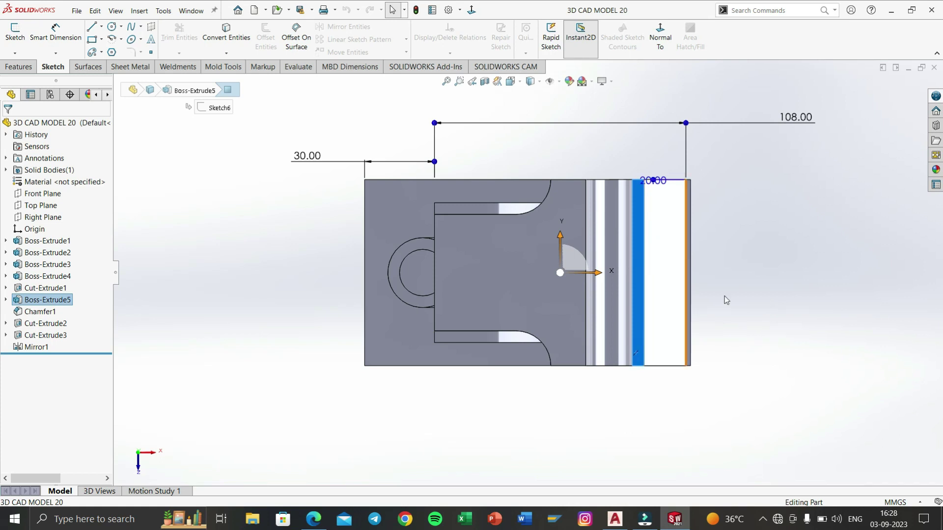
{"action": "left_click", "coordinate": [739, 470]}
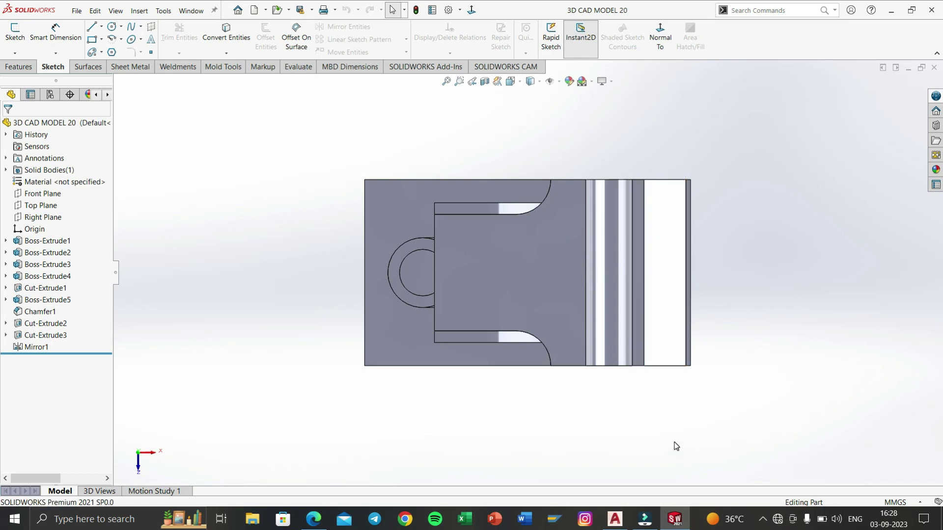
{"action": "left_click", "coordinate": [615, 519]}
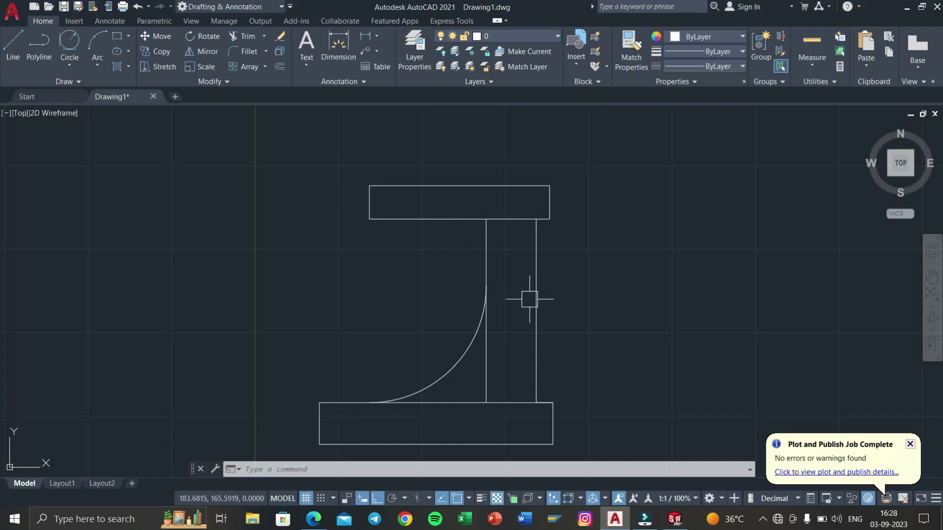
Draw a 25-unit line leftward from the top block's top-right corner
{"action": "left_click", "coordinate": [69, 63]}
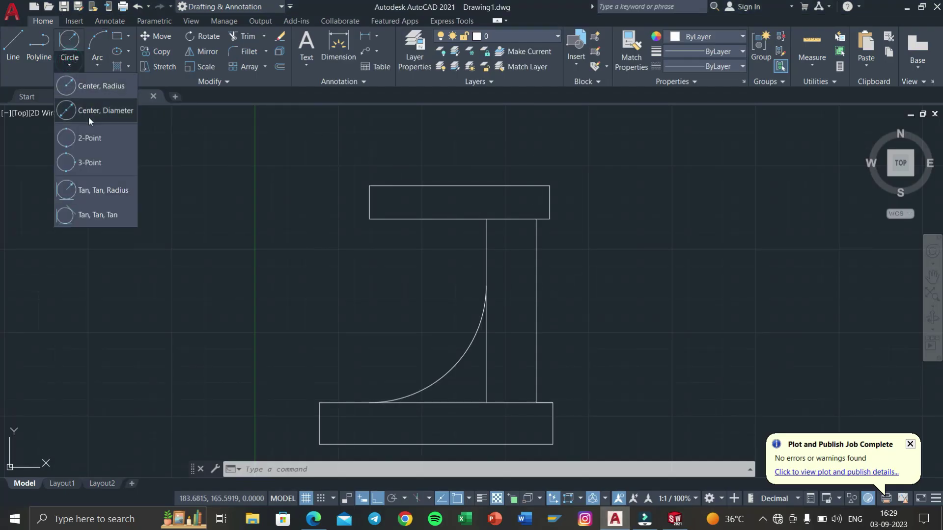
{"action": "left_click", "coordinate": [89, 113]}
{"action": "left_click", "coordinate": [14, 47]}
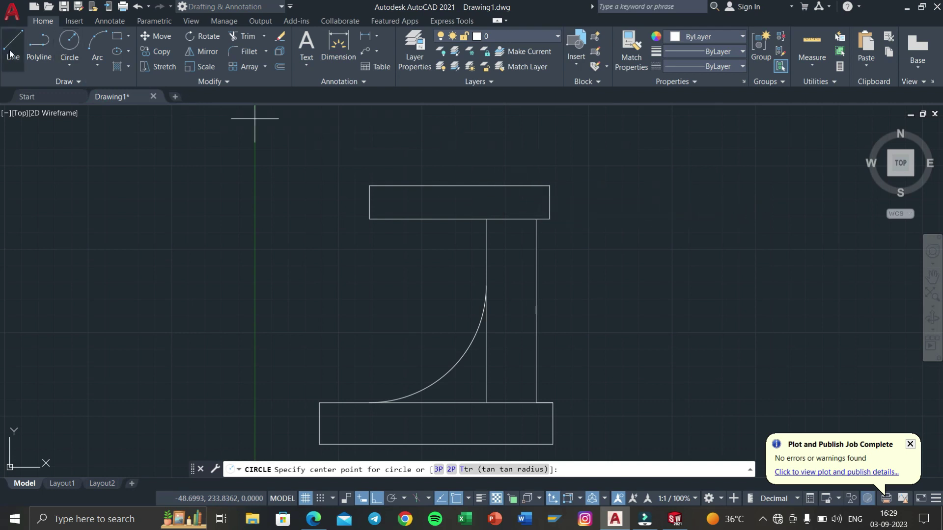
{"action": "left_click", "coordinate": [550, 186]}
{"action": "type", "text": "25"}
{"action": "key", "text": "Return"}
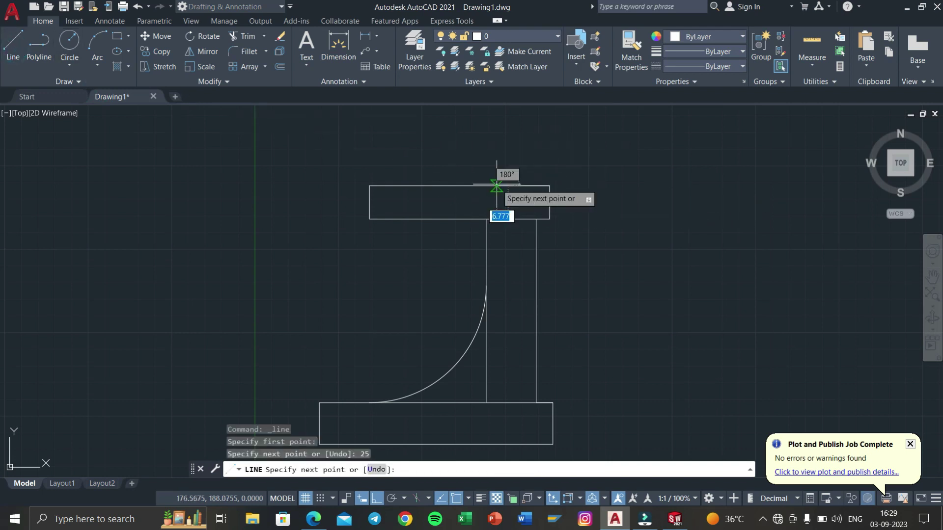
{"action": "key", "text": "Escape"}
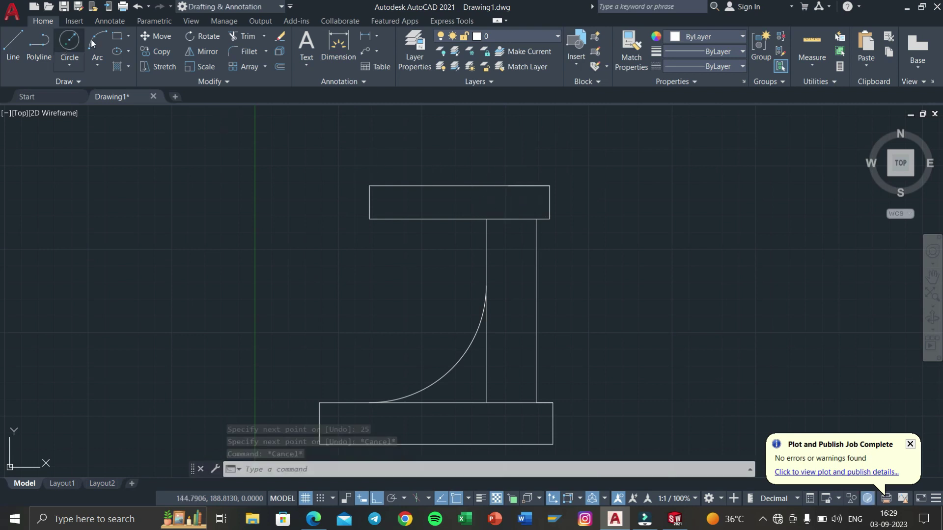
Draw a radius-10 circle centred on the top edge, 25 from the corner
{"action": "left_click", "coordinate": [69, 42]}
{"action": "left_click", "coordinate": [508, 186]}
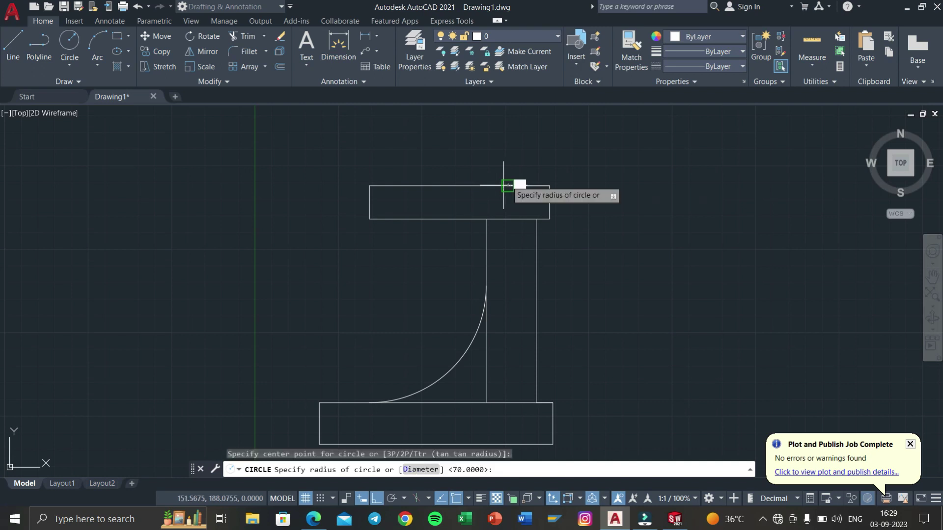
{"action": "type", "text": "10"}
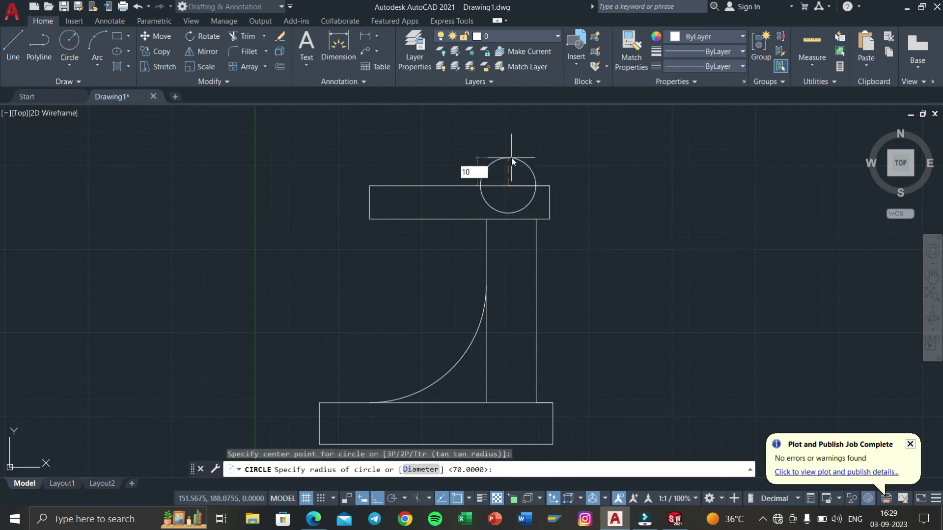
{"action": "key", "text": "Return"}
{"action": "key", "text": "Escape"}
{"action": "key", "text": "Escape"}
Trim the circle's upper half and the edge inside it to form the R10 notch
{"action": "type", "text": "tr"}
{"action": "key", "text": "Return"}
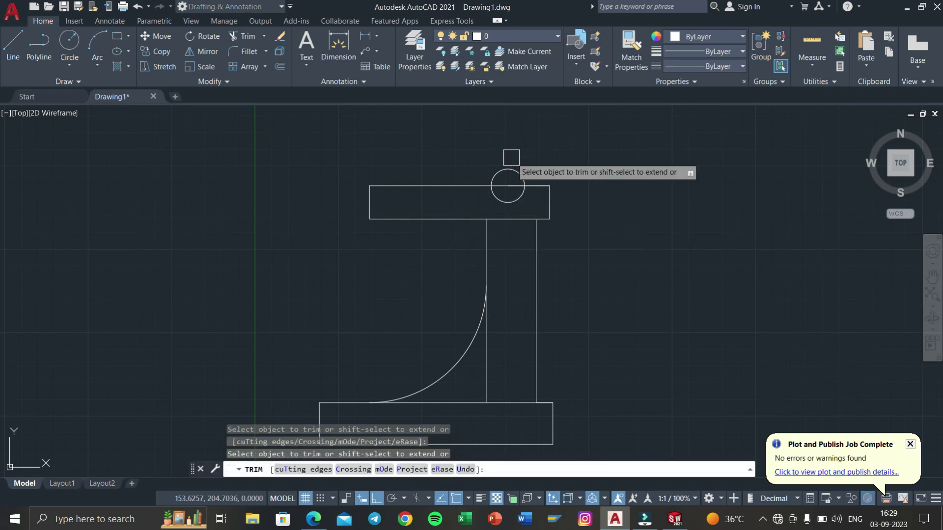
{"action": "scroll", "coordinate": [511, 157], "scroll_direction": "up", "scroll_amount": 3}
{"action": "left_click_drag", "start_coordinate": [501, 169], "coordinate": [519, 222]}
{"action": "left_click", "coordinate": [520, 222]}
{"action": "key", "text": "Escape"}
{"action": "key", "text": "Escape"}
{"action": "key", "text": "Escape"}
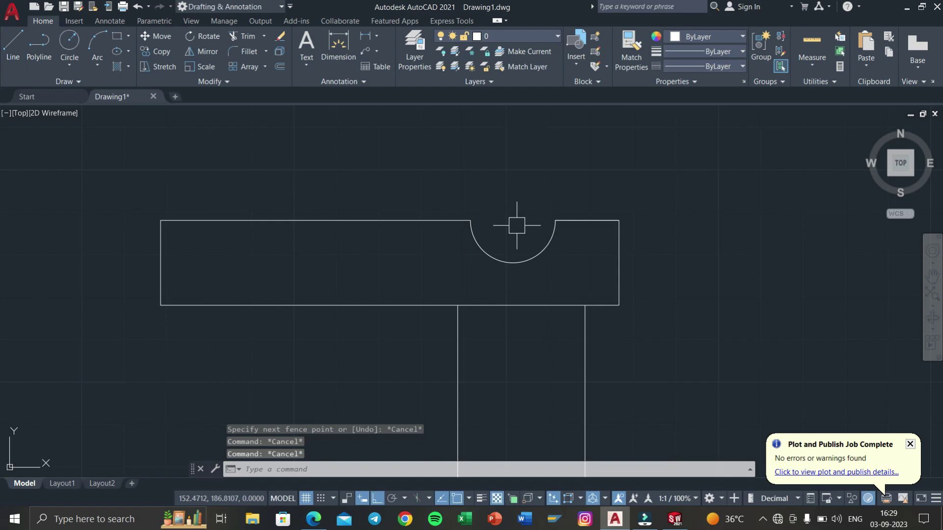
{"action": "left_click", "coordinate": [314, 519]}
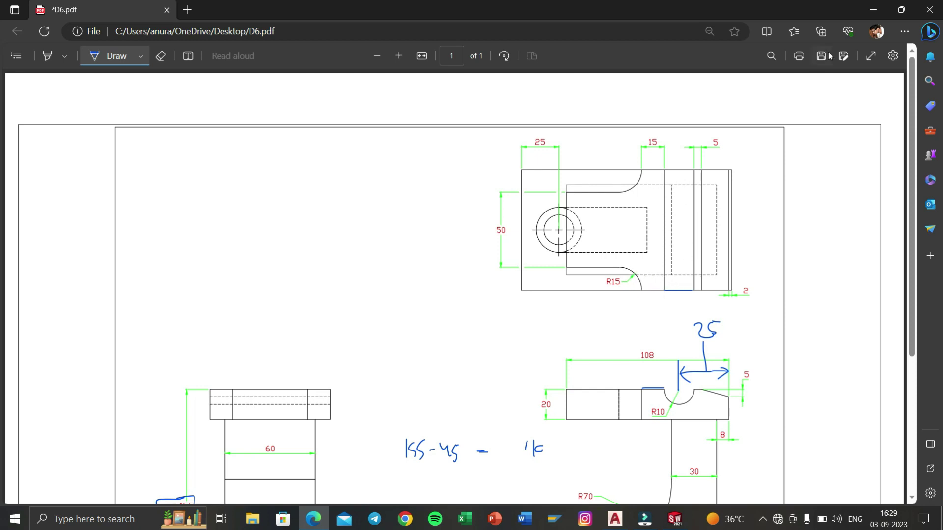
Draw a line 15 left of the notch's left end, down to the block's bottom edge
{"action": "left_click", "coordinate": [873, 10]}
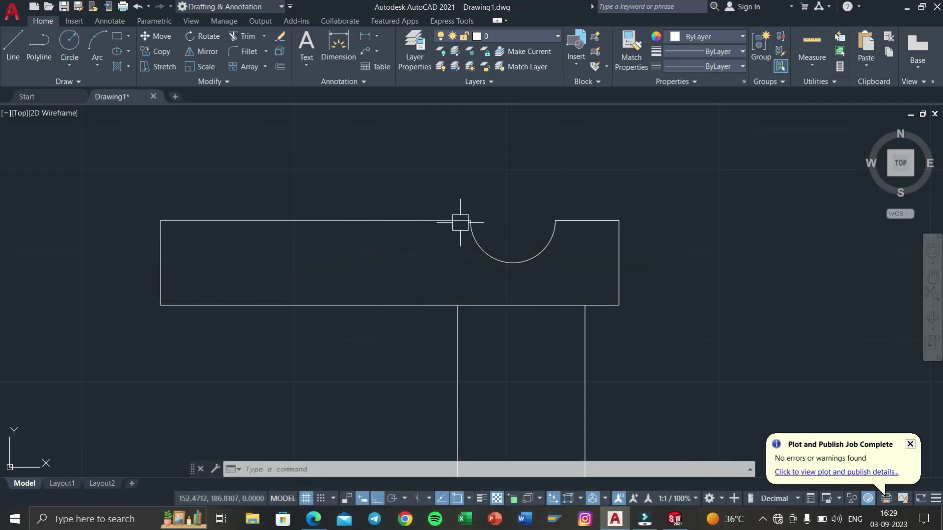
{"action": "type", "text": "l"}
{"action": "key", "text": "space"}
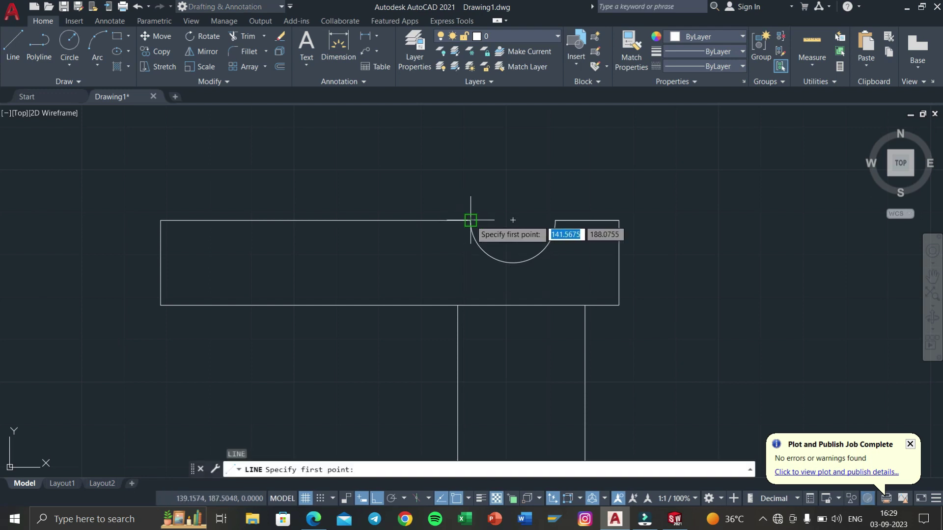
{"action": "left_click", "coordinate": [471, 220]}
{"action": "type", "text": "15"}
{"action": "key", "text": "Return"}
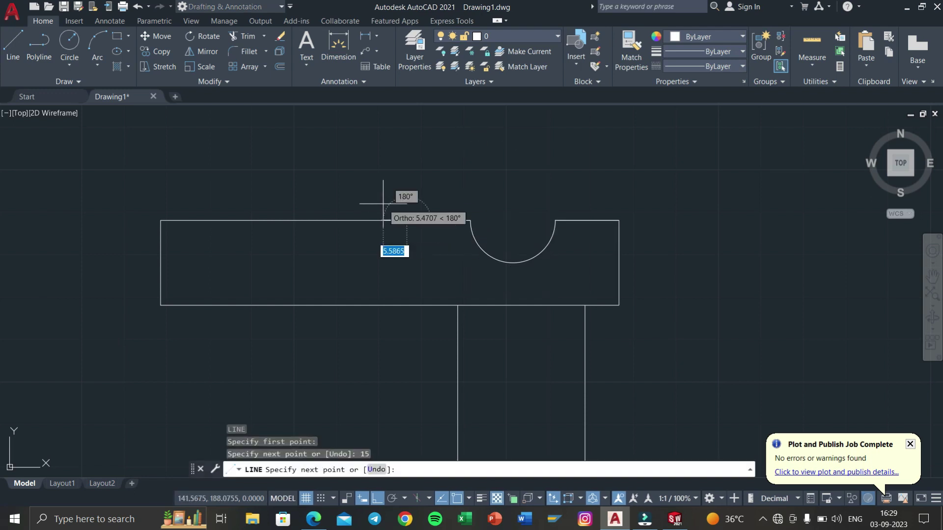
{"action": "left_click", "coordinate": [406, 304]}
{"action": "right_click", "coordinate": [407, 308]}
{"action": "left_click", "coordinate": [431, 316]}
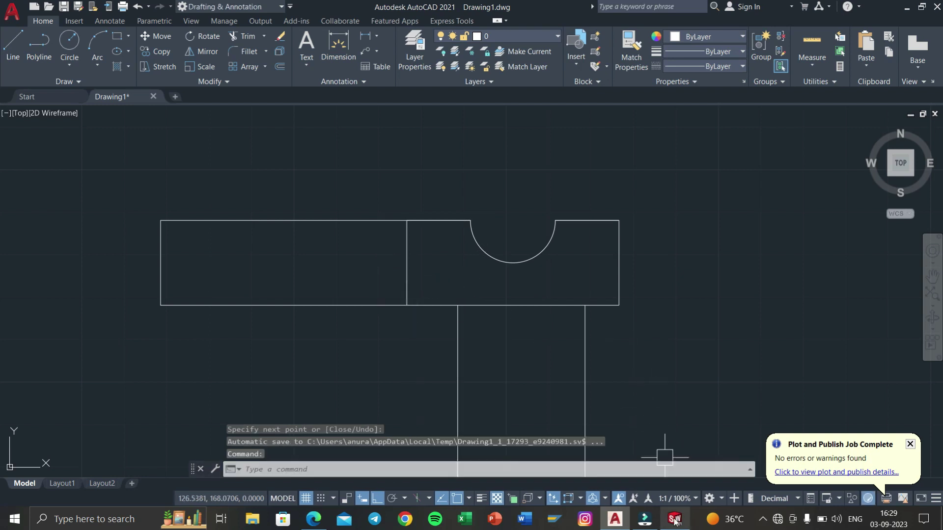
Begin a 15-unit offset of the new vertical line, then cancel it
{"action": "left_click", "coordinate": [435, 269]}
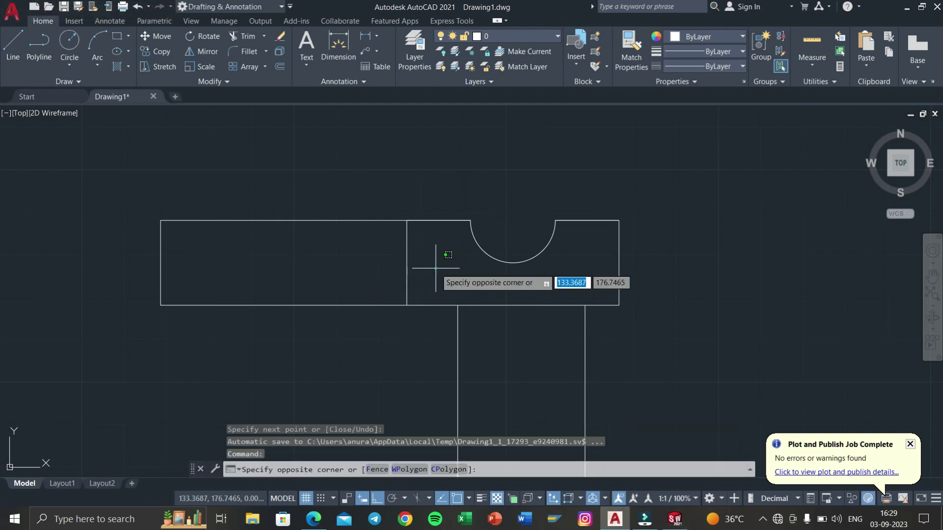
{"action": "left_click", "coordinate": [436, 269]}
{"action": "type", "text": "O"}
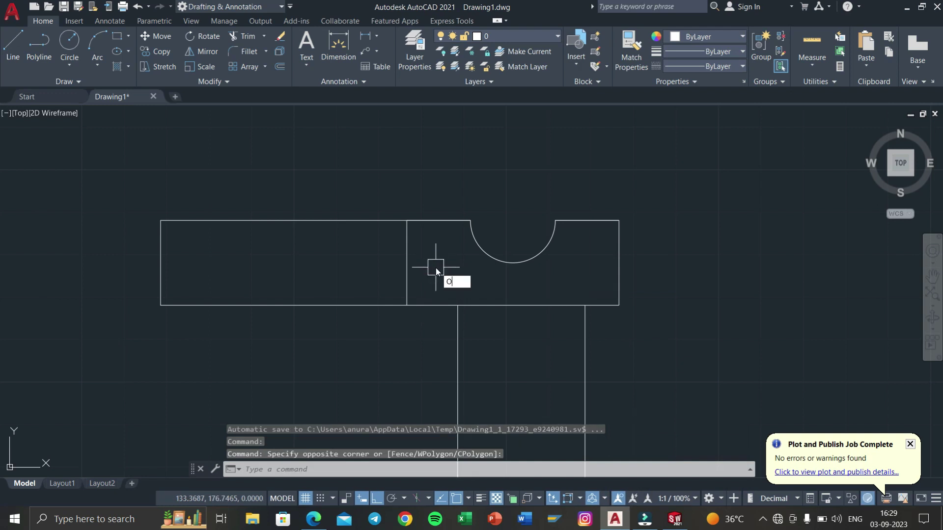
{"action": "key", "text": "Return"}
{"action": "type", "text": "15"}
{"action": "key", "text": "Return"}
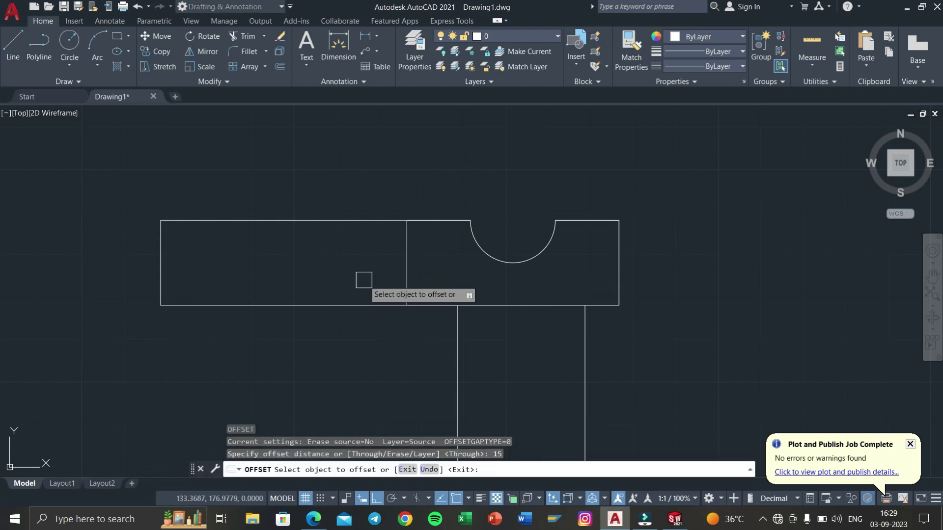
{"action": "left_click", "coordinate": [404, 277]}
{"action": "key", "text": "Escape"}
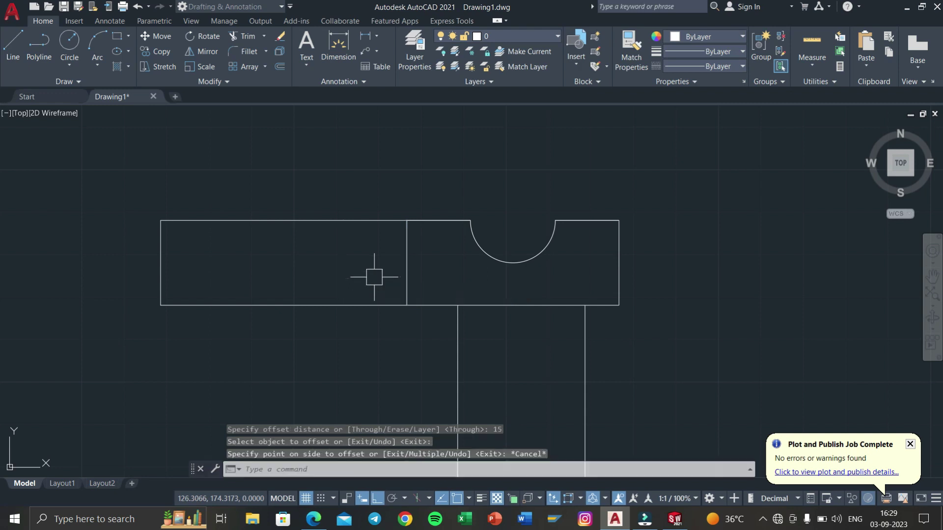
{"action": "key", "text": "Escape"}
{"action": "key", "text": "Escape"}
Offset the vertical line 15 units to the left
{"action": "type", "text": "o"}
{"action": "key", "text": "Return"}
{"action": "type", "text": "15"}
{"action": "key", "text": "Return"}
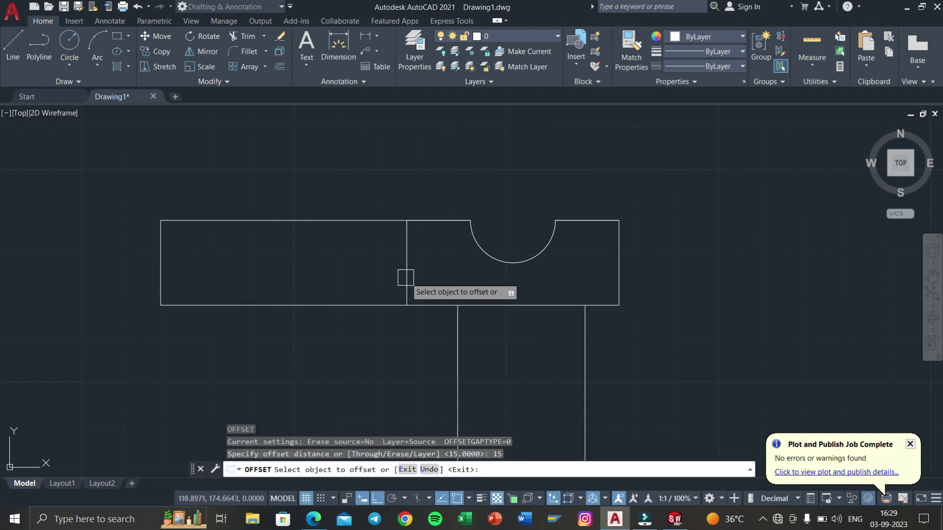
{"action": "left_click", "coordinate": [400, 273]}
{"action": "left_click", "coordinate": [360, 273]}
{"action": "key", "text": "Escape"}
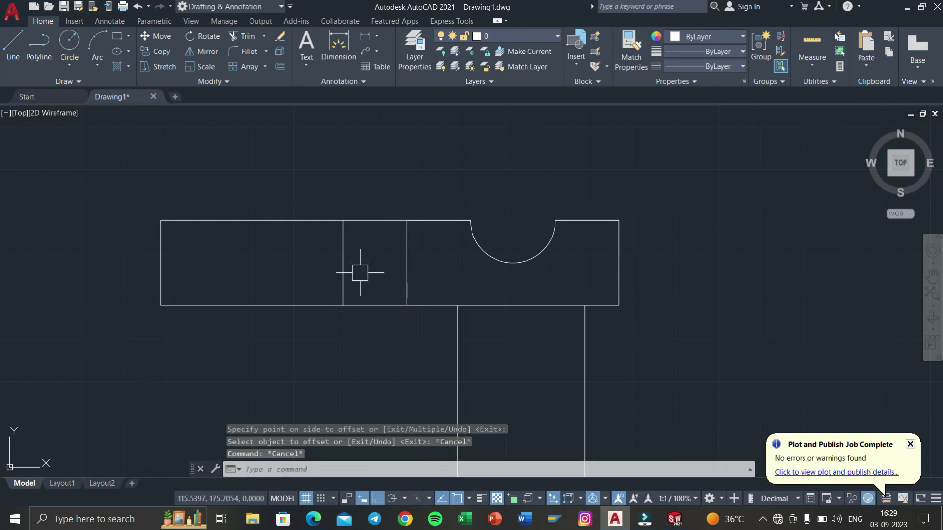
Delete the short leftover segment on the top block's upper edge
{"action": "left_click", "coordinate": [432, 221]}
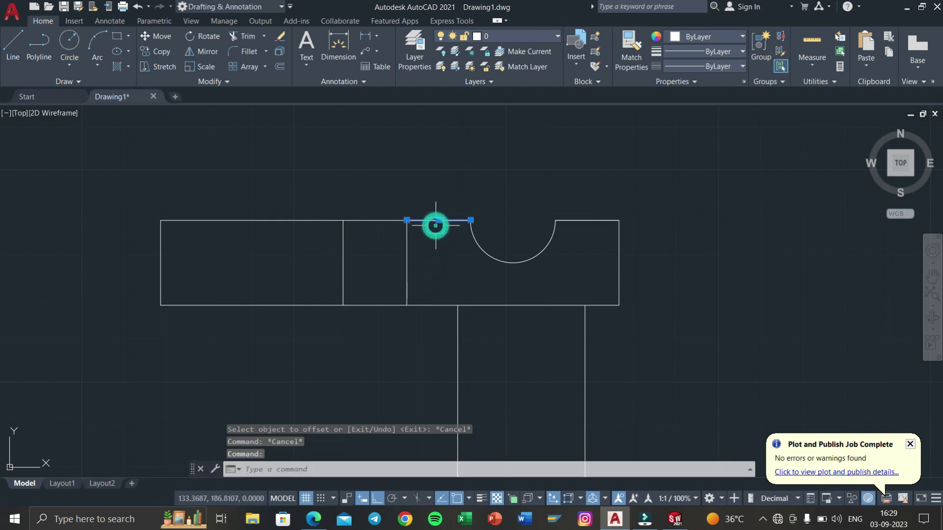
{"action": "key", "text": "Delete"}
{"action": "scroll", "coordinate": [616, 225], "scroll_direction": "up", "scroll_amount": 2}
{"action": "scroll", "coordinate": [617, 225], "scroll_direction": "up", "scroll_amount": 2}
{"action": "key", "text": "l"}
{"action": "key", "text": "Return"}
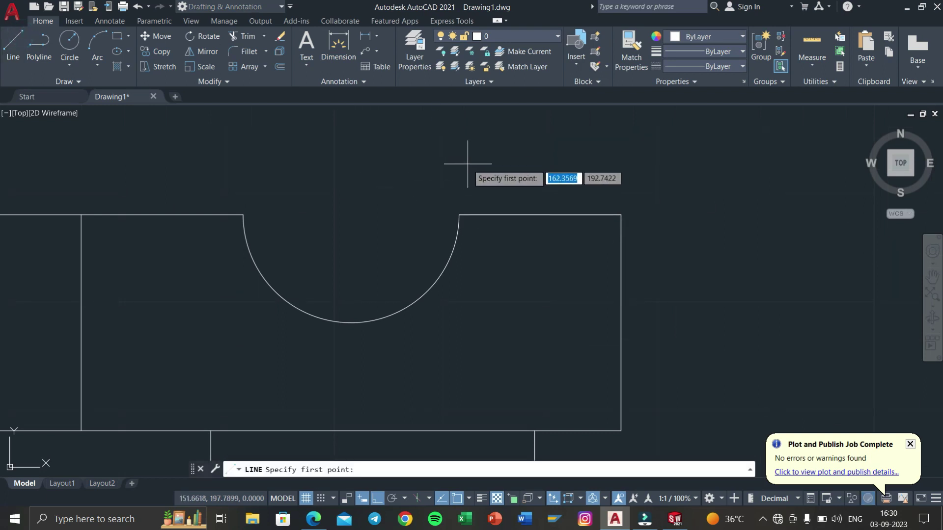
{"action": "scroll", "coordinate": [467, 210], "scroll_direction": "up", "scroll_amount": 2}
{"action": "key", "text": "Escape"}
{"action": "key", "text": "Escape"}
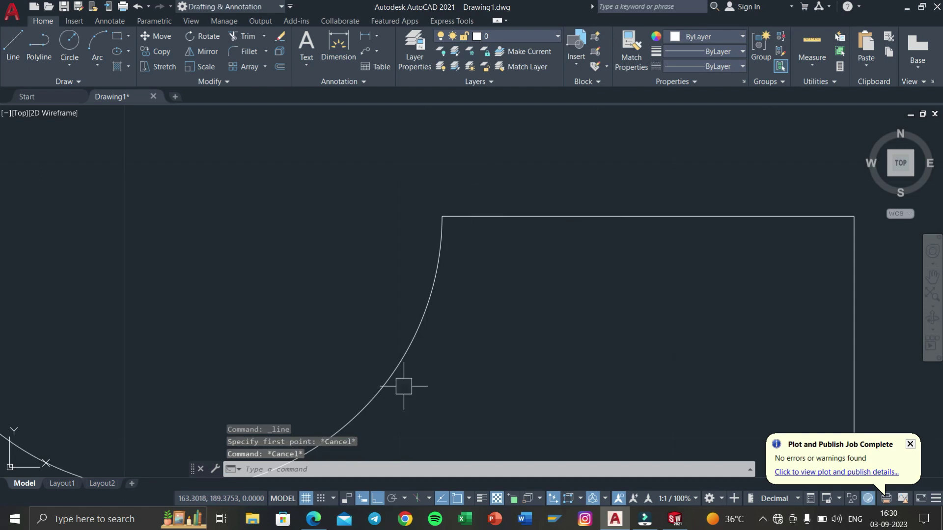
{"action": "left_click", "coordinate": [313, 519]}
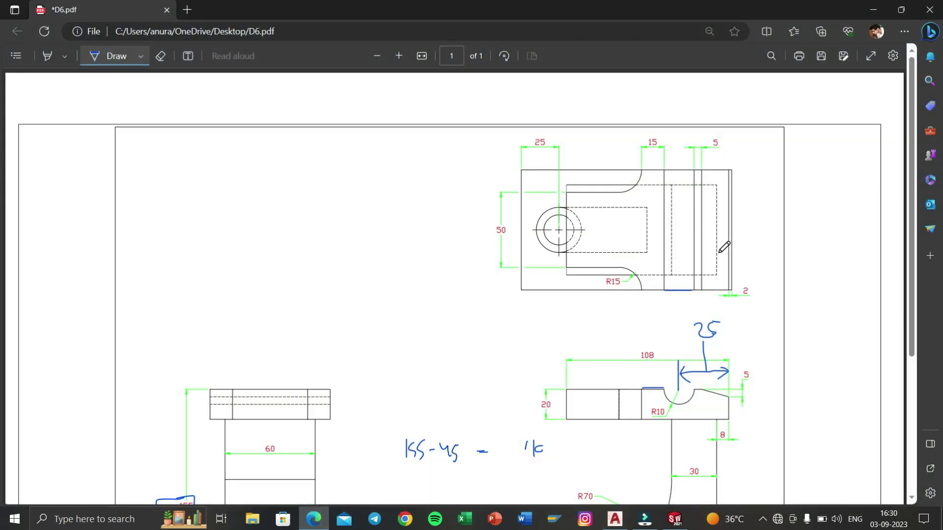
{"action": "scroll", "coordinate": [735, 395], "scroll_direction": "down", "scroll_amount": 3}
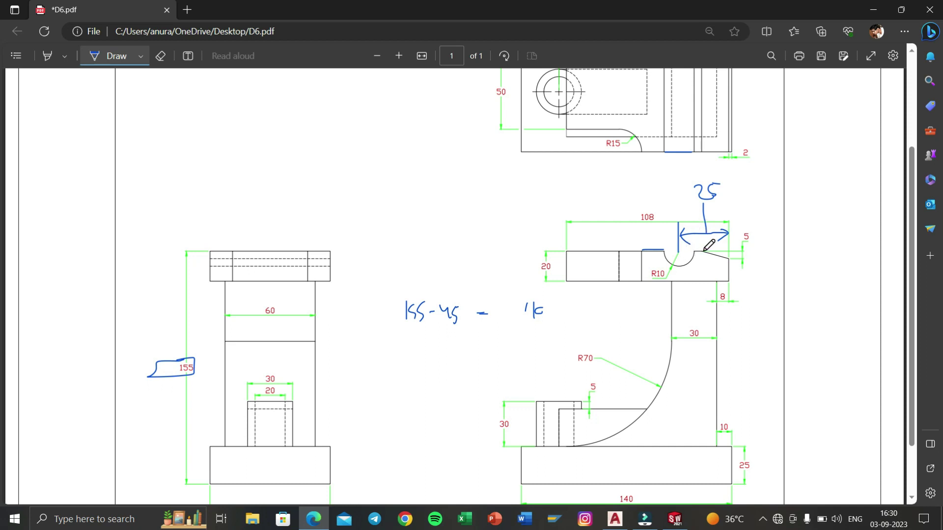
{"action": "scroll", "coordinate": [706, 246], "scroll_direction": "up", "scroll_amount": 3}
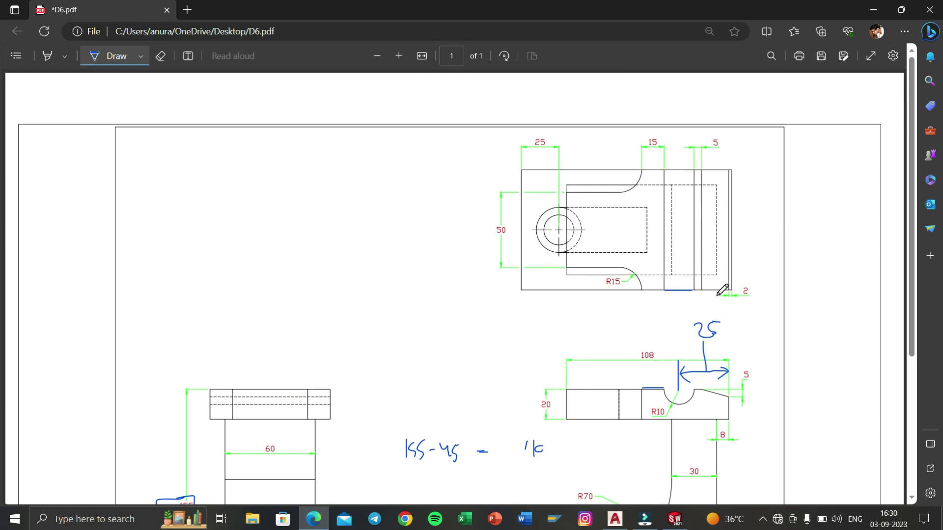
{"action": "scroll", "coordinate": [707, 386], "scroll_direction": "down", "scroll_amount": 2}
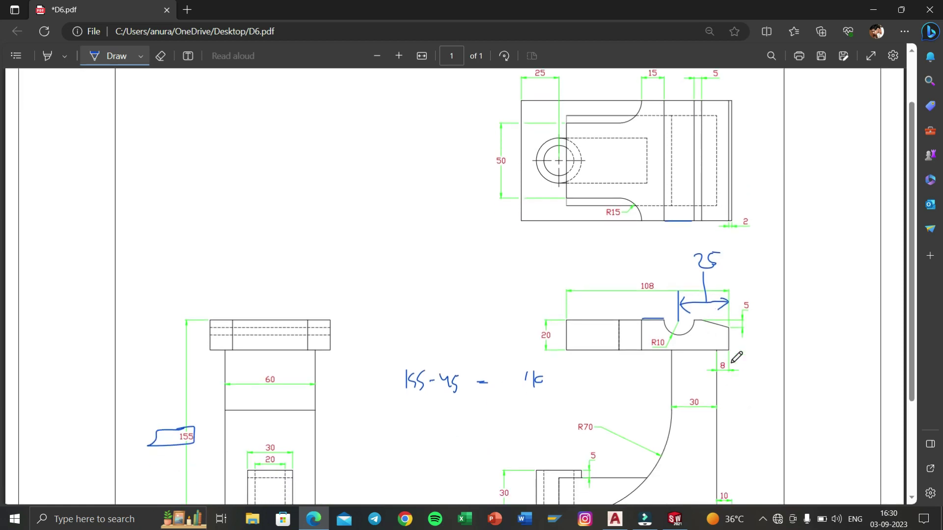
Chamfer the top block's top-right corner with distances 10 and 5
{"action": "left_click", "coordinate": [873, 10]}
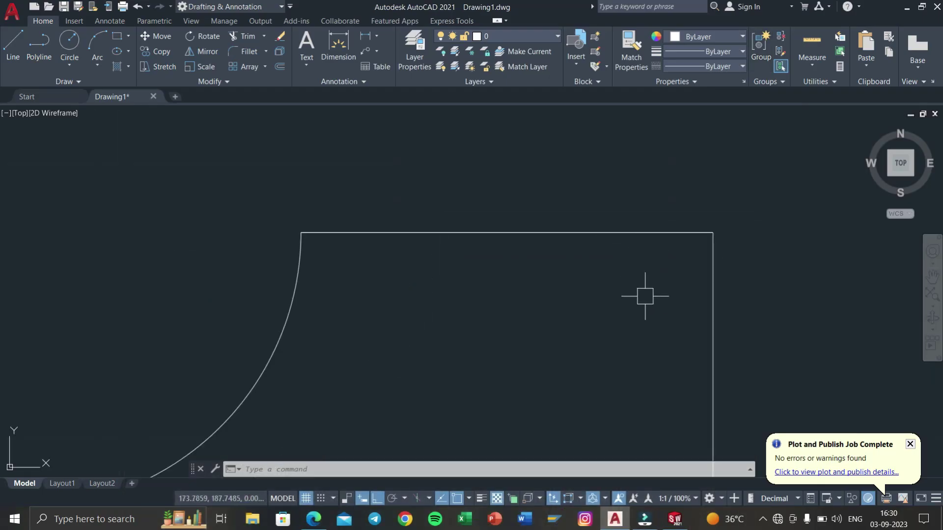
{"action": "type", "text": "CHA"}
{"action": "key", "text": "Return"}
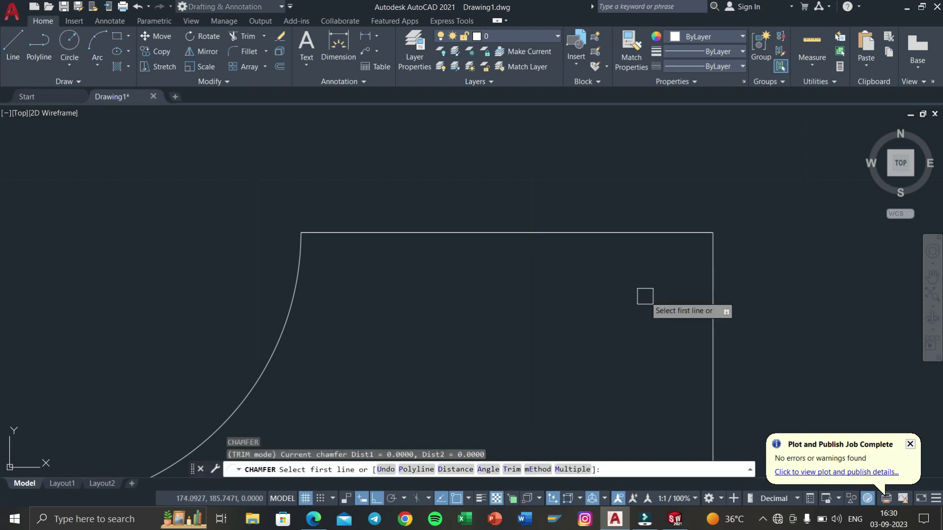
{"action": "left_click", "coordinate": [465, 471]}
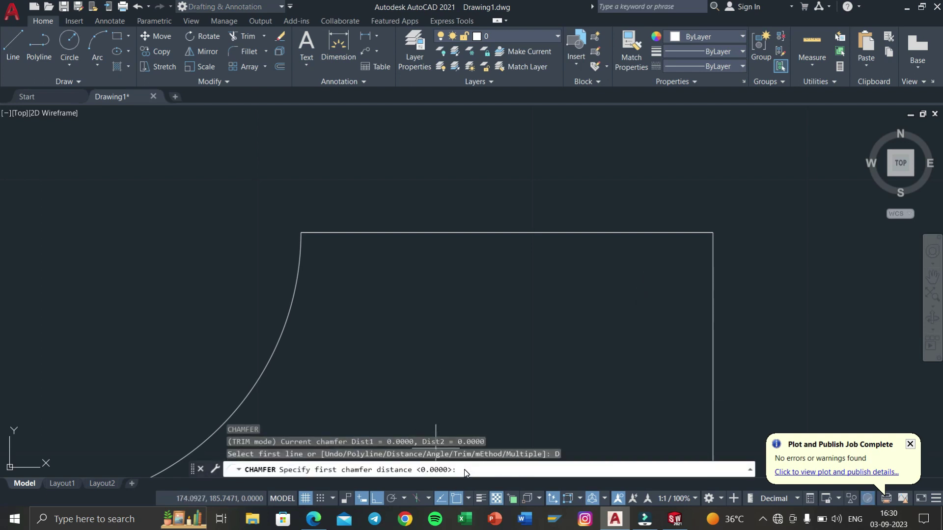
{"action": "type", "text": "10"}
{"action": "key", "text": "Return"}
{"action": "key", "text": "Return"}
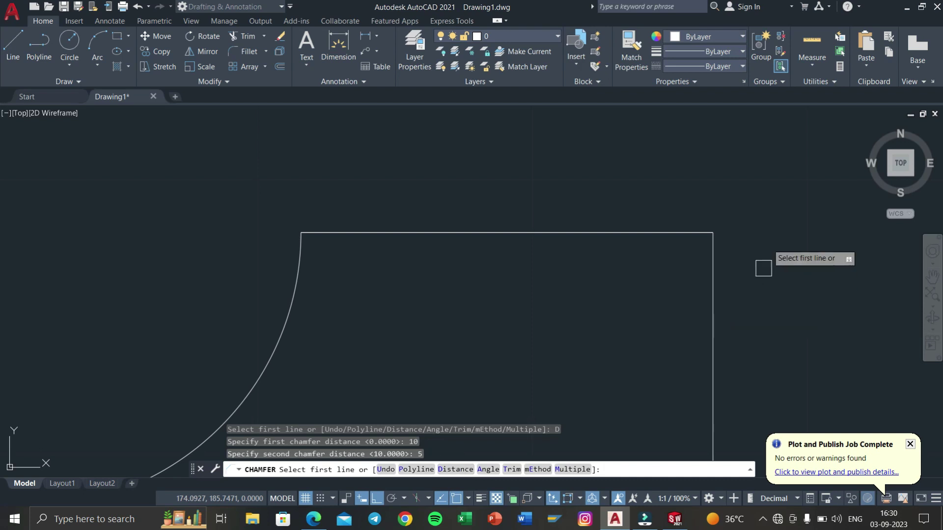
{"action": "left_click", "coordinate": [687, 235]}
{"action": "left_click", "coordinate": [712, 259]}
Erase the stray horizontal segment at the top right and frame the whole part
{"action": "scroll", "coordinate": [712, 258], "scroll_direction": "down", "scroll_amount": 3}
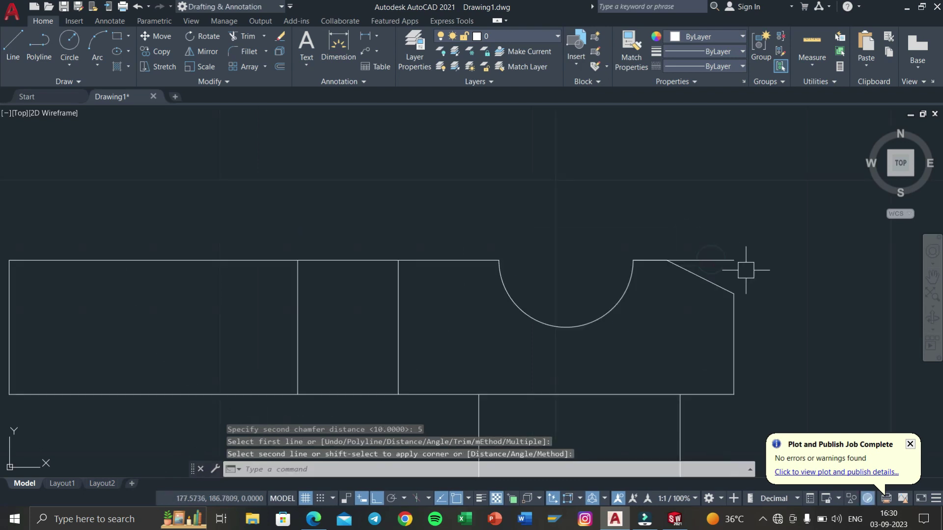
{"action": "left_click", "coordinate": [721, 258]}
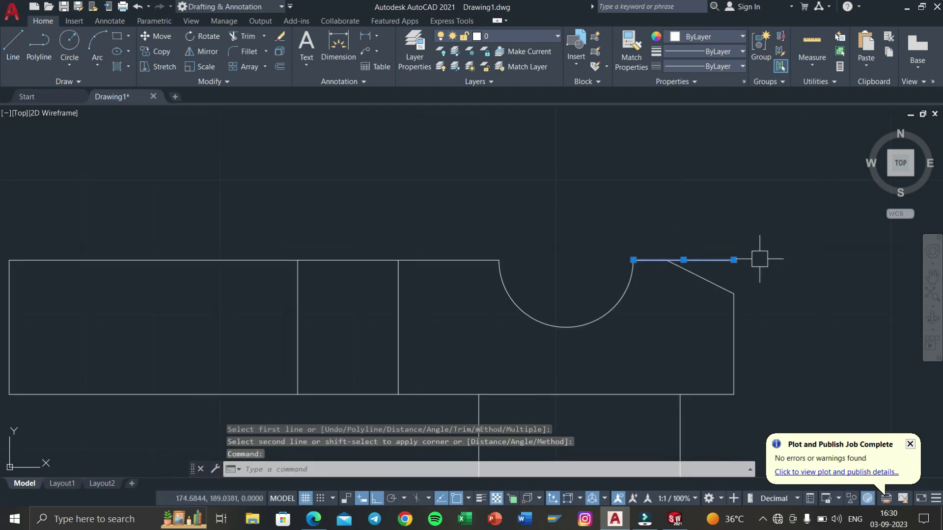
{"action": "key", "text": "Escape"}
{"action": "type", "text": "tr"}
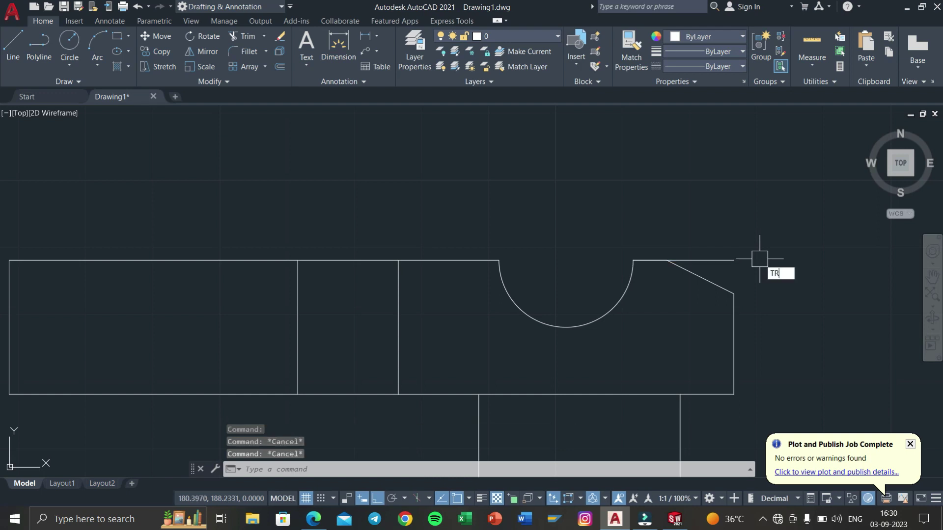
{"action": "key", "text": "Return"}
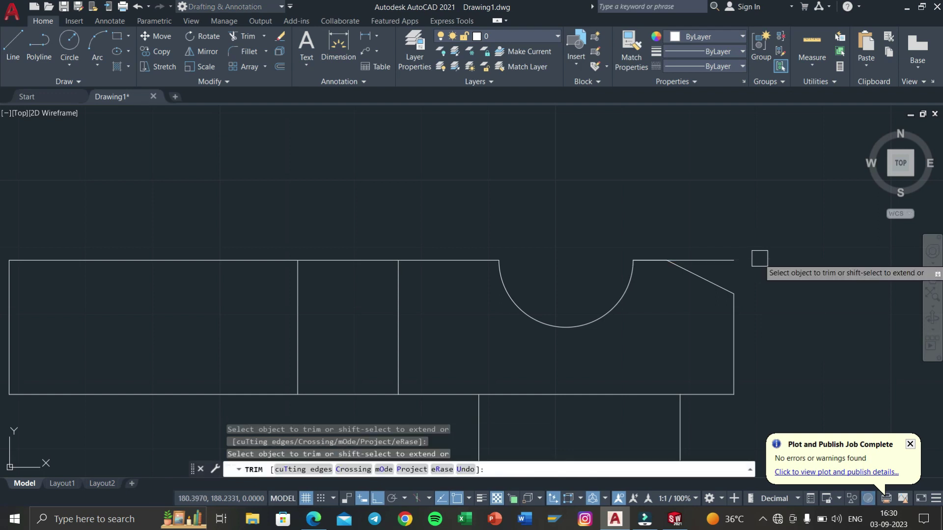
{"action": "key", "text": "Escape"}
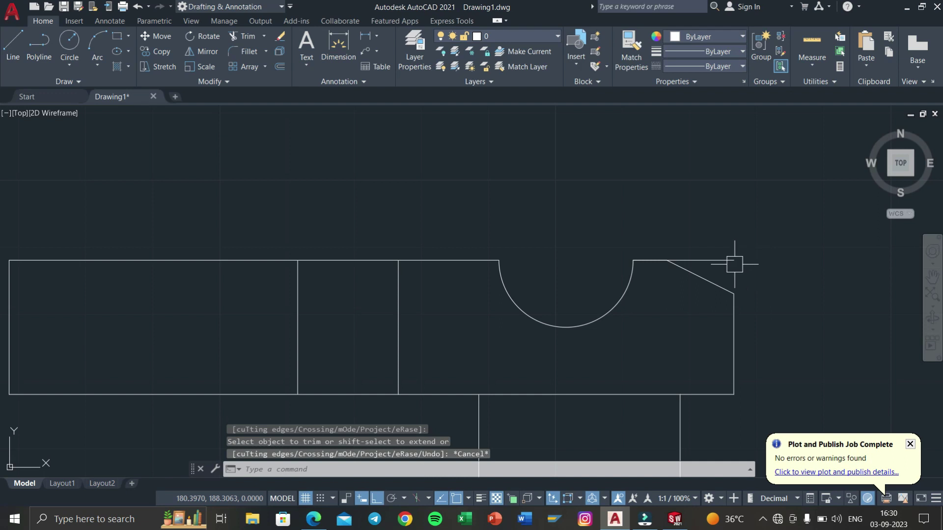
{"action": "left_click", "coordinate": [734, 260]}
{"action": "key", "text": "Delete"}
{"action": "scroll", "coordinate": [734, 265], "scroll_direction": "down", "scroll_amount": 3}
{"action": "mouse_move", "coordinate": [720, 263]}
{"action": "middle_mouse_down"}
{"action": "mouse_move", "coordinate": [562, 316]}
{"action": "mouse_move", "coordinate": [735, 179]}
{"action": "mouse_move", "coordinate": [675, 265]}
{"action": "mouse_move", "coordinate": [693, 292]}
{"action": "middle_mouse_up"}
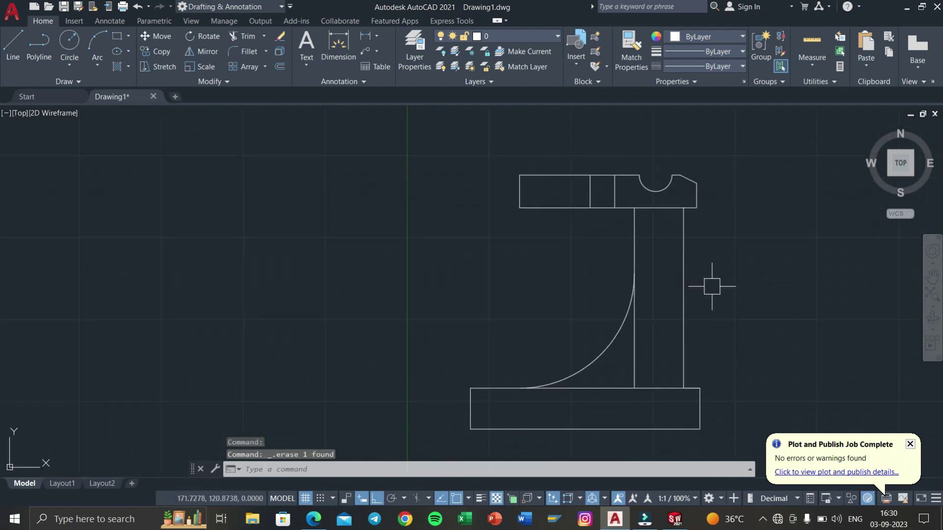
Inspect D6.pdf's lower views with the 155, 140 and R70 dimensions and the 30-high foot
{"action": "key", "text": "super+Tab"}
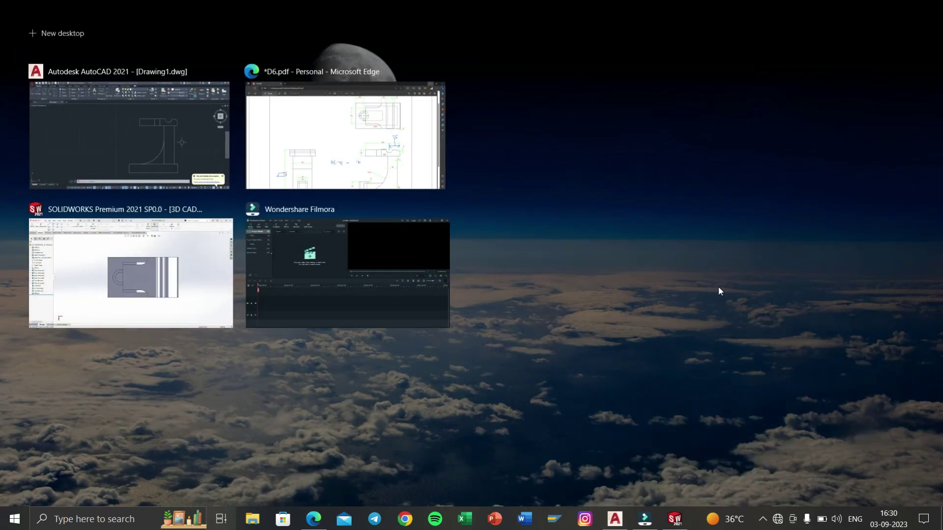
{"action": "left_click", "coordinate": [296, 163]}
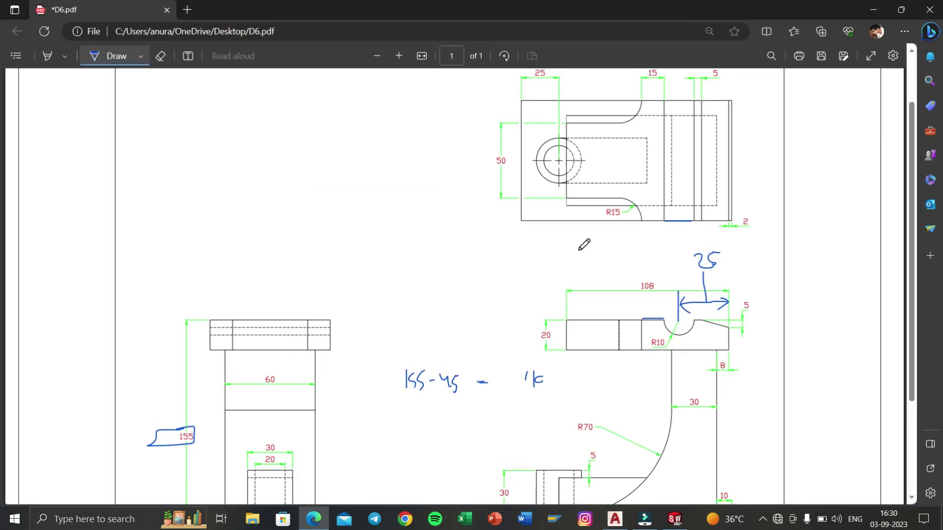
{"action": "scroll", "coordinate": [649, 316], "scroll_direction": "down", "scroll_amount": 3}
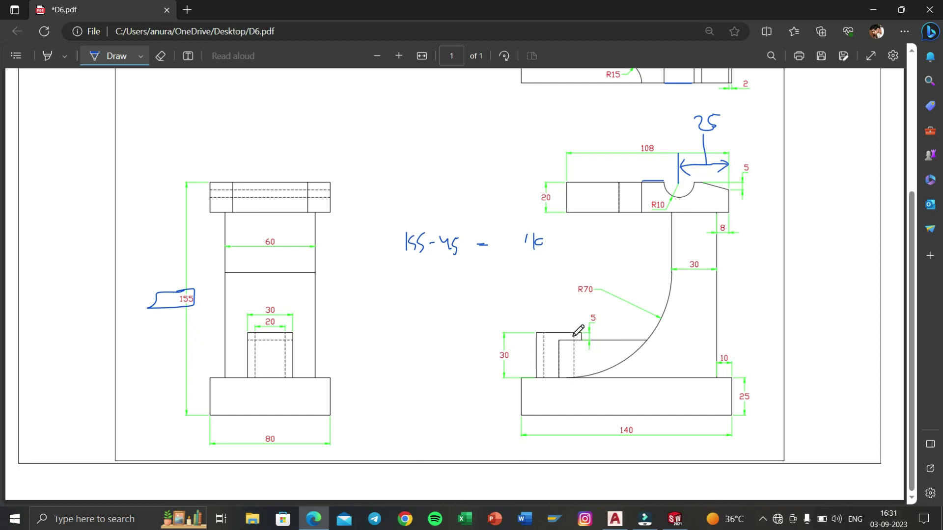
{"action": "scroll", "coordinate": [575, 319], "scroll_direction": "up", "scroll_amount": 5}
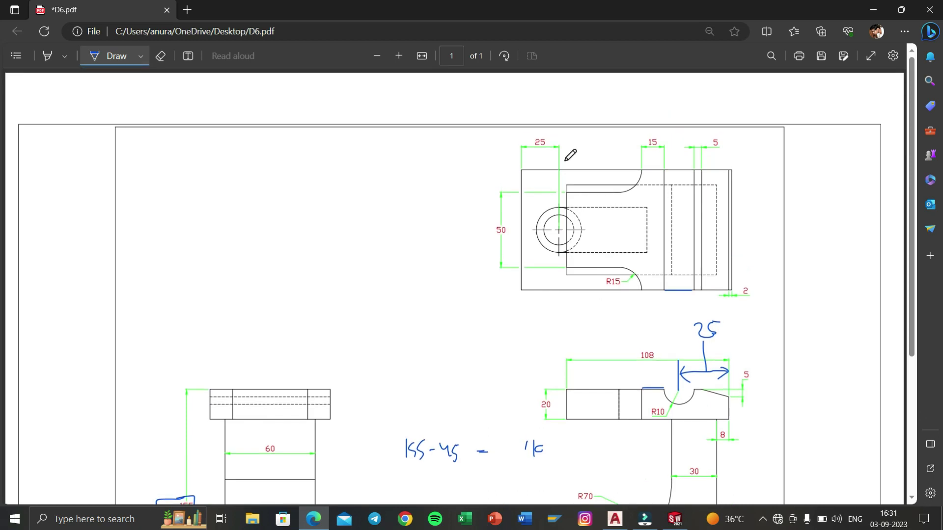
{"action": "scroll", "coordinate": [547, 250], "scroll_direction": "down", "scroll_amount": 5}
{"action": "scroll", "coordinate": [570, 226], "scroll_direction": "up", "scroll_amount": 4}
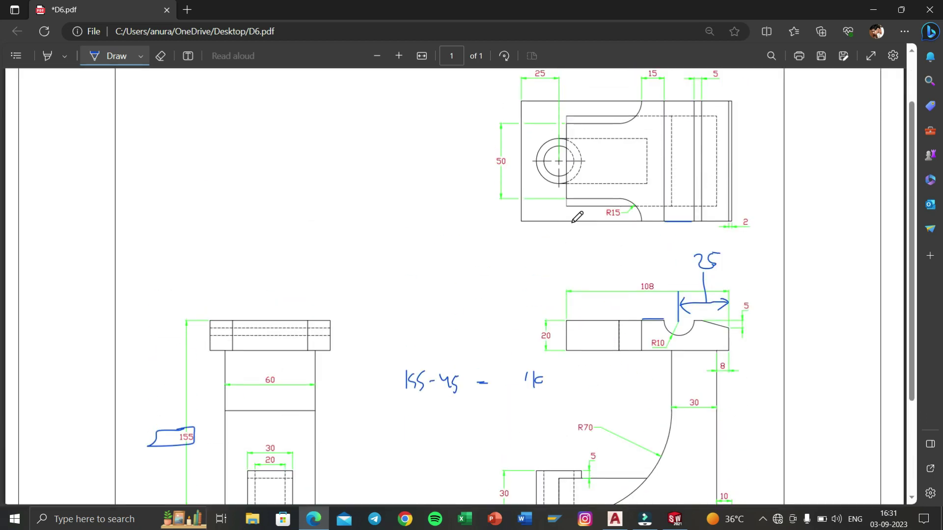
{"action": "scroll", "coordinate": [566, 173], "scroll_direction": "up", "scroll_amount": 2}
{"action": "scroll", "coordinate": [540, 295], "scroll_direction": "down", "scroll_amount": 5}
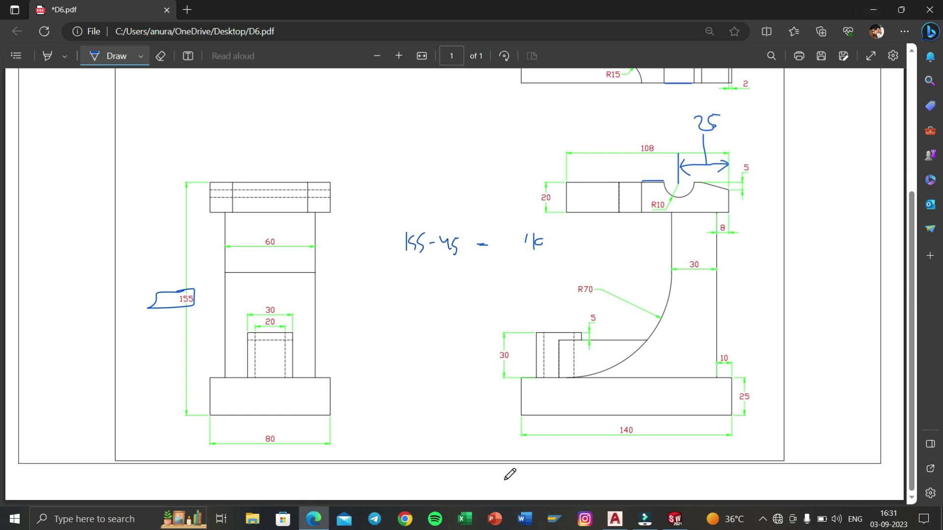
{"action": "left_click", "coordinate": [614, 519]}
Draw a small block on the base from its top-left corner: 25, 30, then 15 segments
{"action": "left_click", "coordinate": [18, 66]}
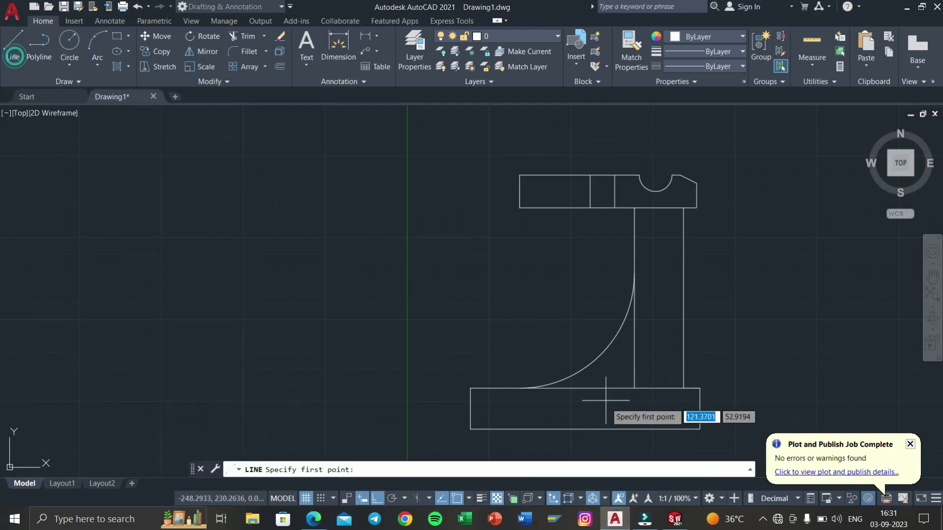
{"action": "left_click", "coordinate": [471, 389]}
{"action": "type", "text": "25"}
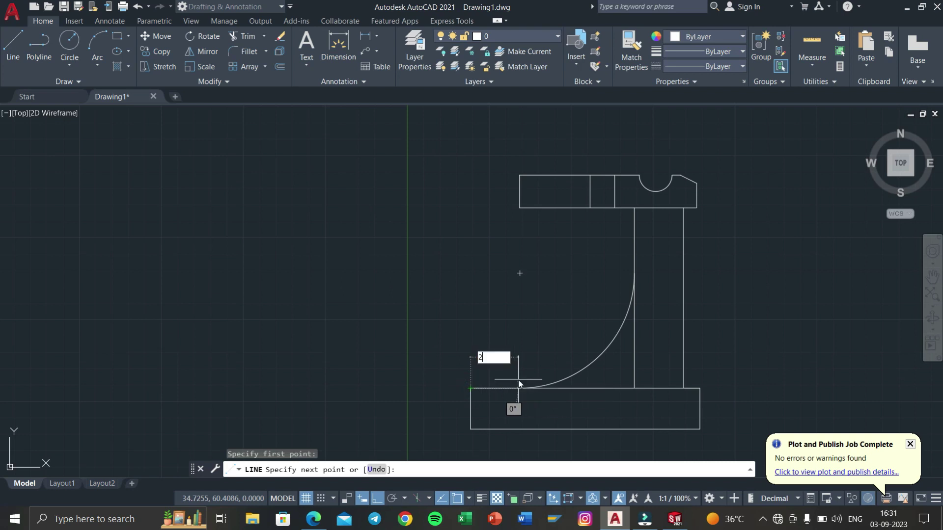
{"action": "key", "text": "Return"}
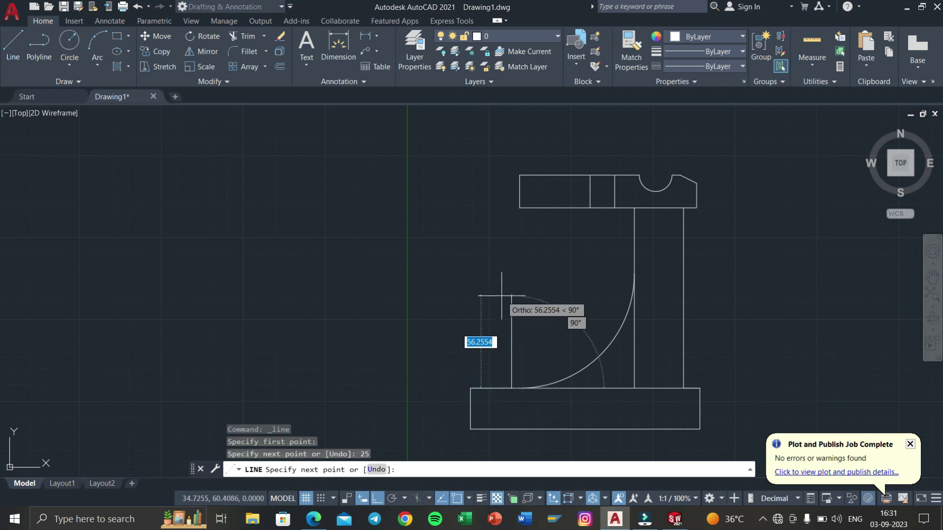
{"action": "type", "text": "30"}
{"action": "key", "text": "Return"}
{"action": "scroll", "coordinate": [486, 339], "scroll_direction": "up", "scroll_amount": 2}
{"action": "scroll", "coordinate": [485, 343], "scroll_direction": "up", "scroll_amount": 2}
{"action": "type", "text": "15"}
{"action": "key", "text": "Return"}
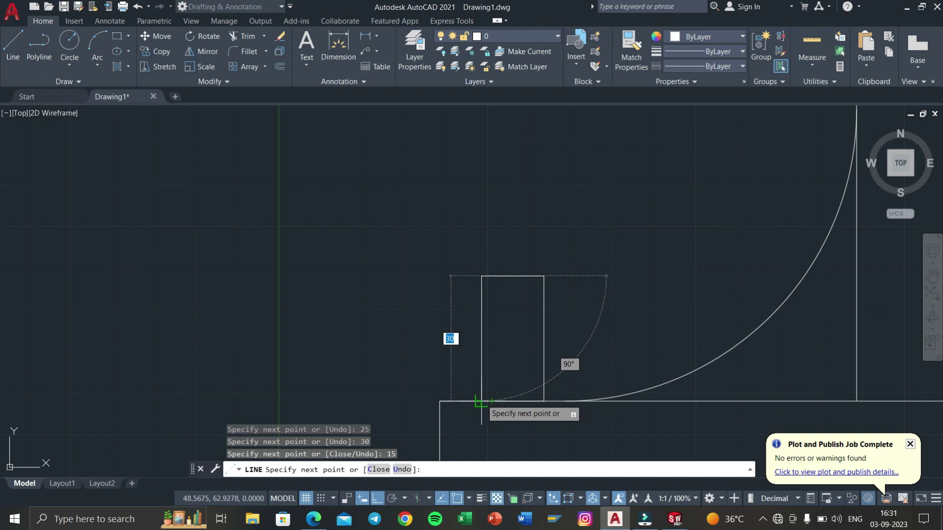
{"action": "right_click", "coordinate": [490, 401]}
{"action": "left_click", "coordinate": [518, 284]}
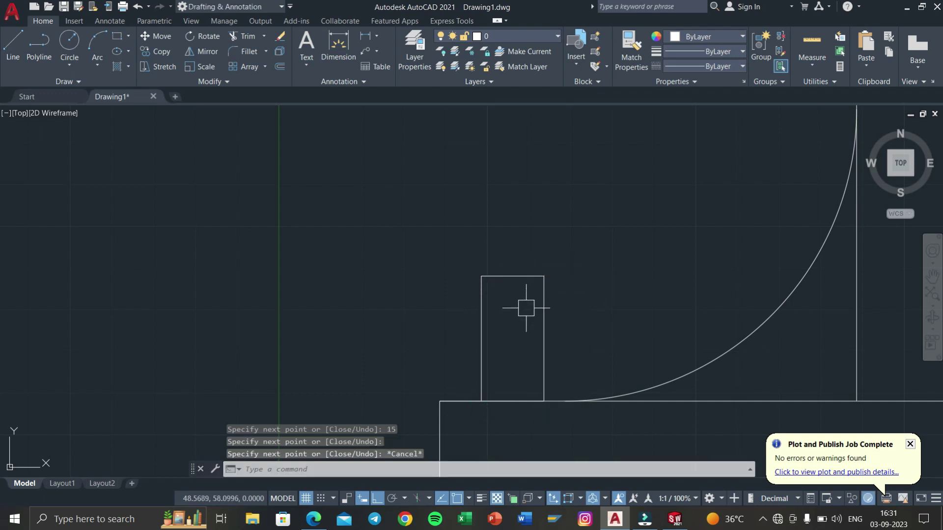
Mirror the block's top and left edges about its right edge, keeping the originals
{"action": "scroll", "coordinate": [533, 304], "scroll_direction": "up", "scroll_amount": 2}
{"action": "left_click", "coordinate": [513, 313]}
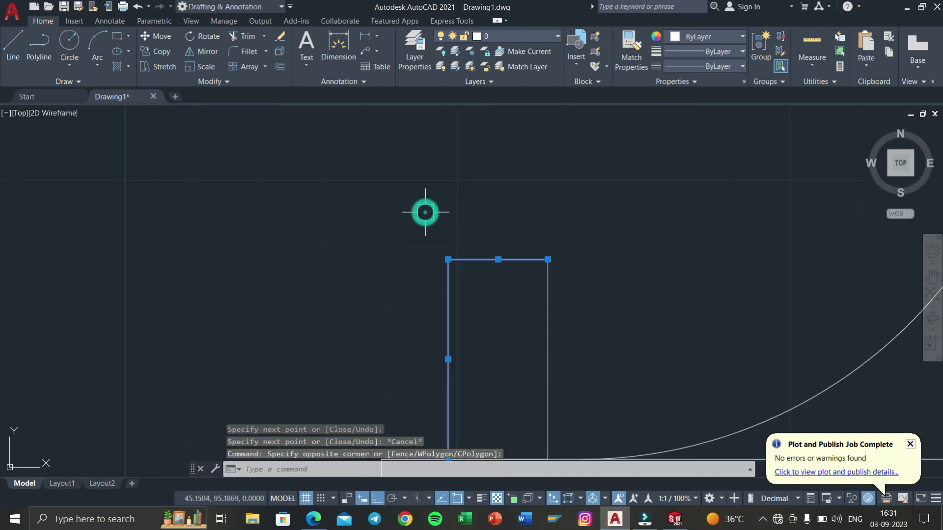
{"action": "type", "text": "MI"}
{"action": "key", "text": "Return"}
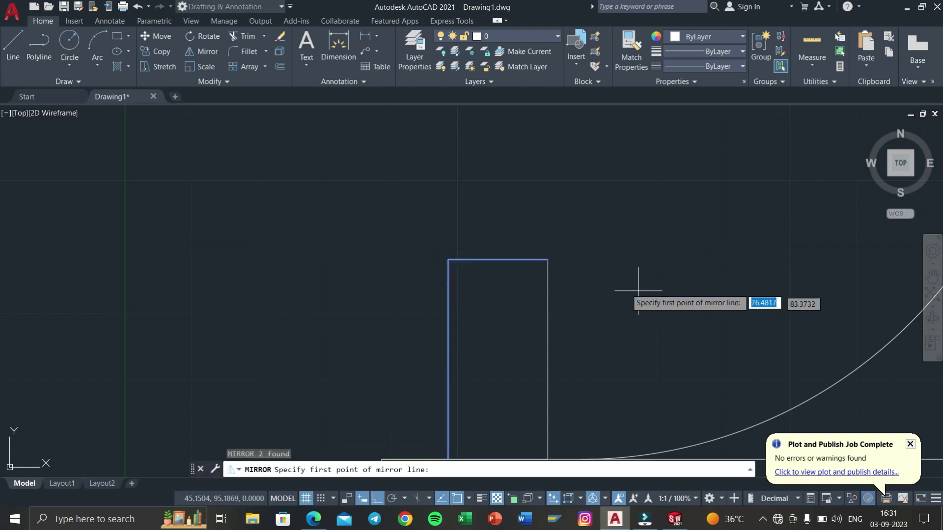
{"action": "left_click", "coordinate": [548, 260]}
{"action": "left_click", "coordinate": [545, 302]}
{"action": "left_click", "coordinate": [569, 347]}
Erase the middle vertical line dividing the widened rectangle
{"action": "left_click", "coordinate": [564, 278]}
{"action": "left_click", "coordinate": [531, 328]}
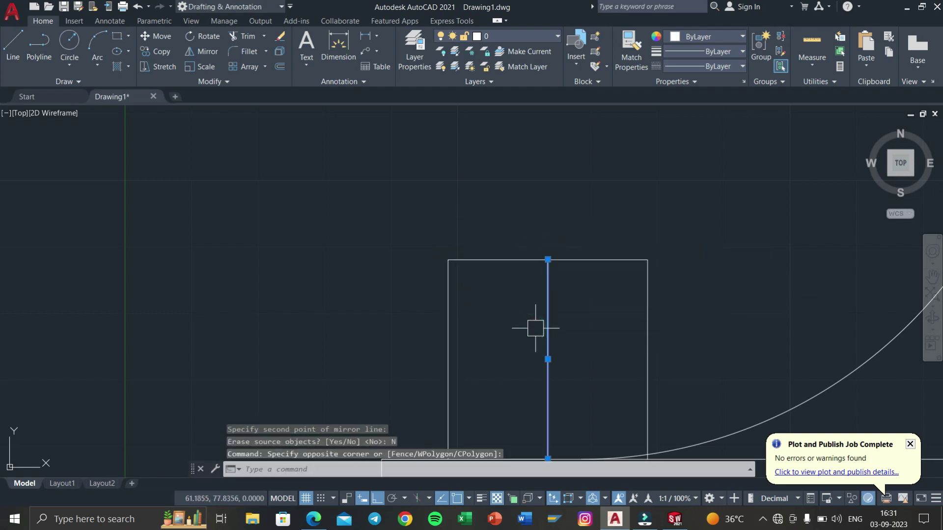
{"action": "key", "text": "Escape"}
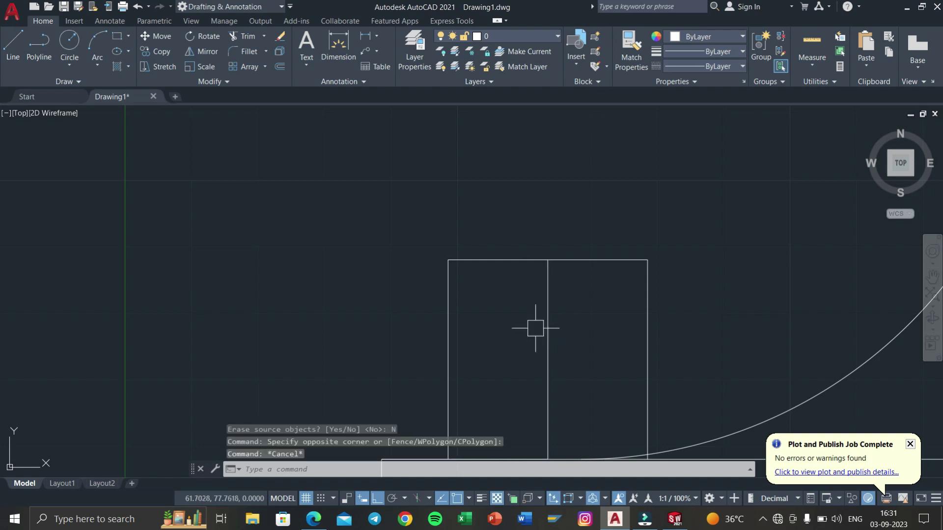
{"action": "key", "text": "Escape"}
{"action": "left_click", "coordinate": [564, 320]}
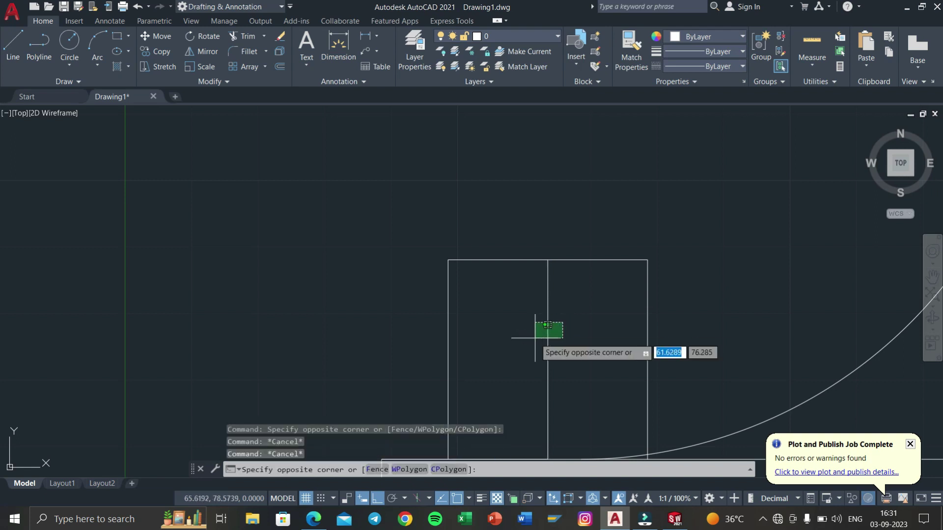
{"action": "left_click", "coordinate": [535, 338]}
{"action": "key", "text": "Delete"}
{"action": "middle_click_drag", "start_coordinate": [543, 340], "coordinate": [537, 237]}
{"action": "scroll", "coordinate": [638, 373], "scroll_direction": "up", "scroll_amount": 5}
{"action": "scroll", "coordinate": [618, 315], "scroll_direction": "up", "scroll_amount": 2}
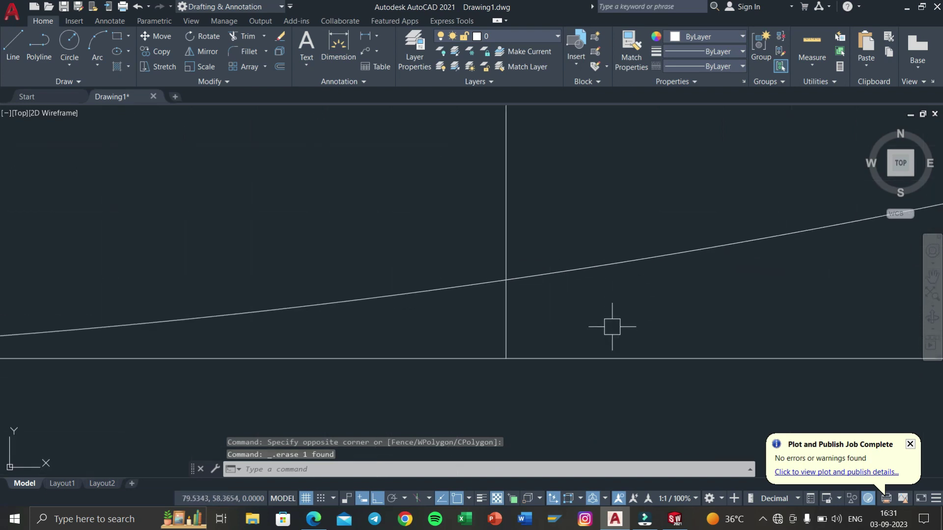
{"action": "type", "text": "TR"}
{"action": "key", "text": "Return"}
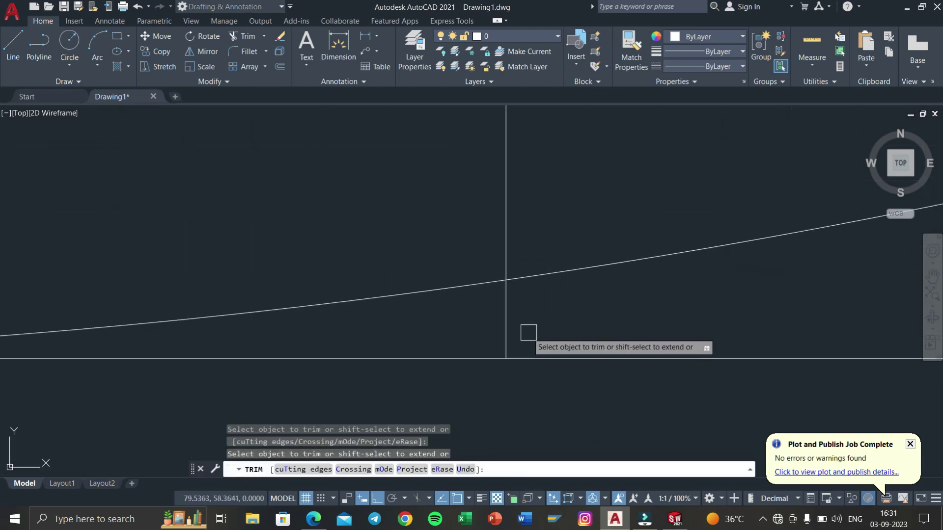
{"action": "key", "text": "Escape"}
Load the ACAD_ISO02W100 dashed linetype from acadiso.lin in the Linetype Manager (LT)
{"action": "type", "text": "LT"}
{"action": "key", "text": "Return"}
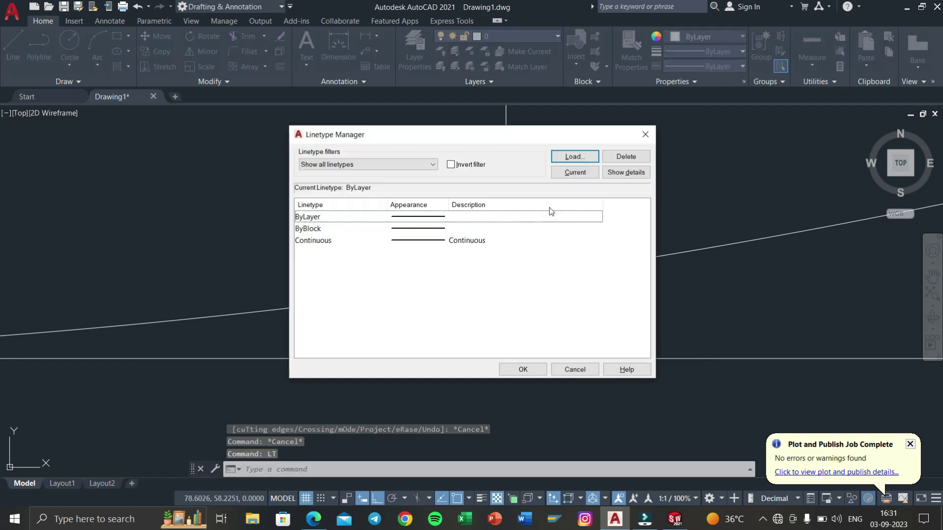
{"action": "left_click", "coordinate": [573, 156]}
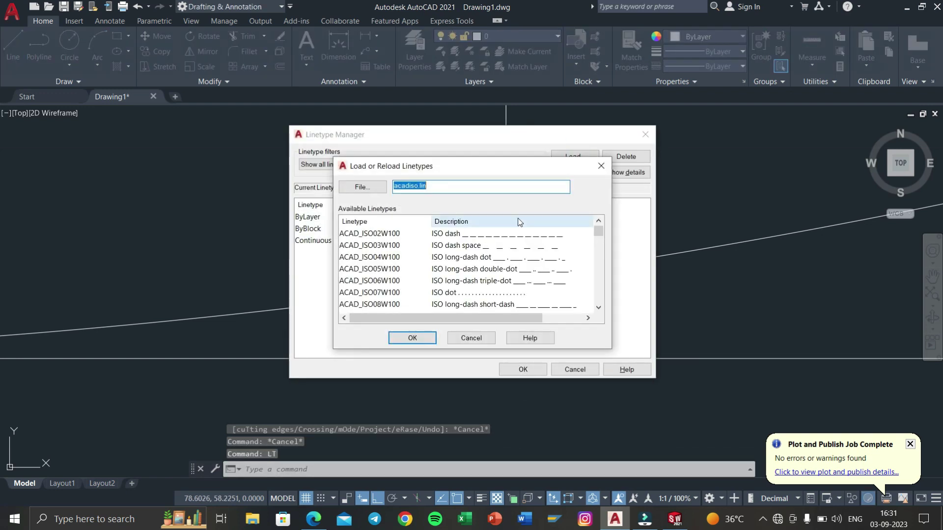
{"action": "left_click", "coordinate": [412, 338]}
{"action": "left_click", "coordinate": [385, 241]}
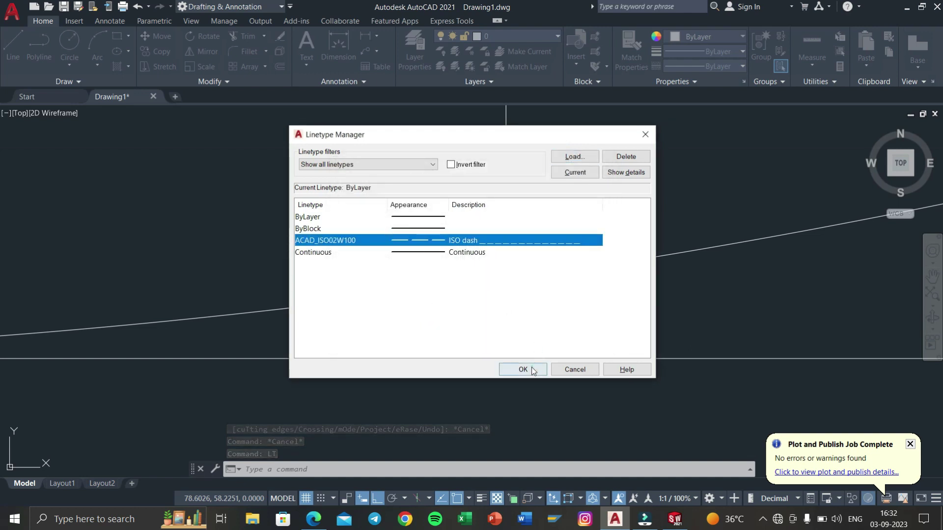
{"action": "left_click", "coordinate": [523, 370]}
{"action": "scroll", "coordinate": [501, 273], "scroll_direction": "down", "scroll_amount": 2}
{"action": "scroll", "coordinate": [534, 311], "scroll_direction": "down", "scroll_amount": 2}
{"action": "scroll", "coordinate": [442, 231], "scroll_direction": "down", "scroll_amount": 1}
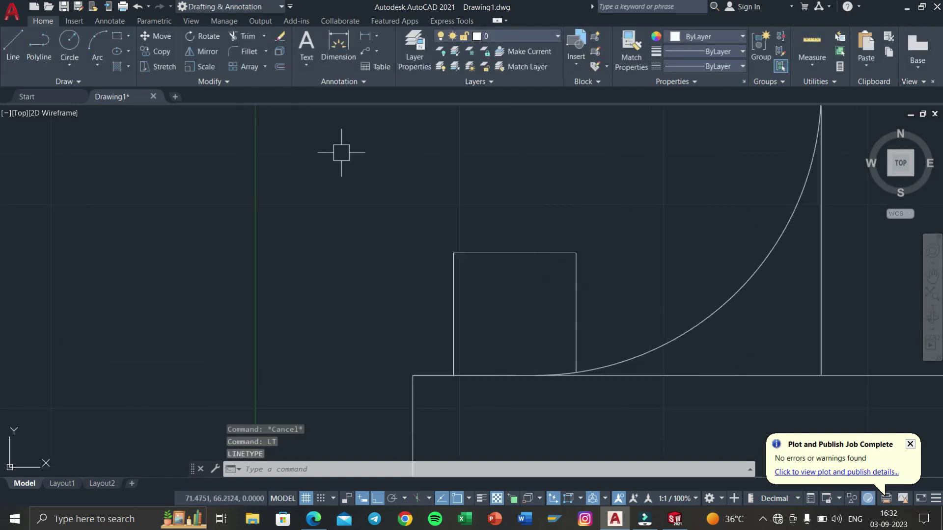
Draw a vertical centre line from the baseline to the top edge at the block's middle
{"action": "left_click", "coordinate": [13, 44]}
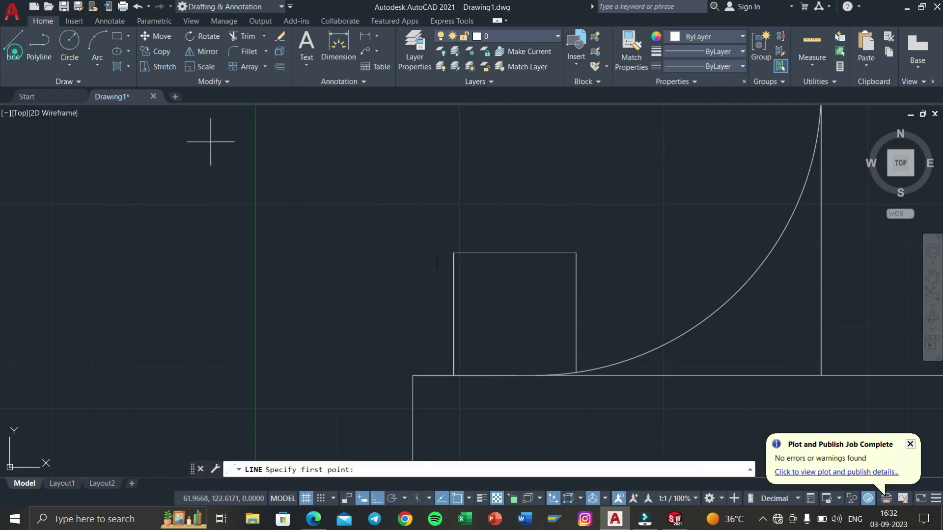
{"action": "left_click", "coordinate": [515, 376]}
{"action": "left_click", "coordinate": [515, 253]}
{"action": "right_click", "coordinate": [514, 253]}
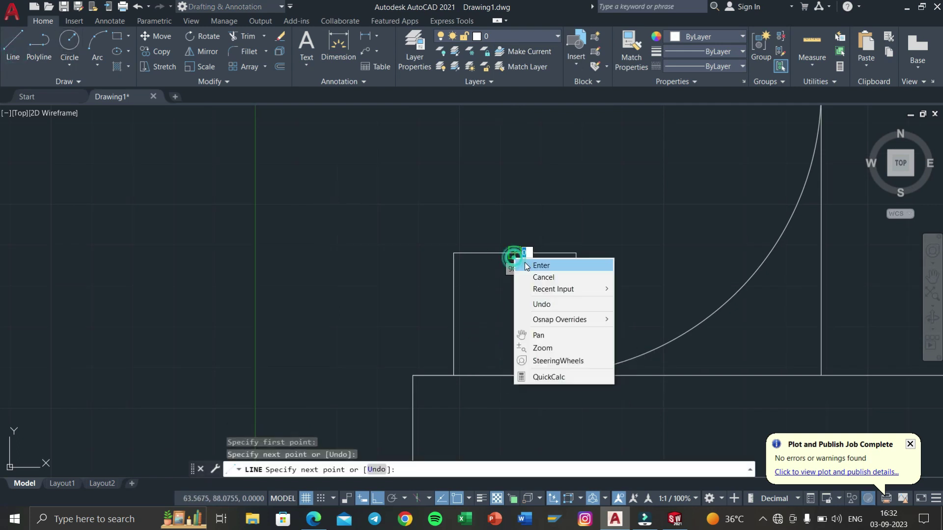
{"action": "left_click", "coordinate": [540, 265]}
Make ACAD_ISO02W100 current and offset the centre line 10 to both sides
{"action": "left_click", "coordinate": [670, 65]}
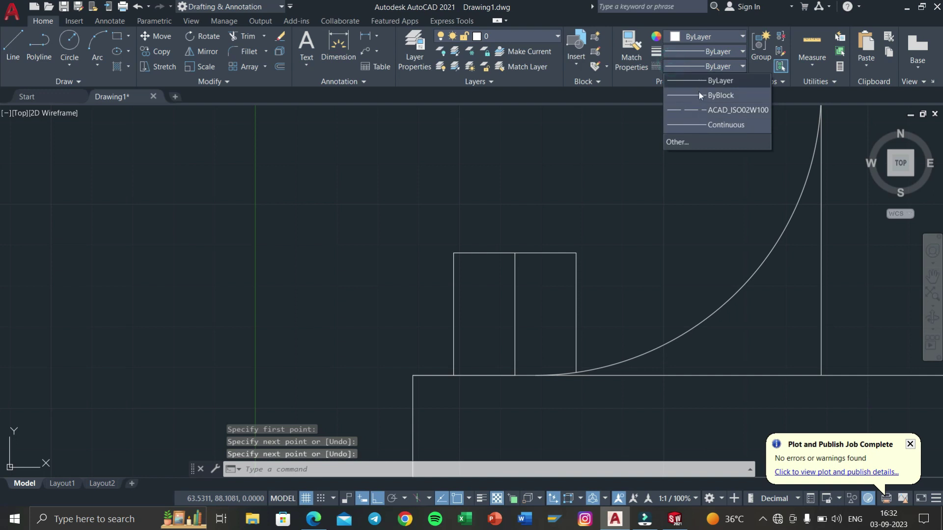
{"action": "left_click", "coordinate": [697, 108]}
{"action": "scroll", "coordinate": [548, 284], "scroll_direction": "up", "scroll_amount": 2}
{"action": "type", "text": "o"}
{"action": "key", "text": "Return"}
{"action": "type", "text": "10"}
{"action": "key", "text": "Return"}
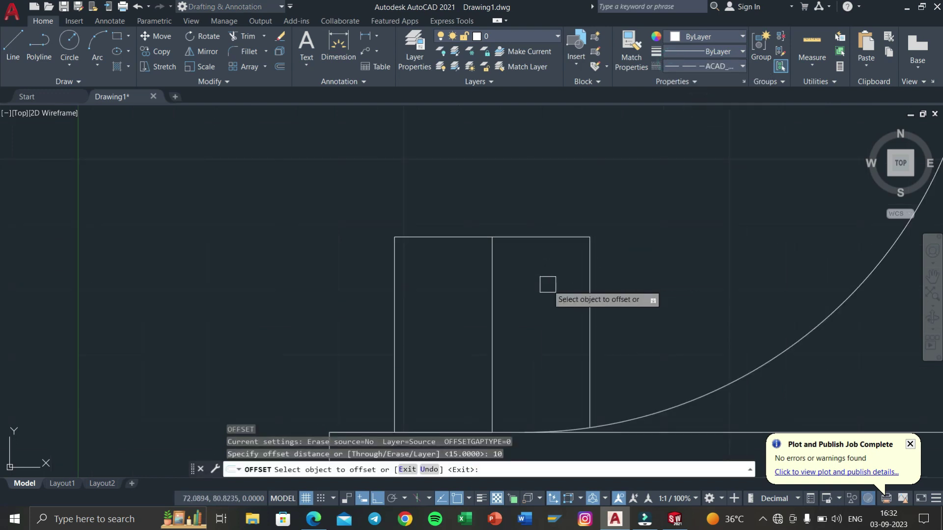
{"action": "left_click", "coordinate": [492, 320]}
{"action": "left_click", "coordinate": [449, 320]}
{"action": "left_click", "coordinate": [492, 322]}
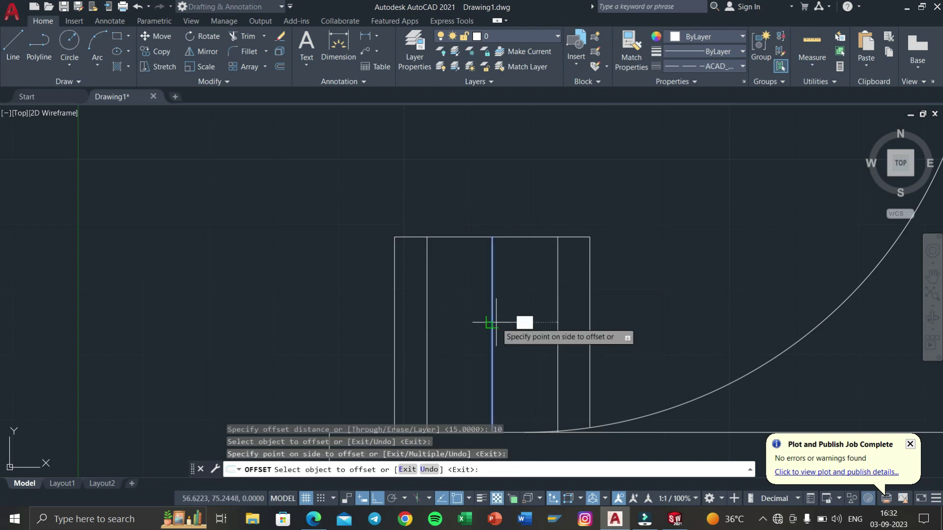
{"action": "key", "text": "Escape"}
{"action": "key", "text": "Escape"}
{"action": "key", "text": "Escape"}
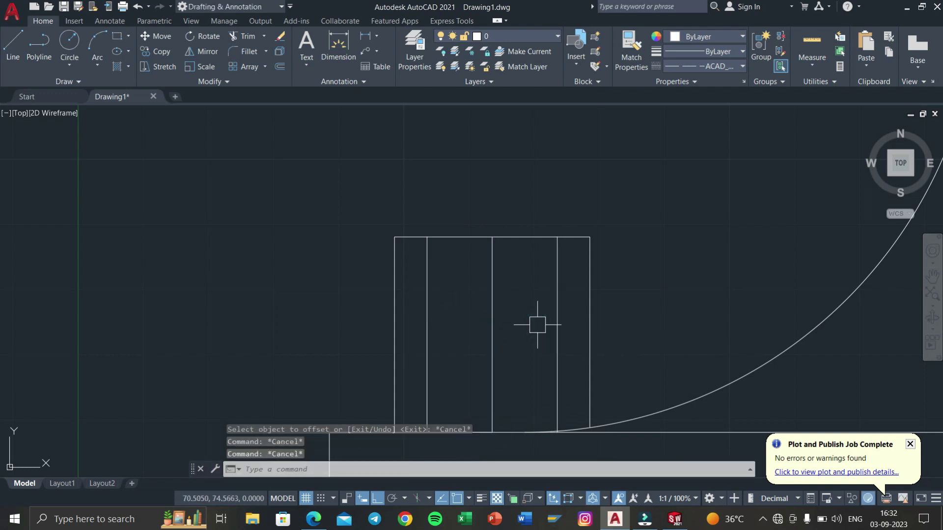
Erase the centre line and set the two offset lines to dashed ACAD_ISO02W100
{"action": "left_click", "coordinate": [492, 351]}
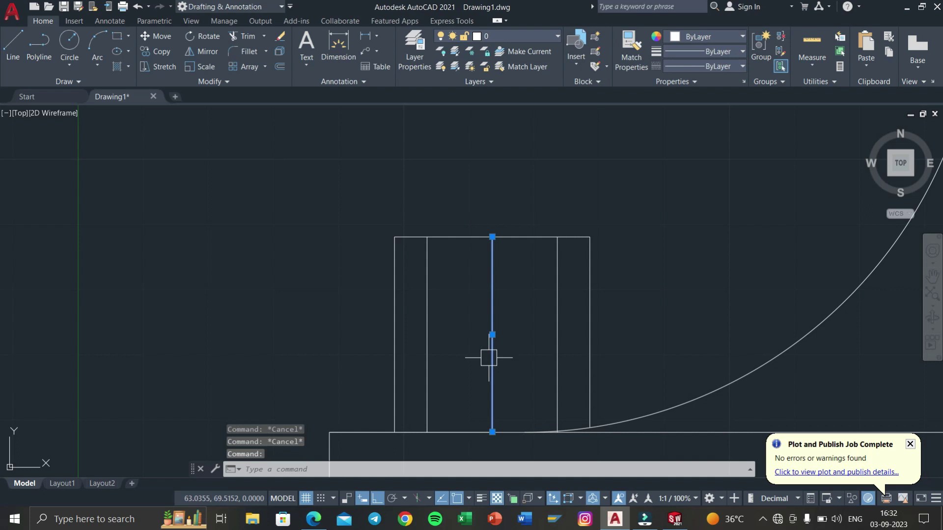
{"action": "key", "text": "Delete"}
{"action": "left_click", "coordinate": [568, 338]}
{"action": "left_click", "coordinate": [421, 369]}
{"action": "left_click", "coordinate": [701, 66]}
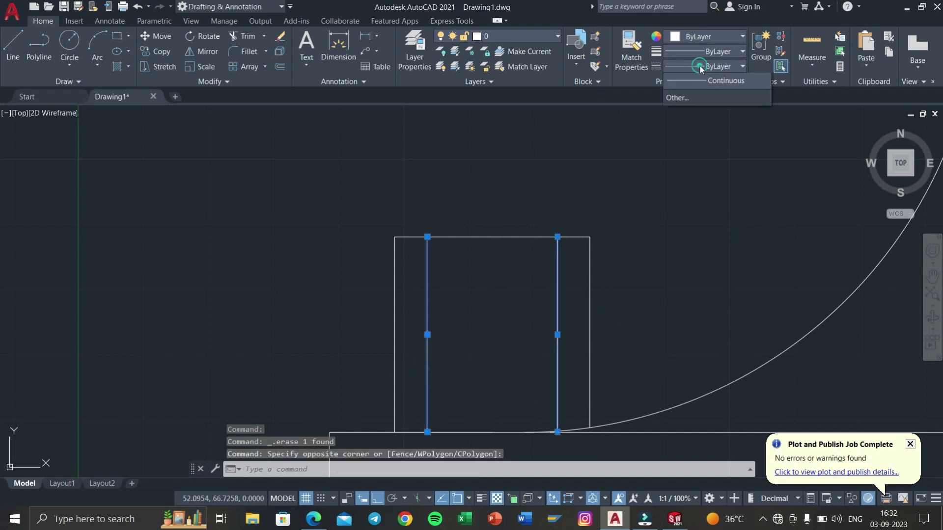
{"action": "left_click", "coordinate": [700, 107]}
{"action": "scroll", "coordinate": [693, 193], "scroll_direction": "down", "scroll_amount": 4}
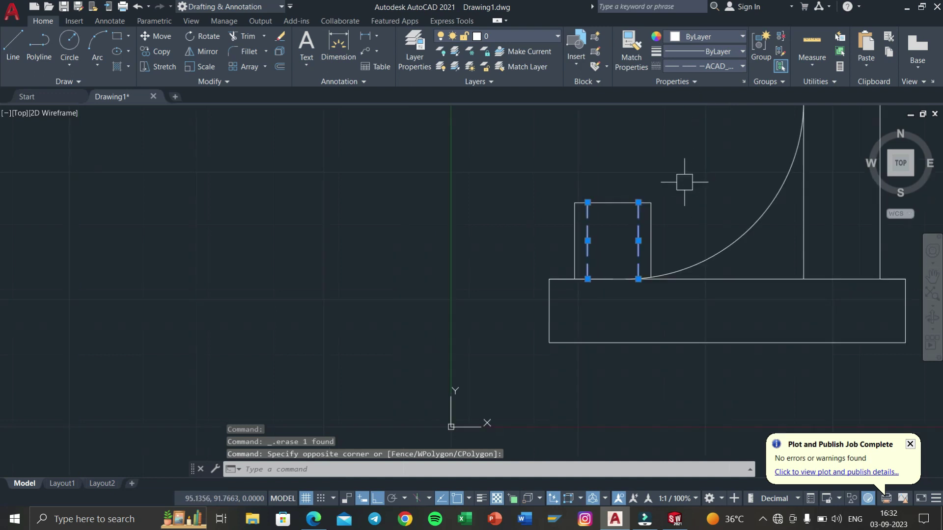
{"action": "key", "text": "Escape"}
{"action": "key", "text": "Escape"}
{"action": "key", "text": "Escape"}
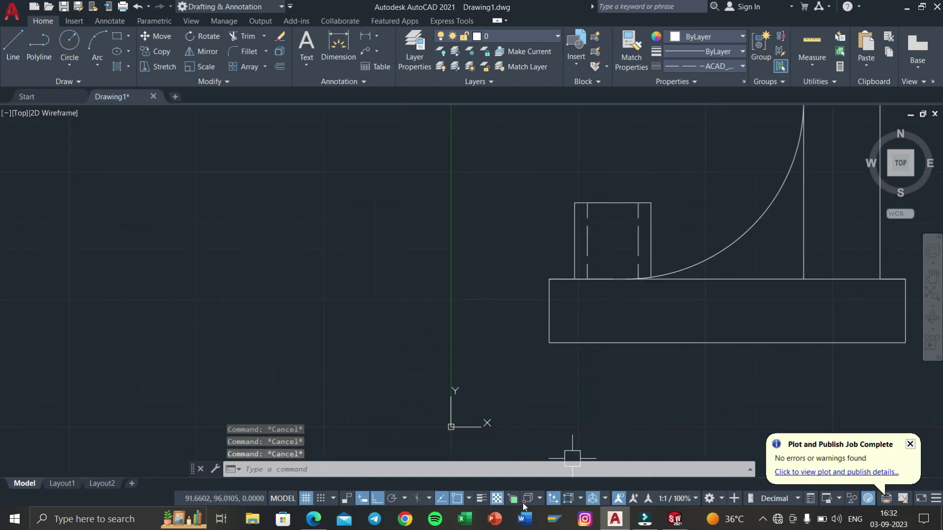
{"action": "left_click", "coordinate": [318, 519]}
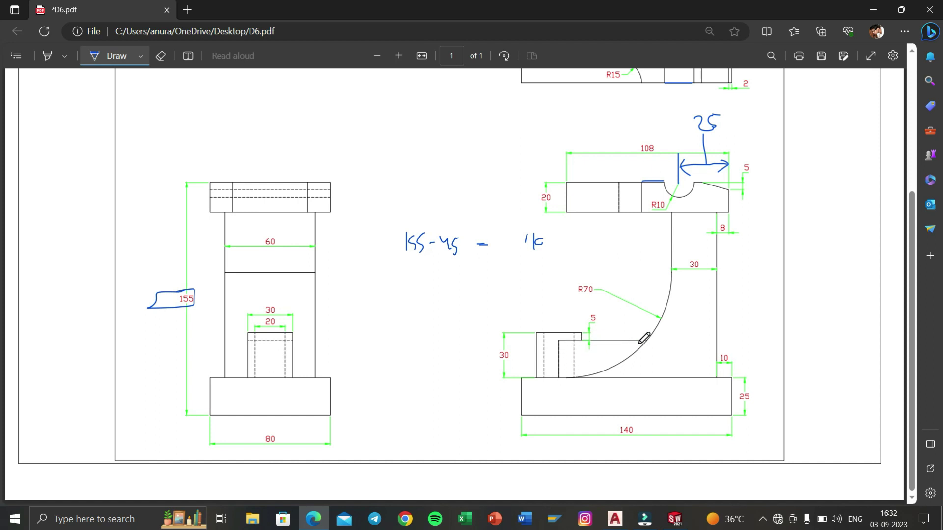
Scroll D6.pdf up to check the top view, then back down to the side view
{"action": "scroll", "coordinate": [589, 312], "scroll_direction": "up", "scroll_amount": 3}
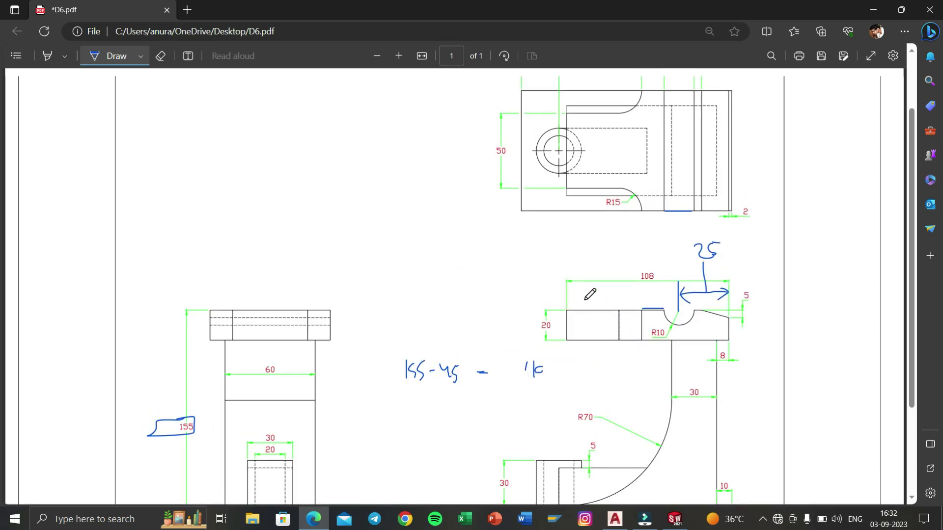
{"action": "scroll", "coordinate": [589, 290], "scroll_direction": "up", "scroll_amount": 2}
{"action": "scroll", "coordinate": [589, 228], "scroll_direction": "down", "scroll_amount": 2}
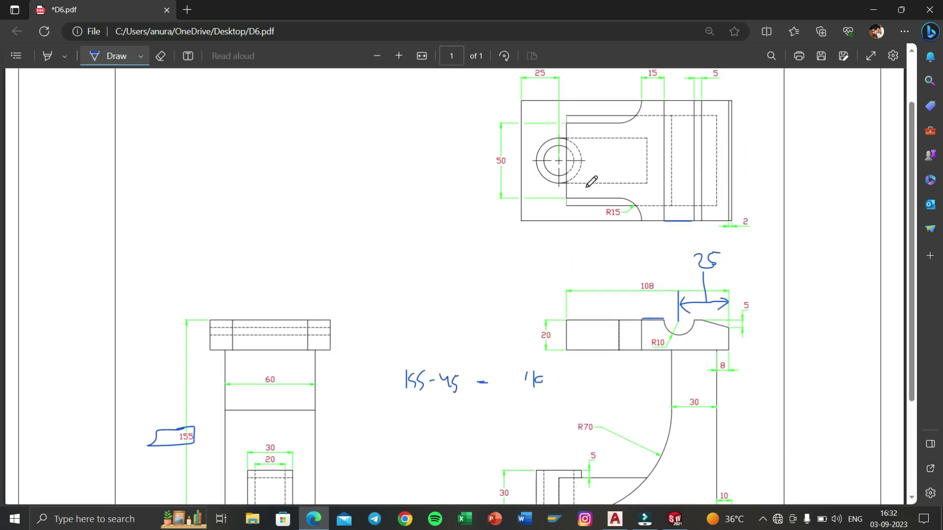
{"action": "scroll", "coordinate": [572, 132], "scroll_direction": "down", "scroll_amount": 4}
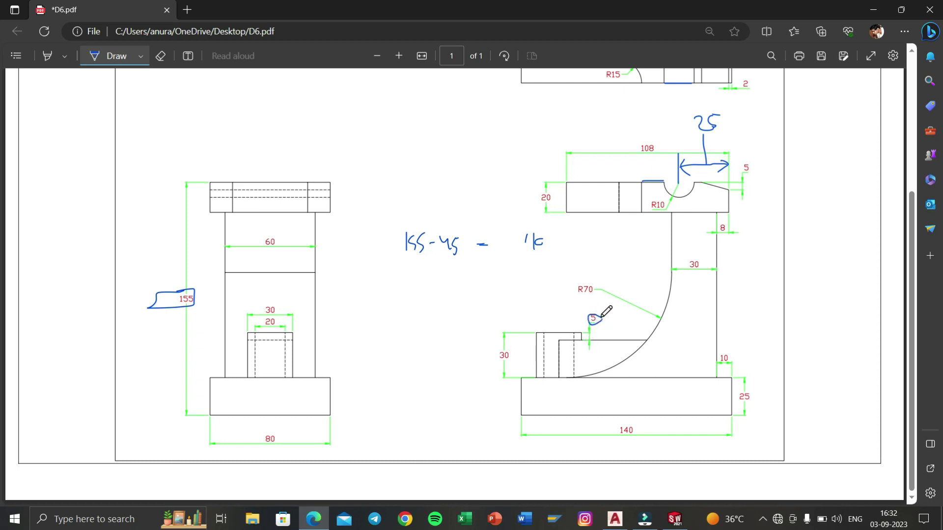
Place a vertical construction line through the arc's end
{"action": "left_click", "coordinate": [873, 9]}
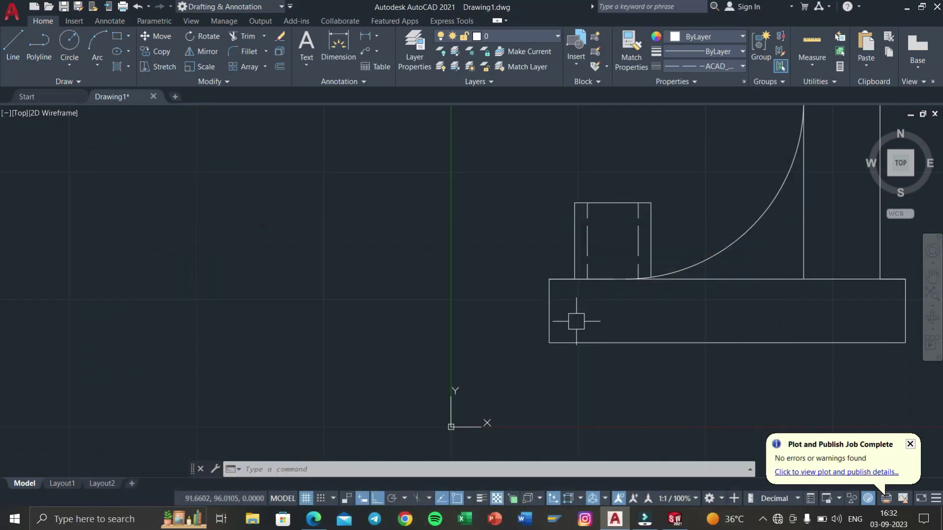
{"action": "type", "text": "XL"}
{"action": "key", "text": "Return"}
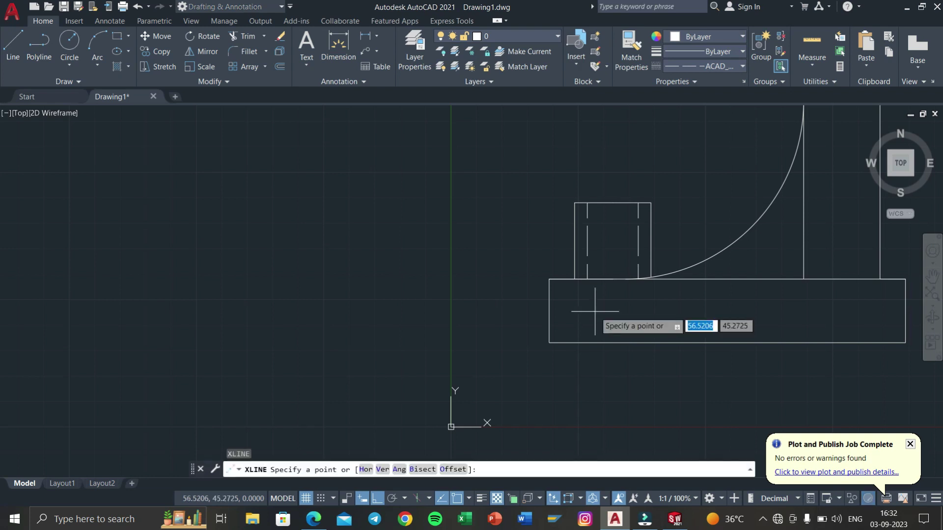
{"action": "type", "text": "V"}
{"action": "key", "text": "Return"}
{"action": "middle_click_drag", "start_coordinate": [625, 217], "coordinate": [580, 339]}
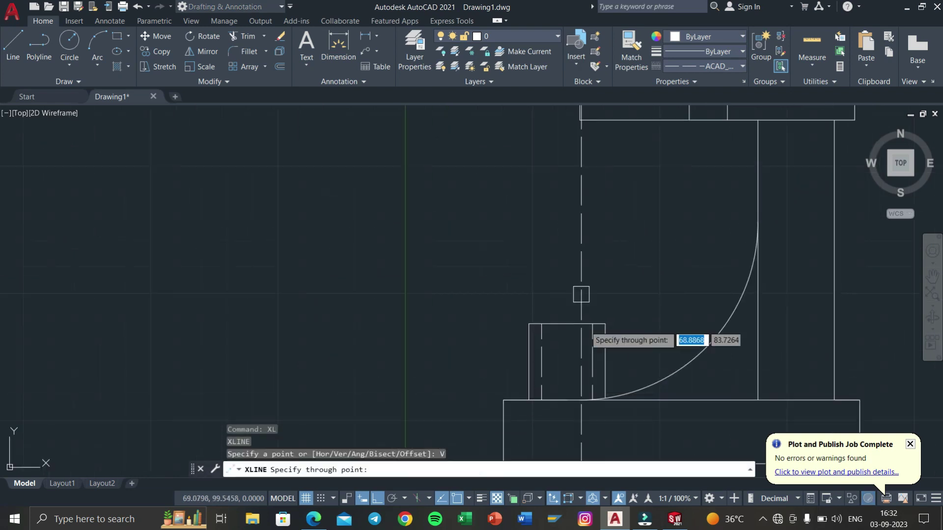
{"action": "left_click", "coordinate": [579, 120]}
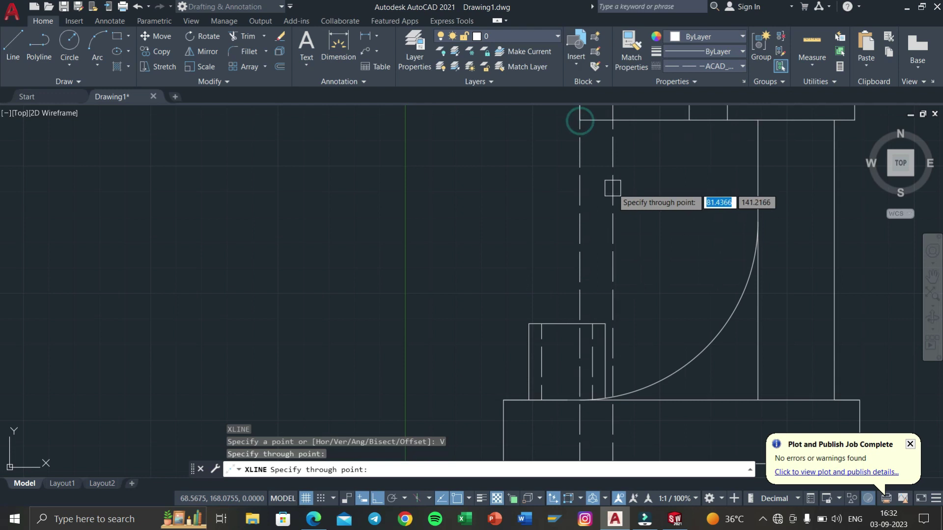
{"action": "key", "text": "Escape"}
{"action": "key", "text": "Escape"}
Start a 25-unit line up from the base centre point, then cancel it
{"action": "key", "text": "Return"}
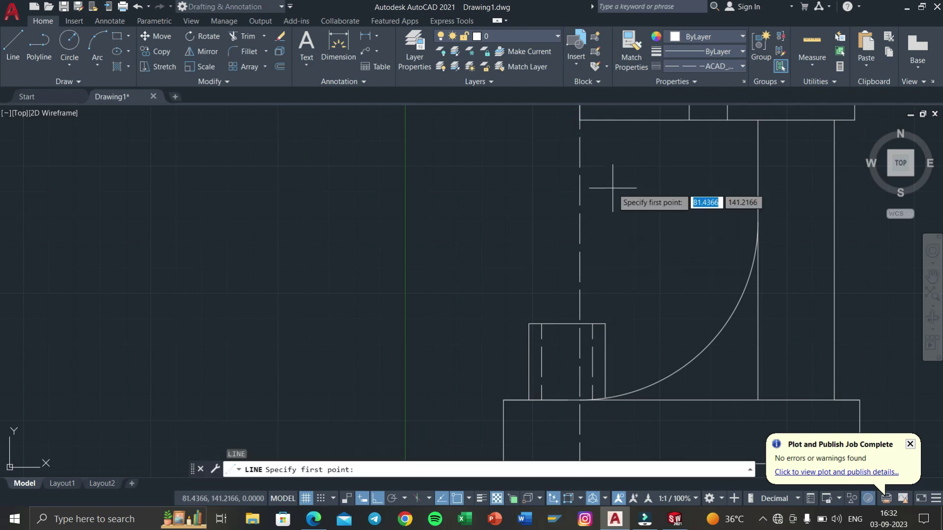
{"action": "scroll", "coordinate": [580, 409], "scroll_direction": "up", "scroll_amount": 4}
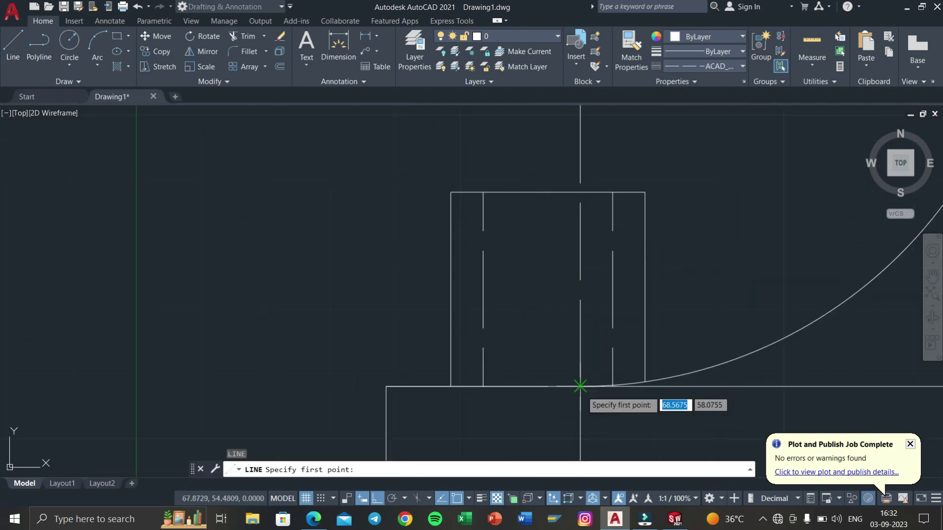
{"action": "left_click", "coordinate": [580, 387]}
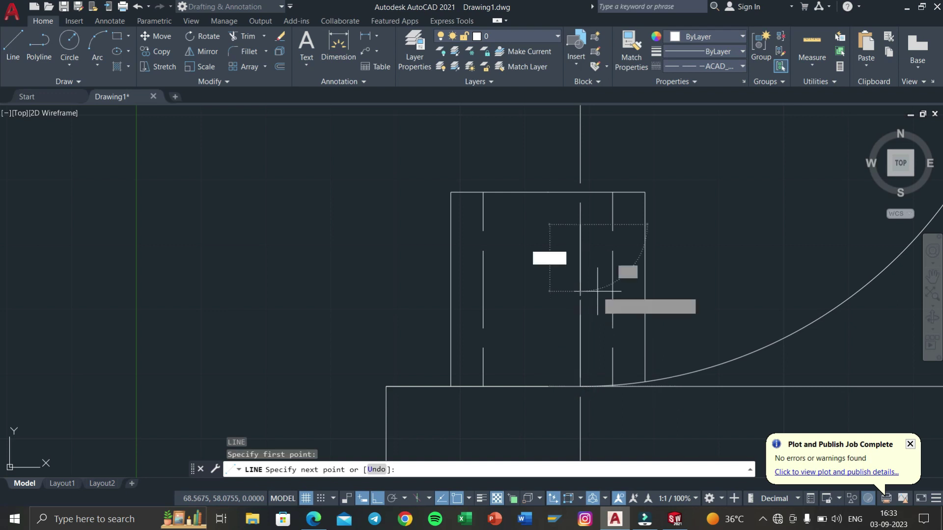
{"action": "type", "text": "25"}
{"action": "key", "text": "Return"}
{"action": "key", "text": "Escape"}
{"action": "key", "text": "Escape"}
{"action": "key", "text": "Escape"}
{"action": "key", "text": "Escape"}
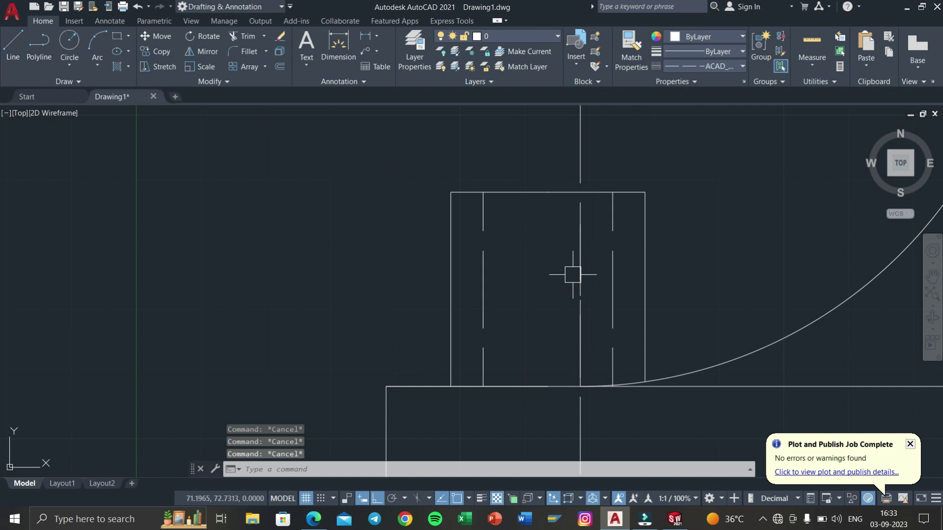
Draw a ByLayer line 25 up from the base centre, then right past the arc
{"action": "left_click", "coordinate": [13, 47]}
{"action": "left_click", "coordinate": [702, 66]}
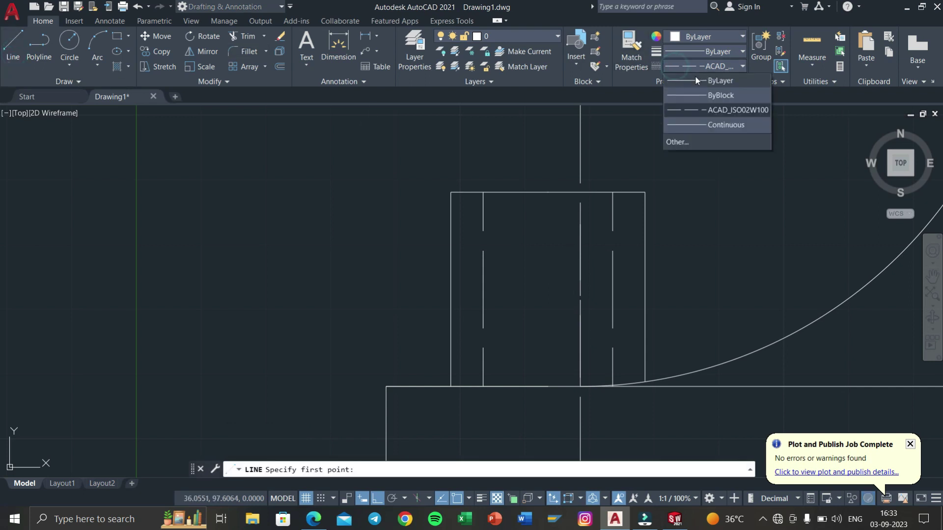
{"action": "left_click", "coordinate": [580, 386]}
{"action": "type", "text": "5"}
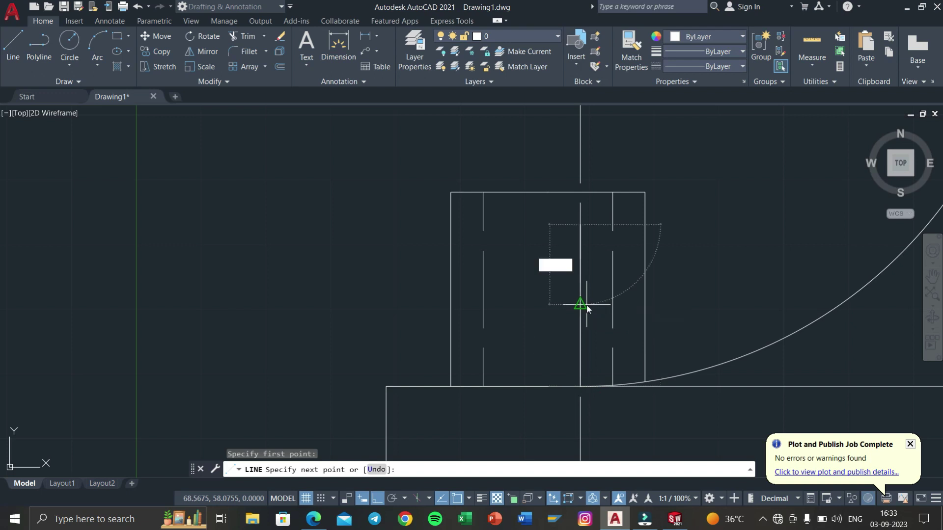
{"action": "key", "text": "Return"}
{"action": "middle_click_drag", "start_coordinate": [780, 279], "coordinate": [498, 332]}
{"action": "left_click", "coordinate": [687, 278]}
{"action": "key", "text": "Return"}
{"action": "type", "text": "TR"}
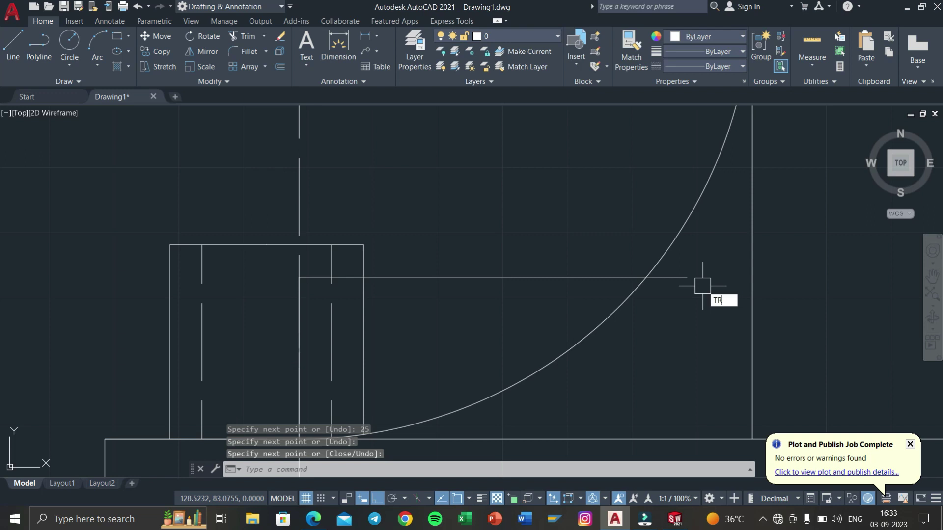
Trim the line's overhang at the R70 arc and erase the stray vertical line
{"action": "key", "text": "Return"}
{"action": "left_click", "coordinate": [677, 283]}
{"action": "key", "text": "Return"}
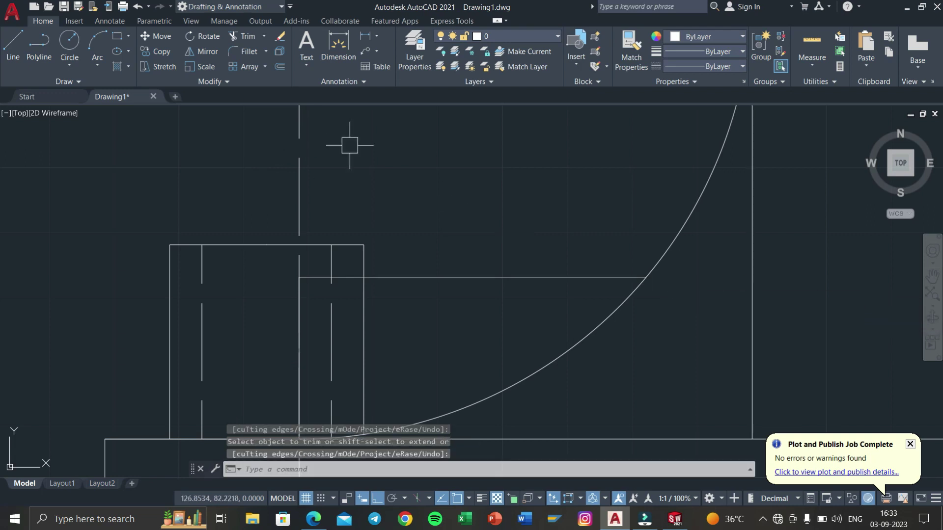
{"action": "left_click", "coordinate": [350, 146]}
{"action": "left_click", "coordinate": [268, 185]}
{"action": "key", "text": "Delete"}
{"action": "scroll", "coordinate": [260, 258], "scroll_direction": "down", "scroll_amount": 3}
{"action": "scroll", "coordinate": [362, 264], "scroll_direction": "down", "scroll_amount": 2}
{"action": "scroll", "coordinate": [393, 270], "scroll_direction": "down", "scroll_amount": 3}
{"action": "middle_click_drag", "start_coordinate": [400, 274], "coordinate": [477, 286]}
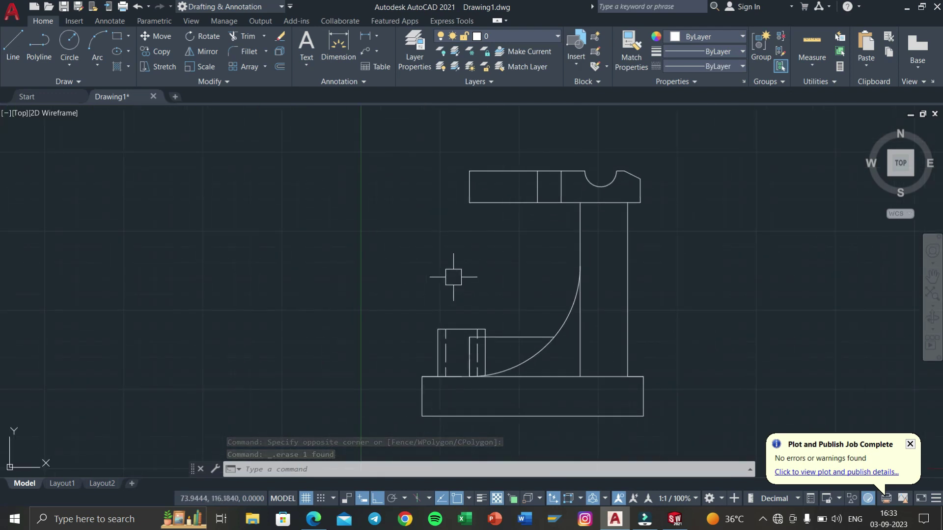
Add vertical construction lines through both outer ends of the base
{"action": "middle_click_drag", "start_coordinate": [475, 262], "coordinate": [476, 332]}
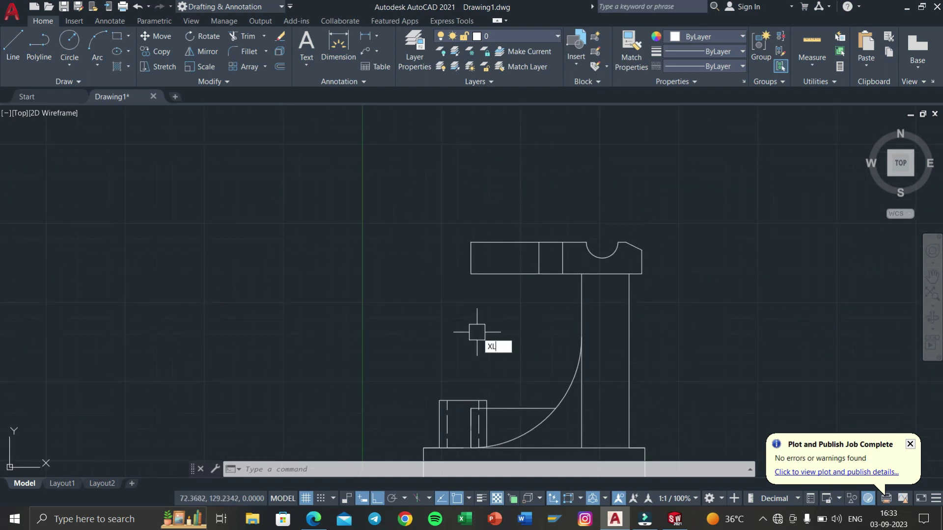
{"action": "key", "text": "Return"}
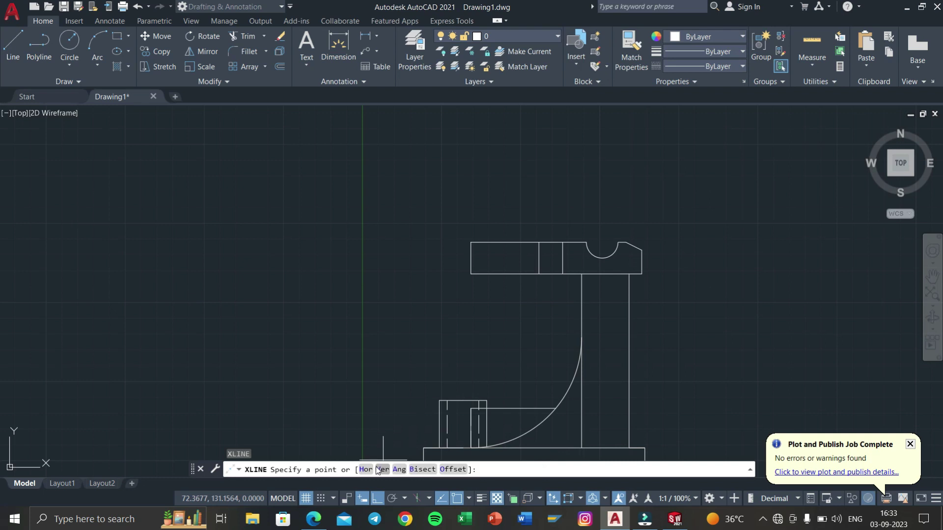
{"action": "left_click", "coordinate": [378, 470]}
{"action": "middle_click_drag", "start_coordinate": [406, 400], "coordinate": [428, 328]}
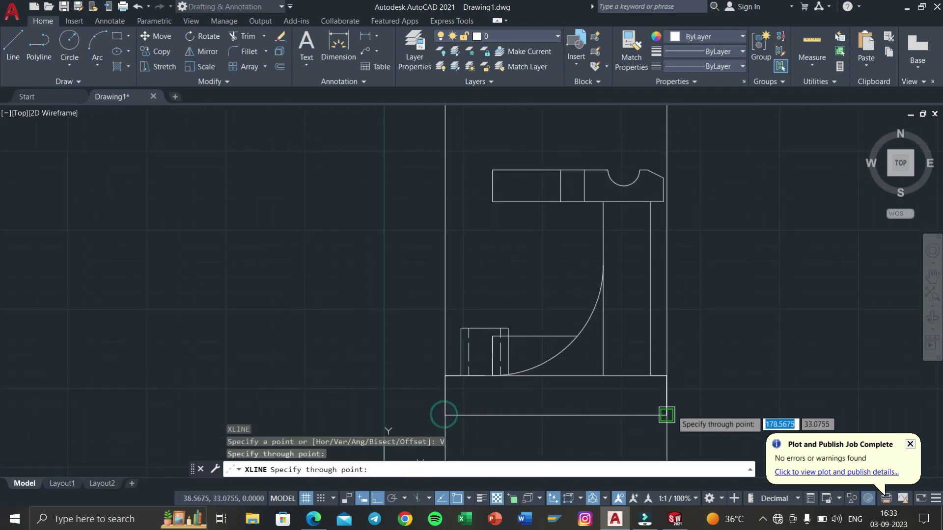
{"action": "left_click", "coordinate": [667, 415]}
{"action": "middle_click_drag", "start_coordinate": [732, 225], "coordinate": [738, 310]}
{"action": "key", "text": "Escape"}
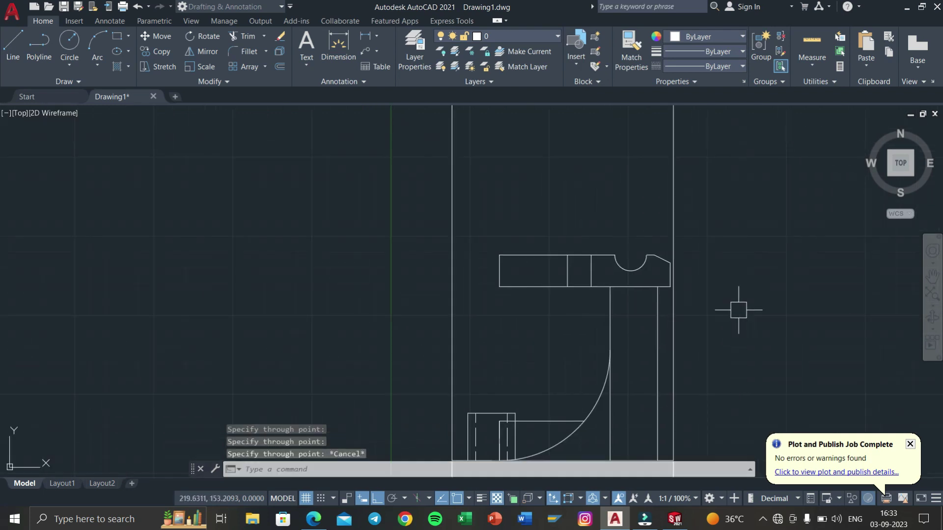
{"action": "key", "text": "Escape"}
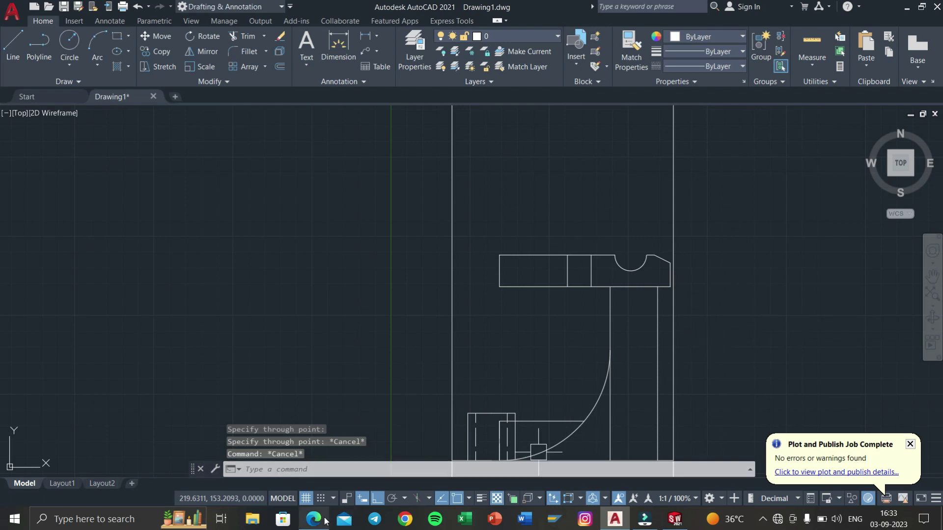
{"action": "left_click", "coordinate": [313, 519]}
{"action": "scroll", "coordinate": [557, 189], "scroll_direction": "up", "scroll_amount": 1}
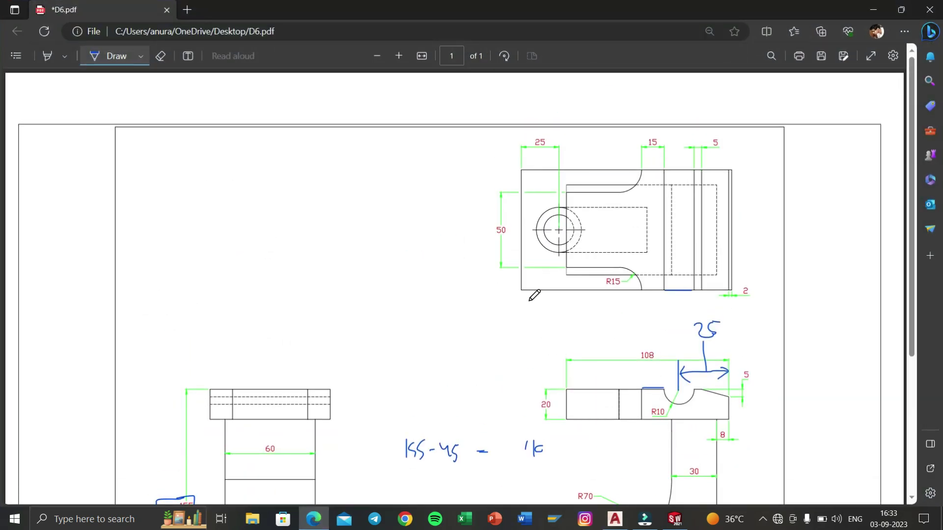
Scroll down D6.pdf to read the side and top view dimensions, then back up
{"action": "scroll", "coordinate": [645, 227], "scroll_direction": "down", "scroll_amount": 3}
{"action": "scroll", "coordinate": [613, 250], "scroll_direction": "down", "scroll_amount": 2}
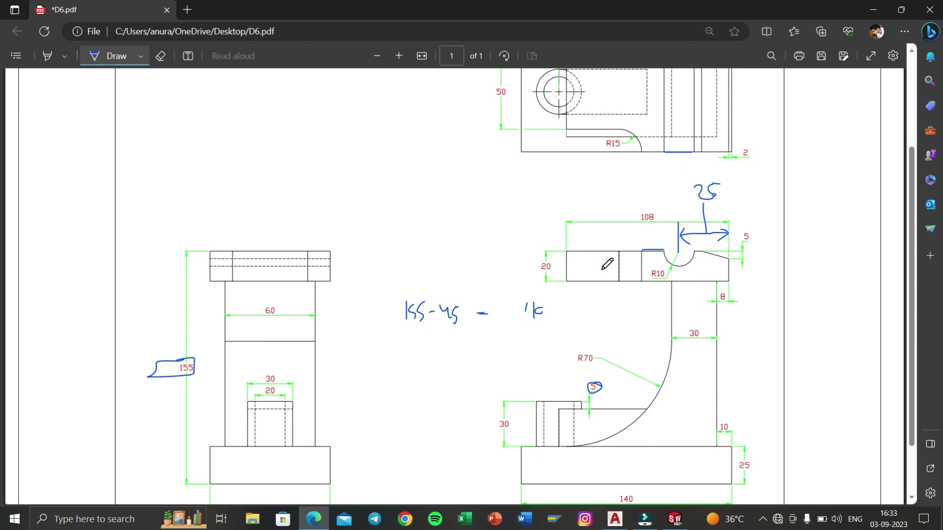
{"action": "scroll", "coordinate": [604, 263], "scroll_direction": "down", "scroll_amount": 3}
{"action": "scroll", "coordinate": [710, 199], "scroll_direction": "up", "scroll_amount": 8}
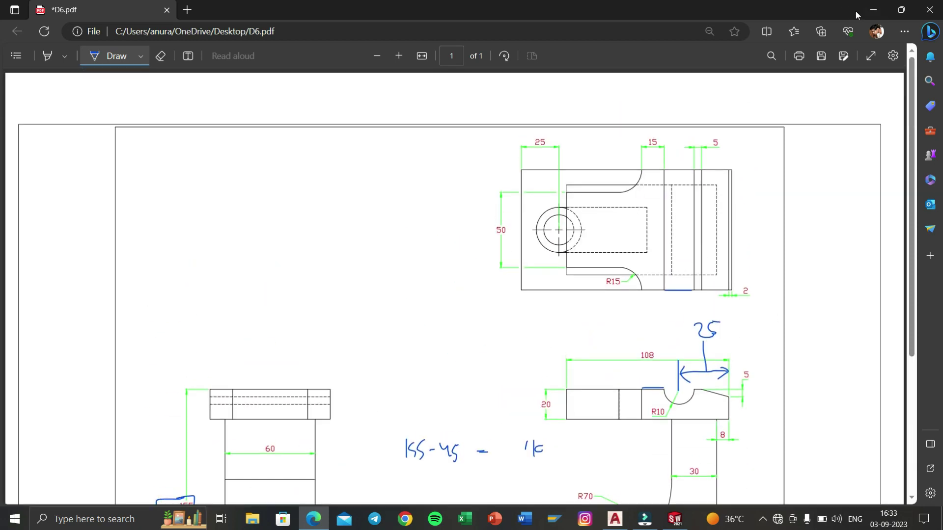
Draw a 140 × 80 rectangle with lines between the two construction lines
{"action": "left_click", "coordinate": [872, 10]}
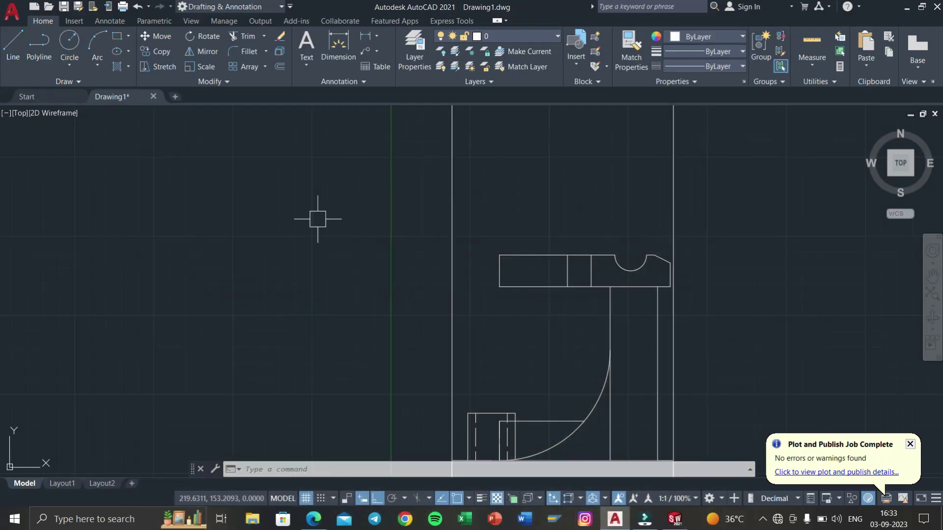
{"action": "left_click", "coordinate": [12, 44]}
{"action": "scroll", "coordinate": [315, 194], "scroll_direction": "down", "scroll_amount": 2}
{"action": "middle_click_drag", "start_coordinate": [424, 118], "coordinate": [442, 270]}
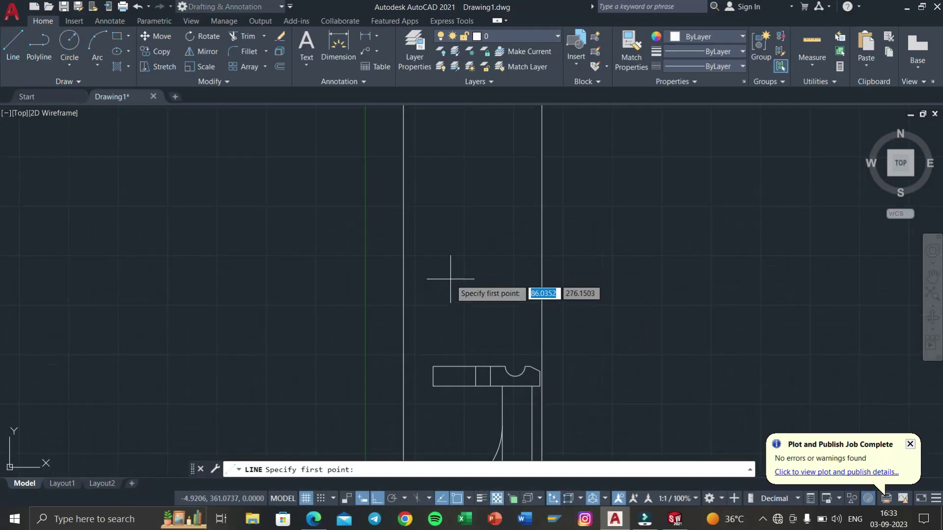
{"action": "left_click", "coordinate": [373, 314]}
{"action": "type", "text": "80"}
{"action": "key", "text": "Return"}
{"action": "left_click", "coordinate": [404, 322]}
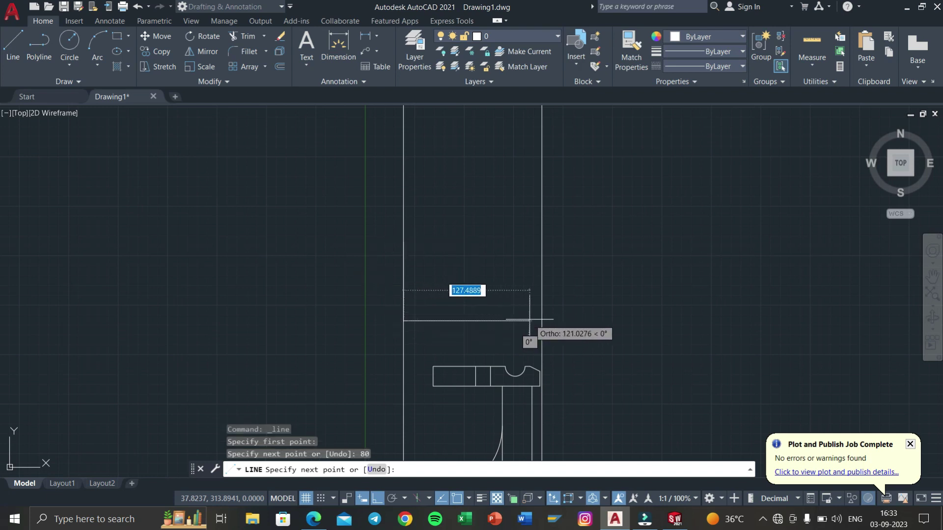
{"action": "type", "text": "80"}
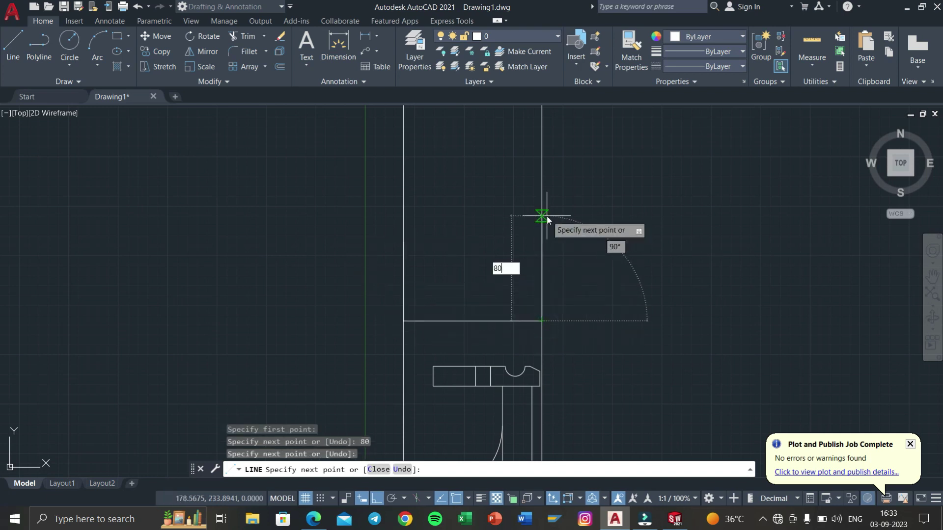
{"action": "key", "text": "Return"}
{"action": "left_click", "coordinate": [400, 243]}
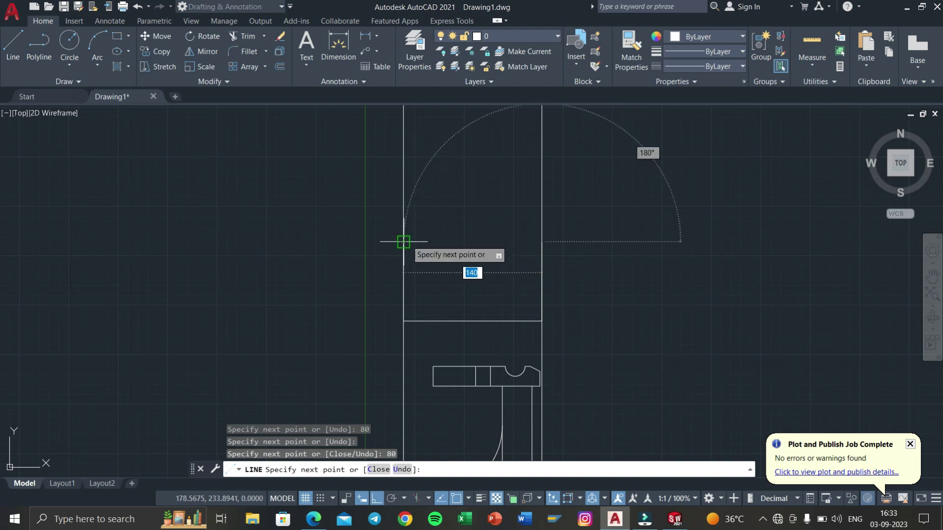
{"action": "right_click", "coordinate": [400, 245]}
{"action": "left_click", "coordinate": [416, 248]}
Erase the two construction lines and move the rectangle up above the side view
{"action": "left_click", "coordinate": [401, 220]}
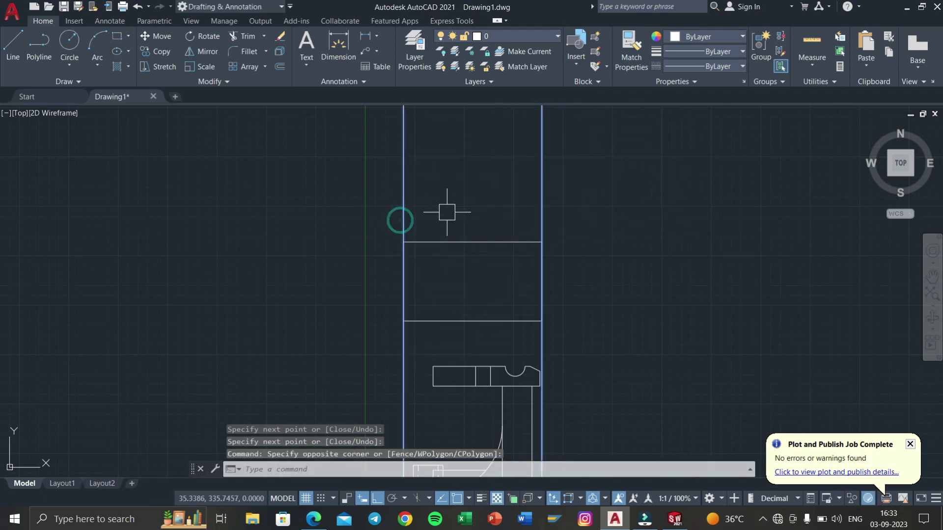
{"action": "key", "text": "Delete"}
{"action": "left_click", "coordinate": [553, 330]}
{"action": "left_click", "coordinate": [342, 184]}
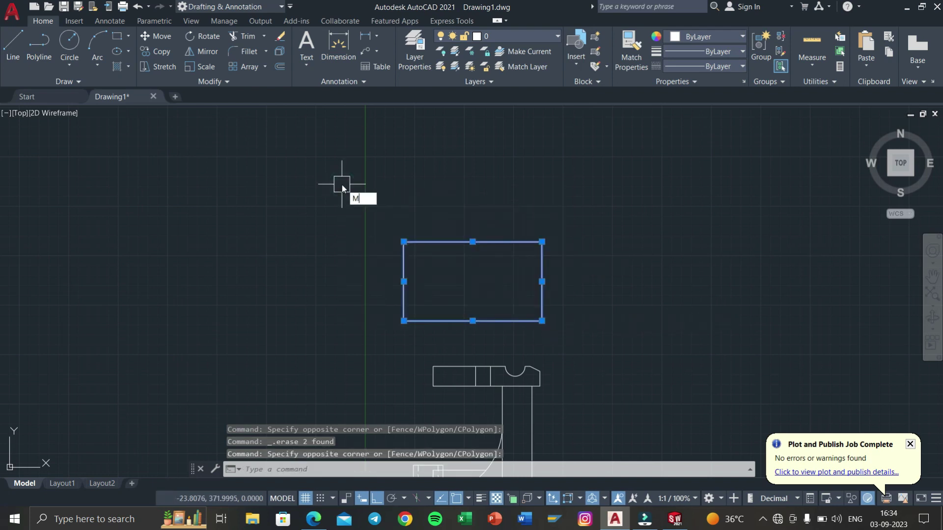
{"action": "key", "text": "Return"}
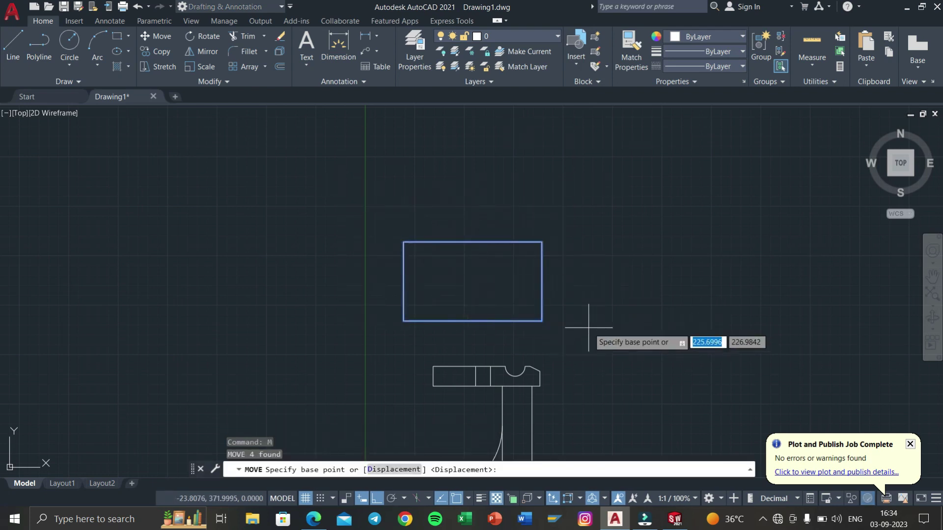
{"action": "left_click", "coordinate": [588, 327]}
{"action": "left_click", "coordinate": [590, 303]}
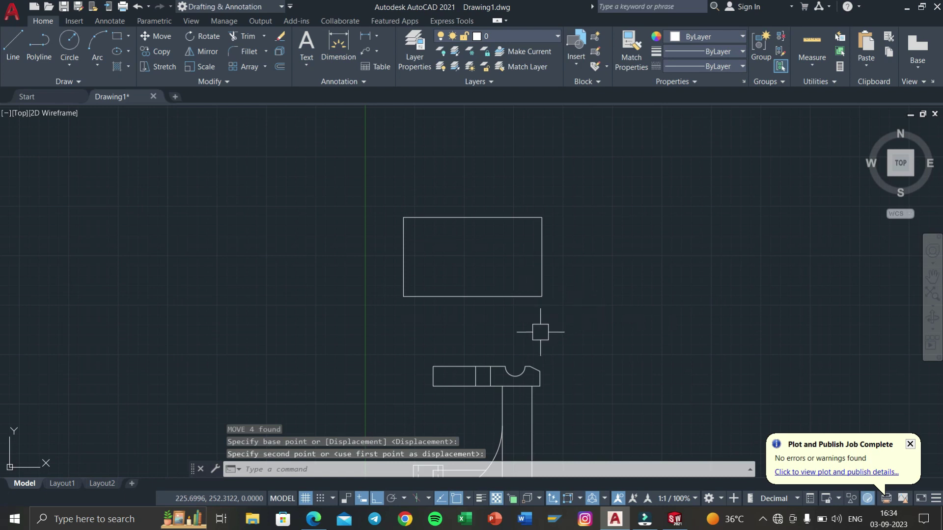
{"action": "scroll", "coordinate": [540, 332], "scroll_direction": "up", "scroll_amount": 2}
{"action": "middle_click_drag", "start_coordinate": [540, 332], "coordinate": [541, 304]}
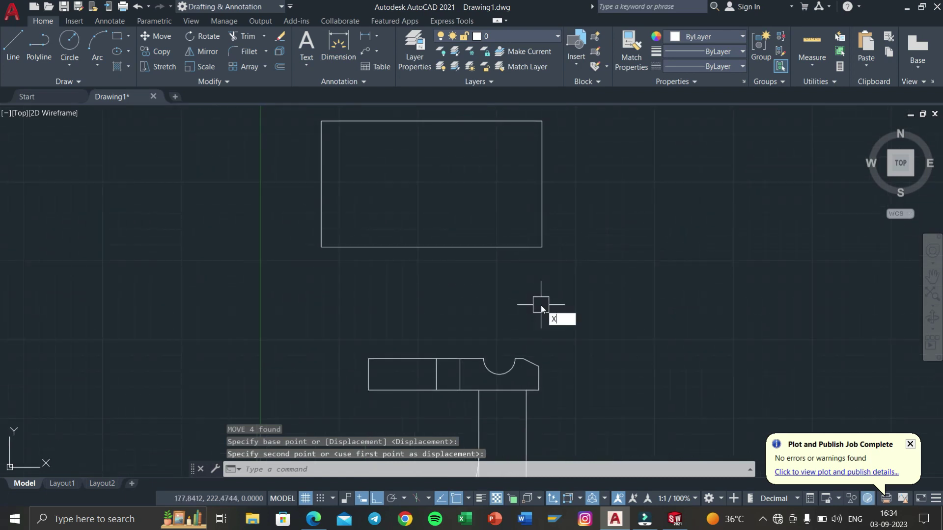
{"action": "type", "text": "l"}
{"action": "key", "text": "Return"}
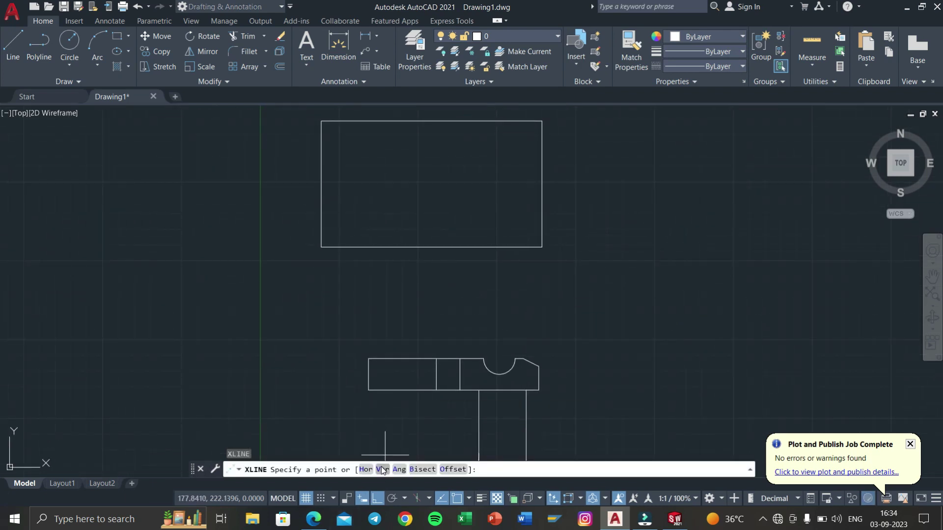
Project vertical construction lines from the side profile's slot edges up into the top view
{"action": "left_click", "coordinate": [382, 470]}
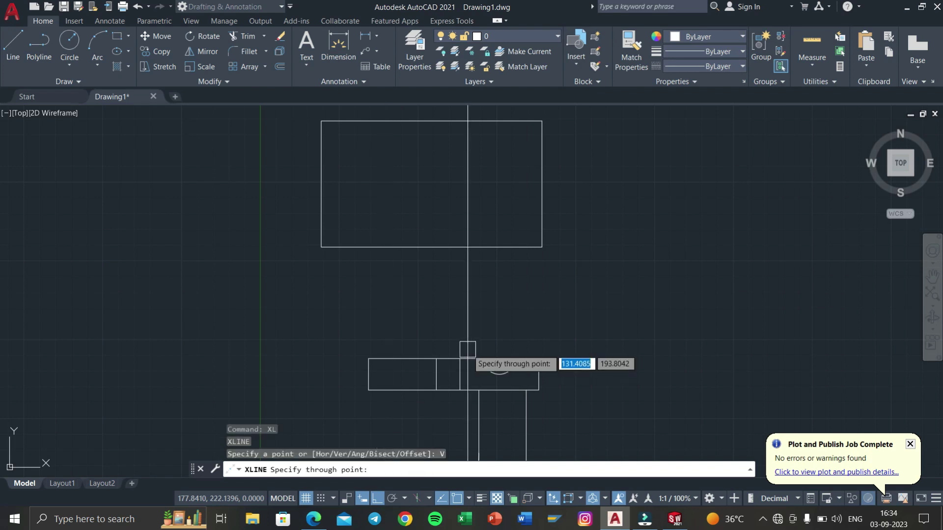
{"action": "left_click", "coordinate": [514, 357]}
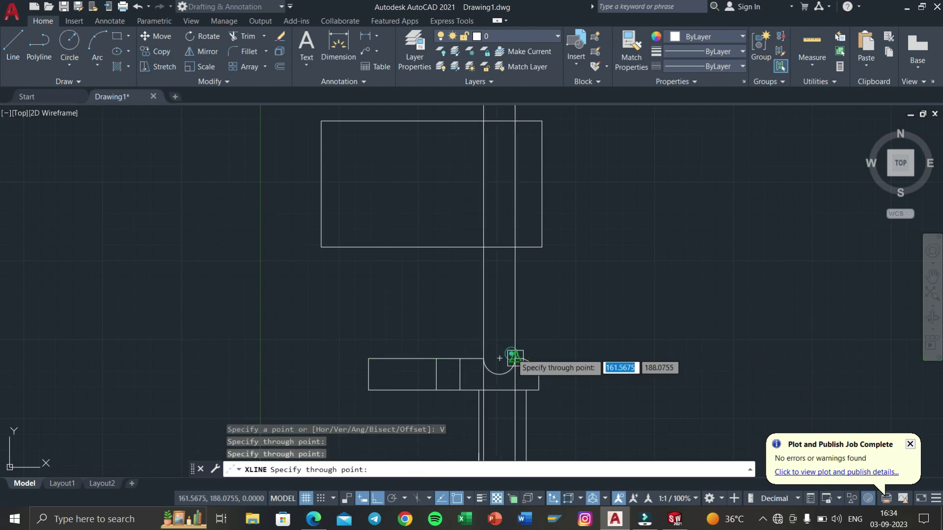
{"action": "scroll", "coordinate": [516, 358], "scroll_direction": "up", "scroll_amount": 2}
{"action": "left_click", "coordinate": [522, 364]}
{"action": "scroll", "coordinate": [582, 365], "scroll_direction": "down", "scroll_amount": 2}
{"action": "scroll", "coordinate": [522, 363], "scroll_direction": "up", "scroll_amount": 1}
{"action": "scroll", "coordinate": [535, 363], "scroll_direction": "up", "scroll_amount": 2}
{"action": "scroll", "coordinate": [502, 361], "scroll_direction": "up", "scroll_amount": 2}
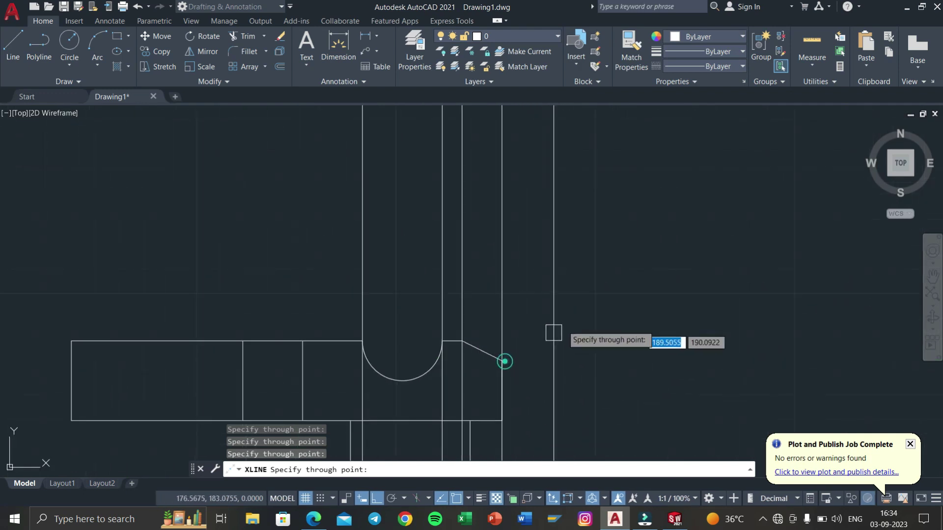
{"action": "scroll", "coordinate": [503, 362], "scroll_direction": "down", "scroll_amount": 4}
{"action": "scroll", "coordinate": [596, 343], "scroll_direction": "up", "scroll_amount": 1}
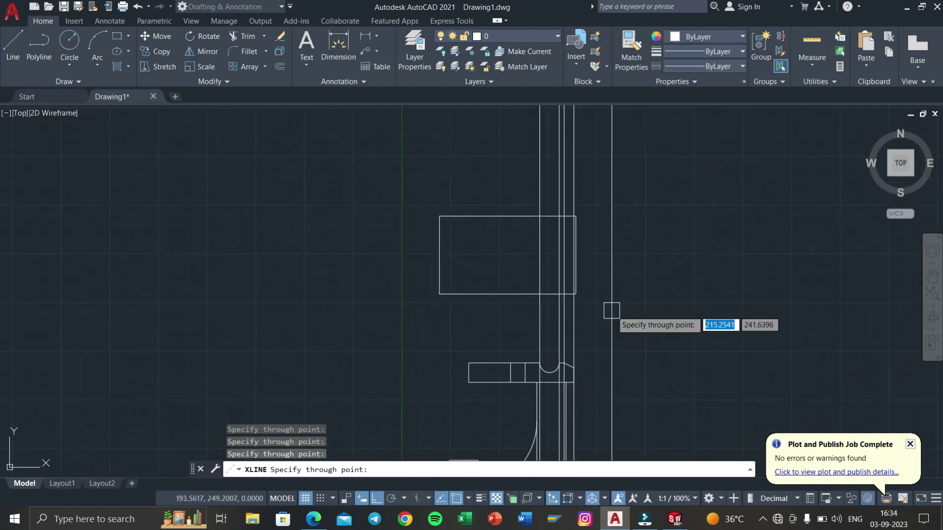
{"action": "left_click", "coordinate": [320, 521]}
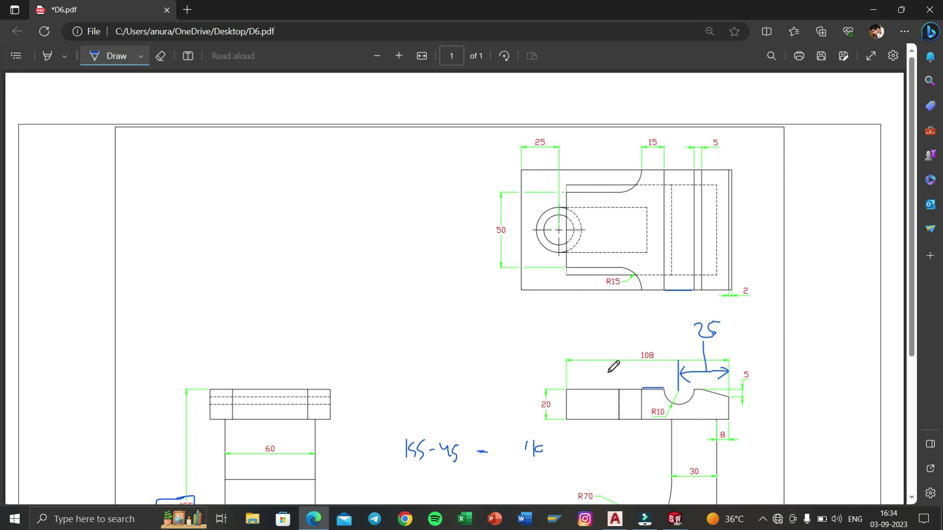
Scroll through D6.pdf's top and side views and switch off pen drawing
{"action": "scroll", "coordinate": [587, 381], "scroll_direction": "down", "scroll_amount": 3}
{"action": "scroll", "coordinate": [565, 344], "scroll_direction": "up", "scroll_amount": 3}
{"action": "scroll", "coordinate": [545, 329], "scroll_direction": "down", "scroll_amount": 3}
{"action": "scroll", "coordinate": [540, 334], "scroll_direction": "down", "scroll_amount": 2}
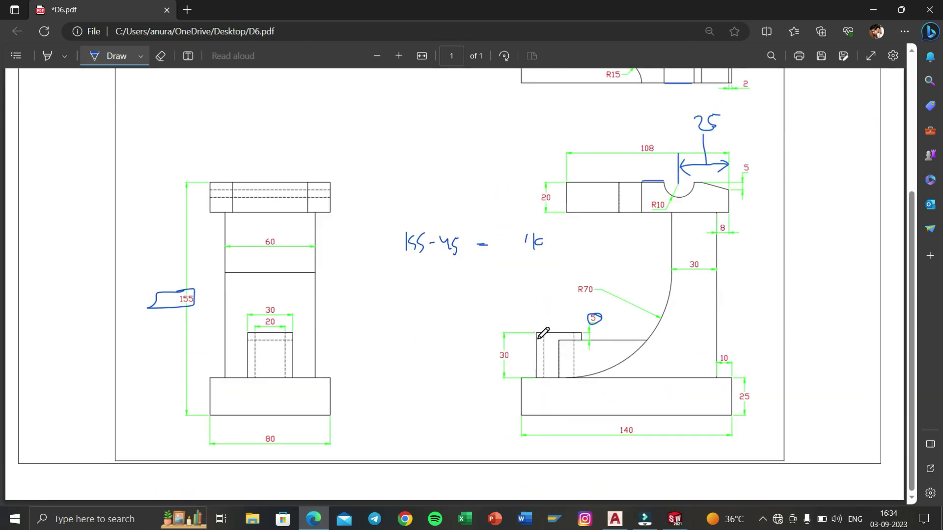
{"action": "scroll", "coordinate": [607, 329], "scroll_direction": "up", "scroll_amount": 1}
{"action": "scroll", "coordinate": [607, 329], "scroll_direction": "up", "scroll_amount": 4}
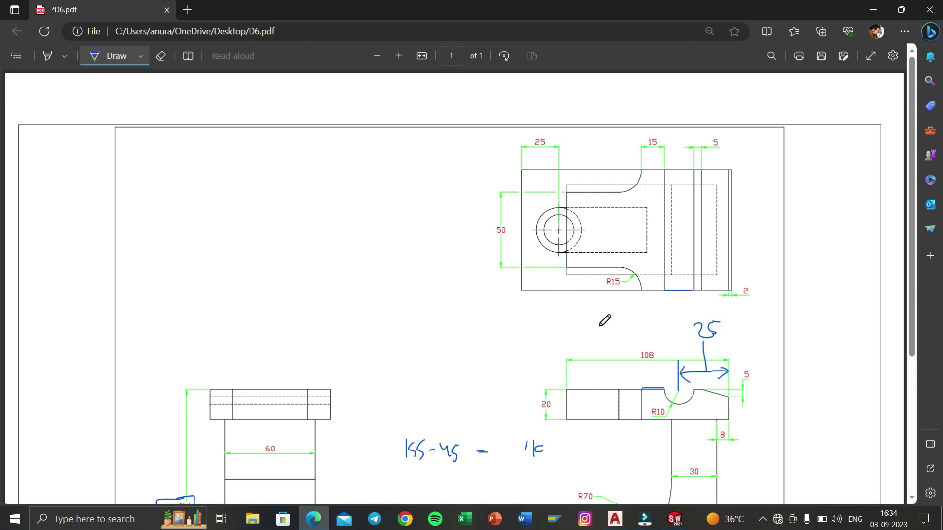
{"action": "key", "text": "Escape"}
Fence-trim the construction lines above the top view and between the two views
{"action": "left_click", "coordinate": [874, 7]}
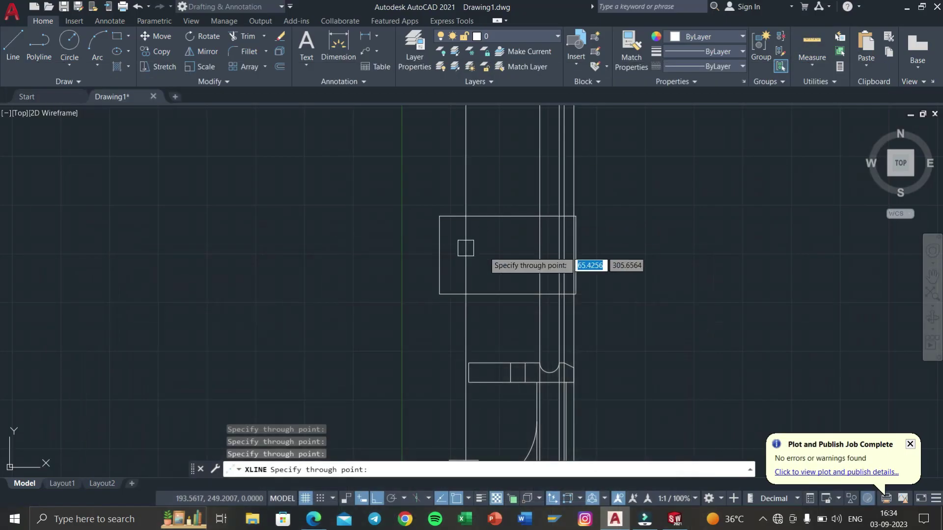
{"action": "key", "text": "Escape"}
{"action": "key", "text": "Escape"}
{"action": "key", "text": "Escape"}
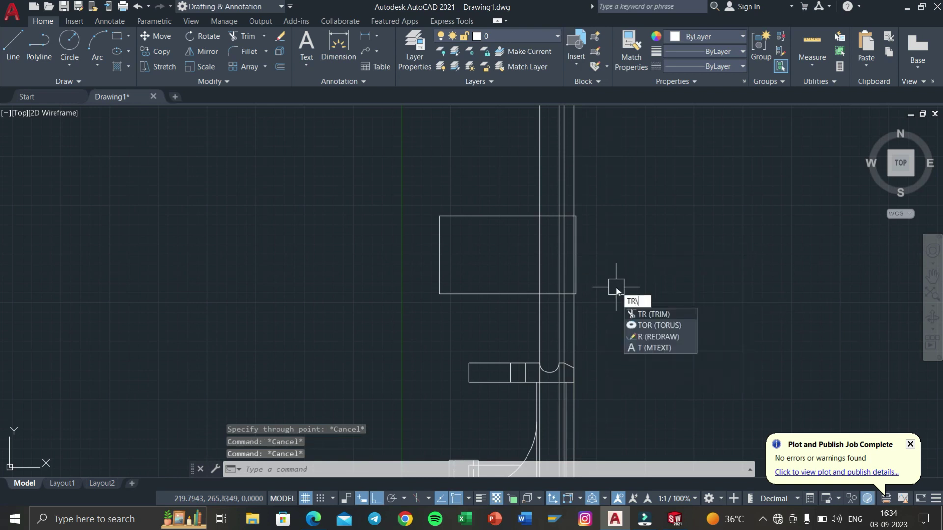
{"action": "key", "text": "Return"}
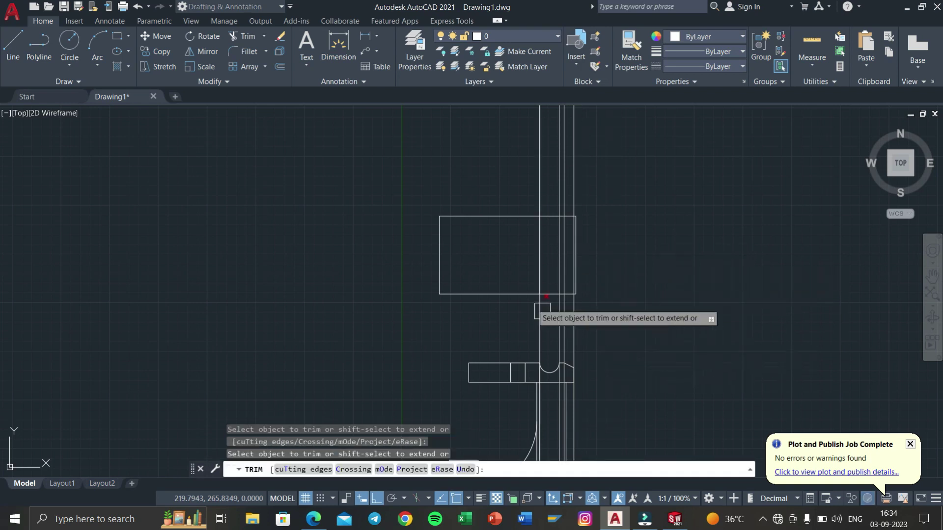
{"action": "left_click_drag", "start_coordinate": [606, 172], "coordinate": [523, 170]}
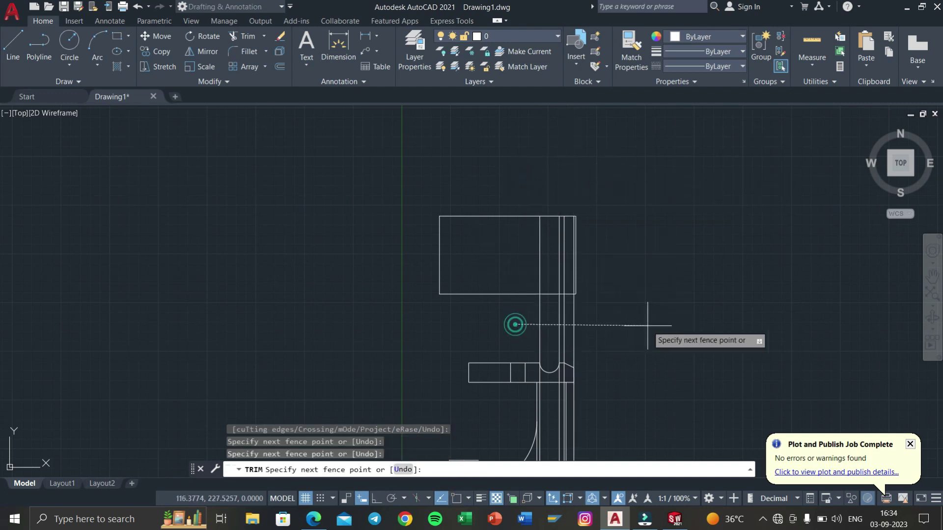
{"action": "left_click_drag", "start_coordinate": [514, 317], "coordinate": [648, 326]}
{"action": "key", "text": "Escape"}
{"action": "key", "text": "Escape"}
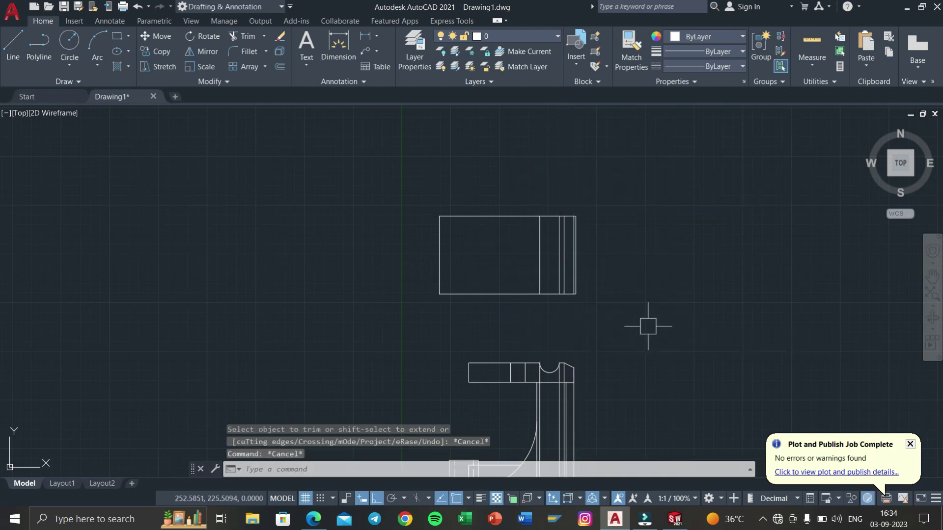
Window-select and erase the four stray vertical lines below the profile
{"action": "middle_click_drag", "start_coordinate": [665, 296], "coordinate": [614, 267]}
{"action": "left_click", "coordinate": [614, 267]}
{"action": "left_click", "coordinate": [446, 384]}
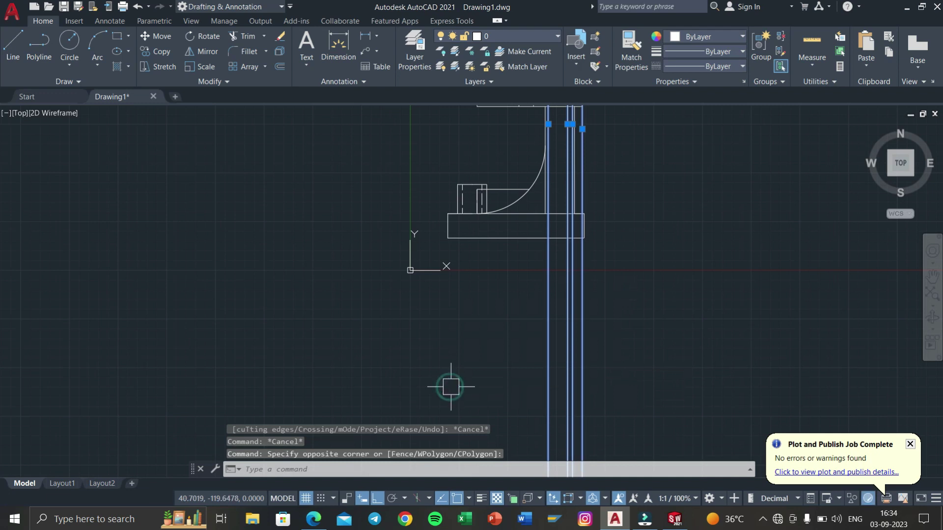
{"action": "key", "text": "Delete"}
{"action": "mouse_move", "coordinate": [554, 165]}
{"action": "middle_mouse_down"}
{"action": "mouse_move", "coordinate": [550, 253]}
{"action": "mouse_move", "coordinate": [573, 267]}
{"action": "middle_mouse_up"}
{"action": "scroll", "coordinate": [550, 253], "scroll_direction": "up", "scroll_amount": 2}
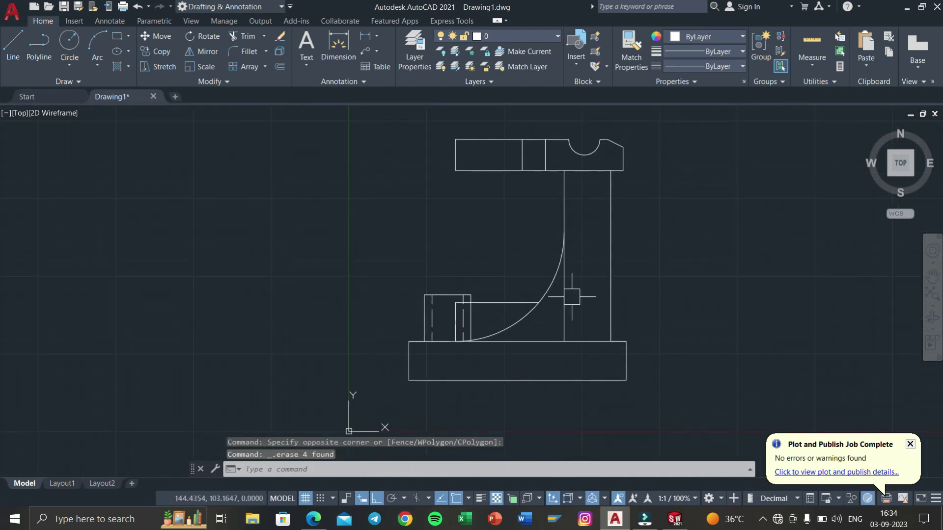
{"action": "scroll", "coordinate": [572, 300], "scroll_direction": "up", "scroll_amount": 2}
{"action": "left_click", "coordinate": [312, 519]}
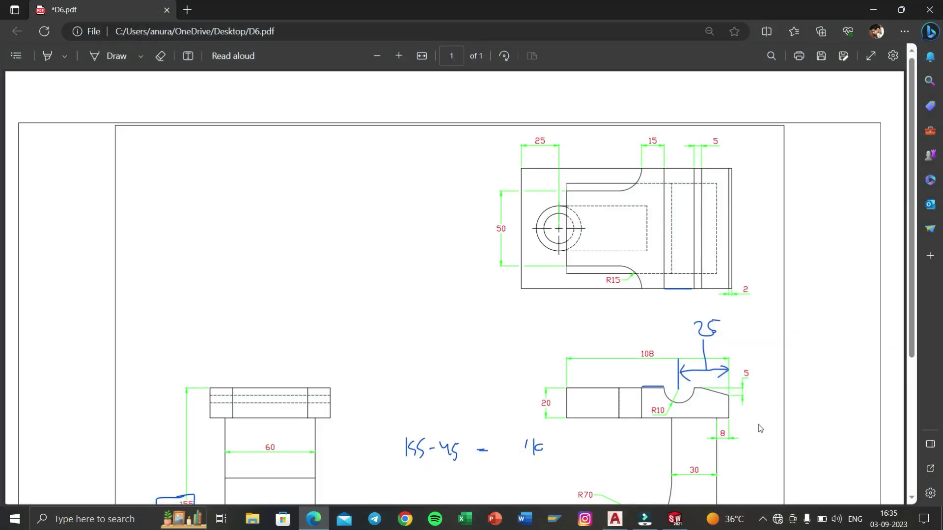
{"action": "scroll", "coordinate": [687, 374], "scroll_direction": "down", "scroll_amount": 5}
Return from the PDF to the drawing, starting and cancelling a trim without changes
{"action": "left_click", "coordinate": [874, 9]}
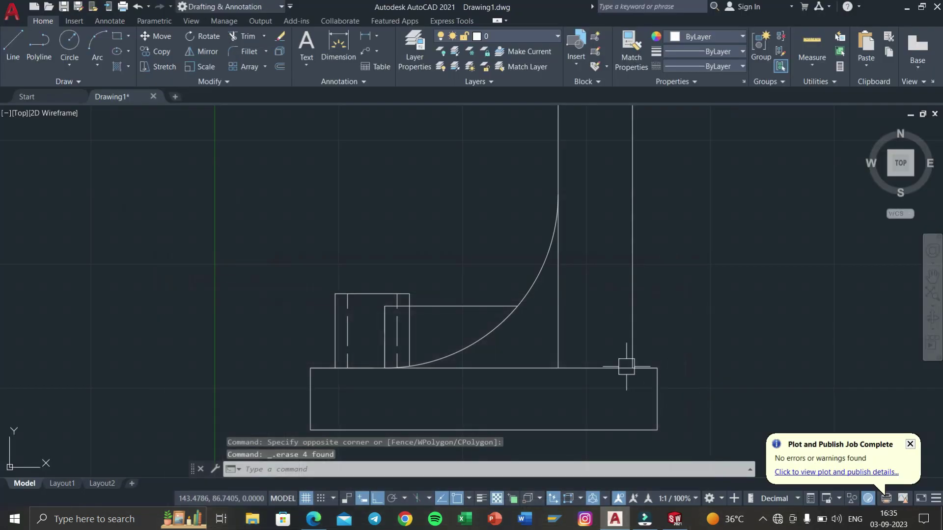
{"action": "type", "text": "TR"}
{"action": "key", "text": "Return"}
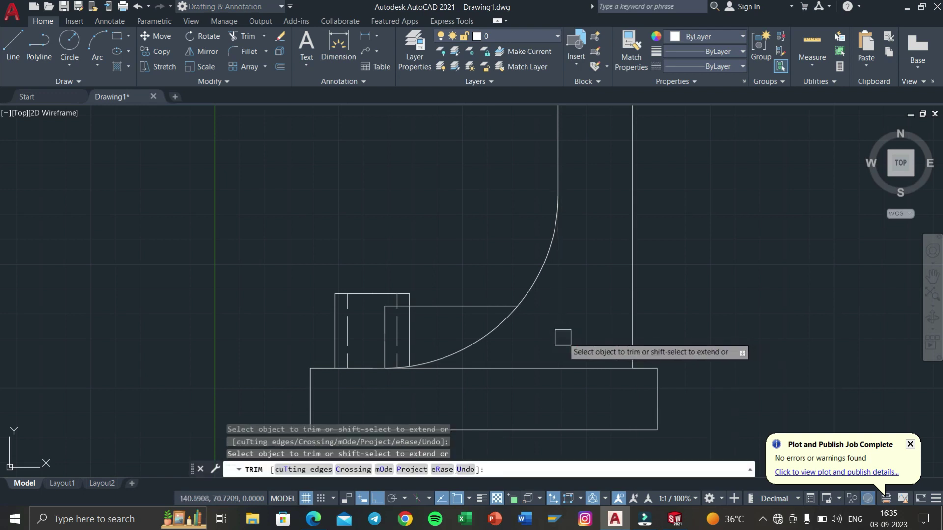
{"action": "key", "text": "Return"}
Add a vertical XLINE through the point where the R70 arc meets the base
{"action": "type", "text": "xl"}
{"action": "key", "text": "Return"}
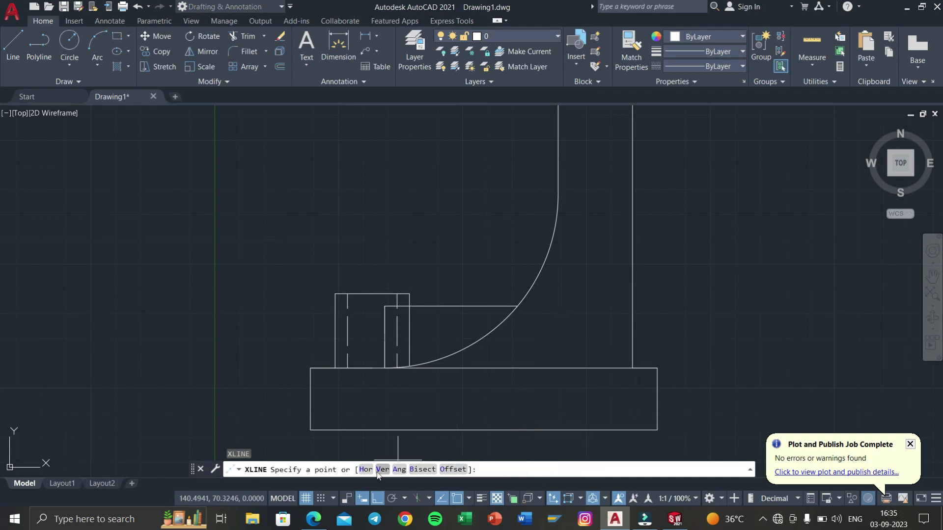
{"action": "left_click", "coordinate": [381, 469]}
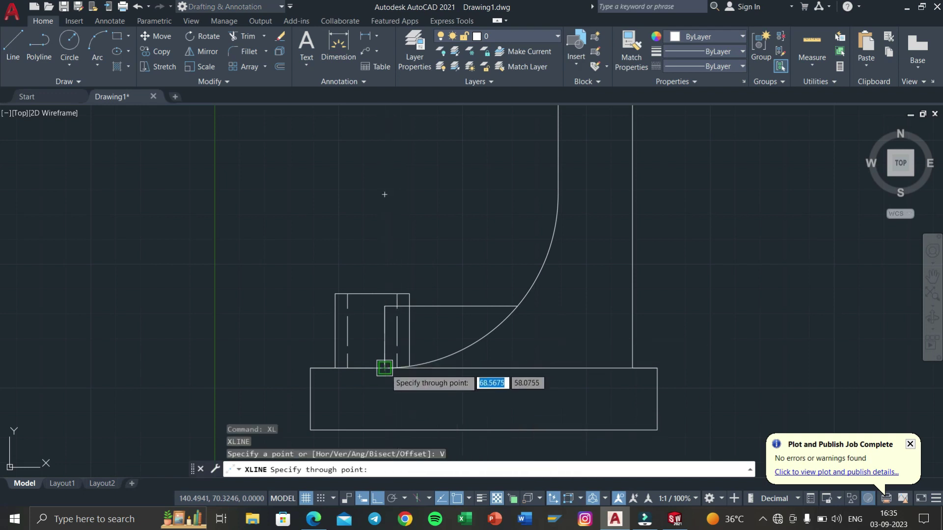
{"action": "left_click", "coordinate": [385, 368]}
{"action": "scroll", "coordinate": [423, 262], "scroll_direction": "down", "scroll_amount": 5}
{"action": "scroll", "coordinate": [491, 260], "scroll_direction": "up", "scroll_amount": 8}
{"action": "middle_click_drag", "start_coordinate": [463, 216], "coordinate": [557, 264]}
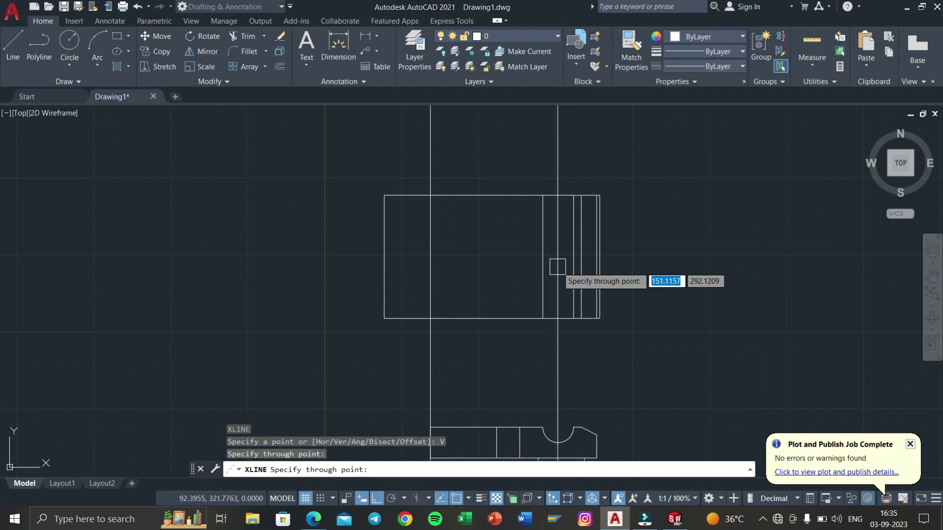
{"action": "key", "text": "Escape"}
{"action": "key", "text": "Escape"}
{"action": "key", "text": "Escape"}
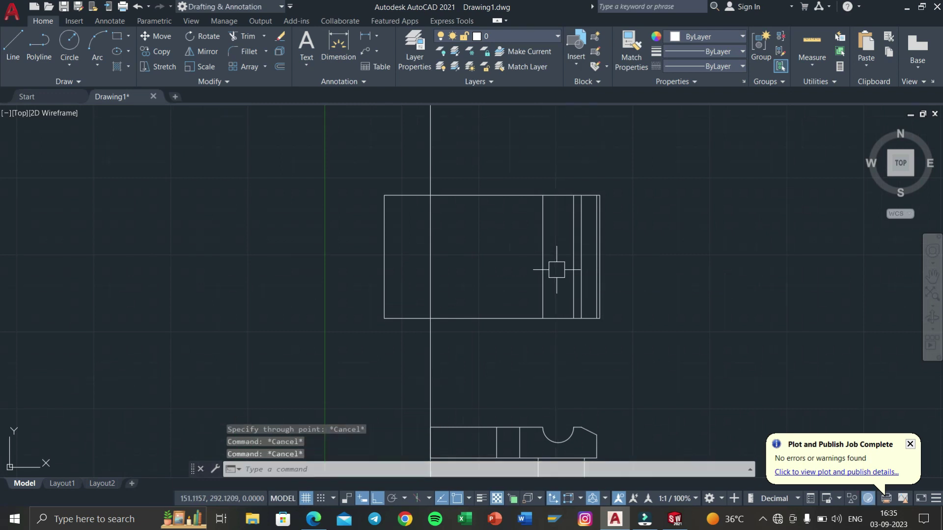
{"action": "left_click", "coordinate": [13, 44]}
{"action": "scroll", "coordinate": [447, 292], "scroll_direction": "up", "scroll_amount": 2}
{"action": "scroll", "coordinate": [447, 292], "scroll_direction": "up", "scroll_amount": 2}
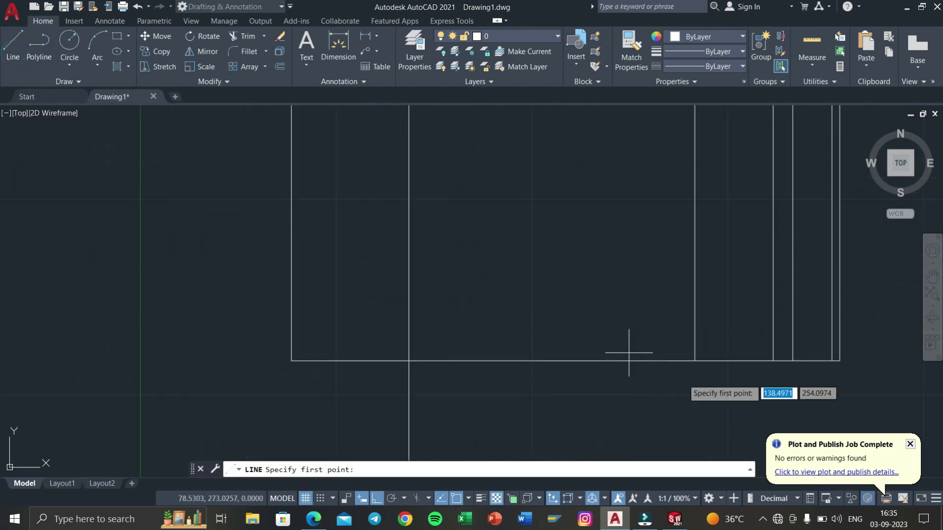
{"action": "left_click", "coordinate": [695, 361]}
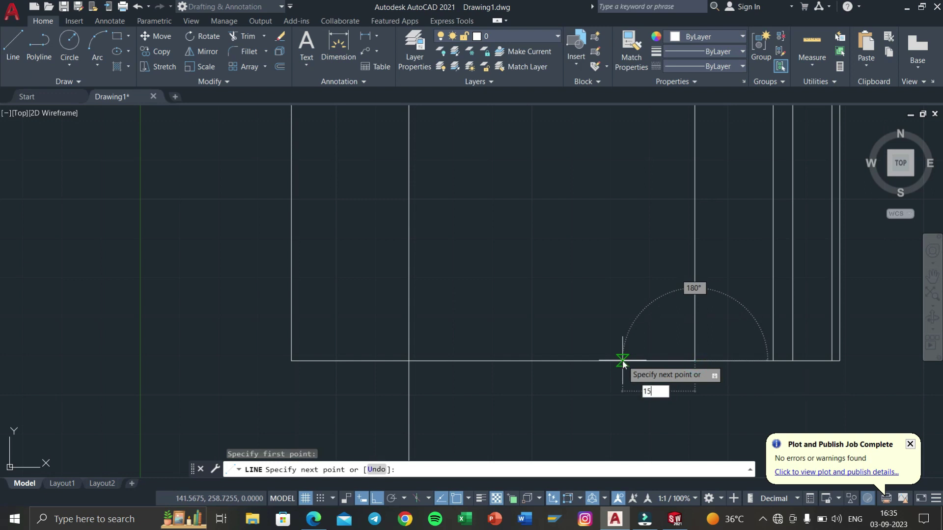
{"action": "key", "text": "Return"}
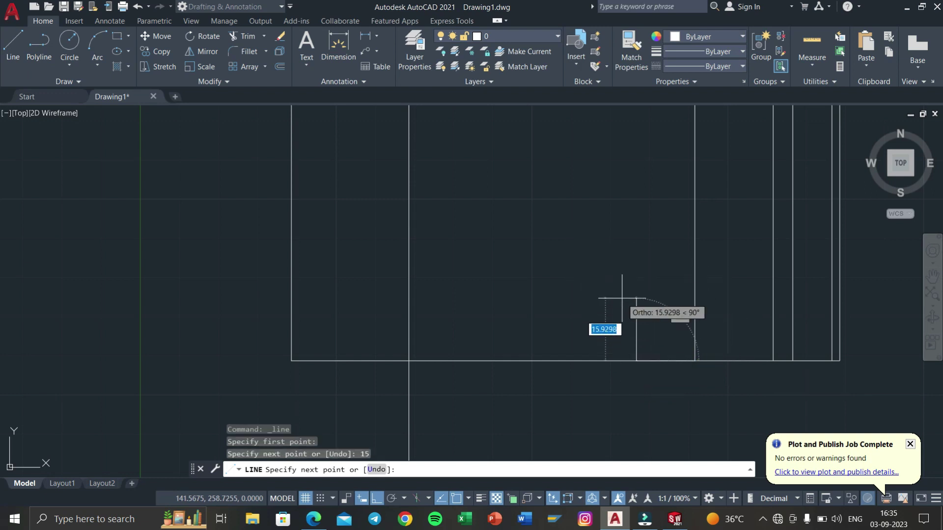
{"action": "type", "text": "15"}
{"action": "key", "text": "Return"}
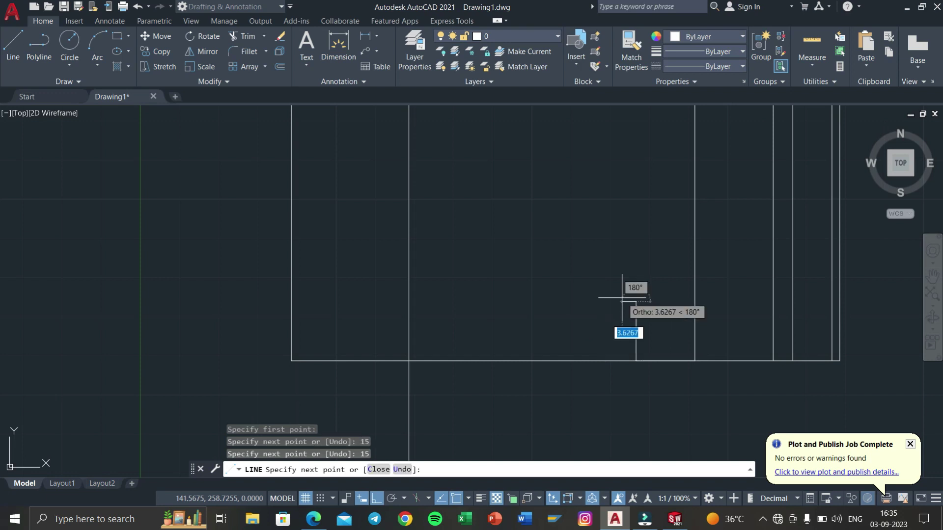
{"action": "type", "text": "15"}
{"action": "key", "text": "Return"}
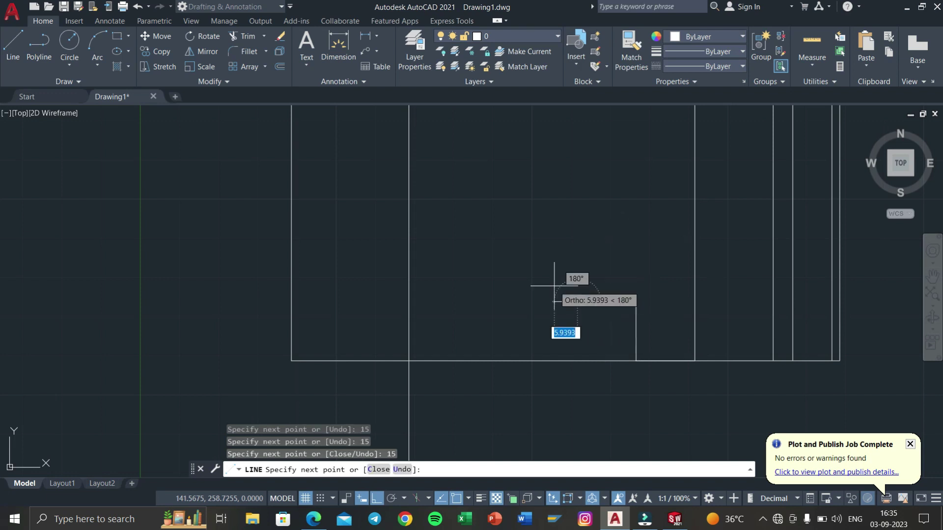
{"action": "key", "text": "ctrl+z"}
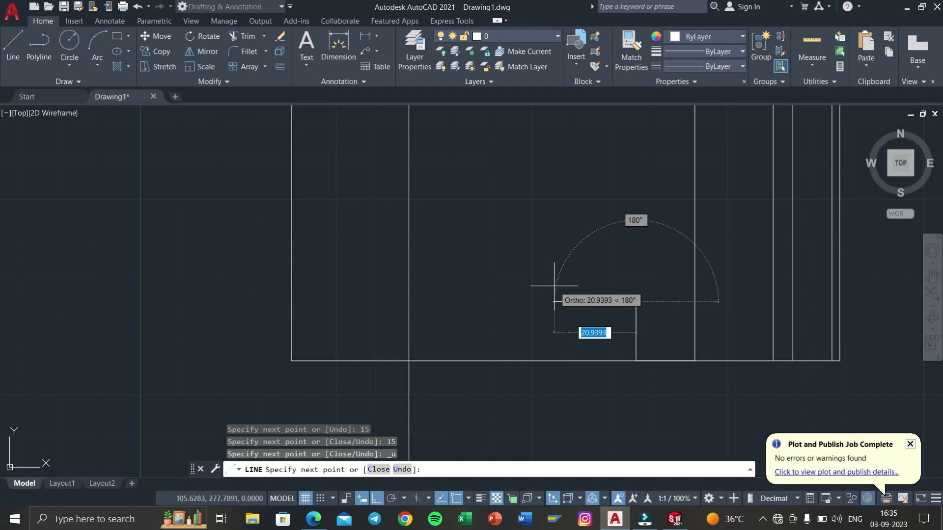
{"action": "right_click", "coordinate": [408, 306]}
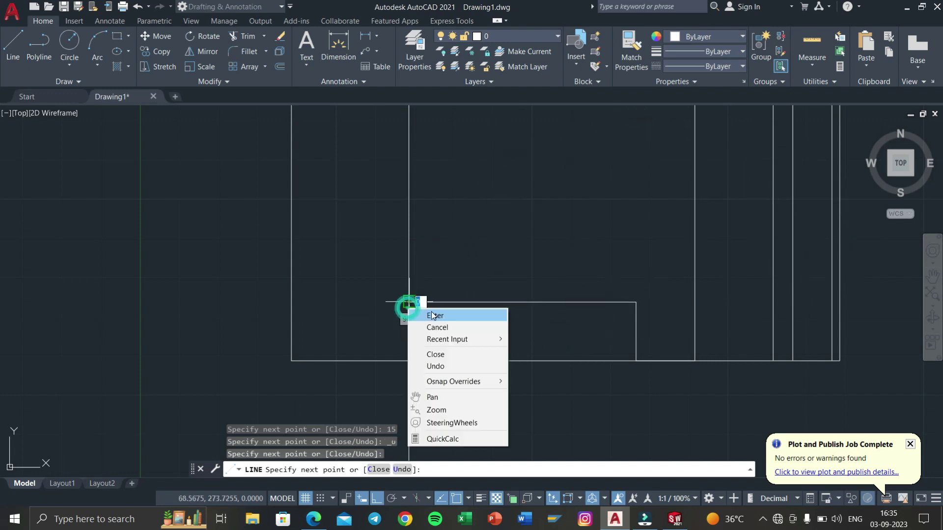
{"action": "left_click", "coordinate": [433, 316]}
{"action": "scroll", "coordinate": [546, 316], "scroll_direction": "up", "scroll_amount": 2}
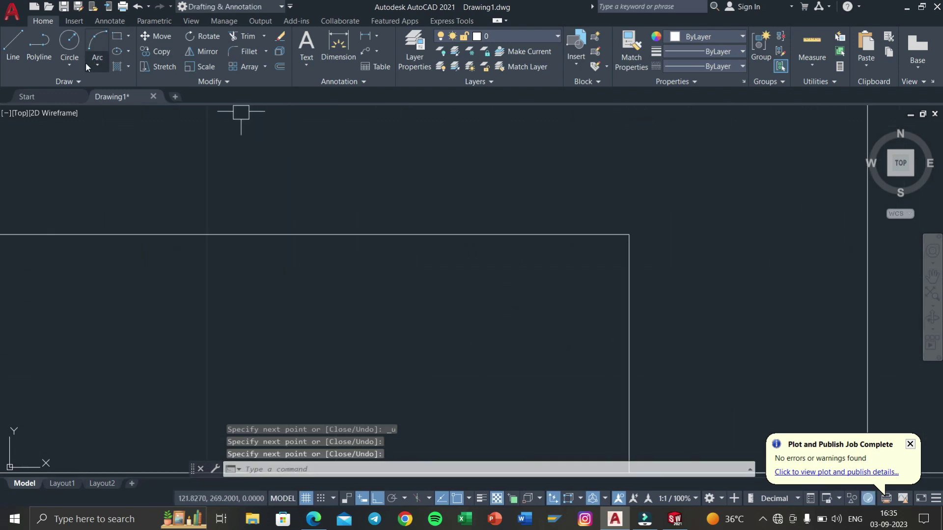
{"action": "left_click", "coordinate": [69, 66]}
{"action": "left_click", "coordinate": [83, 212]}
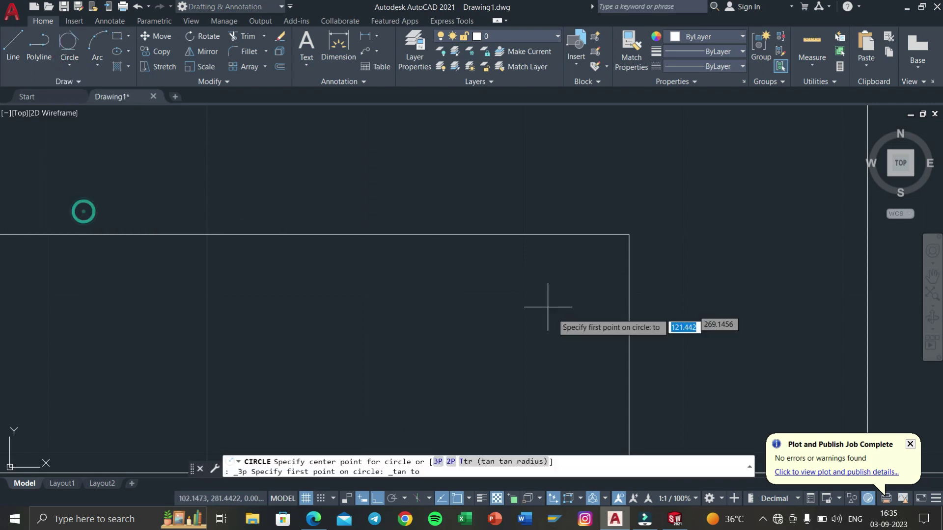
{"action": "left_click", "coordinate": [628, 339]}
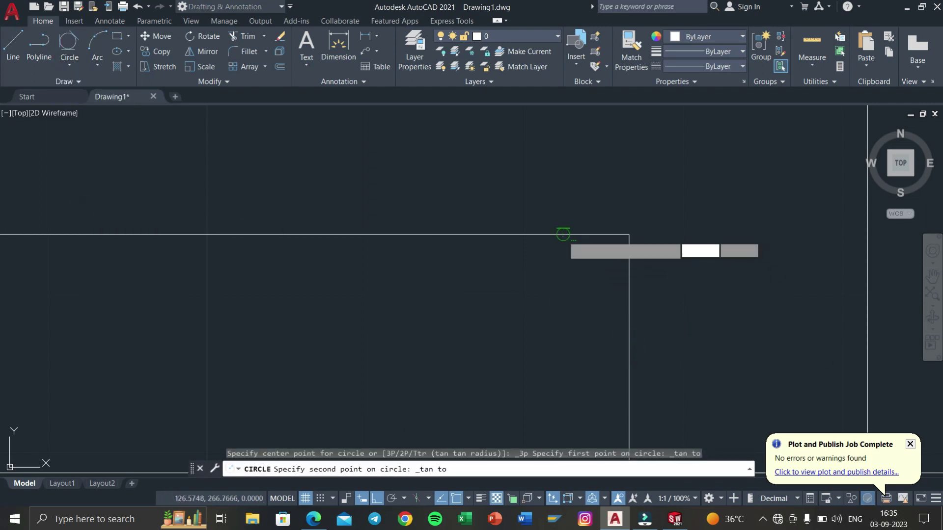
{"action": "left_click", "coordinate": [562, 235]}
{"action": "key", "text": "Return"}
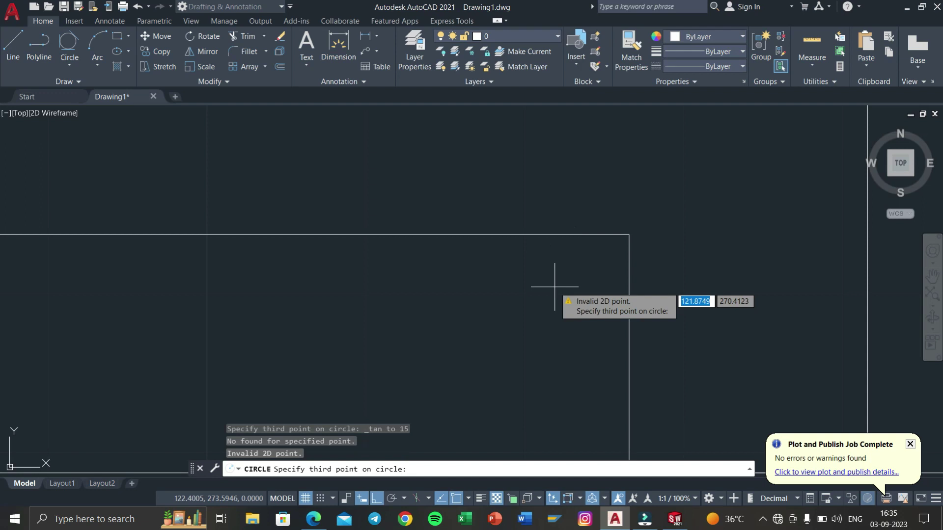
{"action": "scroll", "coordinate": [554, 285], "scroll_direction": "down", "scroll_amount": 1}
{"action": "scroll", "coordinate": [327, 215], "scroll_direction": "down", "scroll_amount": 1}
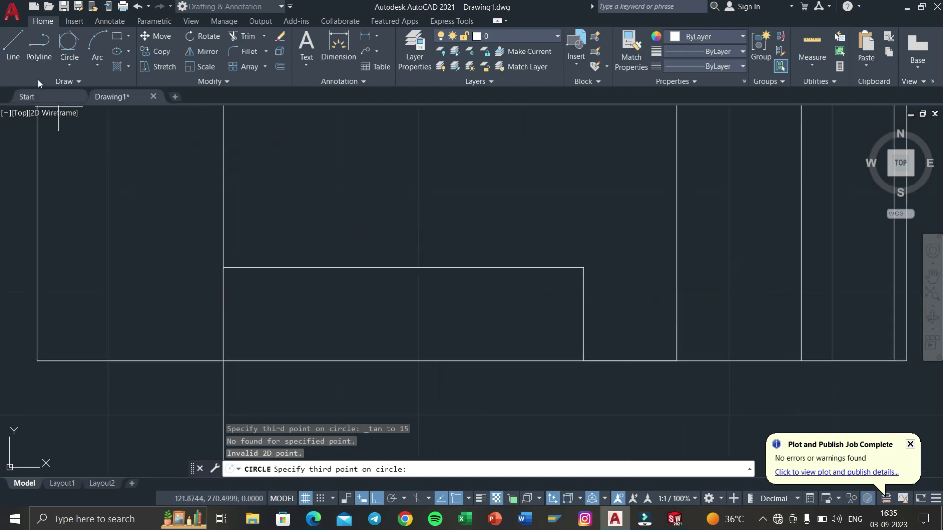
{"action": "left_click", "coordinate": [70, 55]}
{"action": "left_click", "coordinate": [584, 299]}
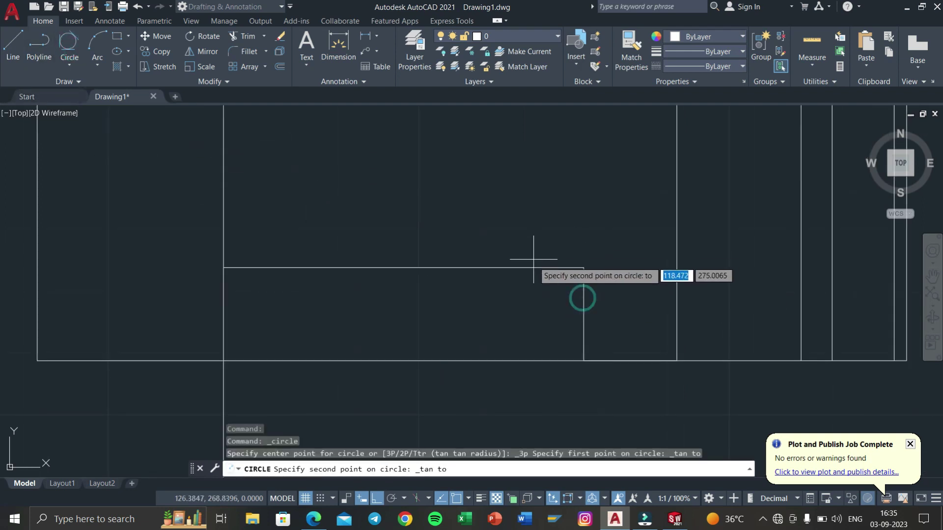
{"action": "left_click", "coordinate": [533, 268]}
{"action": "type", "text": "15"}
{"action": "key", "text": "Return"}
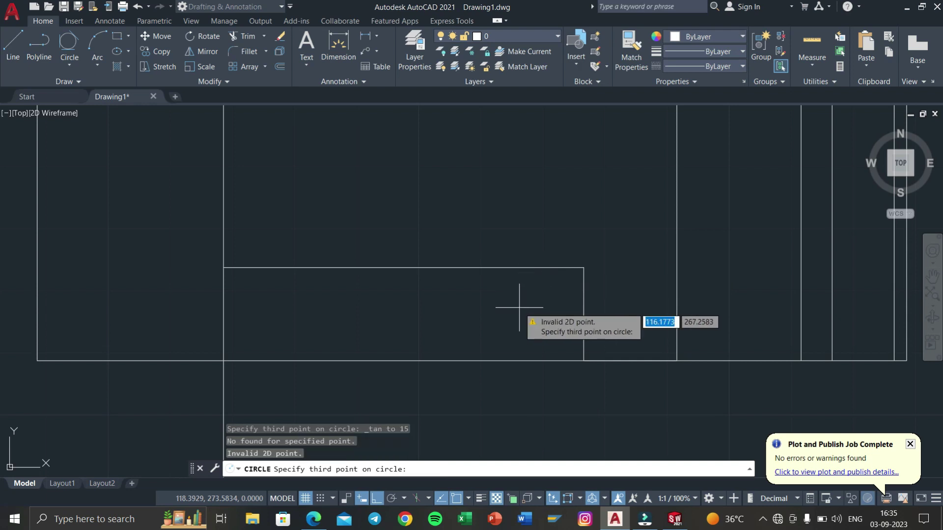
{"action": "key", "text": "Escape"}
{"action": "key", "text": "Escape"}
{"action": "key", "text": "Escape"}
{"action": "scroll", "coordinate": [560, 322], "scroll_direction": "up", "scroll_amount": 1}
{"action": "scroll", "coordinate": [596, 330], "scroll_direction": "up", "scroll_amount": 1}
{"action": "left_click", "coordinate": [314, 517]}
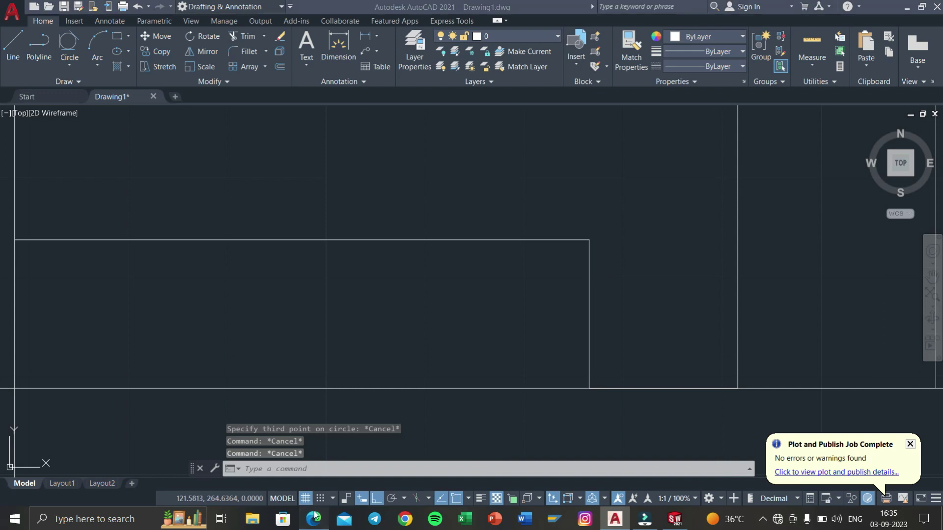
{"action": "scroll", "coordinate": [637, 183], "scroll_direction": "up", "scroll_amount": 3}
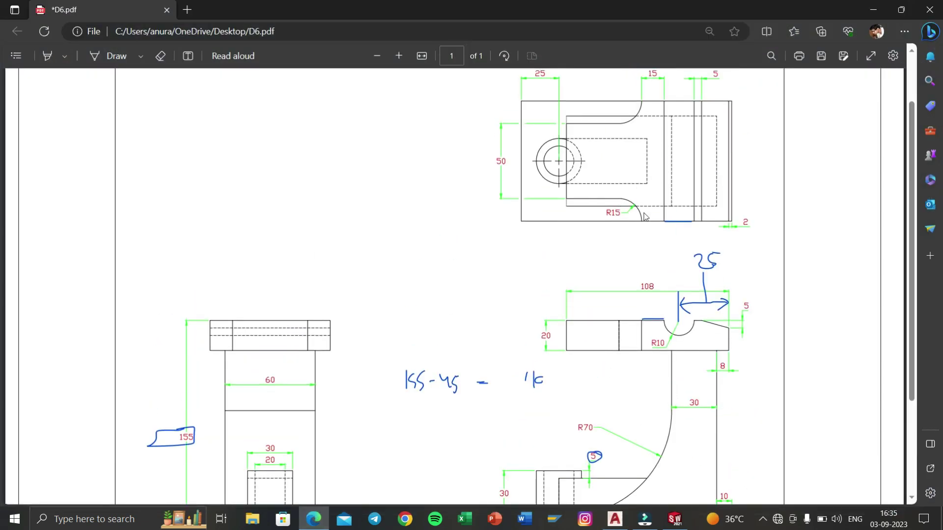
{"action": "left_click", "coordinate": [872, 11]}
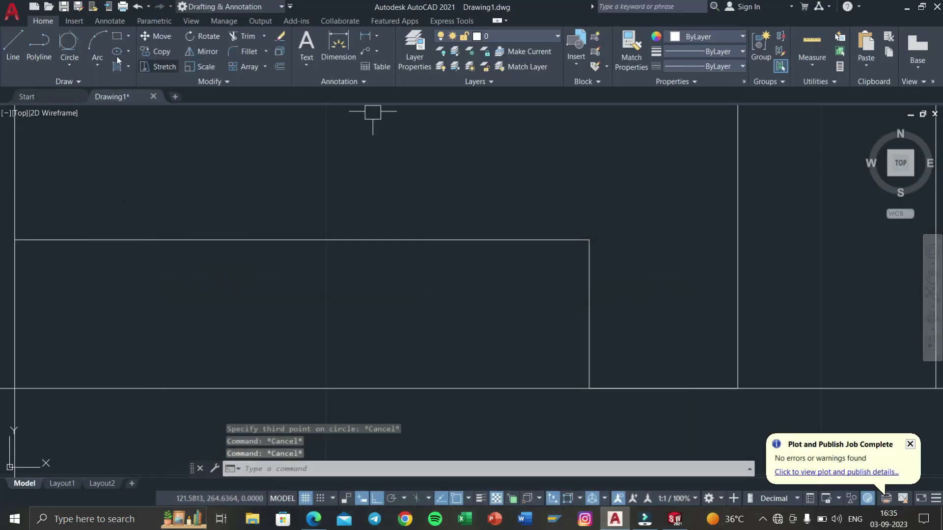
From the inner rectangle's top-right corner, draw a 15-unit horizontal line and a vertical line to the bottom edge
{"action": "left_click", "coordinate": [13, 49]}
{"action": "left_click", "coordinate": [590, 240]}
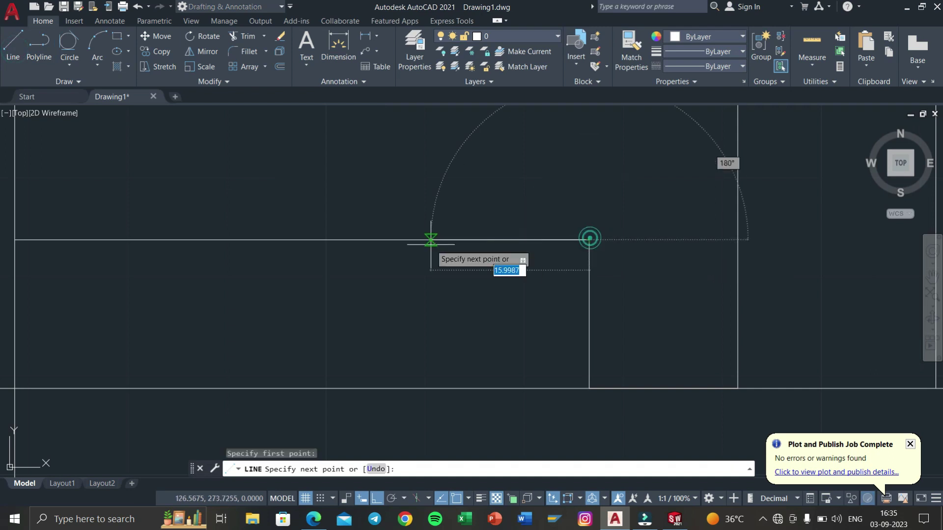
{"action": "type", "text": "15"}
{"action": "key", "text": "Return"}
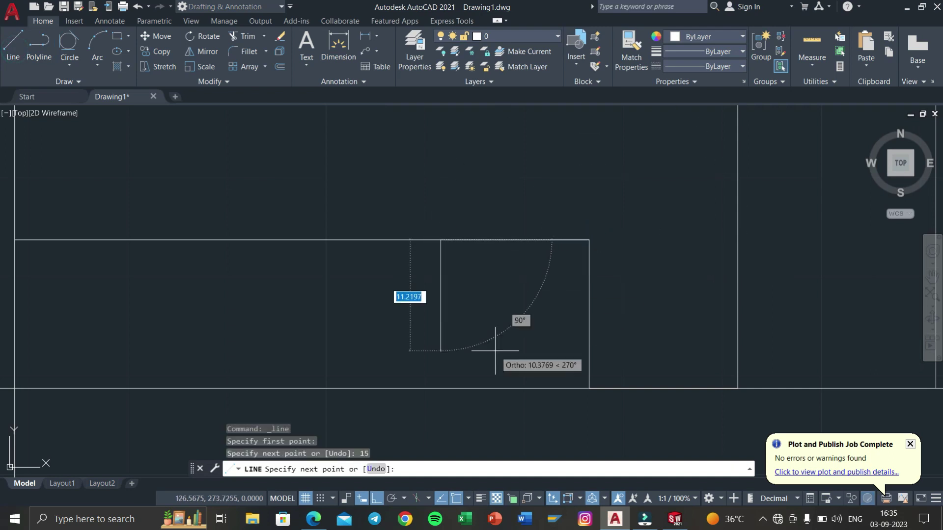
{"action": "left_click", "coordinate": [441, 388]}
{"action": "right_click", "coordinate": [442, 388]}
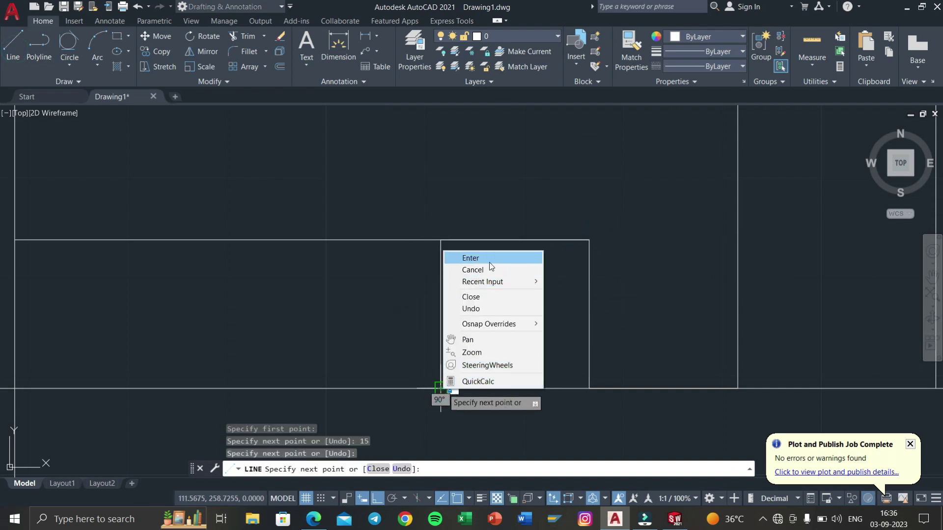
{"action": "left_click", "coordinate": [459, 256]}
Add a centre-radius circle at the vertical line's lower end reaching the top edge, and erase both helper lines
{"action": "left_click", "coordinate": [68, 69]}
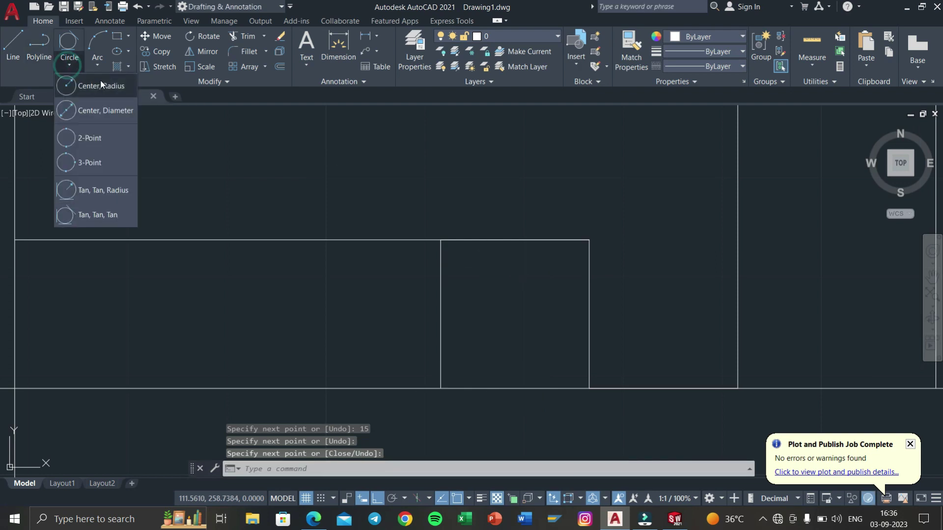
{"action": "left_click", "coordinate": [98, 83]}
{"action": "left_click", "coordinate": [441, 388]}
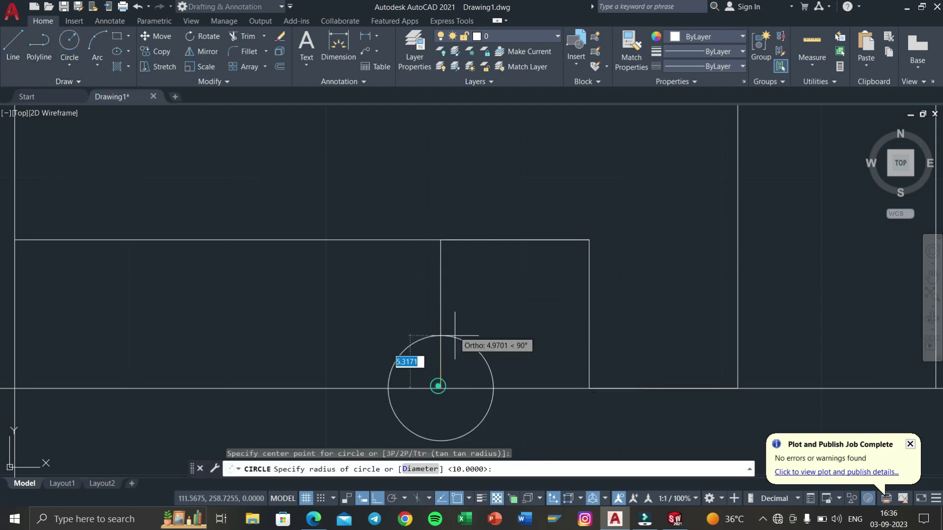
{"action": "left_click", "coordinate": [441, 240]}
{"action": "left_click", "coordinate": [449, 334]}
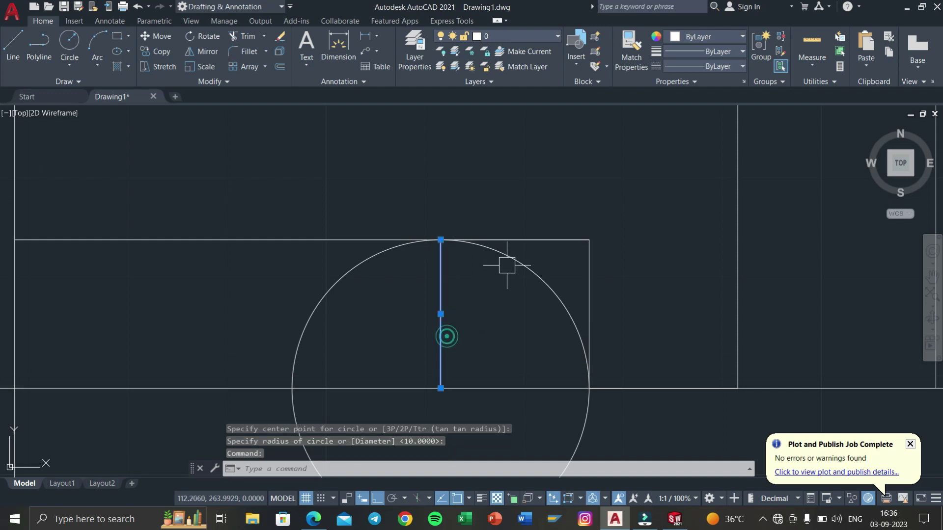
{"action": "left_click", "coordinate": [543, 240]}
{"action": "key", "text": "Delete"}
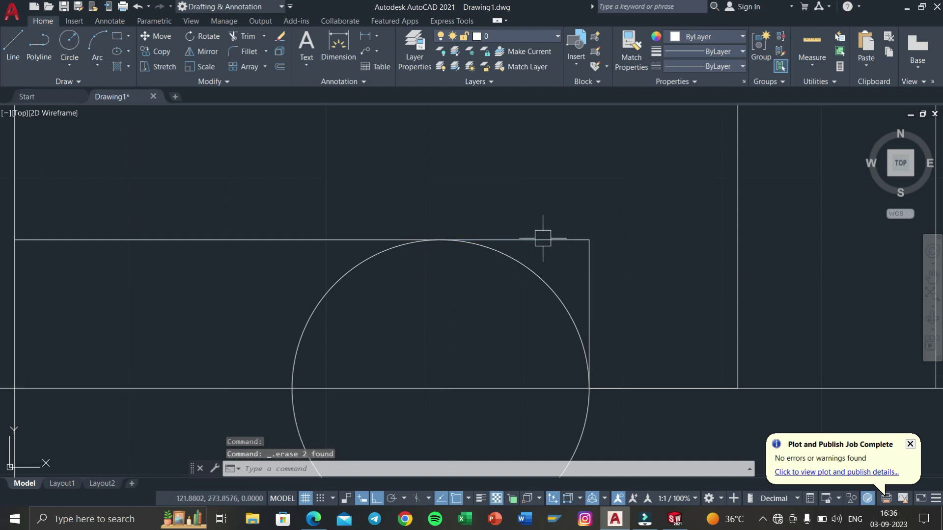
Trim the top edge and the circle's excess arcs, leaving a quarter arc to the bottom edge
{"action": "type", "text": "tr"}
{"action": "key", "text": "Return"}
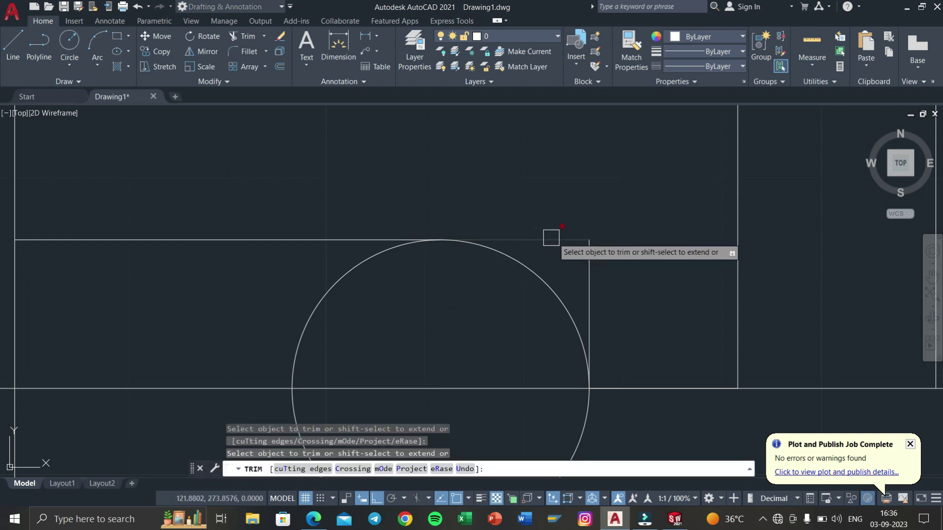
{"action": "left_click", "coordinate": [552, 239]}
{"action": "left_click", "coordinate": [329, 290]}
{"action": "middle_click_drag", "start_coordinate": [444, 309], "coordinate": [474, 241]}
{"action": "left_click", "coordinate": [607, 379]}
{"action": "scroll", "coordinate": [489, 364], "scroll_direction": "down", "scroll_amount": 2}
{"action": "scroll", "coordinate": [492, 383], "scroll_direction": "down", "scroll_amount": 3}
{"action": "mouse_move", "coordinate": [495, 197]}
{"action": "middle_mouse_down"}
{"action": "mouse_move", "coordinate": [528, 288]}
{"action": "mouse_move", "coordinate": [586, 343]}
{"action": "middle_mouse_up"}
{"action": "key", "text": "Escape"}
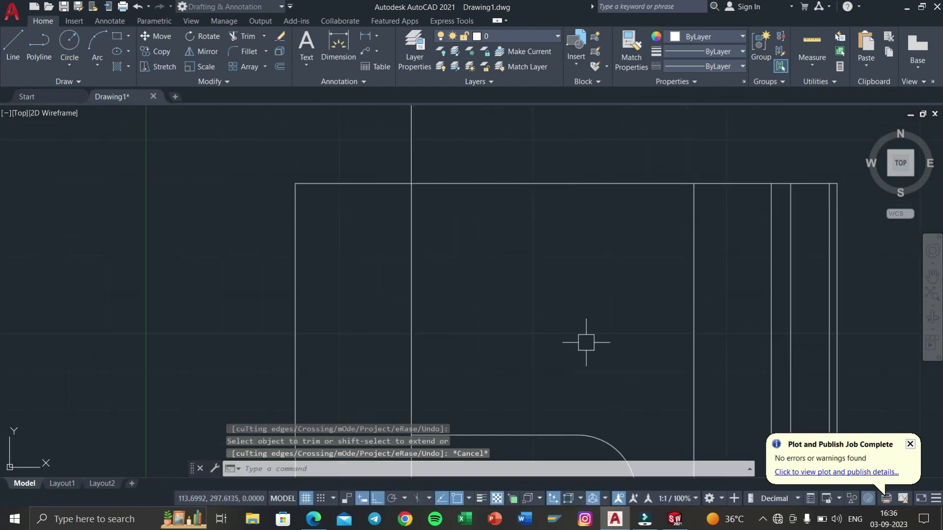
{"action": "key", "text": "Escape"}
Window-select the new slot line and its arc
{"action": "middle_click_drag", "start_coordinate": [518, 327], "coordinate": [494, 213]}
{"action": "left_click", "coordinate": [631, 338]}
{"action": "left_click", "coordinate": [530, 303]}
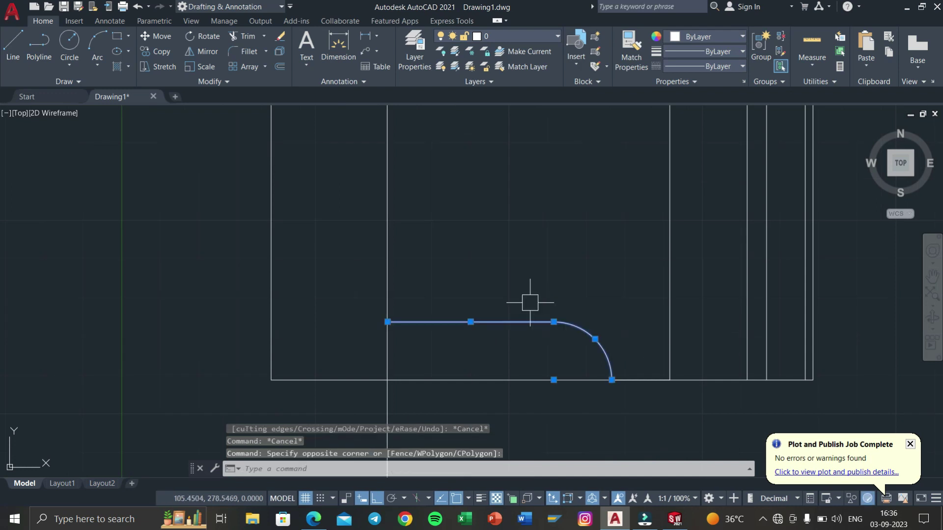
{"action": "type", "text": "MI"}
Mirror the line and arc about the view's horizontal middle, keeping the originals
{"action": "key", "text": "Return"}
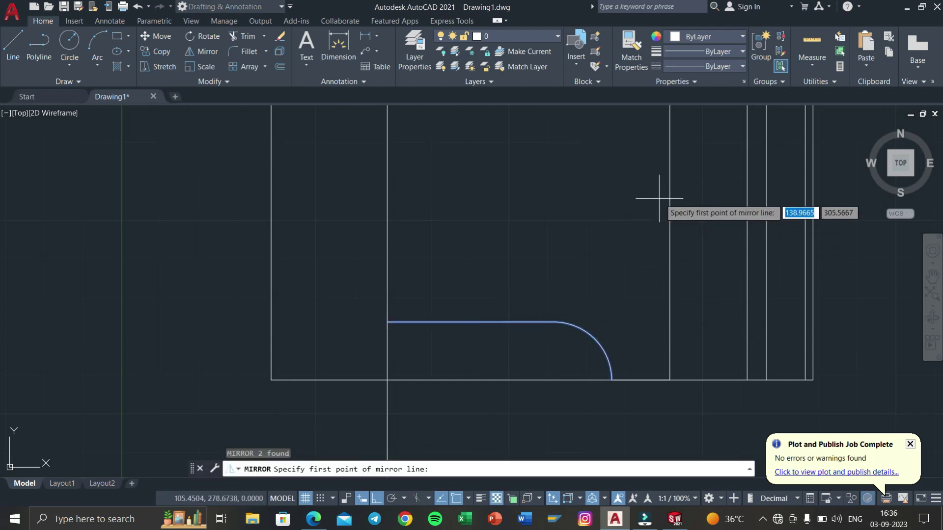
{"action": "left_click", "coordinate": [670, 224]}
{"action": "left_click", "coordinate": [555, 229]}
{"action": "type", "text": "N"}
{"action": "key", "text": "Return"}
{"action": "scroll", "coordinate": [524, 200], "scroll_direction": "down", "scroll_amount": 4}
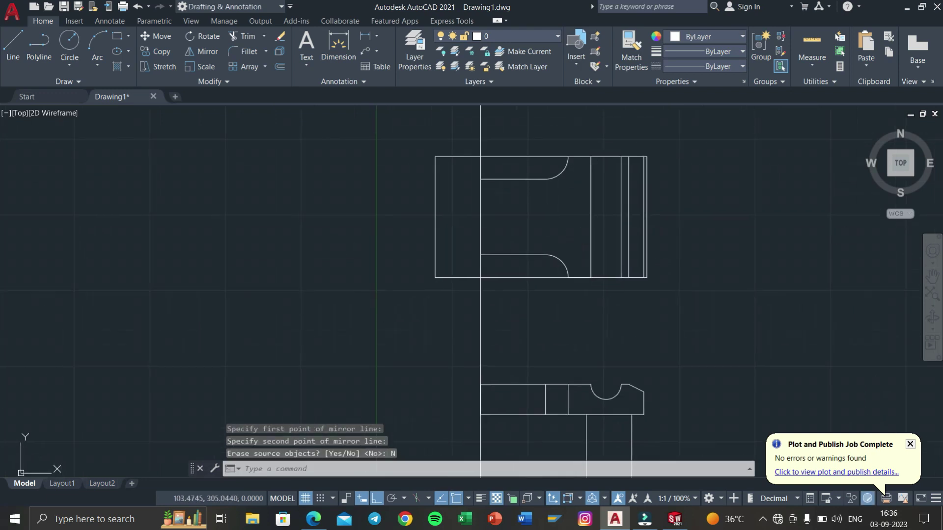
{"action": "type", "text": "TR"}
Delete the leftover vertical line below the view and switch to the D6.pdf reference
{"action": "key", "text": "Return"}
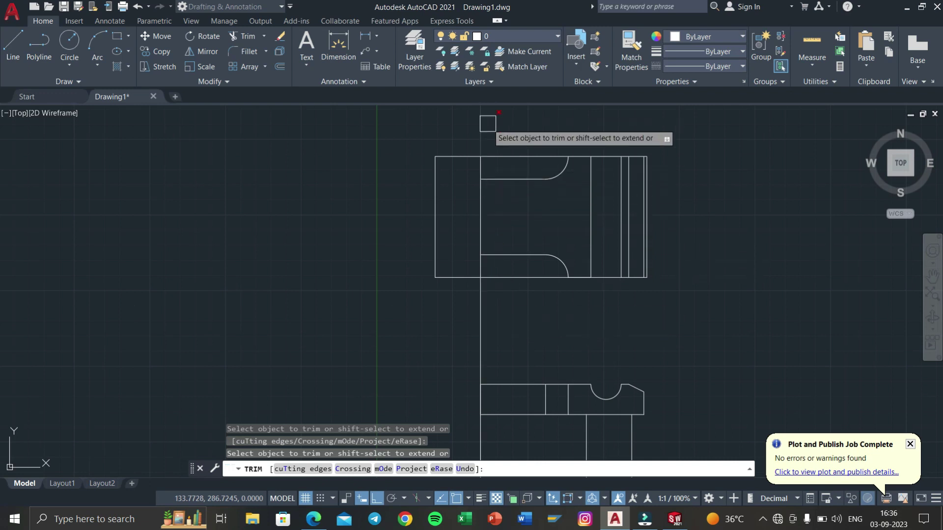
{"action": "scroll", "coordinate": [491, 157], "scroll_direction": "up", "scroll_amount": 2}
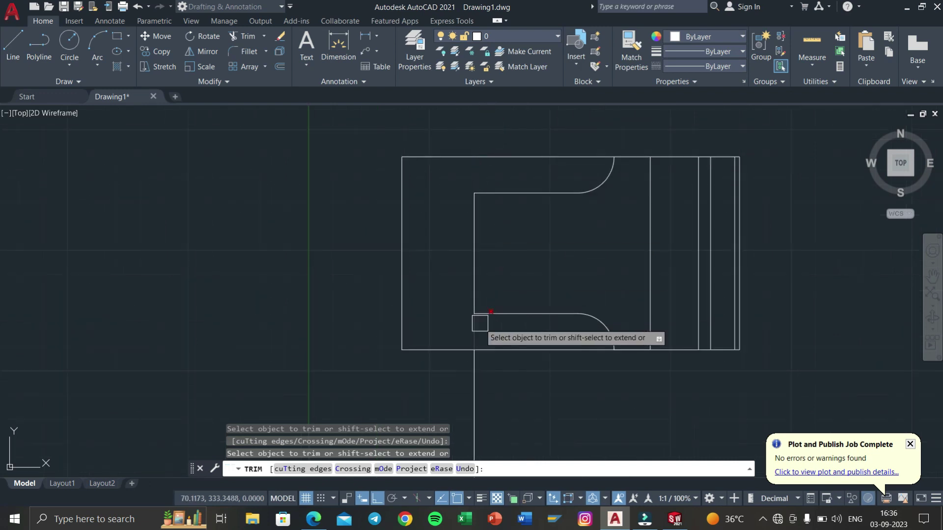
{"action": "key", "text": "Escape"}
{"action": "key", "text": "Escape"}
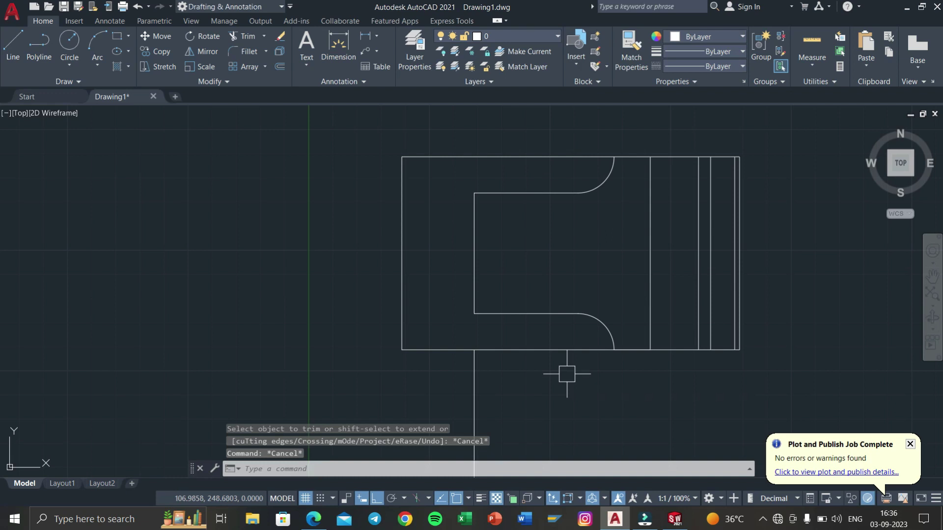
{"action": "left_click", "coordinate": [546, 399]}
{"action": "left_click", "coordinate": [437, 411]}
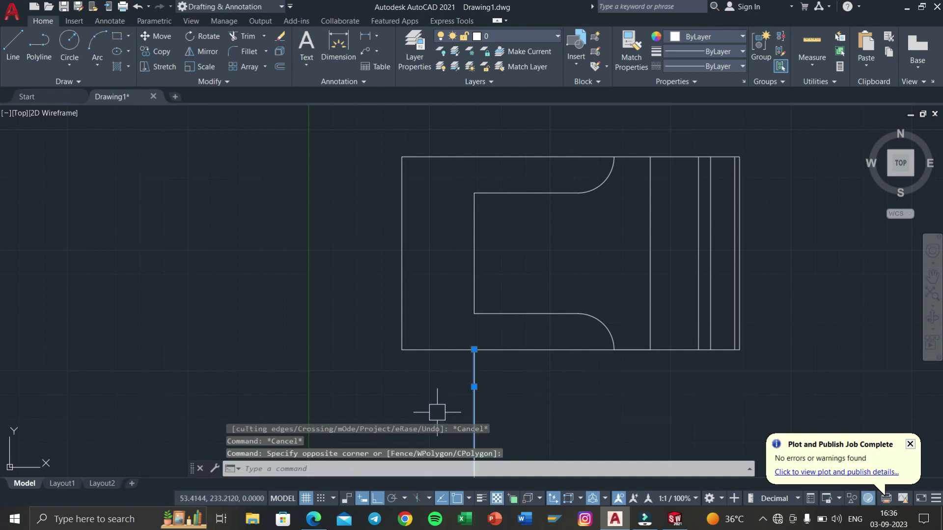
{"action": "key", "text": "Delete"}
{"action": "key", "text": "alt+Tab"}
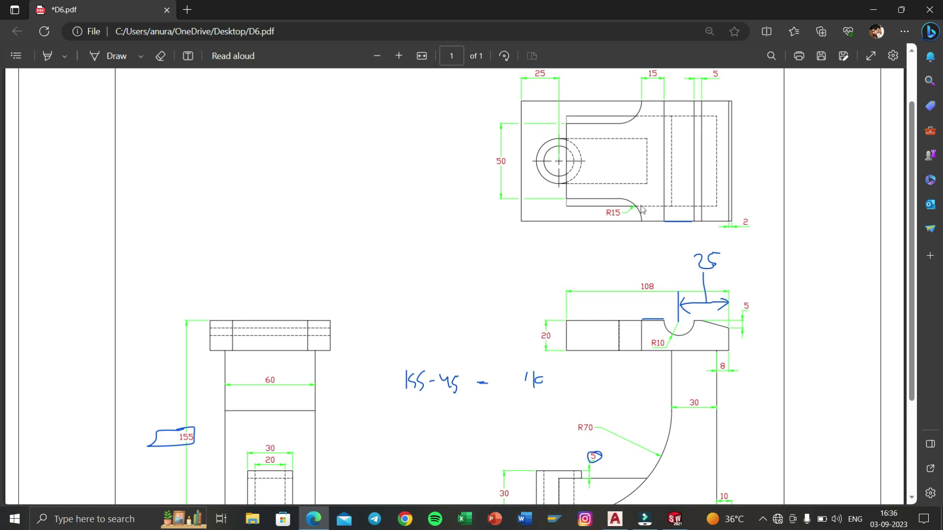
Check the top view in the D6.pdf reference, then minimise Edge to return to AutoCAD
{"action": "scroll", "coordinate": [625, 196], "scroll_direction": "down", "scroll_amount": 2}
{"action": "scroll", "coordinate": [572, 187], "scroll_direction": "up", "scroll_amount": 2}
{"action": "scroll", "coordinate": [571, 195], "scroll_direction": "up", "scroll_amount": 2}
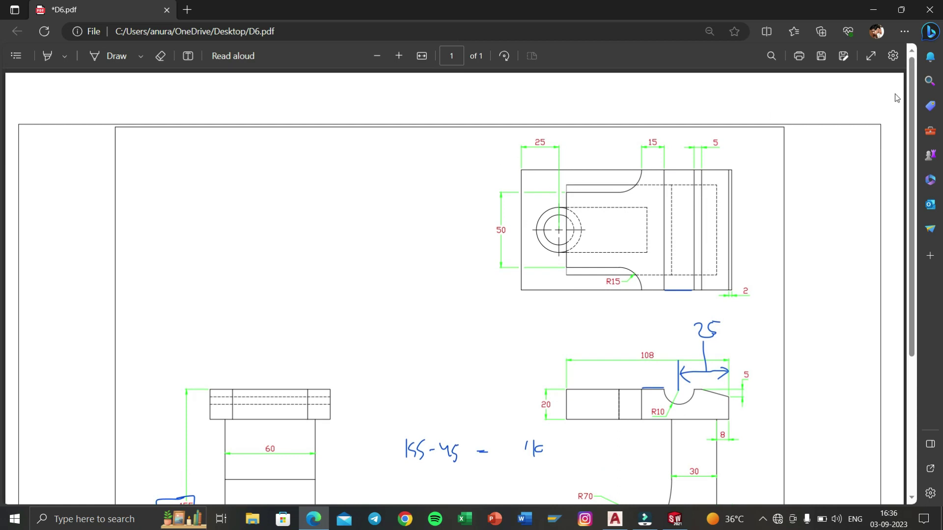
{"action": "left_click", "coordinate": [884, 13]}
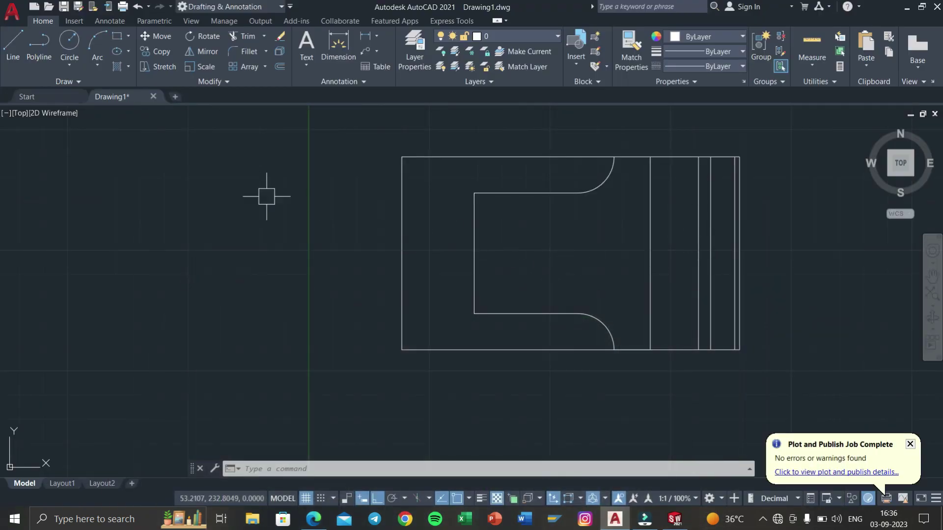
Draw a 25-unit construction line in from the outline's left edge
{"action": "left_click", "coordinate": [12, 47]}
{"action": "left_click", "coordinate": [402, 258]}
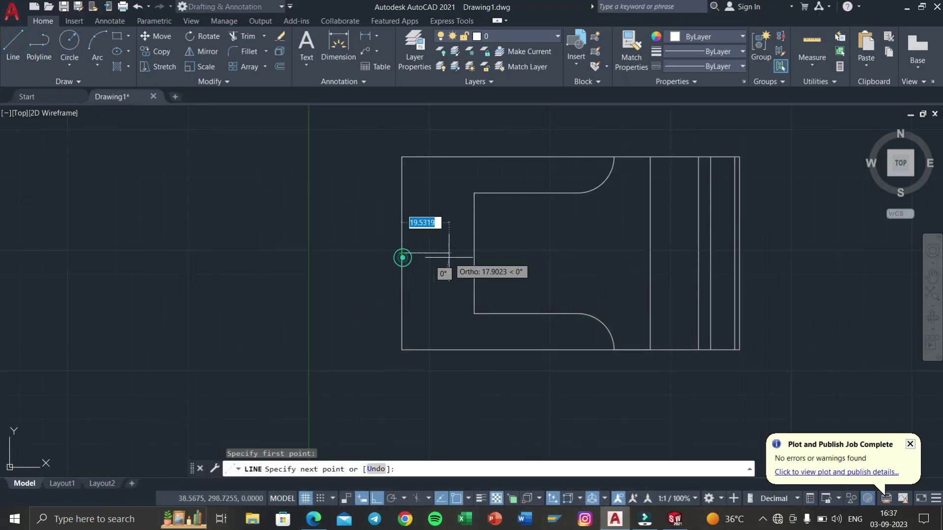
{"action": "type", "text": "25"}
{"action": "key", "text": "Return"}
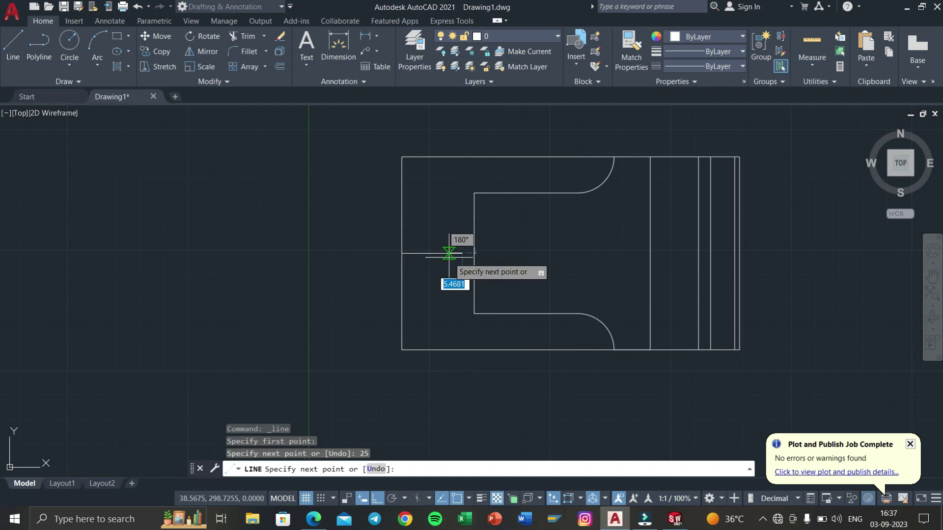
{"action": "key", "text": "Escape"}
{"action": "key", "text": "Escape"}
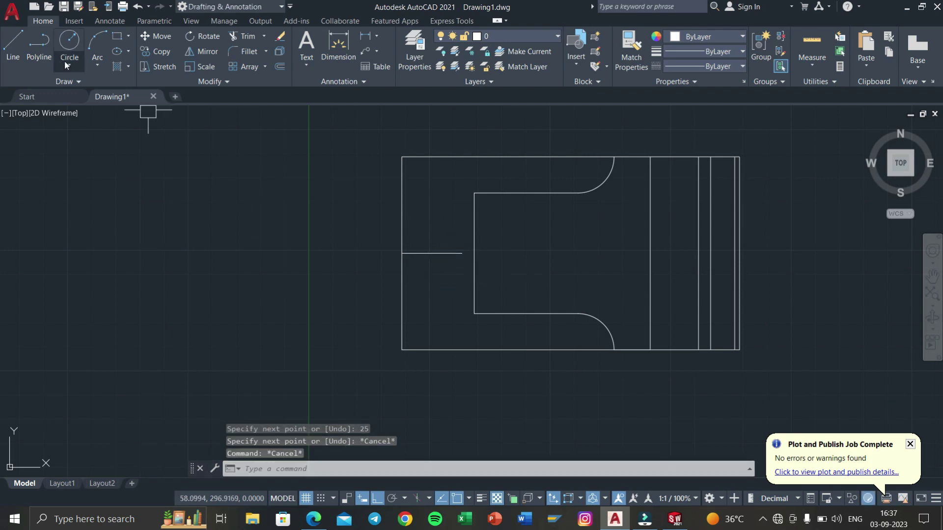
Draw concentric diameter-20 and diameter-30 circles centred at the line's end
{"action": "left_click", "coordinate": [63, 61]}
{"action": "left_click", "coordinate": [80, 116]}
{"action": "scroll", "coordinate": [443, 224], "scroll_direction": "up", "scroll_amount": 2}
{"action": "left_click", "coordinate": [490, 307]}
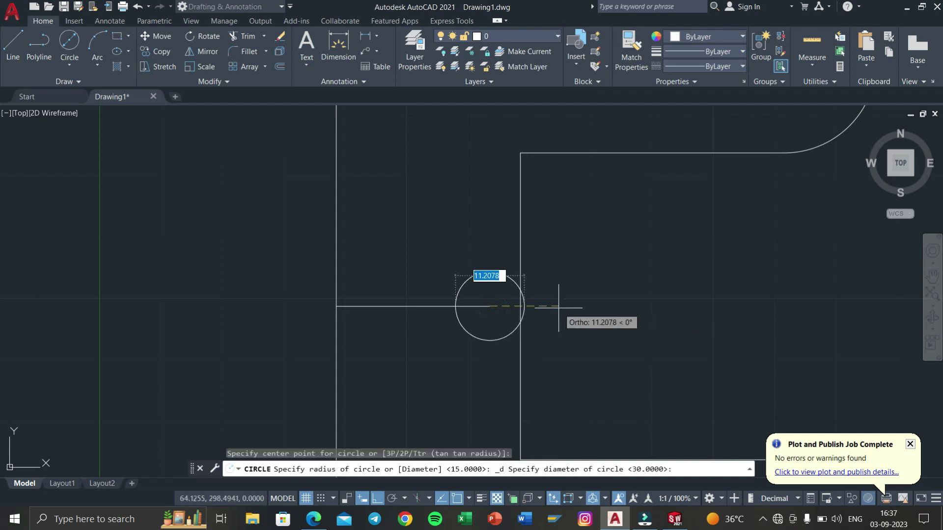
{"action": "type", "text": "20"}
{"action": "key", "text": "Return"}
{"action": "key", "text": "Return"}
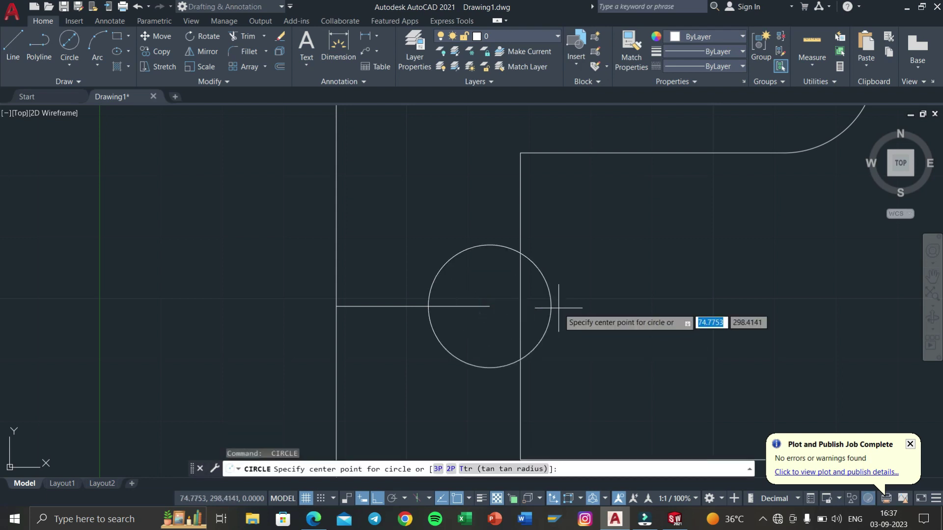
{"action": "key", "text": "Escape"}
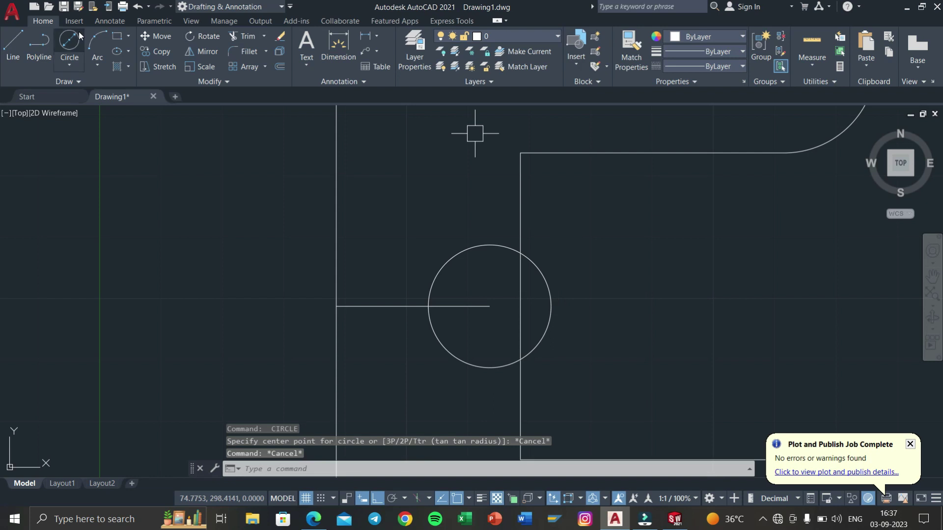
{"action": "left_click", "coordinate": [79, 31]}
{"action": "left_click", "coordinate": [490, 307]}
{"action": "type", "text": "30"}
{"action": "key", "text": "Return"}
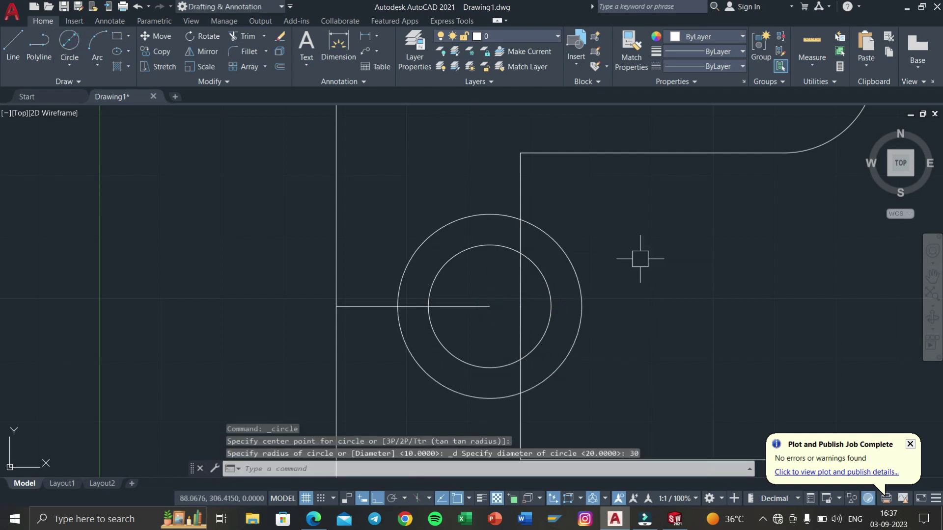
{"action": "type", "text": "TR"}
Trim both circles' arcs past the slot edge
{"action": "key", "text": "Return"}
{"action": "left_click", "coordinate": [578, 295]}
{"action": "left_click", "coordinate": [581, 311]}
{"action": "left_click", "coordinate": [550, 310]}
{"action": "key", "text": "Escape"}
{"action": "key", "text": "Escape"}
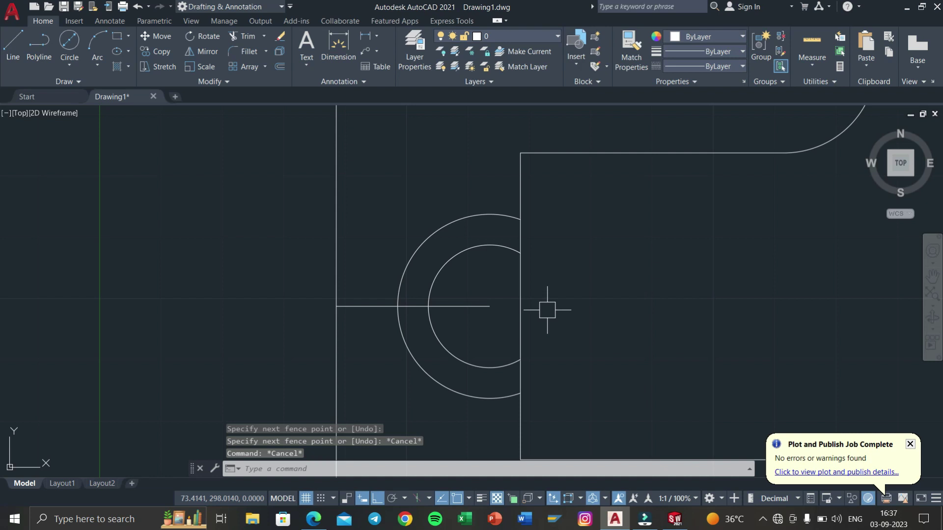
Switch to the dashed hidden linetype and draw a dashed diameter-20 circle at the hole centre
{"action": "left_click", "coordinate": [736, 66]}
{"action": "left_click", "coordinate": [707, 113]}
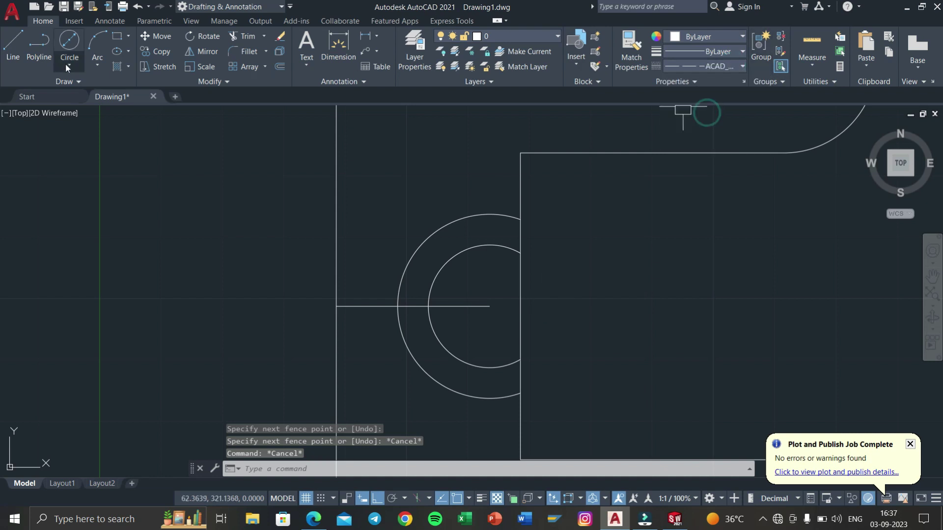
{"action": "left_click", "coordinate": [69, 44]}
{"action": "left_click", "coordinate": [490, 306]}
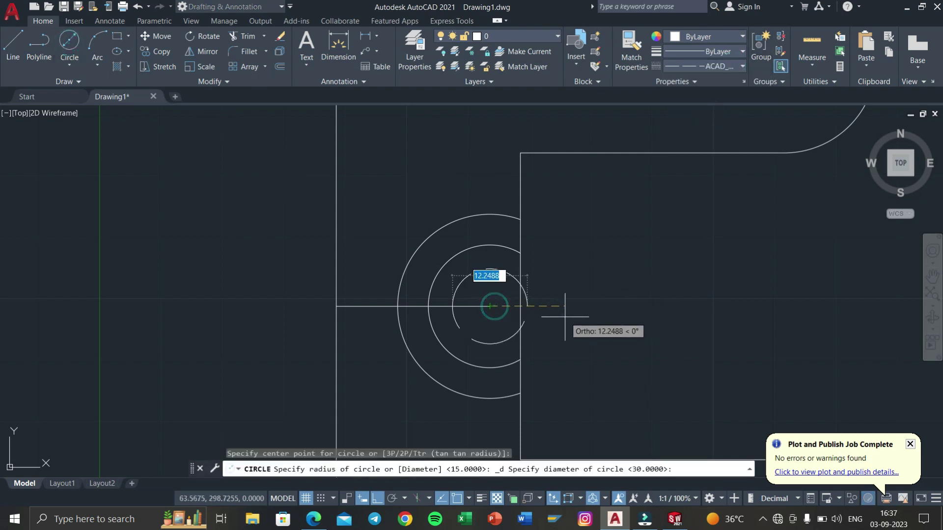
{"action": "type", "text": "20"}
{"action": "key", "text": "Return"}
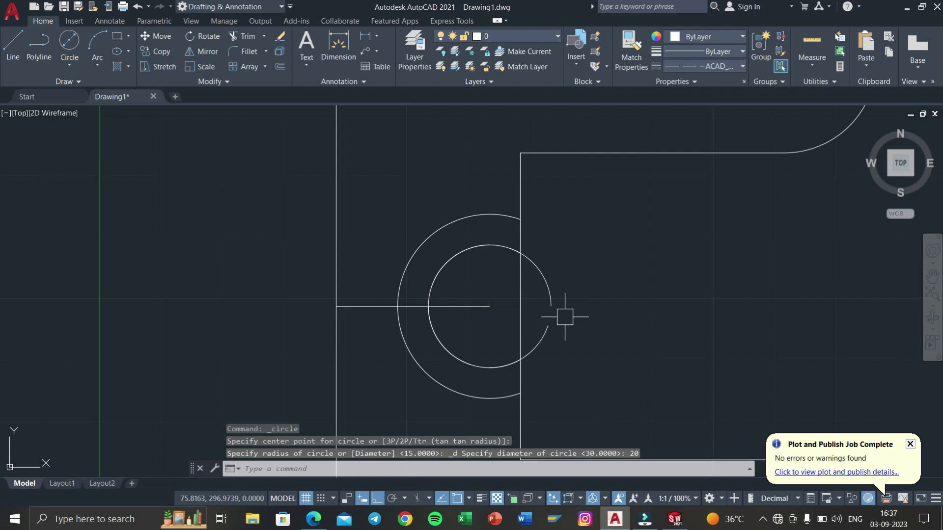
Add a concentric dashed diameter-30 circle, replacing an oversized radius-30 attempt
{"action": "key", "text": "Return"}
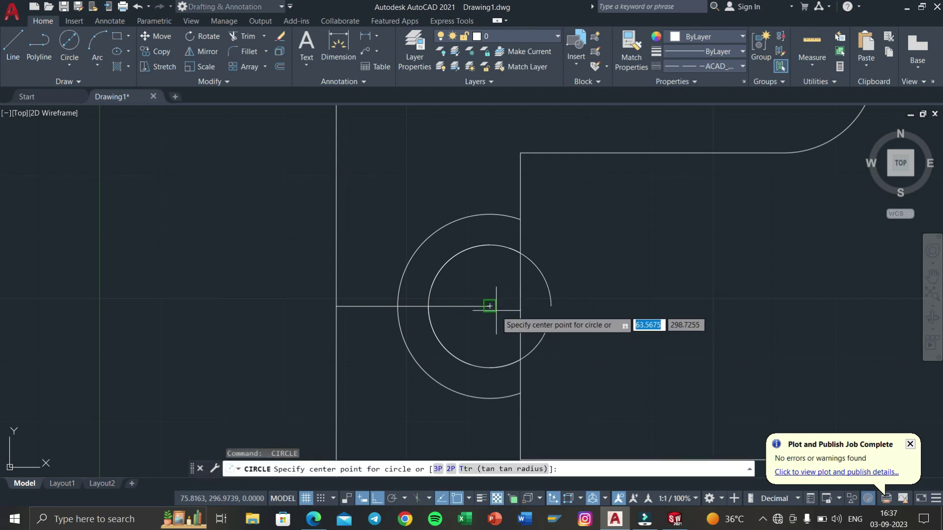
{"action": "left_click", "coordinate": [489, 305]}
{"action": "type", "text": "30"}
{"action": "key", "text": "Return"}
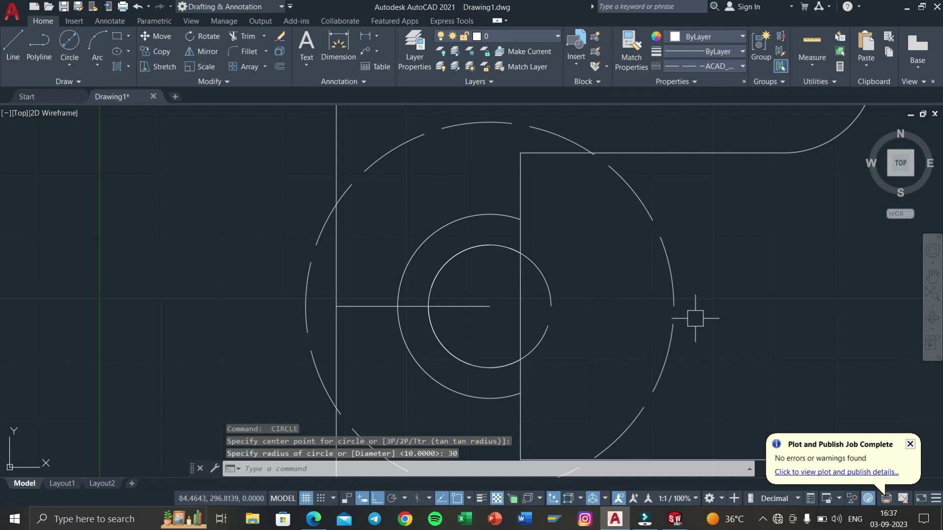
{"action": "left_click", "coordinate": [673, 330]}
{"action": "key", "text": "Delete"}
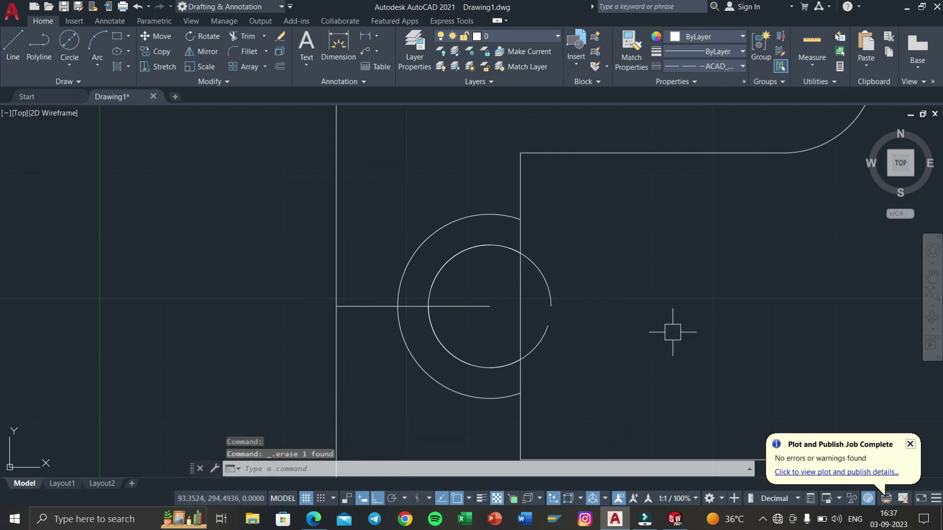
{"action": "left_click", "coordinate": [76, 47]}
{"action": "left_click", "coordinate": [490, 307]}
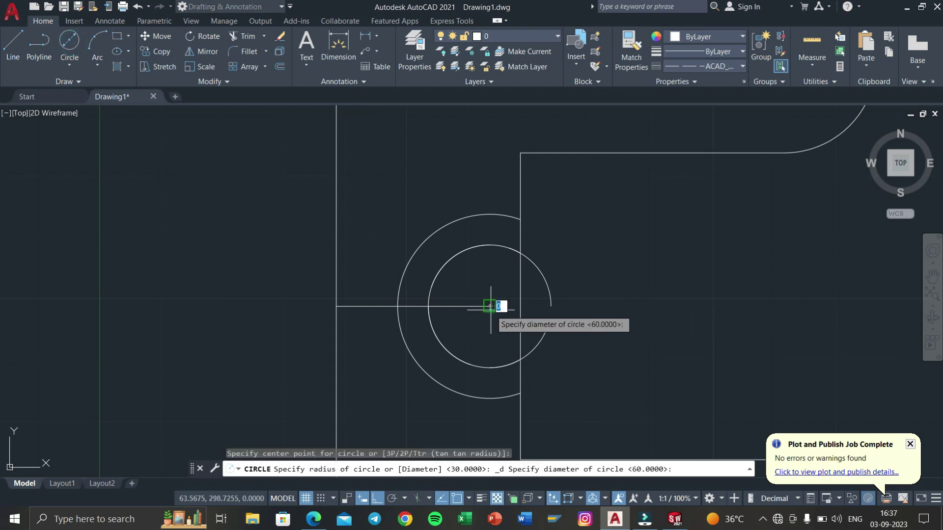
{"action": "type", "text": "30"}
{"action": "key", "text": "Return"}
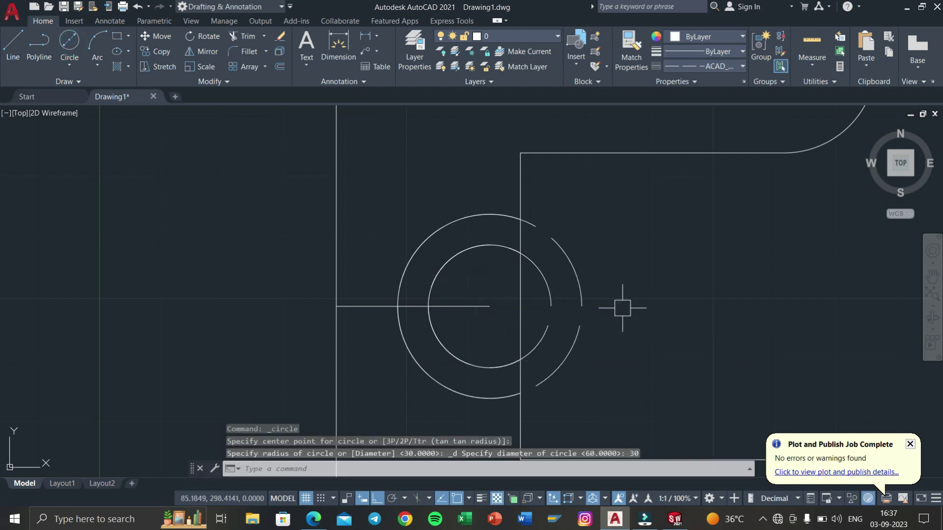
Set the linetype scale to 0.5 and erase the horizontal construction line
{"action": "type", "text": "lts"}
{"action": "key", "text": "Return"}
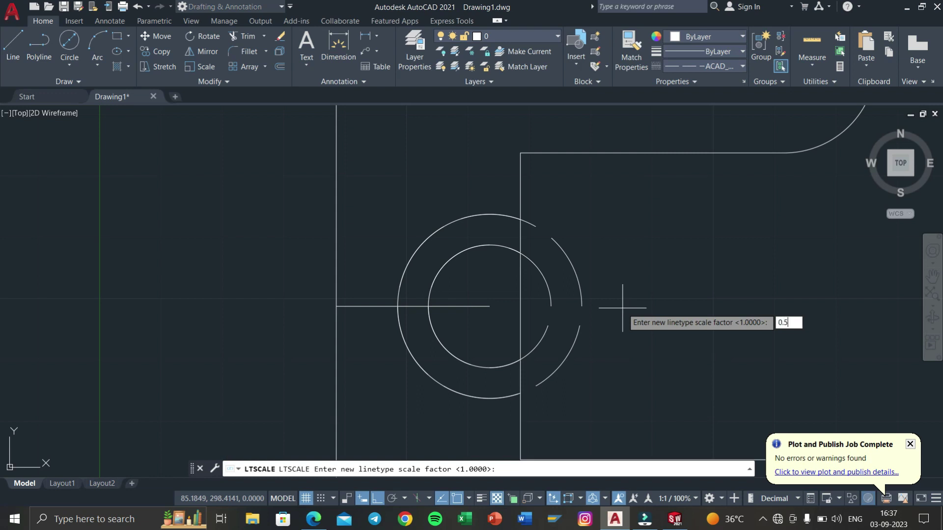
{"action": "key", "text": "Return"}
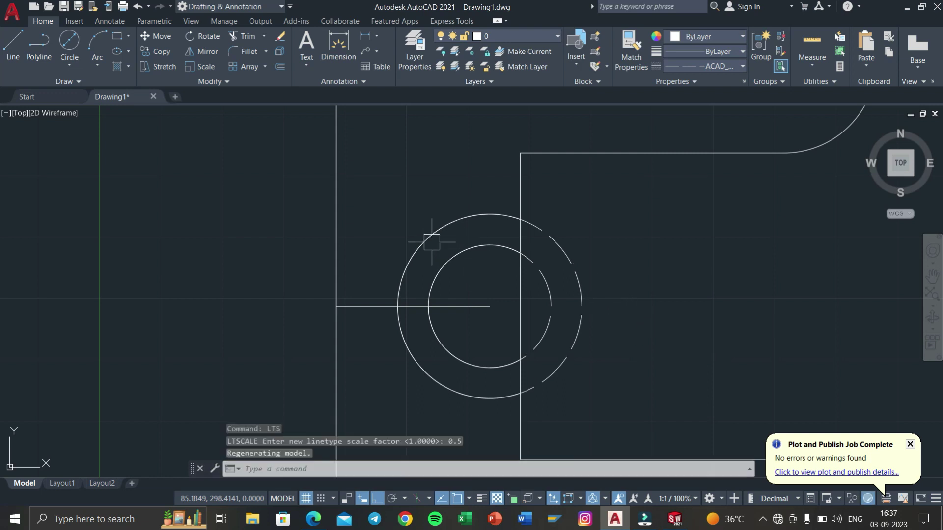
{"action": "left_click", "coordinate": [458, 304]}
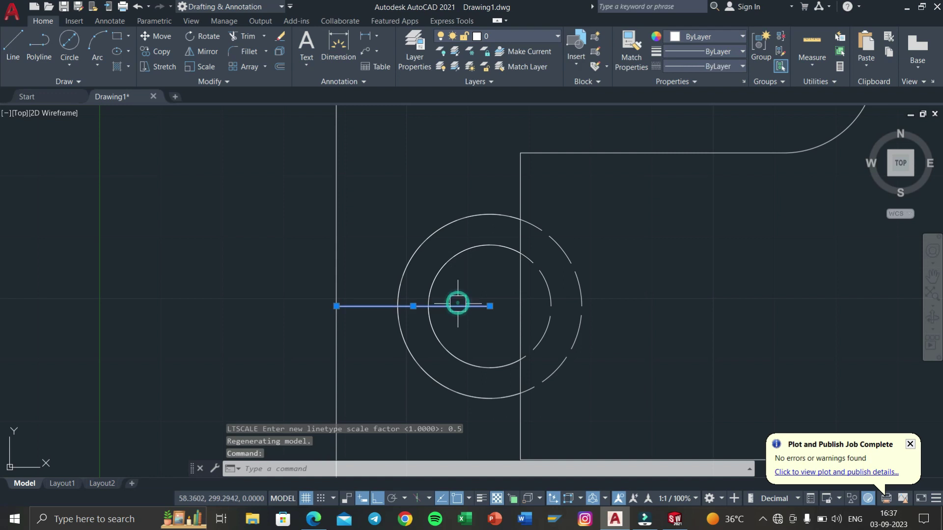
{"action": "key", "text": "Delete"}
Pan to the front view with the large arc and bring up the D6.pdf reference
{"action": "scroll", "coordinate": [638, 339], "scroll_direction": "down", "scroll_amount": 5}
{"action": "scroll", "coordinate": [599, 321], "scroll_direction": "up", "scroll_amount": 2}
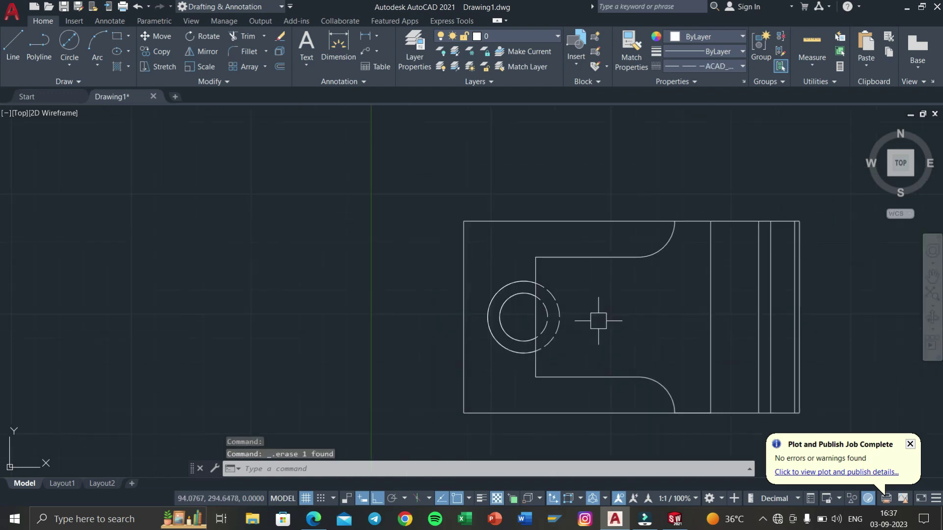
{"action": "middle_click_drag", "start_coordinate": [598, 321], "coordinate": [527, 151]}
{"action": "scroll", "coordinate": [563, 244], "scroll_direction": "down", "scroll_amount": 3}
{"action": "scroll", "coordinate": [545, 381], "scroll_direction": "up", "scroll_amount": 2}
{"action": "scroll", "coordinate": [545, 381], "scroll_direction": "up", "scroll_amount": 3}
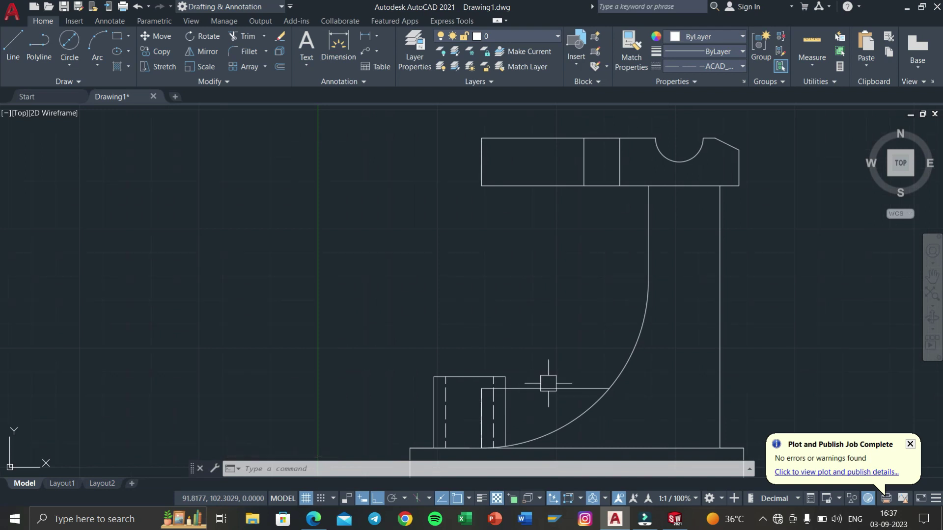
{"action": "left_click", "coordinate": [313, 519]}
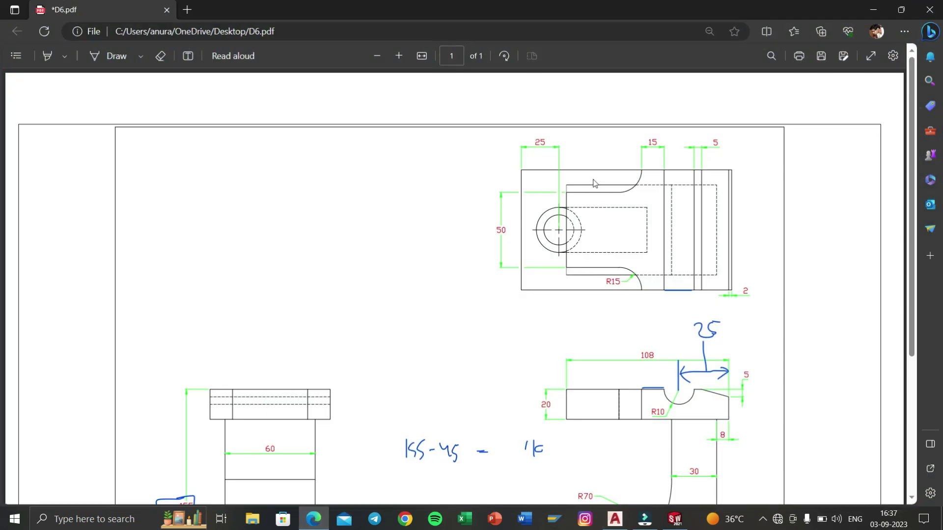
Check the front and side views in D6.pdf, then minimise Edge back to AutoCAD
{"action": "scroll", "coordinate": [418, 368], "scroll_direction": "down", "scroll_amount": 3}
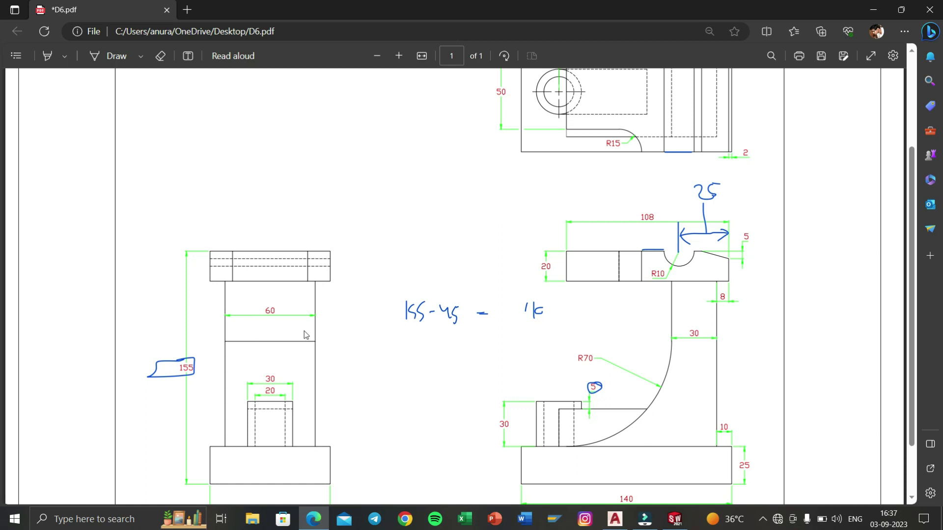
{"action": "scroll", "coordinate": [275, 342], "scroll_direction": "up", "scroll_amount": 3}
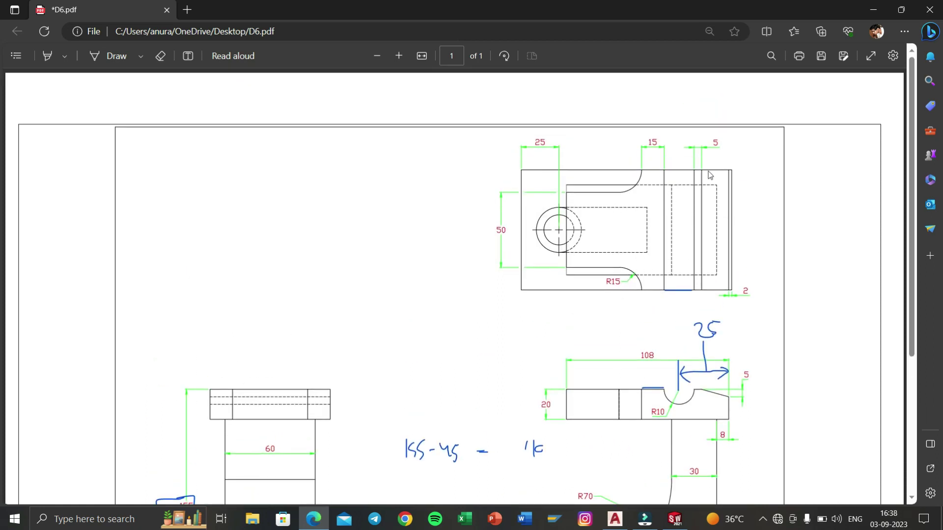
{"action": "left_click", "coordinate": [874, 9]}
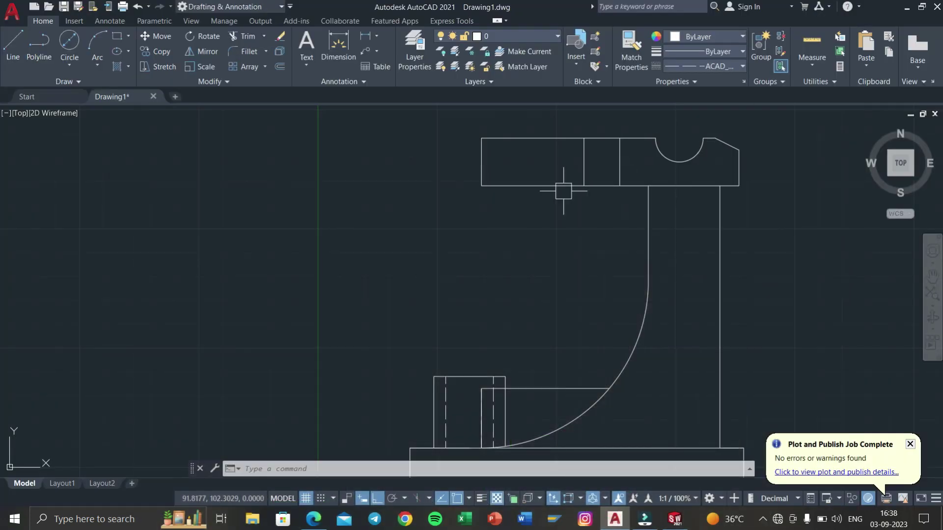
Pan between the top and front views and abandon a first vertical construction line attempt
{"action": "scroll", "coordinate": [521, 377], "scroll_direction": "down", "scroll_amount": 2}
{"action": "middle_click_drag", "start_coordinate": [508, 311], "coordinate": [516, 432]}
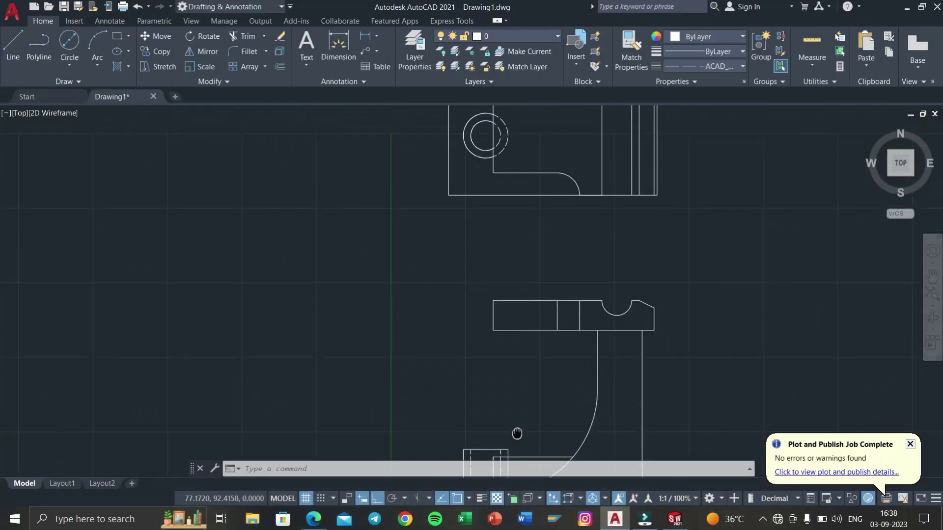
{"action": "left_click", "coordinate": [13, 63]}
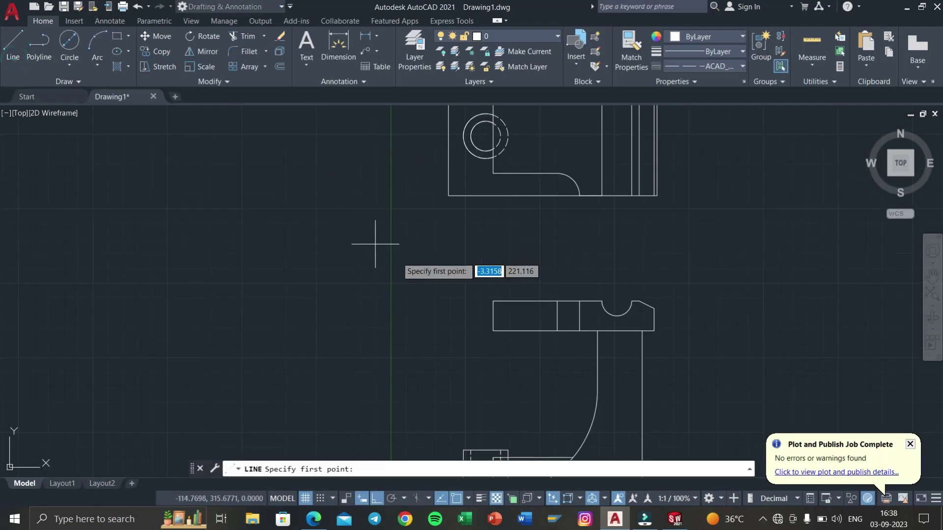
{"action": "middle_click_drag", "start_coordinate": [435, 286], "coordinate": [424, 215]}
{"action": "key", "text": "Escape"}
{"action": "key", "text": "Escape"}
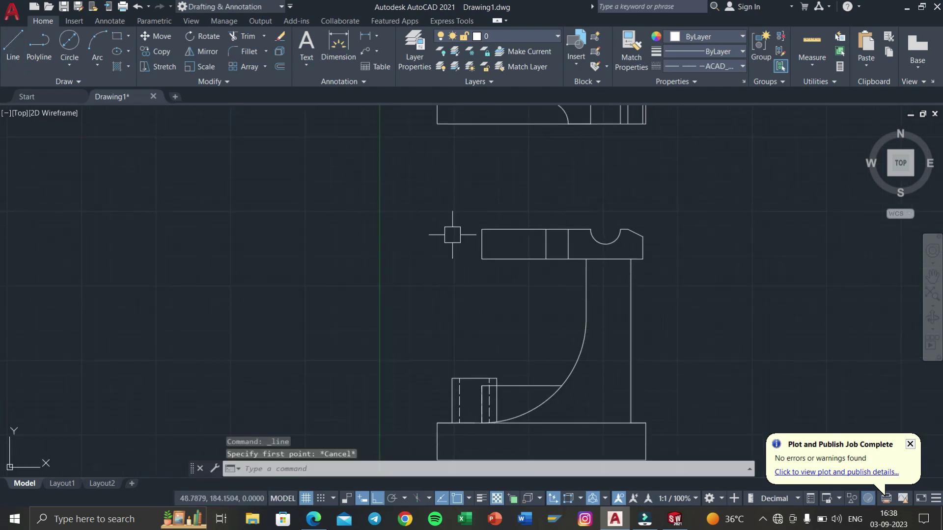
{"action": "key", "text": "Escape"}
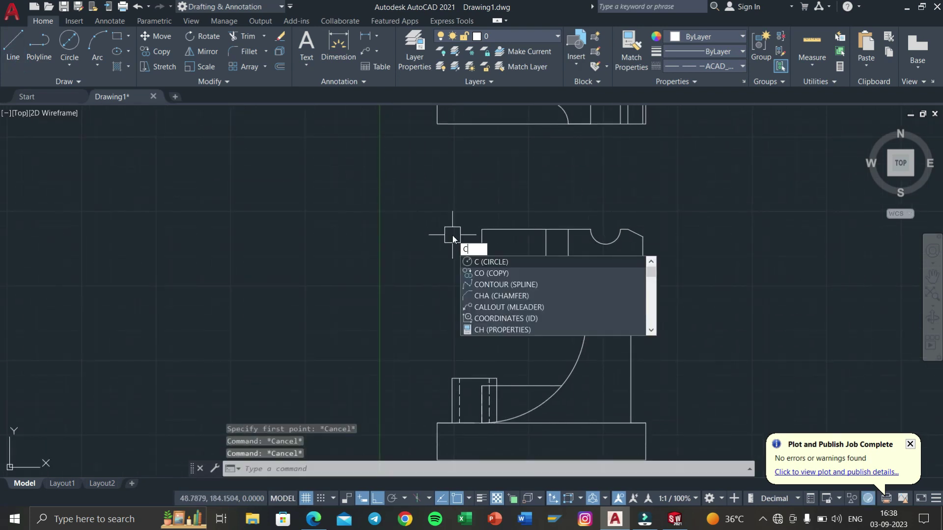
{"action": "key", "text": "Escape"}
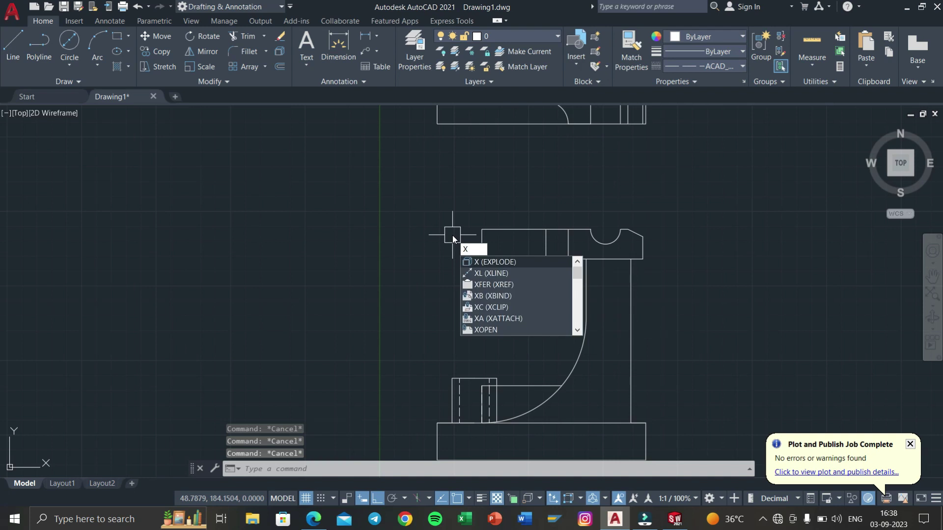
{"action": "type", "text": "l"}
{"action": "key", "text": "Return"}
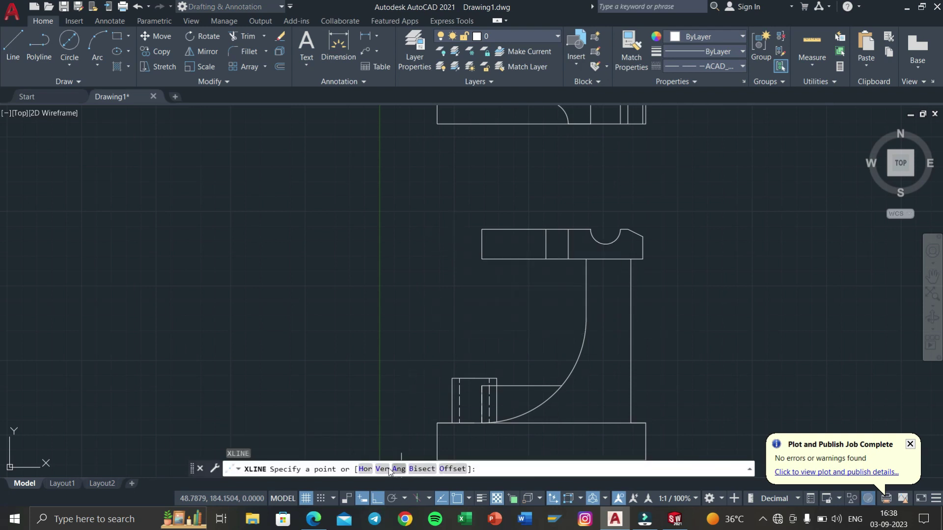
{"action": "left_click", "coordinate": [389, 469]}
{"action": "scroll", "coordinate": [492, 402], "scroll_direction": "up", "scroll_amount": 4}
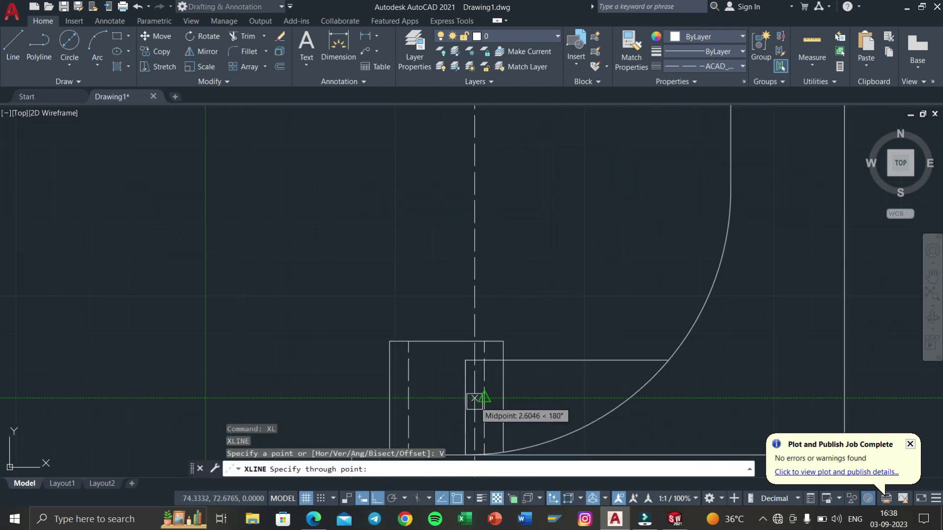
{"action": "key", "text": "Escape"}
{"action": "key", "text": "Escape"}
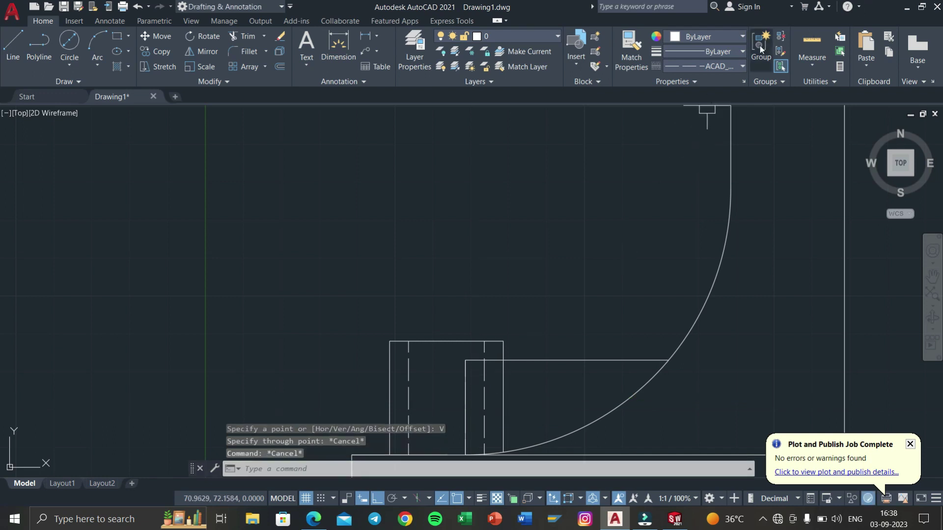
Reset the linetype to ByLayer and place a vertical construction line through the slot end
{"action": "left_click", "coordinate": [736, 66]}
{"action": "left_click", "coordinate": [706, 79]}
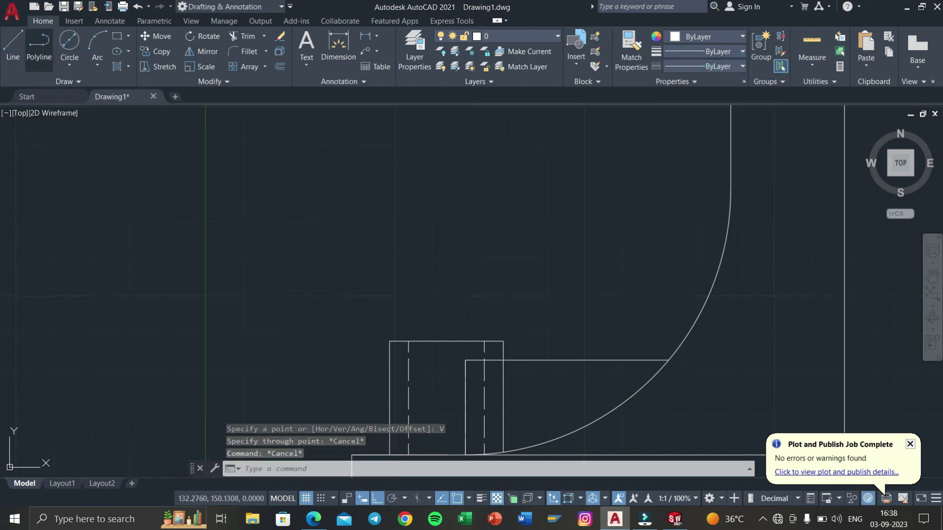
{"action": "type", "text": "xl"}
{"action": "key", "text": "Return"}
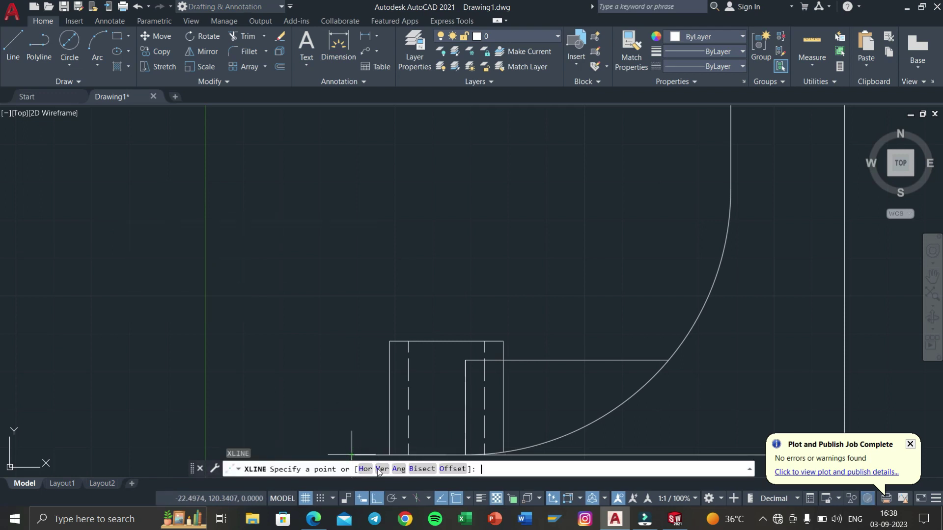
{"action": "left_click", "coordinate": [381, 469]}
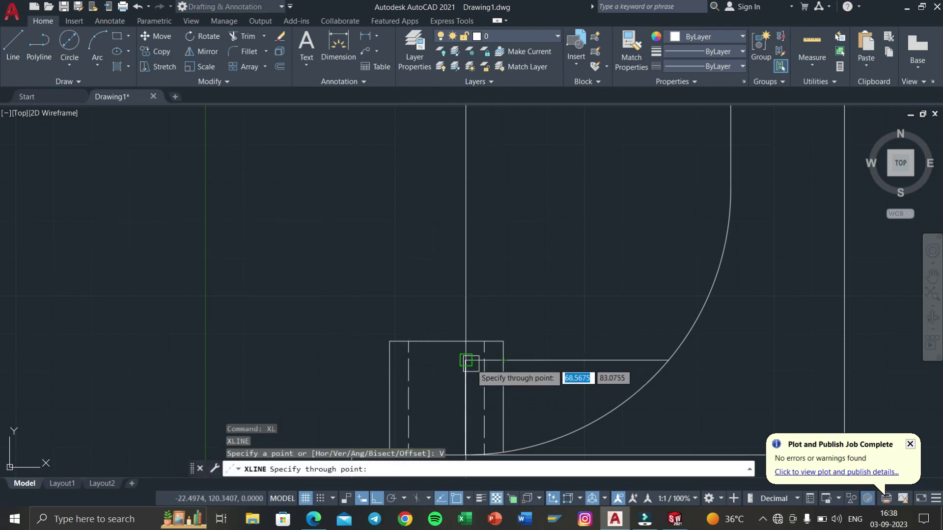
{"action": "scroll", "coordinate": [467, 361], "scroll_direction": "down", "scroll_amount": 4}
{"action": "middle_click_drag", "start_coordinate": [512, 257], "coordinate": [520, 350]}
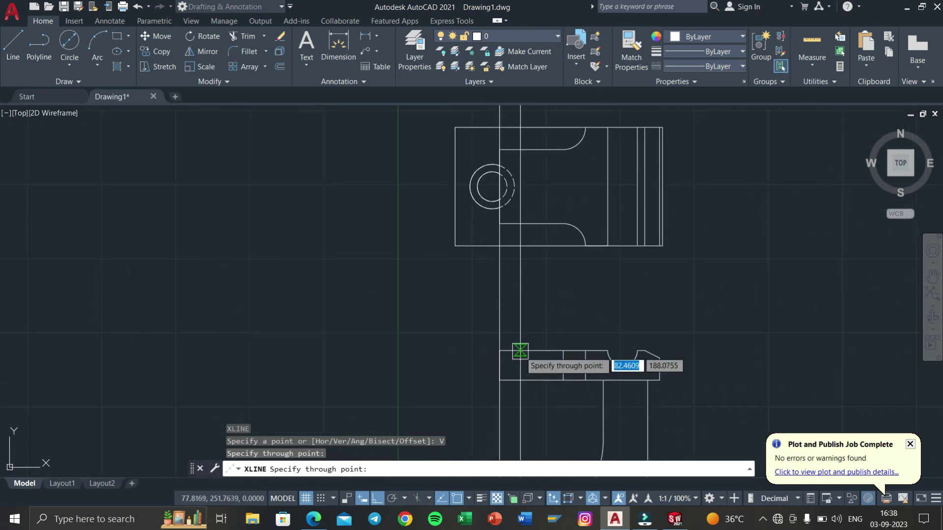
{"action": "key", "text": "Escape"}
{"action": "key", "text": "Escape"}
Draw a line 5 units down from the slot edge, then across past the fillet arc
{"action": "type", "text": "l"}
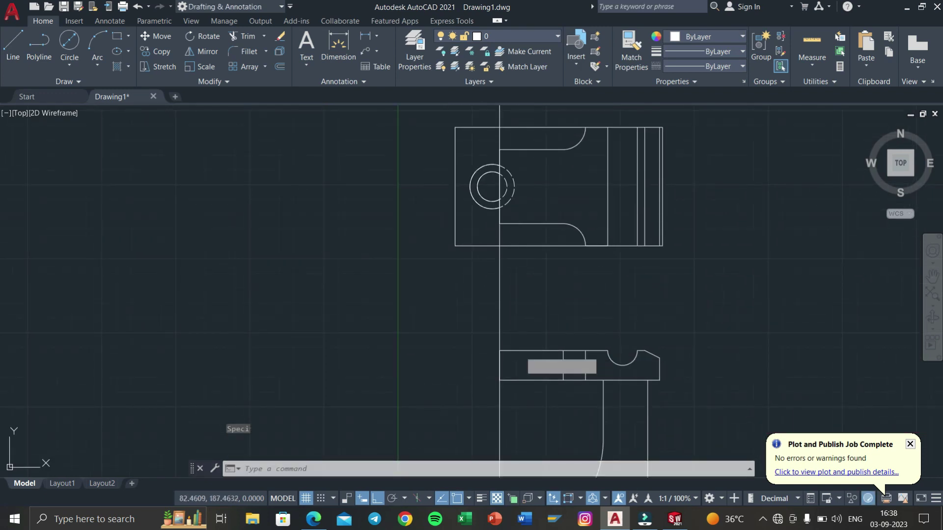
{"action": "key", "text": "Return"}
{"action": "scroll", "coordinate": [491, 233], "scroll_direction": "up", "scroll_amount": 2}
{"action": "scroll", "coordinate": [491, 246], "scroll_direction": "up", "scroll_amount": 2}
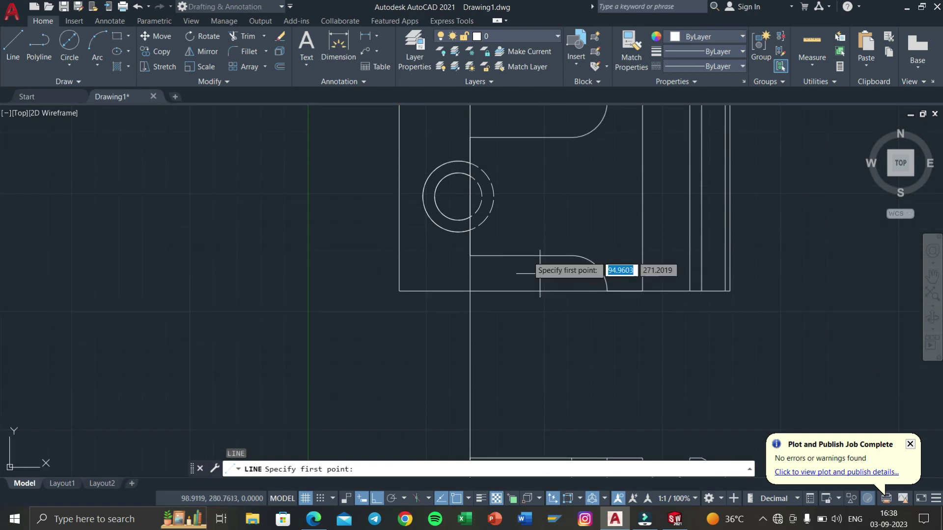
{"action": "scroll", "coordinate": [474, 274], "scroll_direction": "up", "scroll_amount": 2}
{"action": "left_click", "coordinate": [437, 261]}
{"action": "type", "text": "5"}
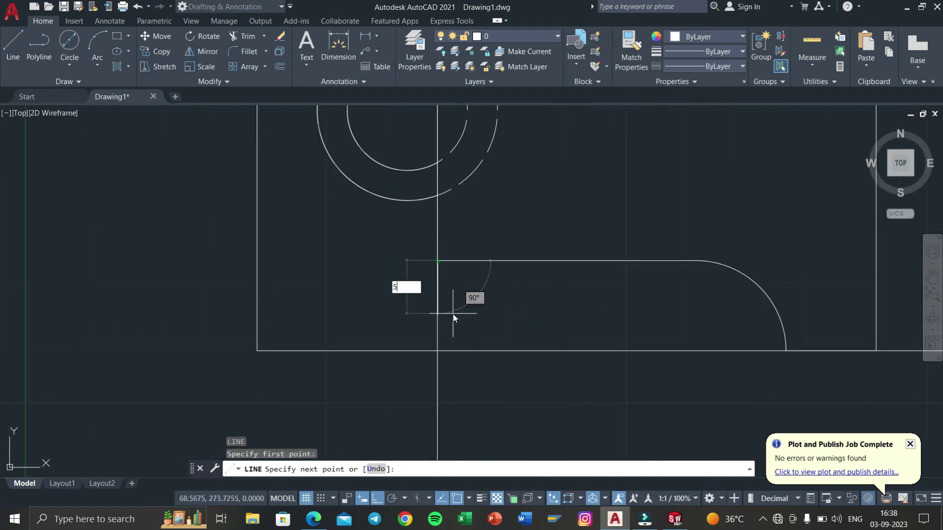
{"action": "key", "text": "Return"}
{"action": "scroll", "coordinate": [758, 284], "scroll_direction": "up", "scroll_amount": 2}
{"action": "scroll", "coordinate": [747, 311], "scroll_direction": "up", "scroll_amount": 2}
{"action": "middle_click_drag", "start_coordinate": [687, 294], "coordinate": [671, 293]}
{"action": "left_click", "coordinate": [765, 282]}
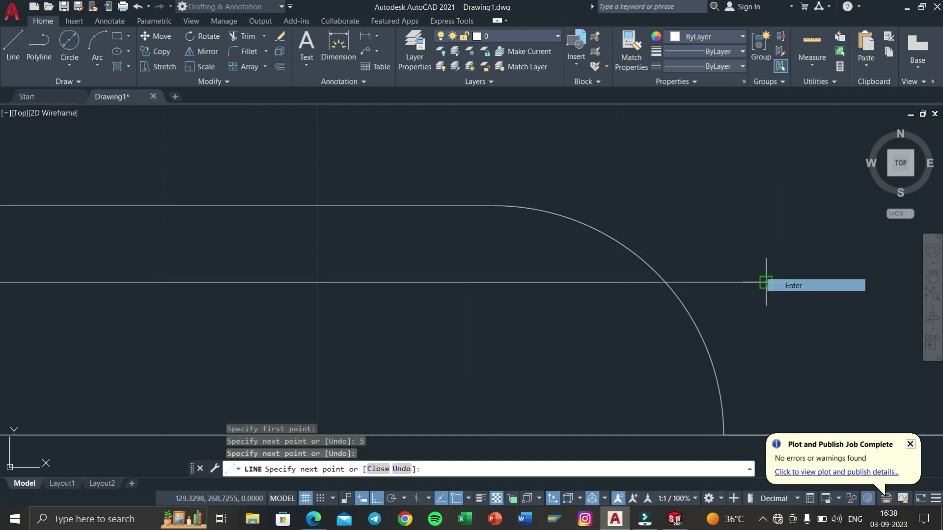
{"action": "key", "text": "Return"}
Trim the new line back to the fillet arc
{"action": "type", "text": "tr"}
{"action": "key", "text": "Return"}
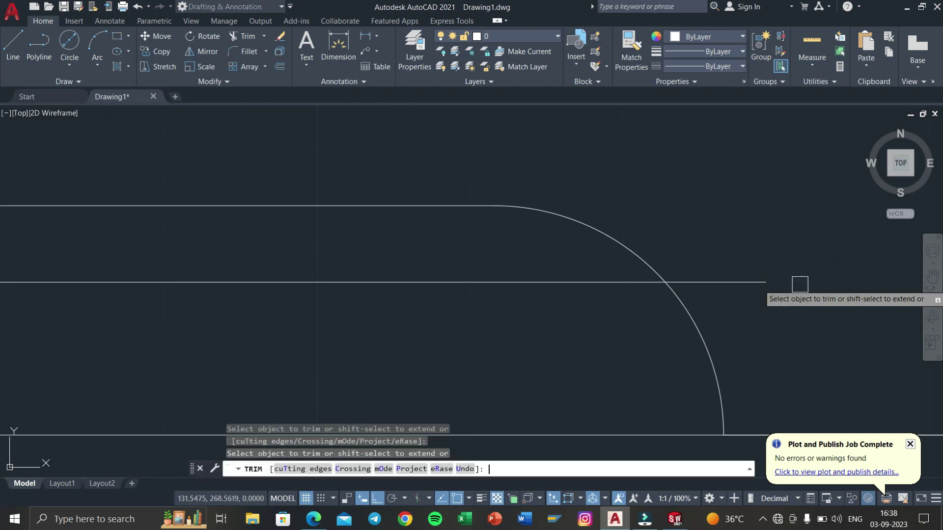
{"action": "left_click", "coordinate": [744, 281]}
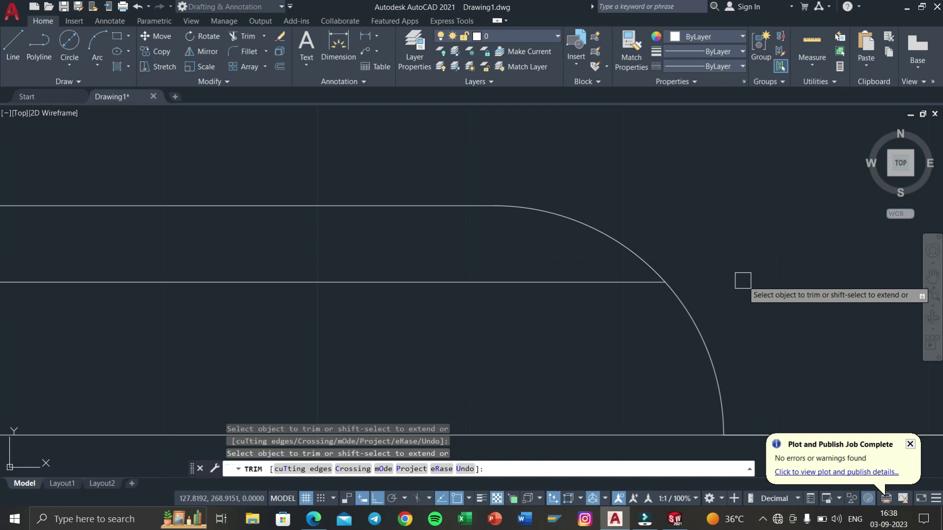
{"action": "key", "text": "Escape"}
{"action": "scroll", "coordinate": [722, 295], "scroll_direction": "down", "scroll_amount": 2}
{"action": "scroll", "coordinate": [633, 295], "scroll_direction": "down", "scroll_amount": 3}
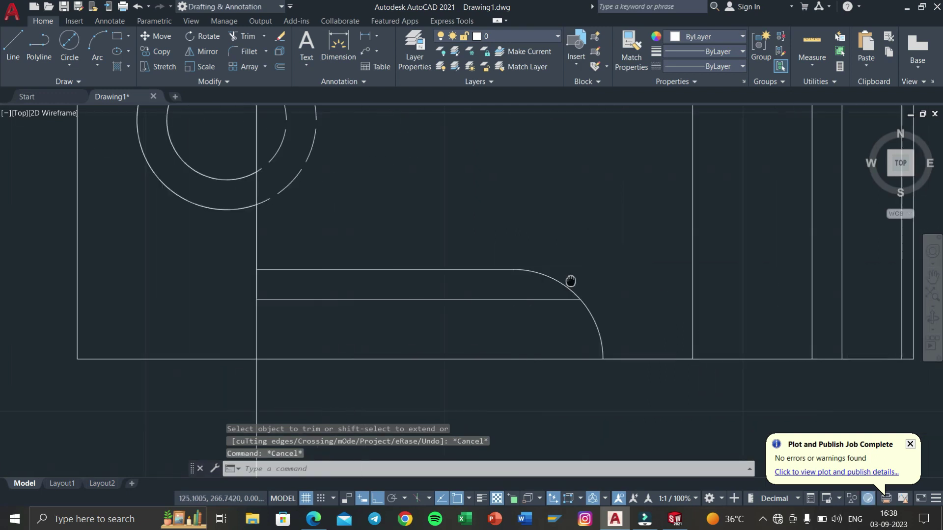
{"action": "scroll", "coordinate": [545, 250], "scroll_direction": "down", "scroll_amount": 4}
Set new lines to the dashed ACAD_ISO02W100 linetype and bring up the D6.pdf reference
{"action": "left_click", "coordinate": [715, 67]}
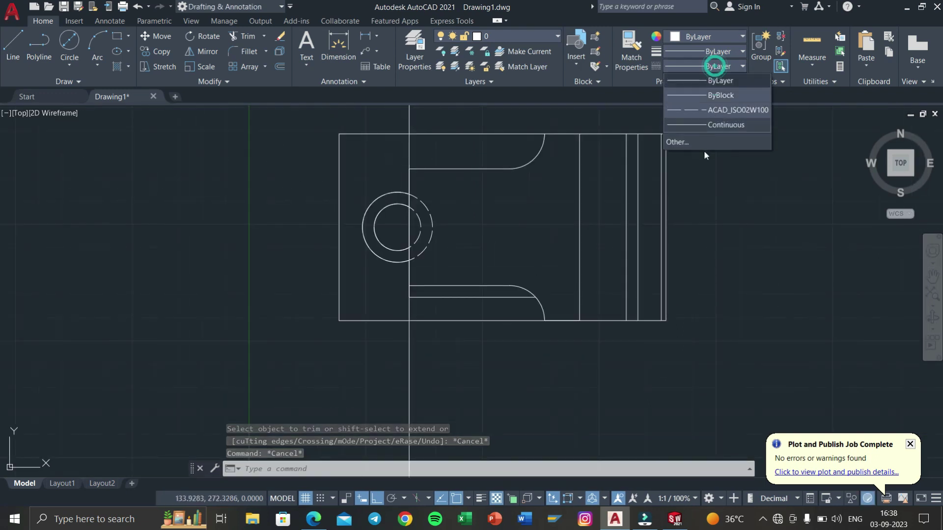
{"action": "left_click", "coordinate": [705, 107]}
{"action": "scroll", "coordinate": [707, 265], "scroll_direction": "down", "scroll_amount": 3}
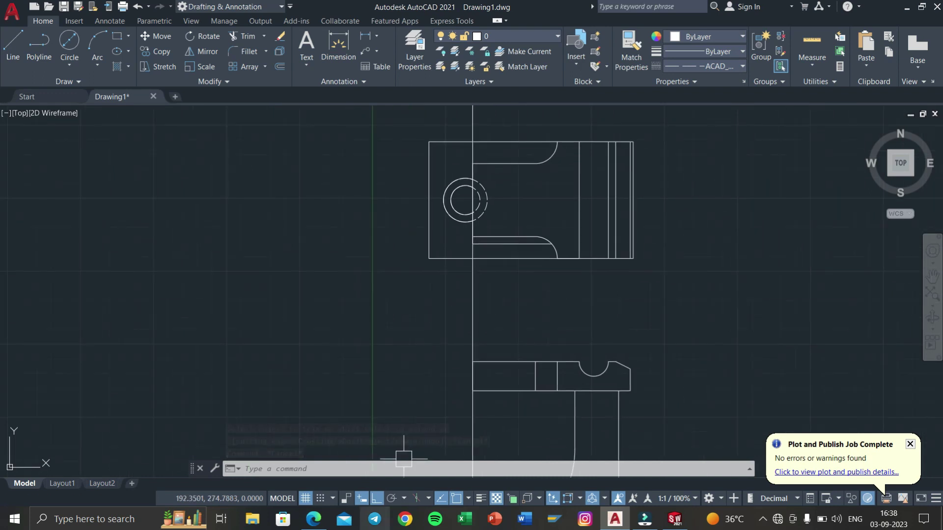
{"action": "left_click", "coordinate": [311, 524]}
Check the dimensions in D6.pdf, then minimise Edge to return to AutoCAD
{"action": "scroll", "coordinate": [632, 349], "scroll_direction": "down", "scroll_amount": 2}
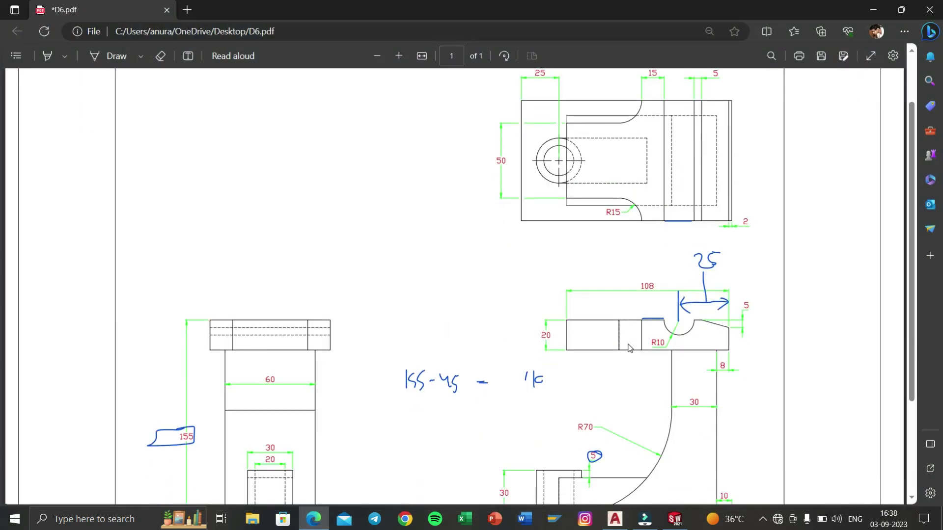
{"action": "scroll", "coordinate": [630, 348], "scroll_direction": "down", "scroll_amount": 2}
{"action": "scroll", "coordinate": [699, 271], "scroll_direction": "up", "scroll_amount": 3}
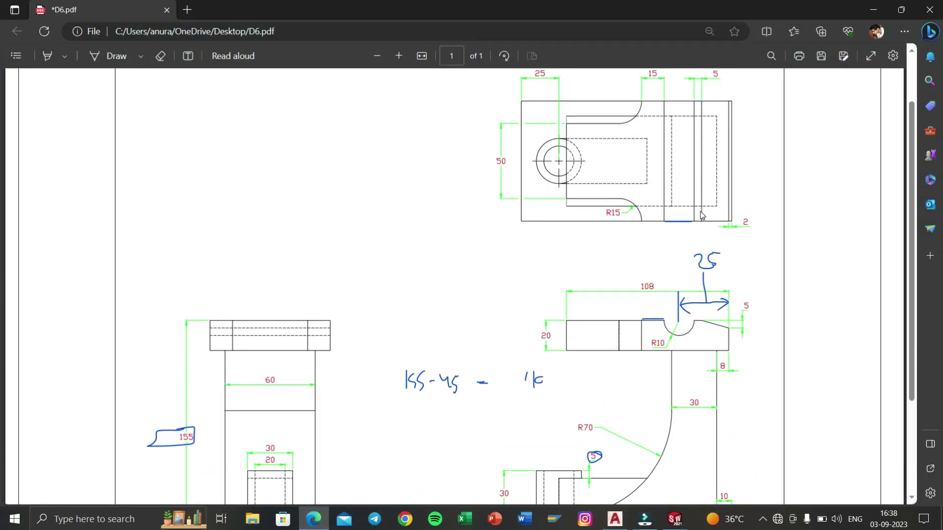
{"action": "scroll", "coordinate": [702, 215], "scroll_direction": "up", "scroll_amount": 2}
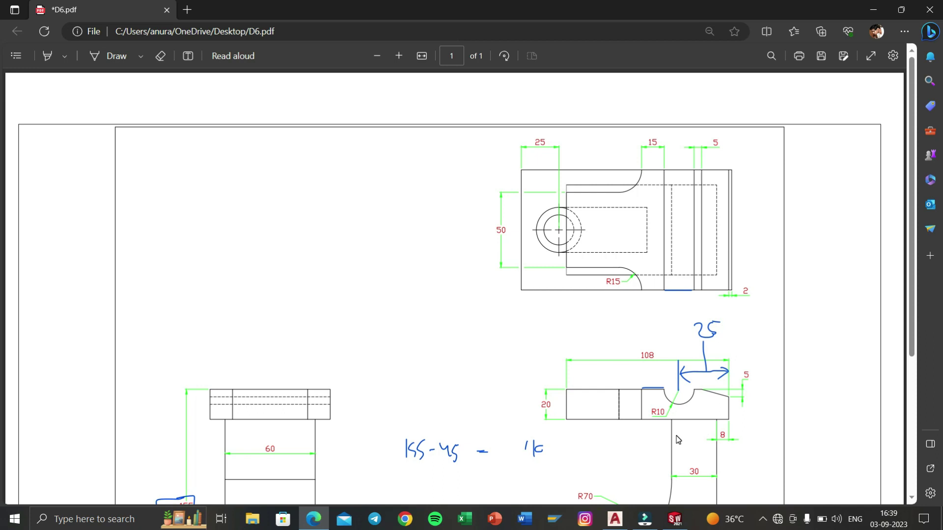
{"action": "left_click", "coordinate": [881, 13]}
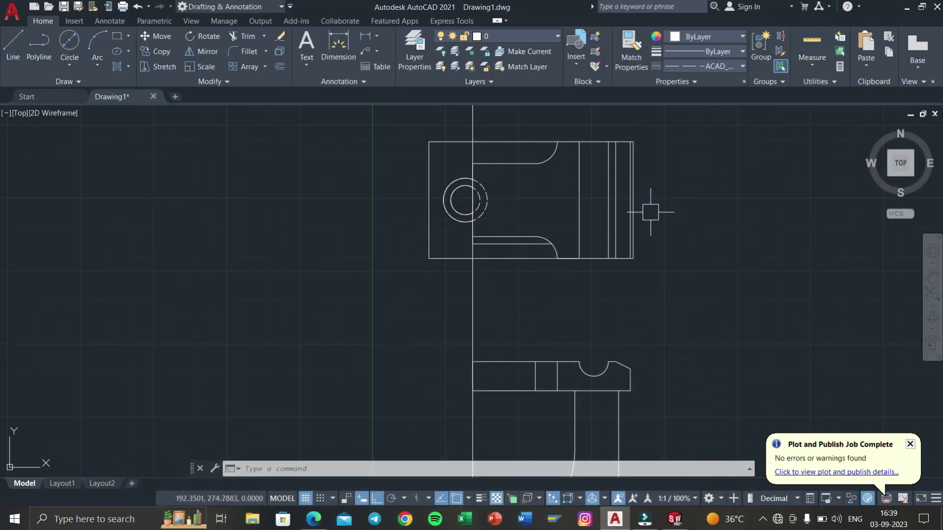
Drop two vertical XLINE projection lines from the front view into the top view
{"action": "type", "text": "xl"}
{"action": "key", "text": "Return"}
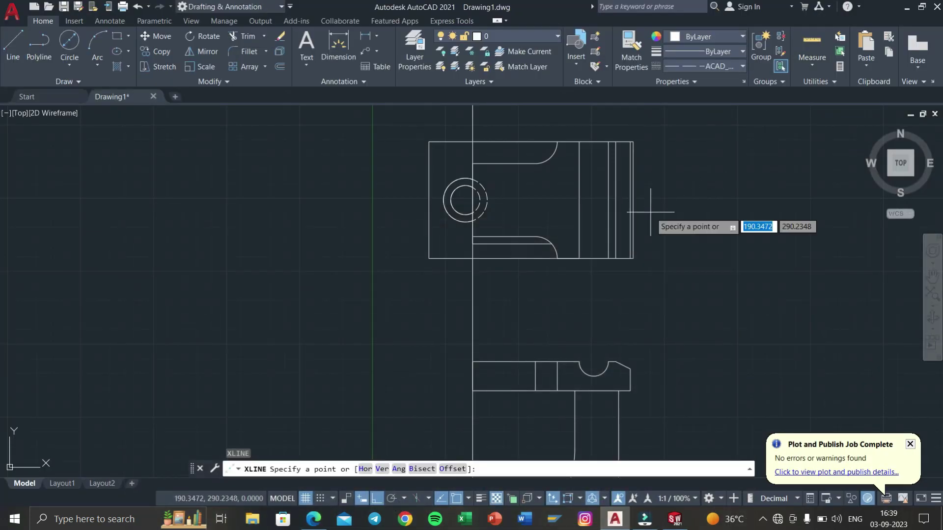
{"action": "left_click", "coordinate": [388, 470]}
{"action": "middle_click_drag", "start_coordinate": [591, 412], "coordinate": [549, 371]}
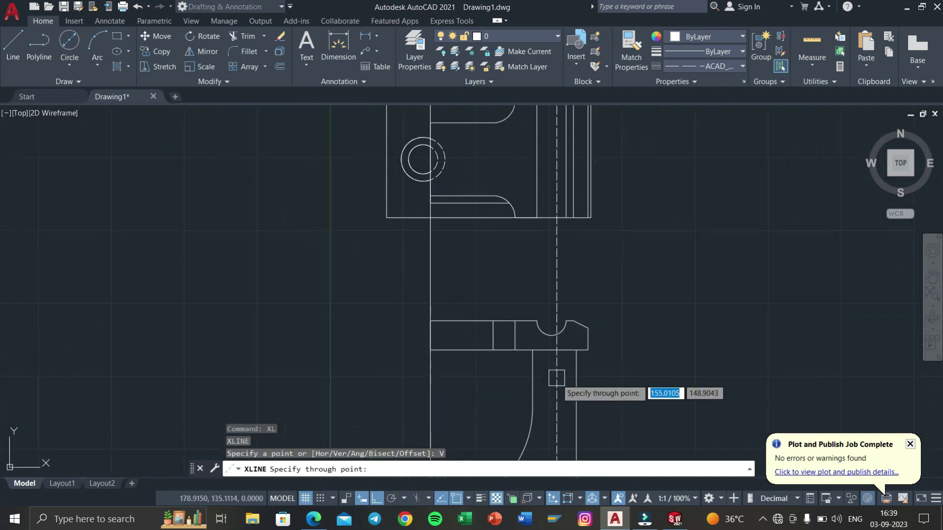
{"action": "left_click", "coordinate": [532, 350]}
{"action": "left_click", "coordinate": [576, 350]}
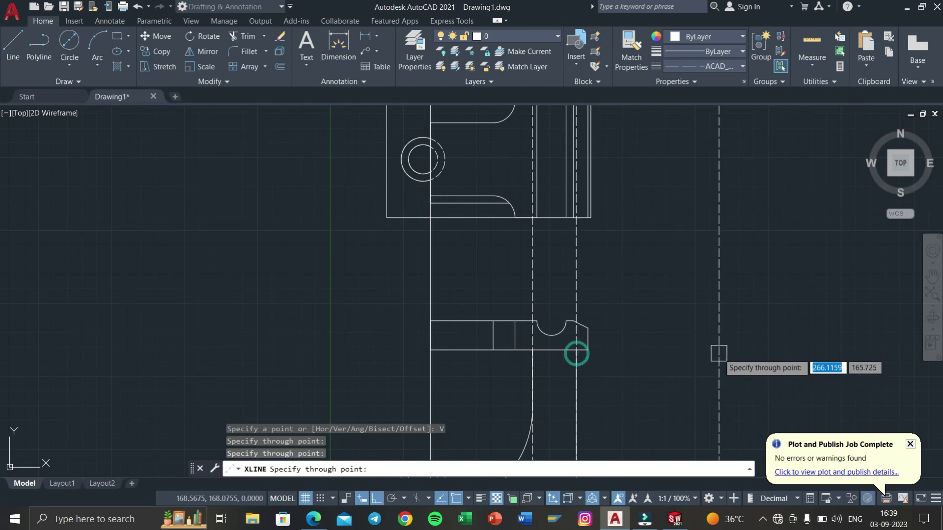
{"action": "key", "text": "Escape"}
{"action": "key", "text": "Escape"}
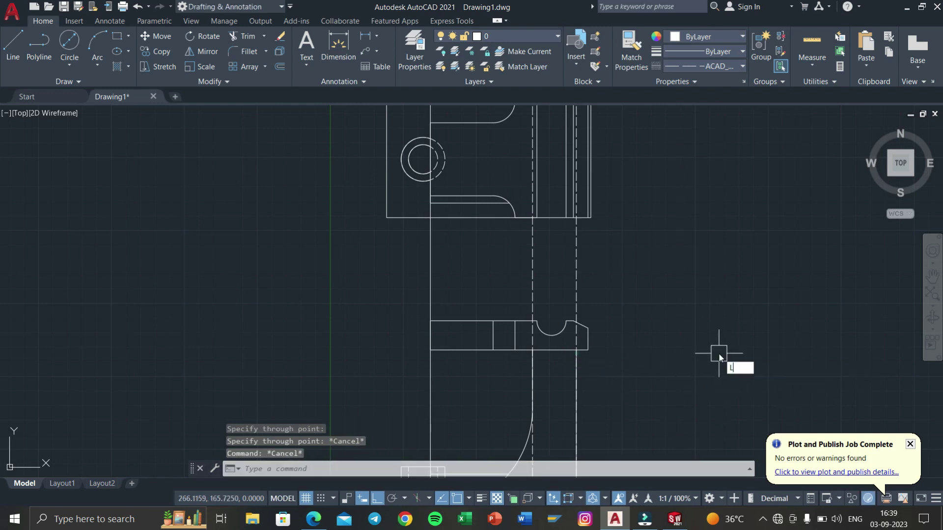
Draw the dashed hidden line from the lower slot's fillet arc to the projection line
{"action": "key", "text": "Return"}
{"action": "scroll", "coordinate": [484, 203], "scroll_direction": "up", "scroll_amount": 4}
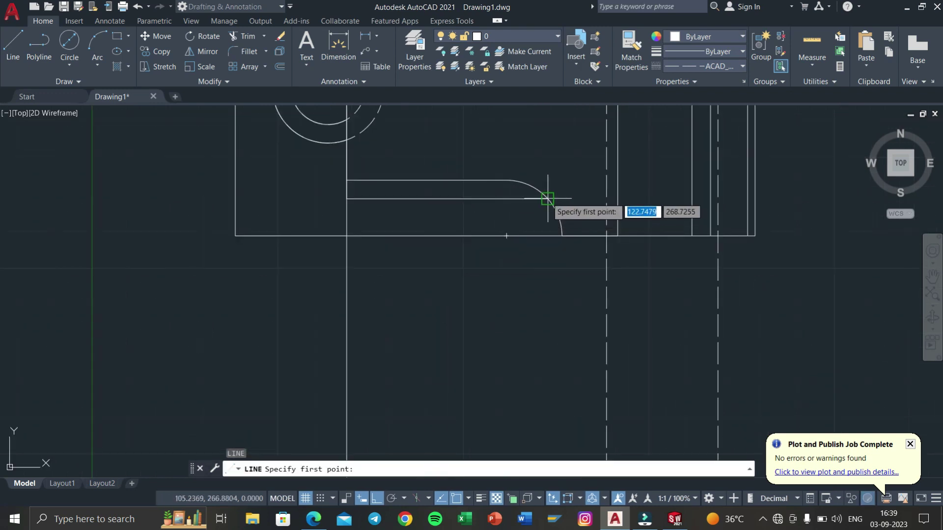
{"action": "left_click", "coordinate": [717, 198]}
{"action": "scroll", "coordinate": [717, 201], "scroll_direction": "up", "scroll_amount": 2}
{"action": "scroll", "coordinate": [717, 201], "scroll_direction": "up", "scroll_amount": 2}
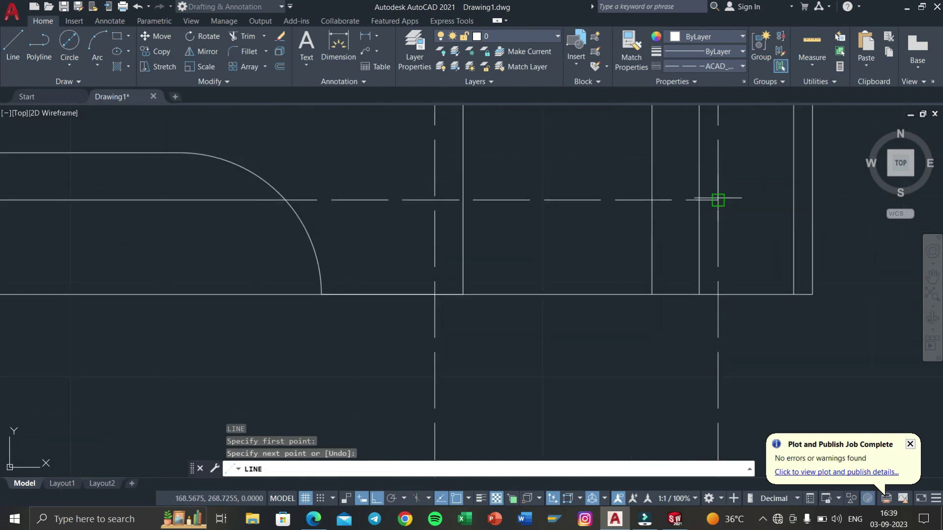
{"action": "left_click", "coordinate": [664, 188]}
{"action": "key", "text": "Return"}
{"action": "scroll", "coordinate": [673, 189], "scroll_direction": "down", "scroll_amount": 5}
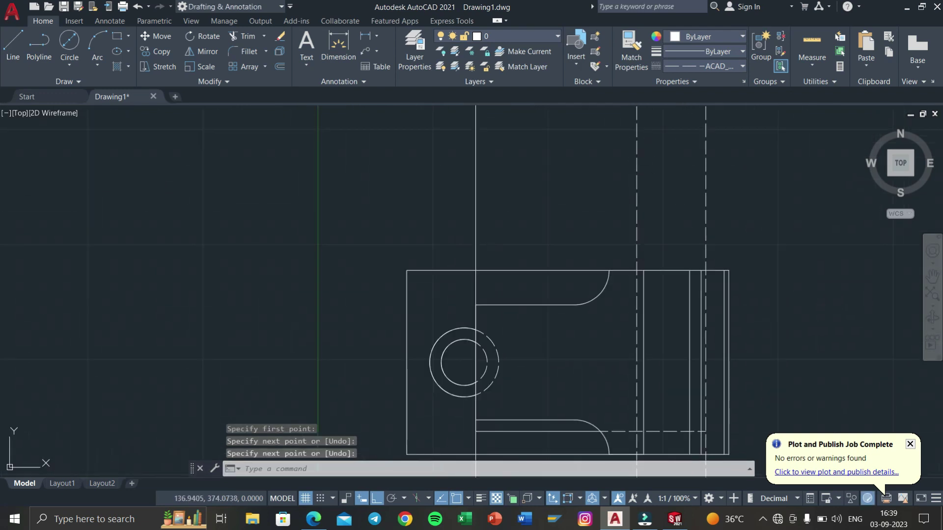
{"action": "scroll", "coordinate": [626, 264], "scroll_direction": "up", "scroll_amount": 4}
{"action": "scroll", "coordinate": [609, 266], "scroll_direction": "down", "scroll_amount": 4}
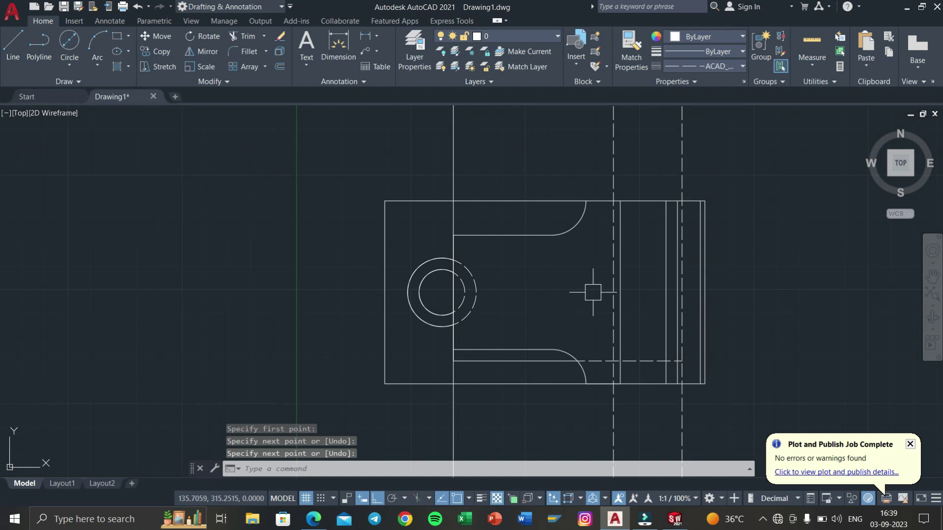
{"action": "key", "text": "Escape"}
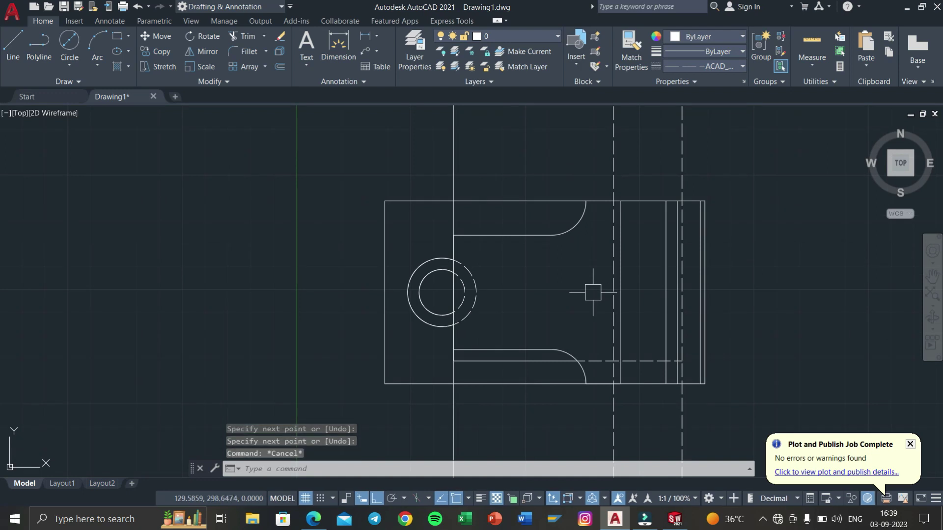
{"action": "type", "text": "MI"}
{"action": "key", "text": "Return"}
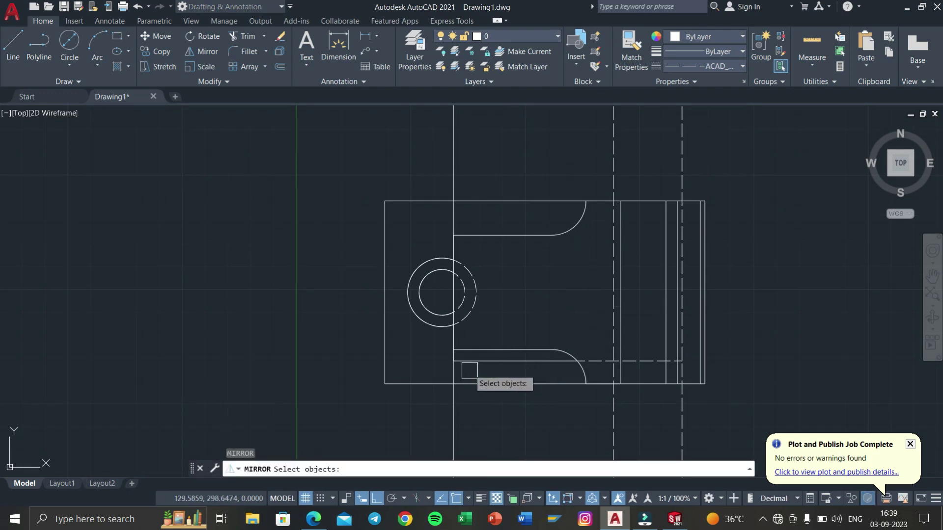
Mirror the lower slot lines and dashed hidden line across a horizontal axis through the hole centre, keeping the originals
{"action": "scroll", "coordinate": [447, 338], "scroll_direction": "up", "scroll_amount": 5}
{"action": "left_click", "coordinate": [427, 333]}
{"action": "left_click", "coordinate": [442, 348]}
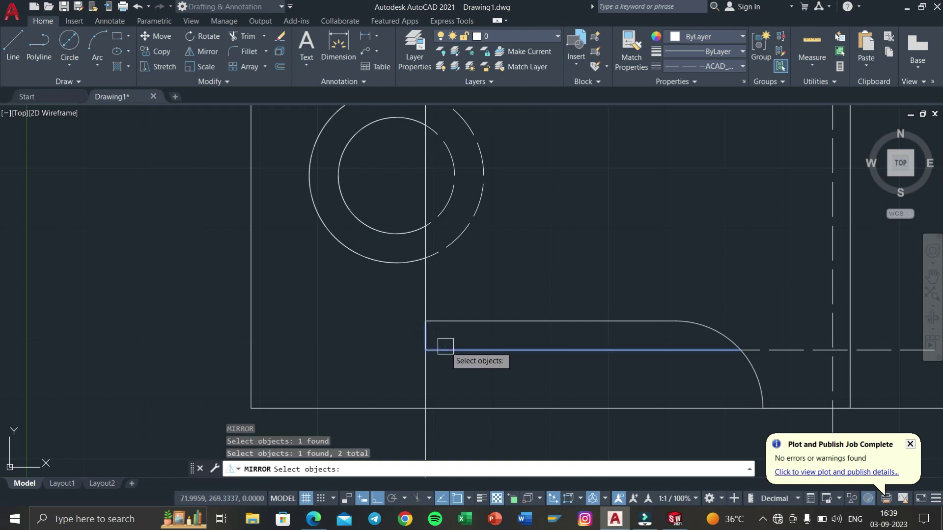
{"action": "left_click", "coordinate": [768, 349]}
{"action": "scroll", "coordinate": [784, 348], "scroll_direction": "down", "scroll_amount": 4}
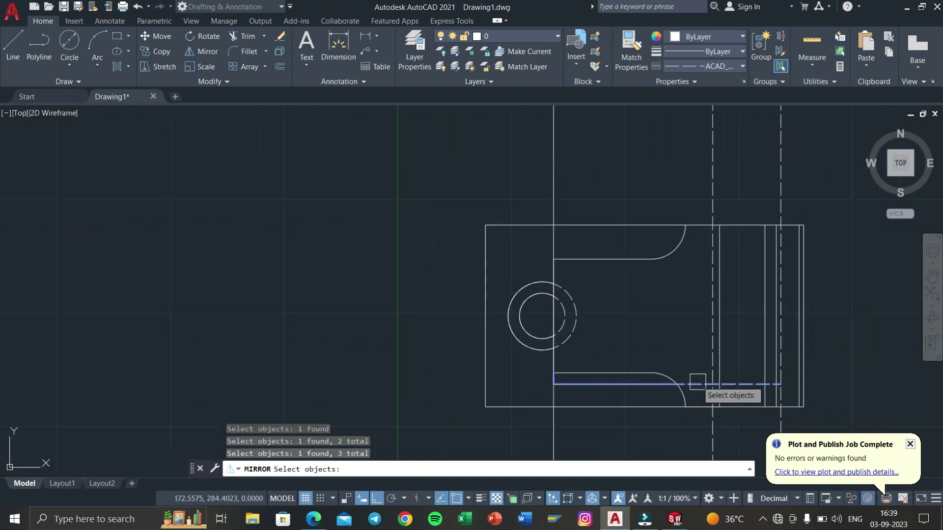
{"action": "type", "text": "MI"}
{"action": "key", "text": "Return"}
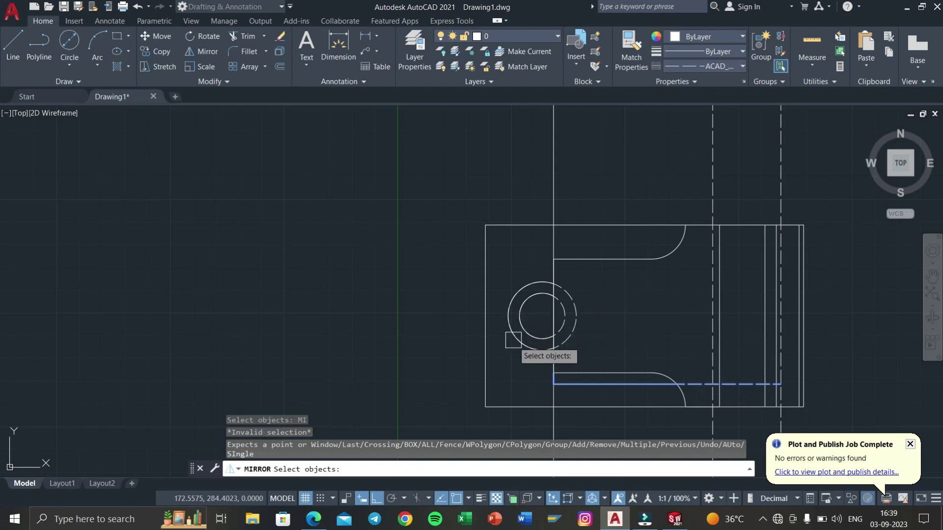
{"action": "key", "text": "Return"}
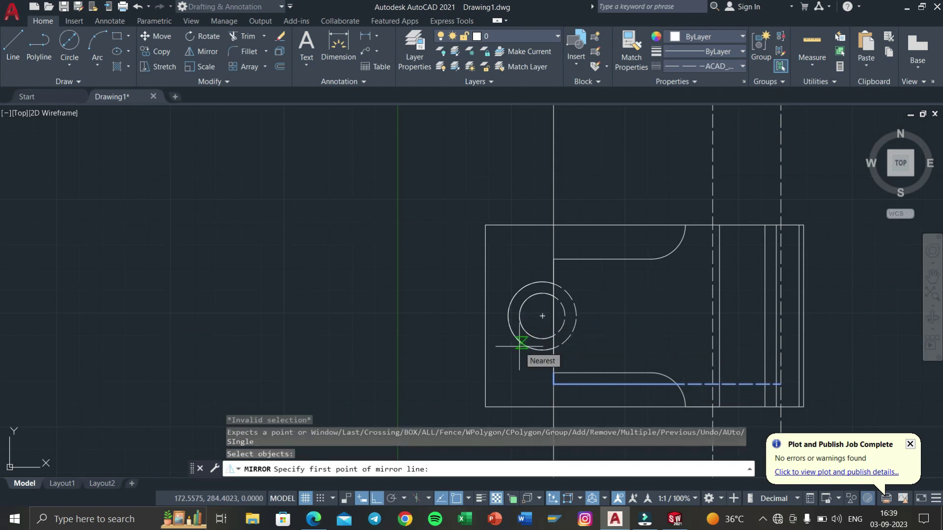
{"action": "left_click", "coordinate": [482, 314]}
{"action": "left_click", "coordinate": [542, 315]}
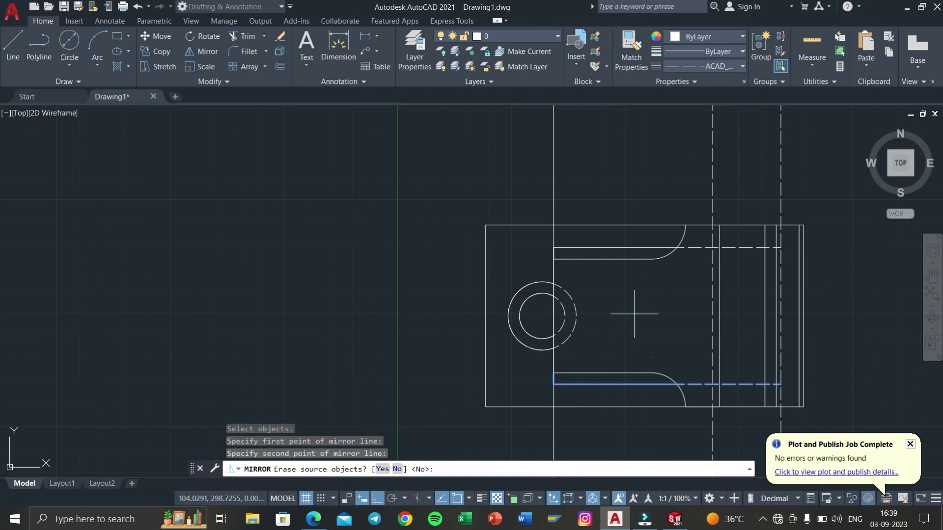
{"action": "type", "text": "N"}
{"action": "key", "text": "Return"}
{"action": "middle_click_drag", "start_coordinate": [661, 274], "coordinate": [549, 296]}
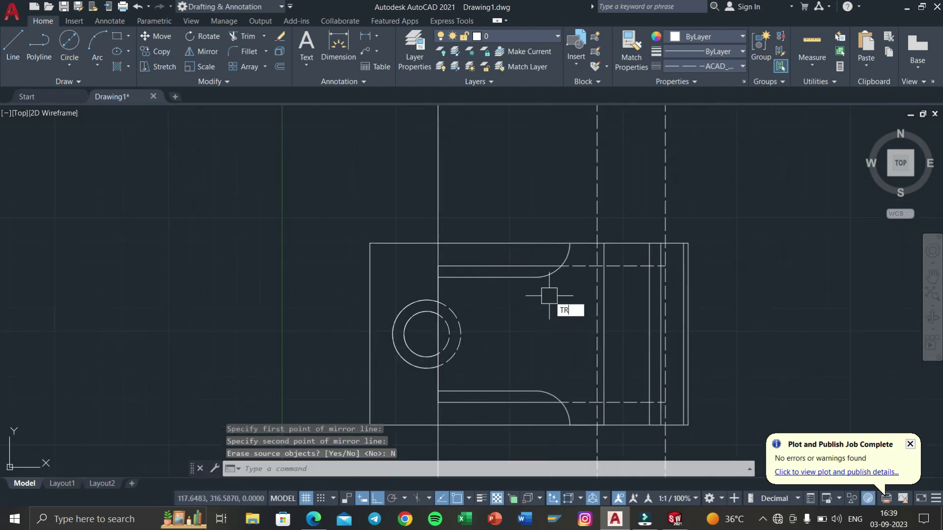
{"action": "type", "text": "tr"}
{"action": "key", "text": "Return"}
Fence-trim the upper parts of the projection lines and the tops of both dashed verticals
{"action": "left_click", "coordinate": [695, 189]}
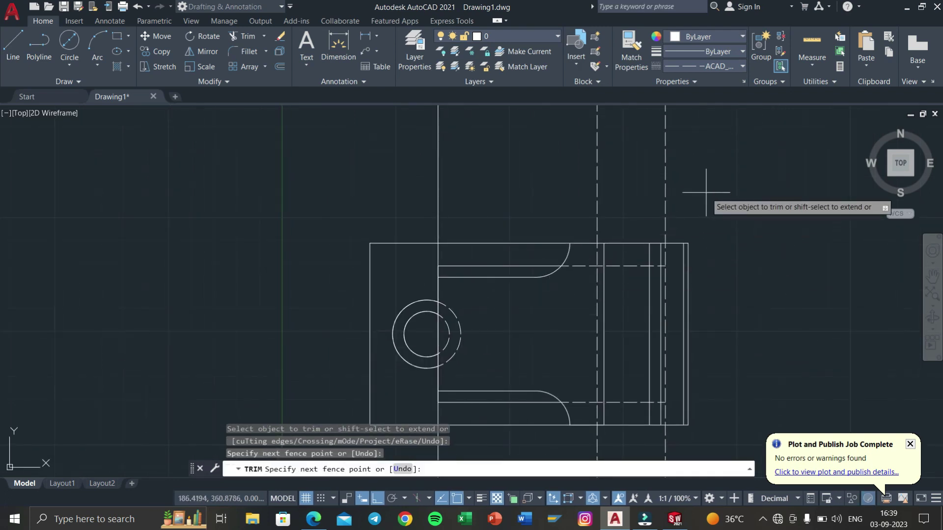
{"action": "left_click", "coordinate": [291, 198]}
{"action": "key", "text": "Return"}
{"action": "scroll", "coordinate": [771, 287], "scroll_direction": "up", "scroll_amount": 4}
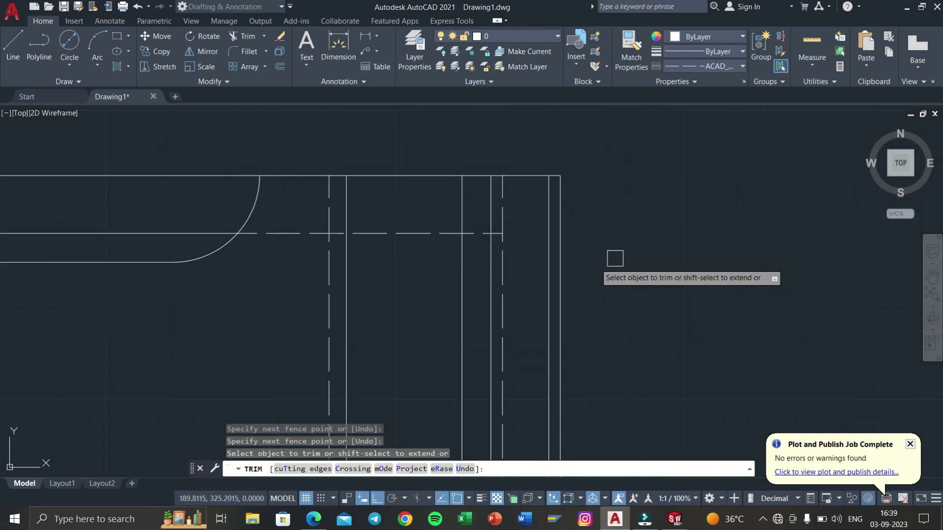
{"action": "left_click", "coordinate": [511, 210]}
{"action": "key", "text": "Return"}
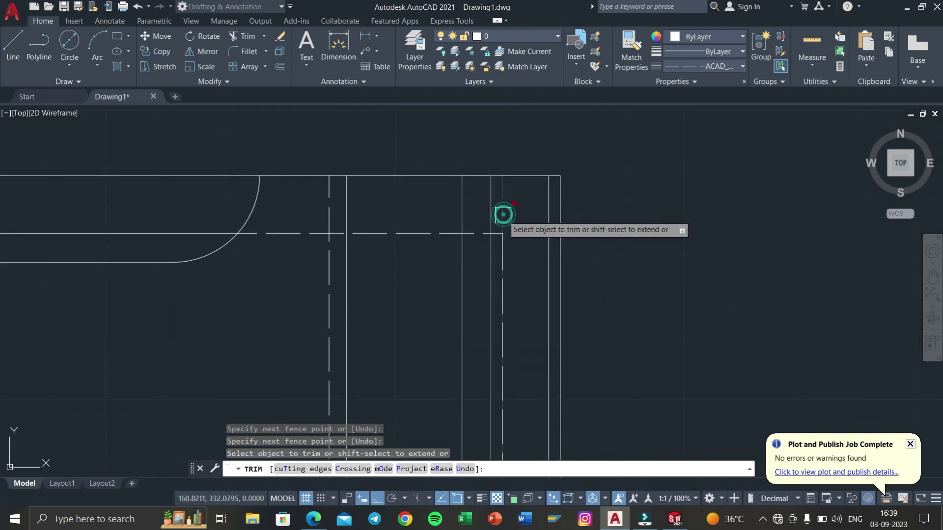
{"action": "left_click", "coordinate": [331, 212]}
{"action": "left_click", "coordinate": [509, 214]}
Trim the remaining overhanging line ends with further fences, then end the trim
{"action": "scroll", "coordinate": [508, 214], "scroll_direction": "down", "scroll_amount": 4}
{"action": "scroll", "coordinate": [488, 252], "scroll_direction": "up", "scroll_amount": 5}
{"action": "scroll", "coordinate": [484, 227], "scroll_direction": "up", "scroll_amount": 2}
{"action": "scroll", "coordinate": [511, 340], "scroll_direction": "down", "scroll_amount": 3}
{"action": "scroll", "coordinate": [512, 269], "scroll_direction": "up", "scroll_amount": 4}
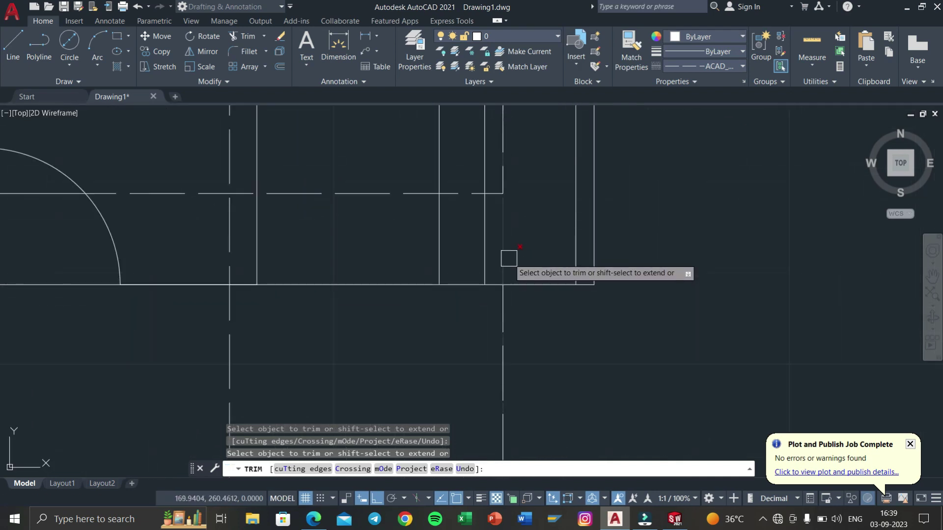
{"action": "left_click", "coordinate": [220, 251]}
{"action": "key", "text": "Return"}
{"action": "left_click", "coordinate": [229, 241]}
{"action": "scroll", "coordinate": [227, 248], "scroll_direction": "down", "scroll_amount": 3}
{"action": "middle_click_drag", "start_coordinate": [227, 248], "coordinate": [378, 310]}
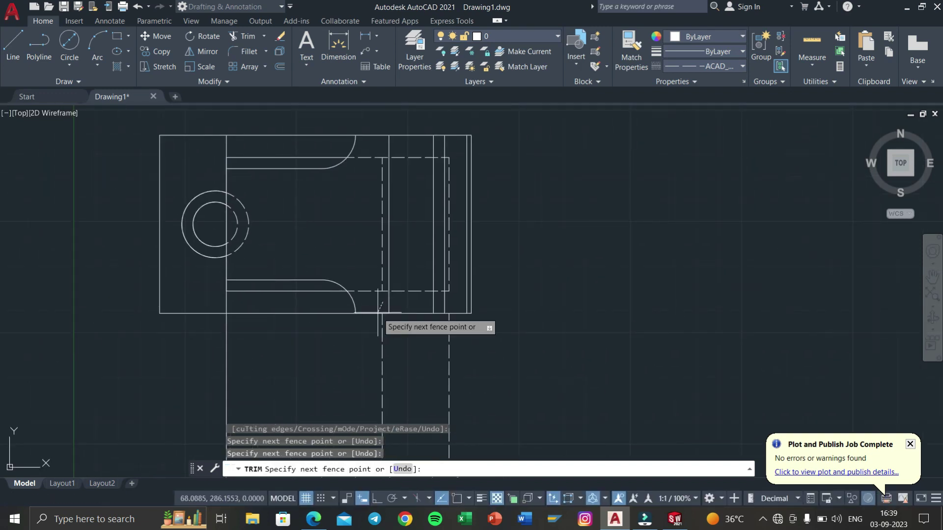
{"action": "key", "text": "Escape"}
{"action": "scroll", "coordinate": [556, 349], "scroll_direction": "down", "scroll_amount": 2}
Erase the three vertical projection lines using a crossing selection
{"action": "left_click", "coordinate": [533, 351]}
{"action": "left_click", "coordinate": [330, 387]}
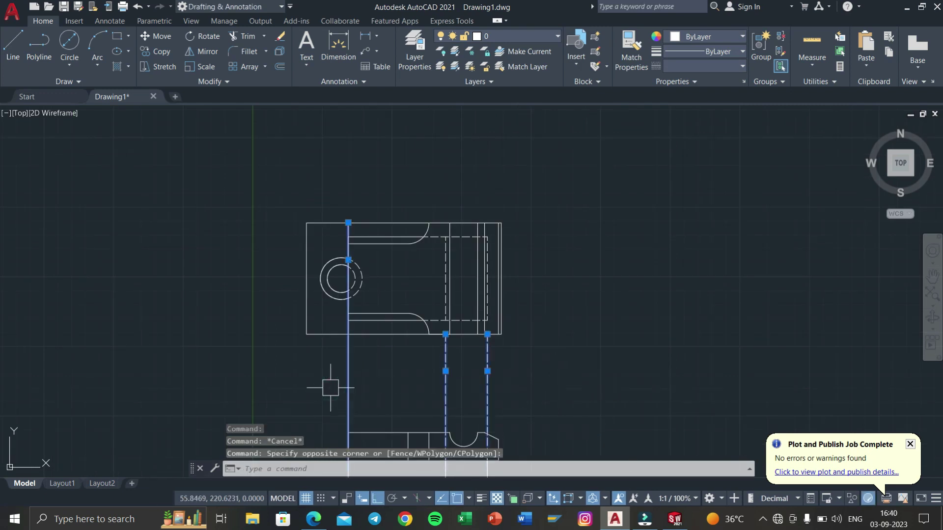
{"action": "key", "text": "Delete"}
{"action": "scroll", "coordinate": [344, 344], "scroll_direction": "up", "scroll_amount": 4}
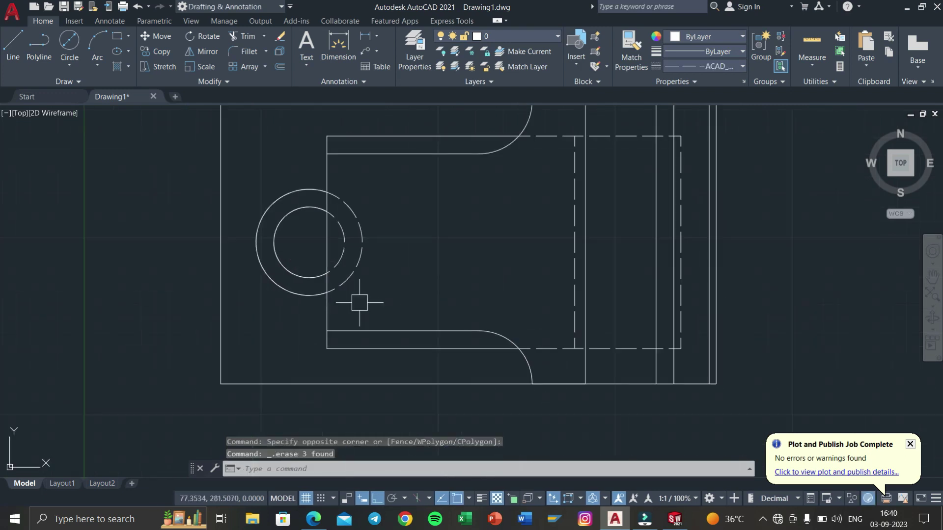
{"action": "scroll", "coordinate": [404, 322], "scroll_direction": "down", "scroll_amount": 2}
{"action": "scroll", "coordinate": [460, 281], "scroll_direction": "down", "scroll_amount": 2}
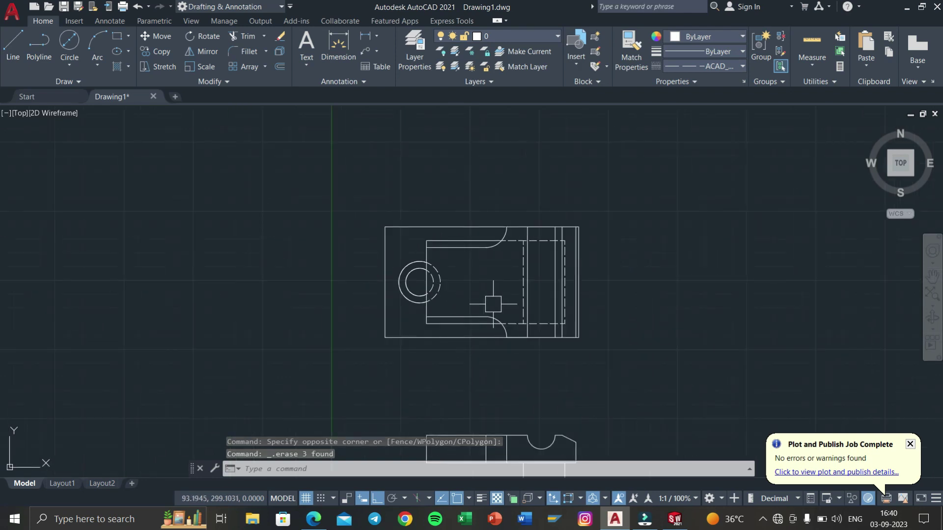
{"action": "left_click", "coordinate": [319, 524]}
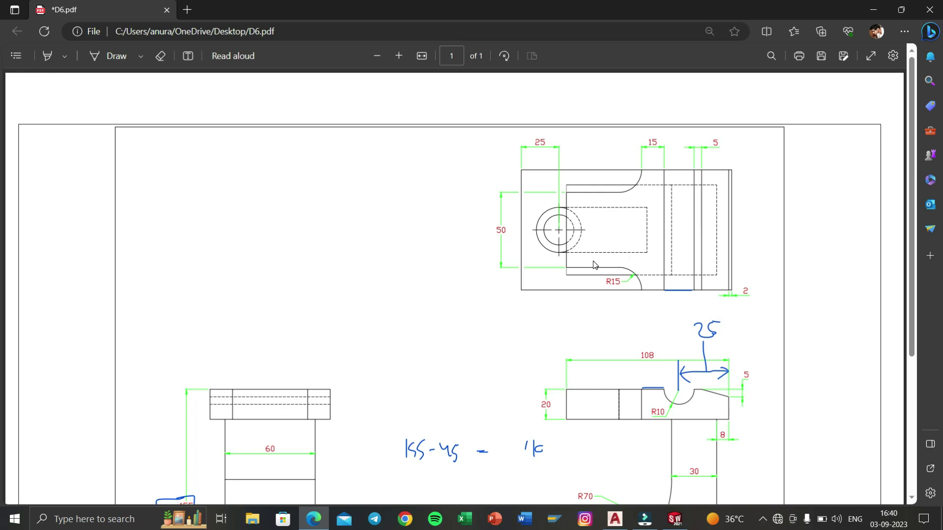
Scroll D6.pdf down to the lower views, then return to the AutoCAD drawing
{"action": "scroll", "coordinate": [632, 307], "scroll_direction": "down", "scroll_amount": 3}
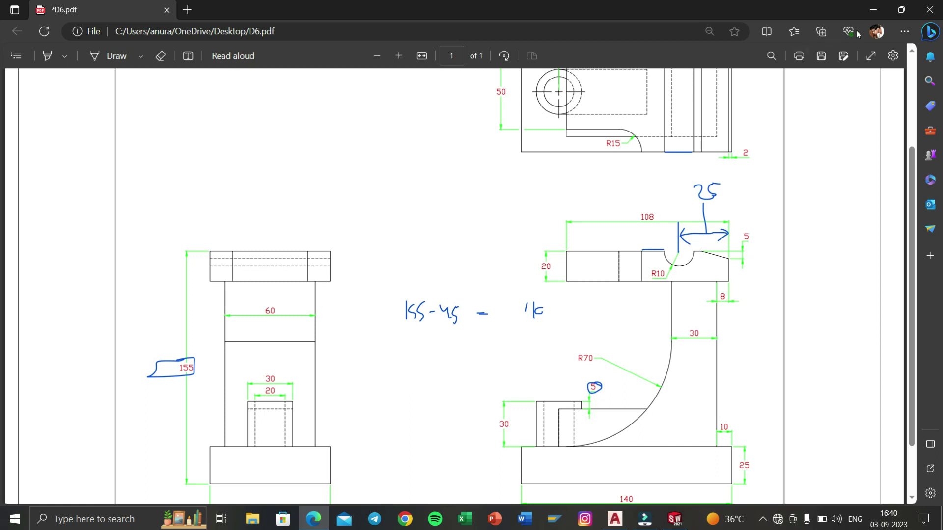
{"action": "key", "text": "alt+Tab"}
{"action": "middle_click_drag", "start_coordinate": [490, 358], "coordinate": [525, 210]}
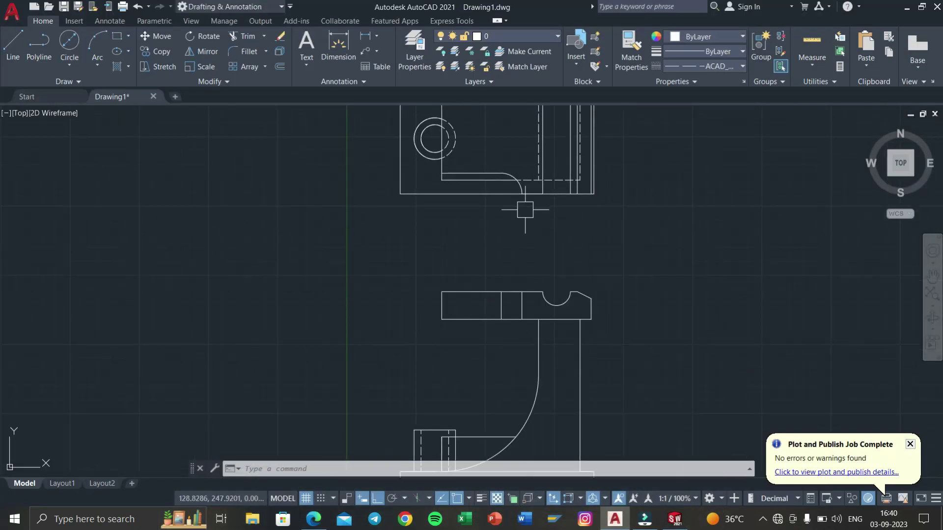
Place a vertical construction line (XL) through the slot centre
{"action": "type", "text": "XL"}
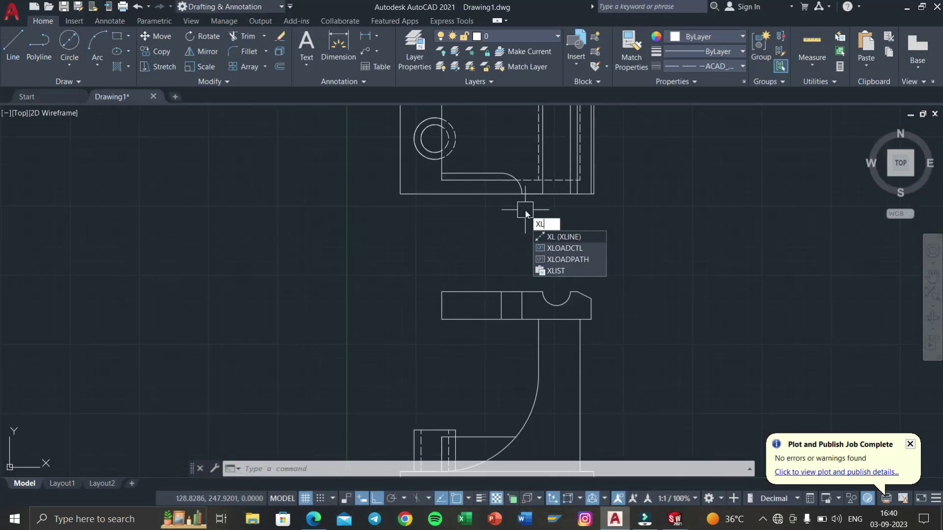
{"action": "key", "text": "Return"}
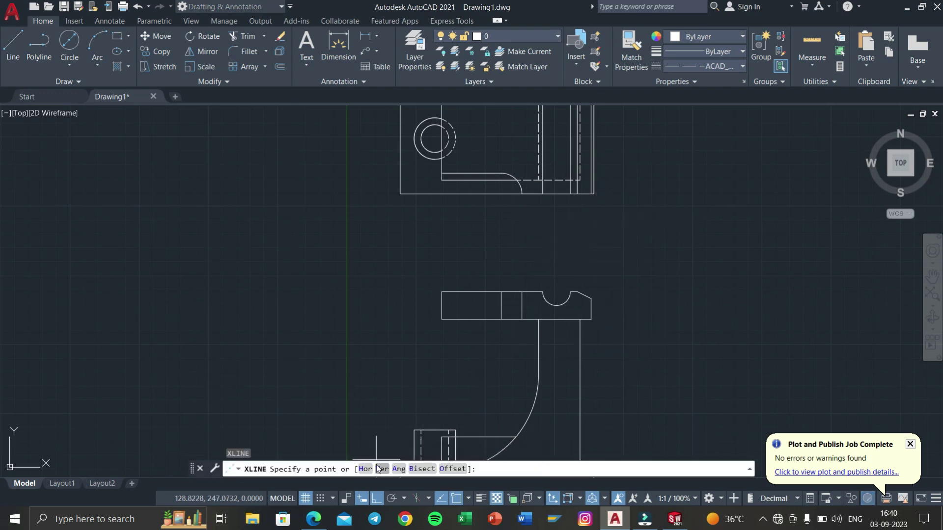
{"action": "left_click", "coordinate": [370, 469]}
{"action": "middle_click_drag", "start_coordinate": [463, 373], "coordinate": [421, 175]}
{"action": "left_click", "coordinate": [428, 239]}
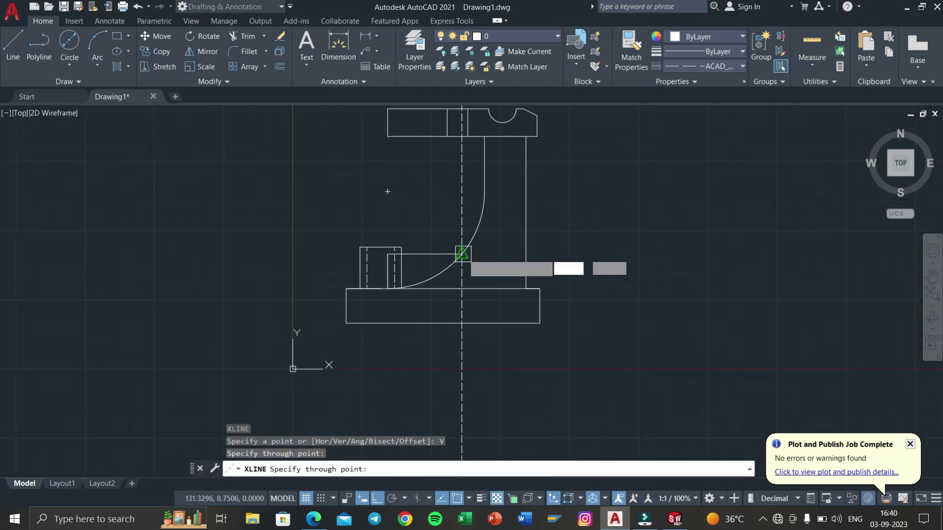
{"action": "middle_click_drag", "start_coordinate": [429, 239], "coordinate": [477, 429]}
{"action": "middle_click_drag", "start_coordinate": [489, 312], "coordinate": [517, 359]}
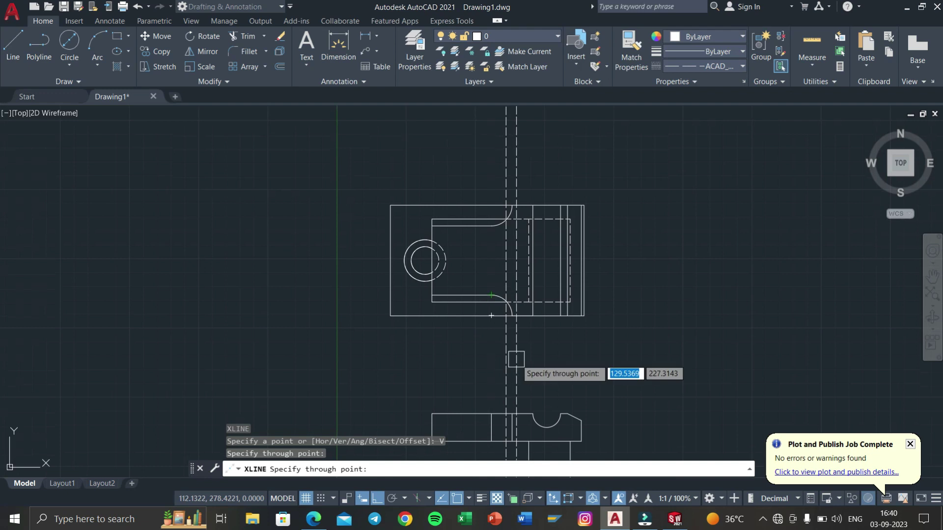
{"action": "key", "text": "Escape"}
Draw a line from the circle's bottom quadrant right to the dashed vertical
{"action": "type", "text": "l"}
{"action": "key", "text": "Return"}
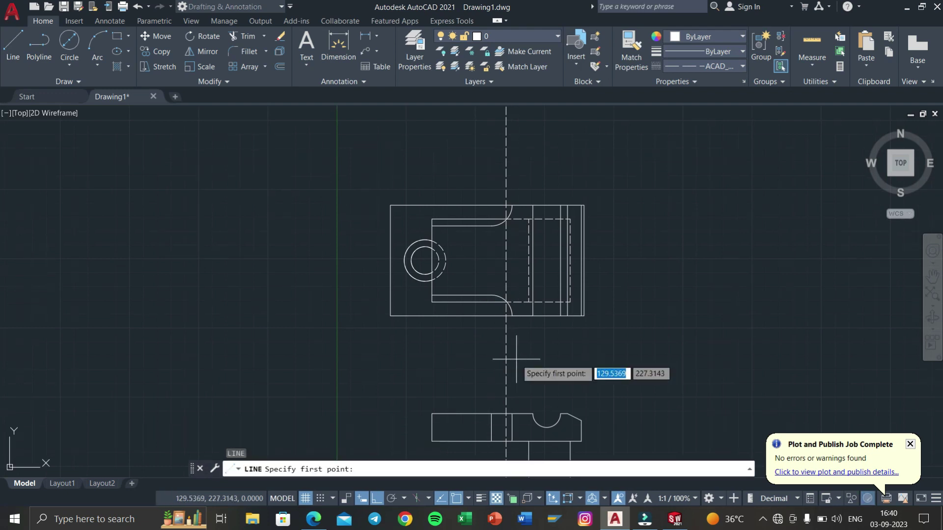
{"action": "scroll", "coordinate": [391, 280], "scroll_direction": "up", "scroll_amount": 4}
{"action": "left_click", "coordinate": [495, 278]}
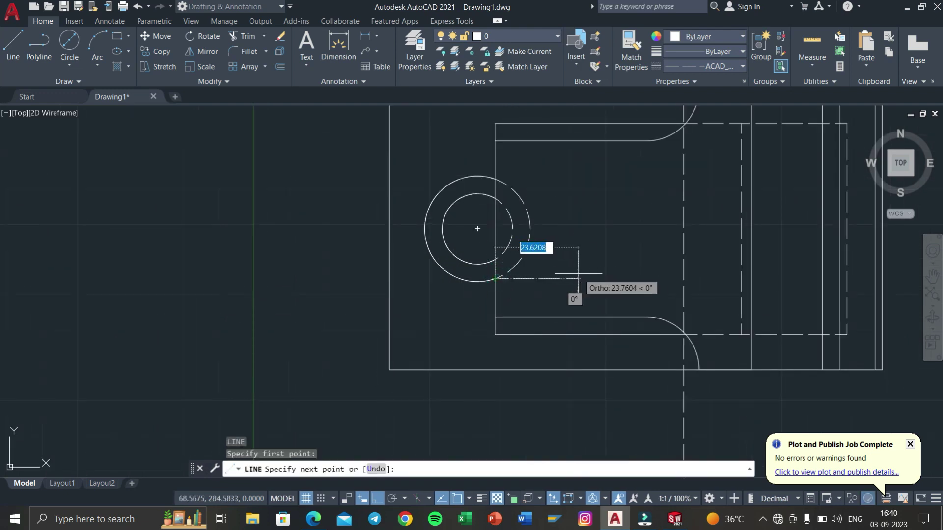
{"action": "key", "text": "Escape"}
{"action": "key", "text": "Escape"}
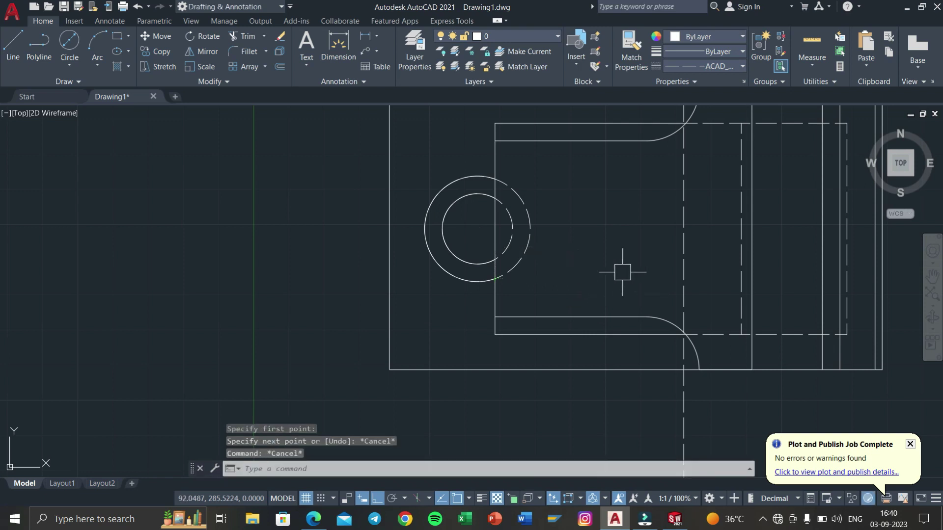
{"action": "left_click", "coordinate": [17, 46]}
{"action": "scroll", "coordinate": [486, 287], "scroll_direction": "up", "scroll_amount": 2}
{"action": "left_click", "coordinate": [473, 281]}
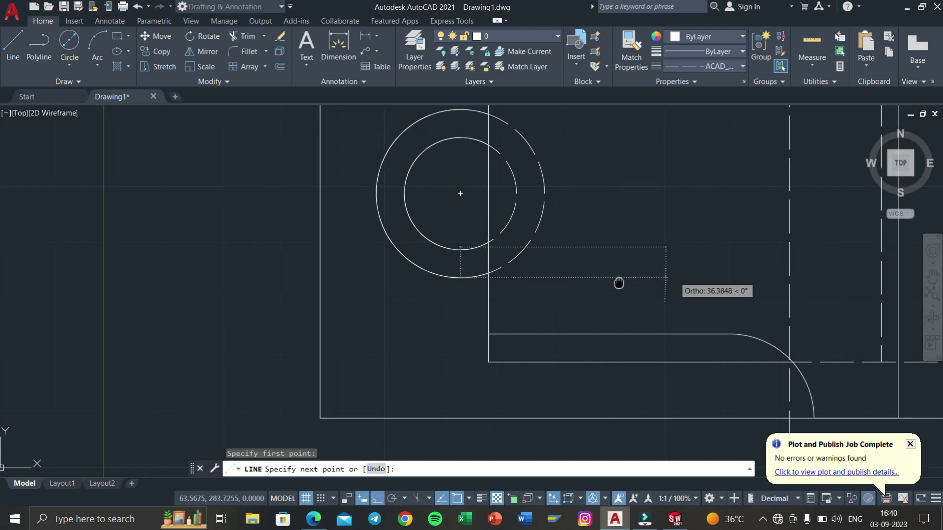
{"action": "middle_click_drag", "start_coordinate": [799, 274], "coordinate": [631, 295]}
{"action": "left_click", "coordinate": [632, 296]}
{"action": "key", "text": "Return"}
{"action": "key", "text": "Return"}
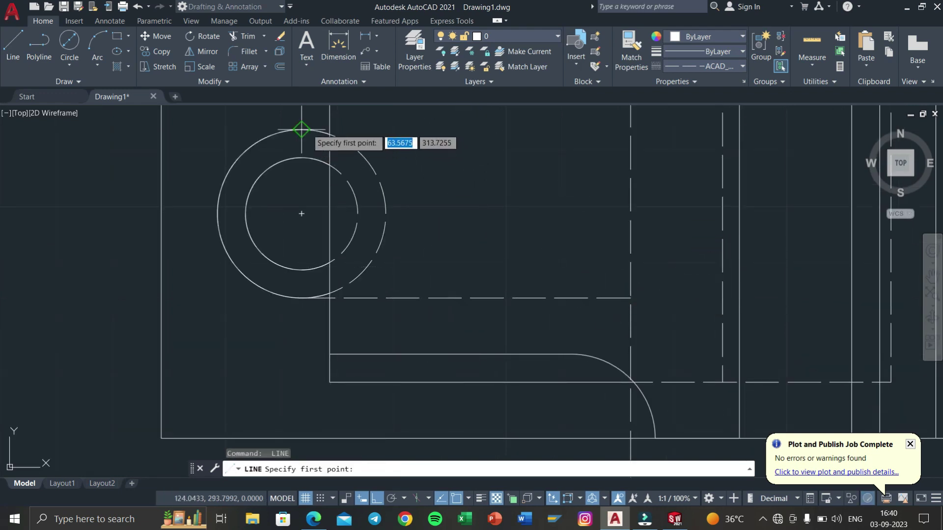
Draw a matching line from the circle's top quadrant to the dashed vertical
{"action": "left_click", "coordinate": [302, 129]}
{"action": "middle_click_drag", "start_coordinate": [537, 148], "coordinate": [530, 296]}
{"action": "left_click", "coordinate": [623, 274]}
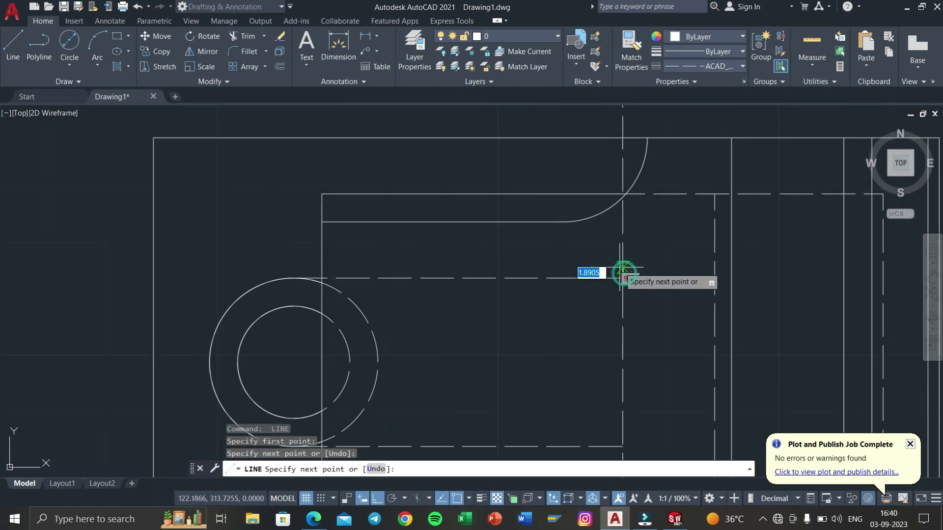
{"action": "key", "text": "Escape"}
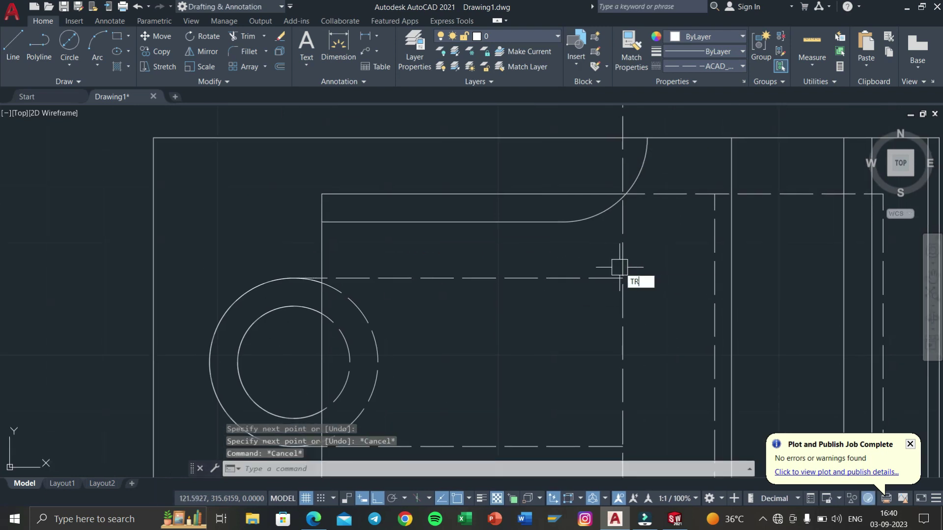
Start TRIM and pan and zoom until the full top view with its circles shows
{"action": "key", "text": "Return"}
{"action": "middle_click_drag", "start_coordinate": [639, 253], "coordinate": [611, 306]}
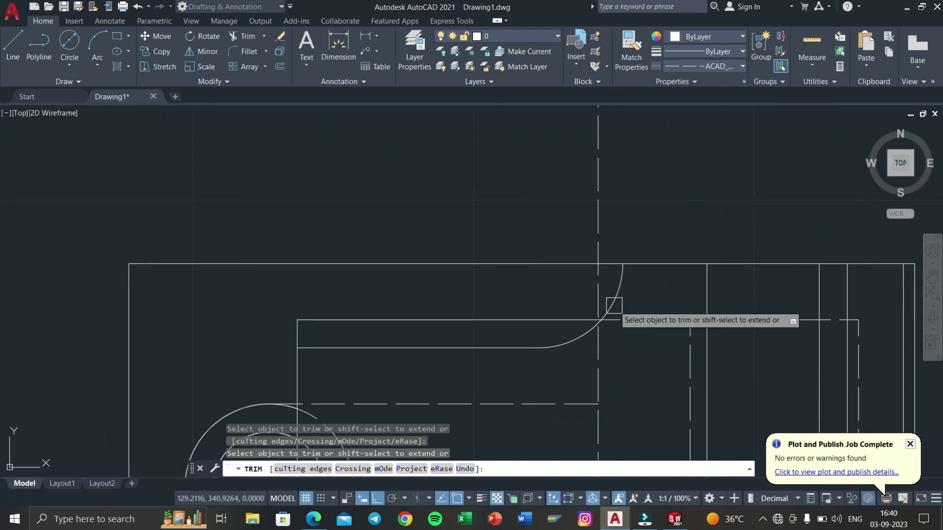
{"action": "scroll", "coordinate": [600, 215], "scroll_direction": "down", "scroll_amount": 2}
{"action": "middle_click_drag", "start_coordinate": [600, 215], "coordinate": [584, 57]}
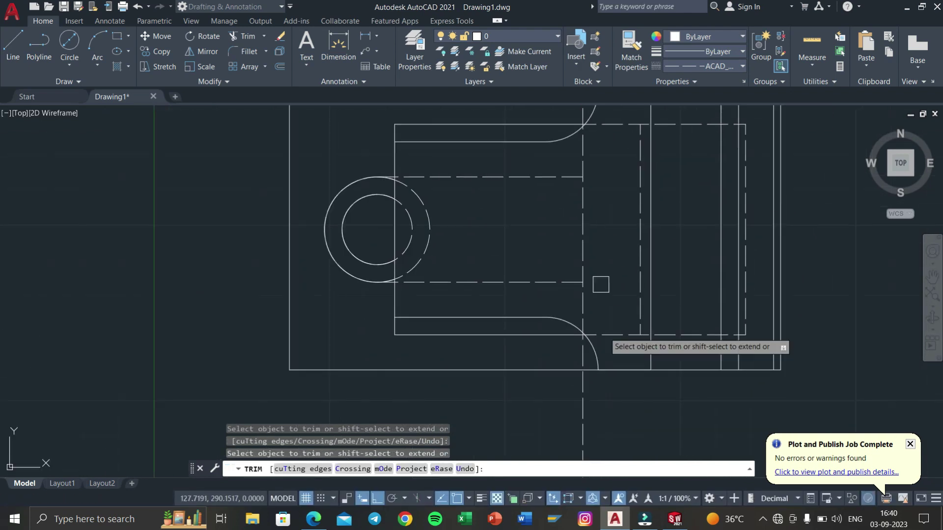
{"action": "middle_click_drag", "start_coordinate": [576, 328], "coordinate": [577, 437]}
{"action": "scroll", "coordinate": [580, 232], "scroll_direction": "up", "scroll_amount": 2}
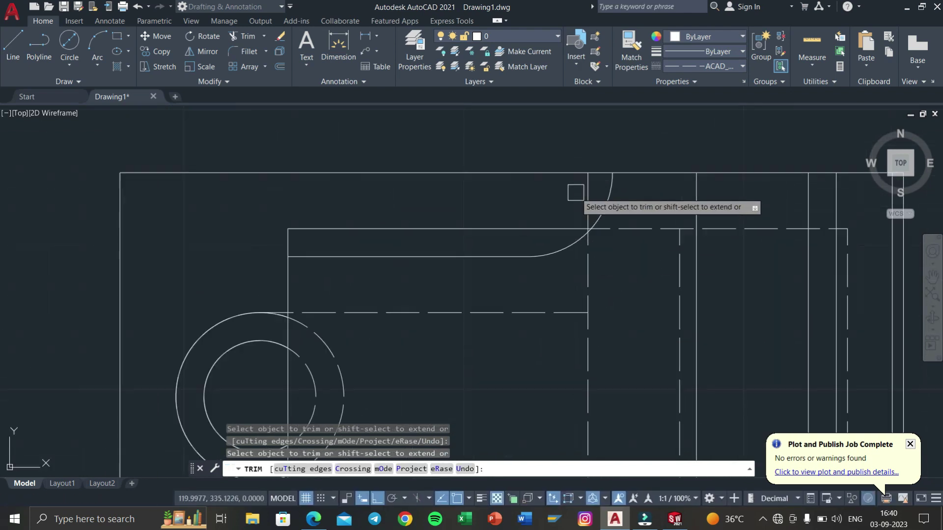
{"action": "scroll", "coordinate": [585, 246], "scroll_direction": "up", "scroll_amount": 3}
{"action": "scroll", "coordinate": [582, 226], "scroll_direction": "up", "scroll_amount": 3}
{"action": "scroll", "coordinate": [594, 197], "scroll_direction": "up", "scroll_amount": 2}
{"action": "scroll", "coordinate": [599, 184], "scroll_direction": "down", "scroll_amount": 2}
{"action": "scroll", "coordinate": [627, 308], "scroll_direction": "down", "scroll_amount": 2}
{"action": "scroll", "coordinate": [614, 177], "scroll_direction": "down", "scroll_amount": 2}
{"action": "scroll", "coordinate": [642, 123], "scroll_direction": "down", "scroll_amount": 2}
{"action": "scroll", "coordinate": [639, 292], "scroll_direction": "up", "scroll_amount": 2}
{"action": "scroll", "coordinate": [614, 253], "scroll_direction": "up", "scroll_amount": 2}
{"action": "scroll", "coordinate": [723, 192], "scroll_direction": "down", "scroll_amount": 3}
{"action": "scroll", "coordinate": [641, 294], "scroll_direction": "down", "scroll_amount": 2}
{"action": "scroll", "coordinate": [676, 262], "scroll_direction": "down", "scroll_amount": 2}
{"action": "scroll", "coordinate": [671, 300], "scroll_direction": "down", "scroll_amount": 1}
{"action": "scroll", "coordinate": [522, 248], "scroll_direction": "down", "scroll_amount": 2}
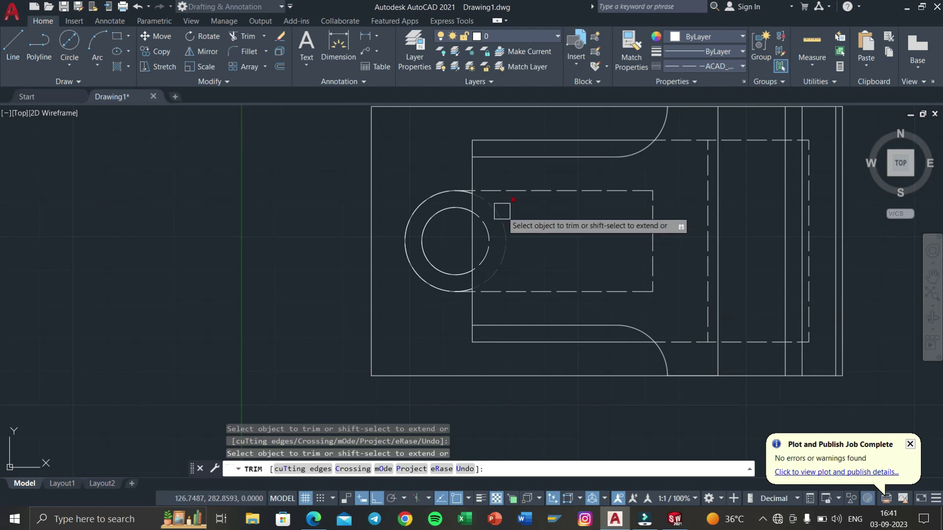
{"action": "left_click", "coordinate": [319, 525]}
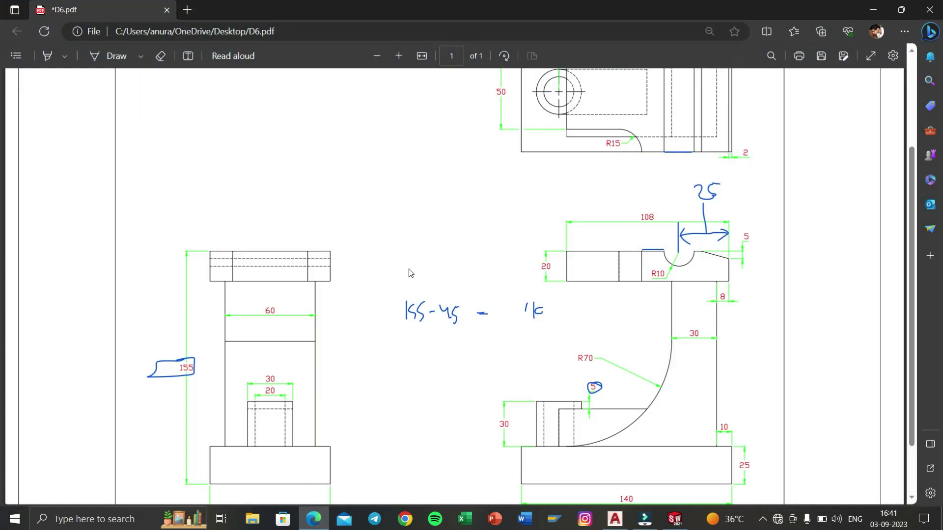
{"action": "scroll", "coordinate": [583, 144], "scroll_direction": "up", "scroll_amount": 3}
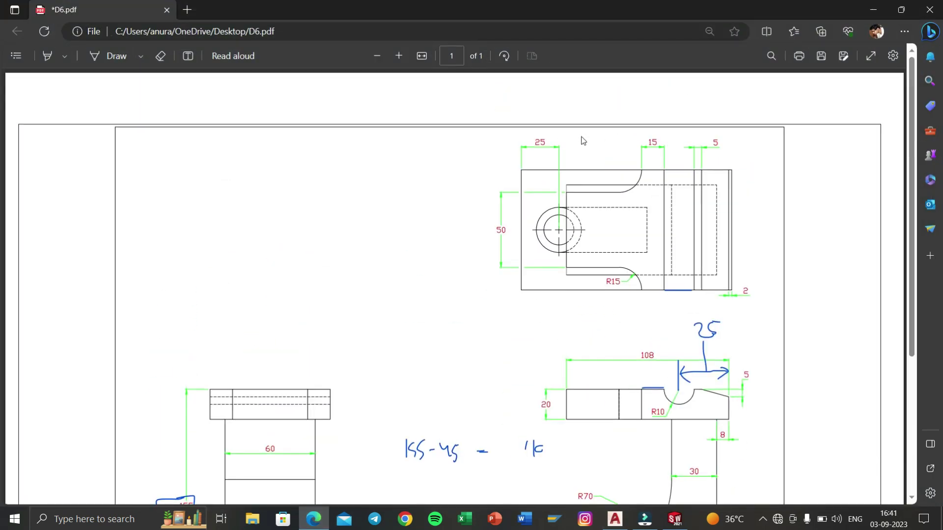
{"action": "scroll", "coordinate": [552, 279], "scroll_direction": "down", "scroll_amount": 3}
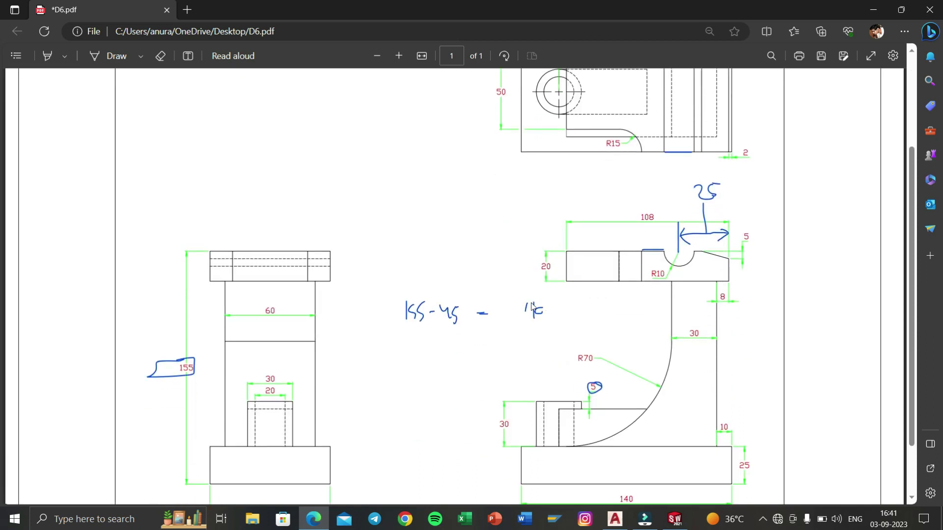
{"action": "scroll", "coordinate": [380, 298], "scroll_direction": "down", "scroll_amount": 2}
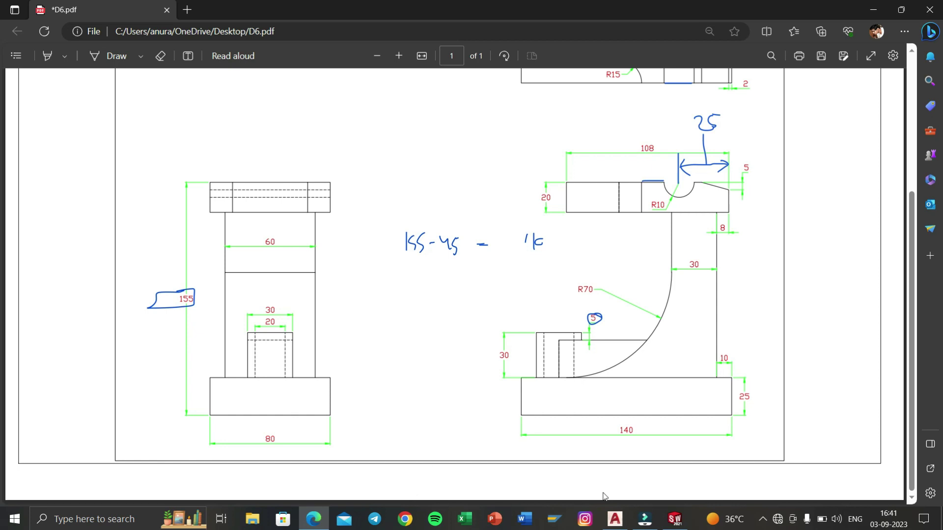
{"action": "left_click", "coordinate": [615, 519]}
{"action": "scroll", "coordinate": [347, 288], "scroll_direction": "down", "scroll_amount": 2}
{"action": "scroll", "coordinate": [533, 374], "scroll_direction": "down", "scroll_amount": 2}
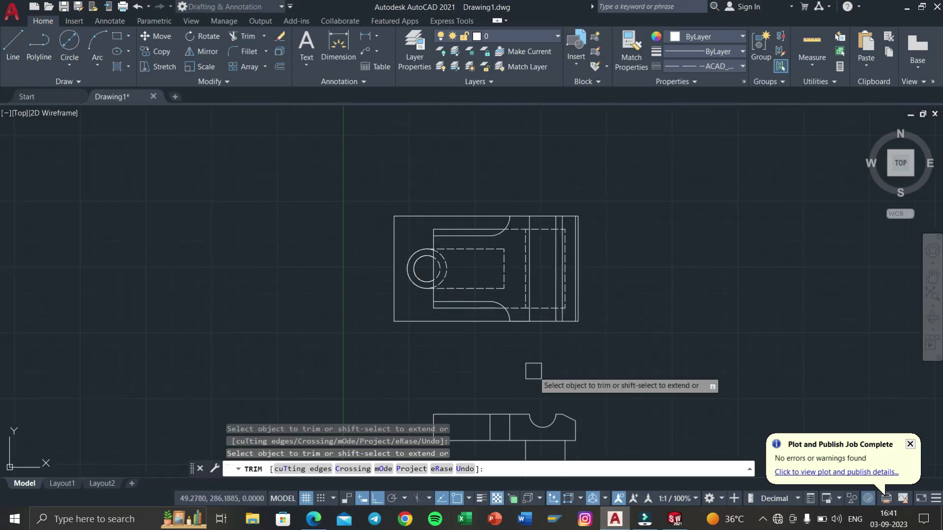
Cancel the trim and start a line with the linetype set to ByLayer
{"action": "key", "text": "Escape"}
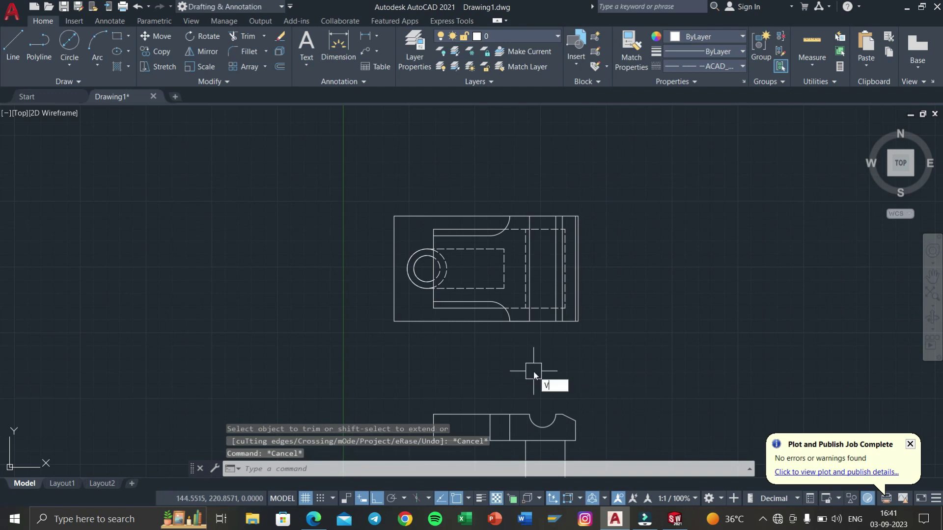
{"action": "key", "text": "Escape"}
{"action": "key", "text": "Escape"}
{"action": "type", "text": "l"}
{"action": "key", "text": "Return"}
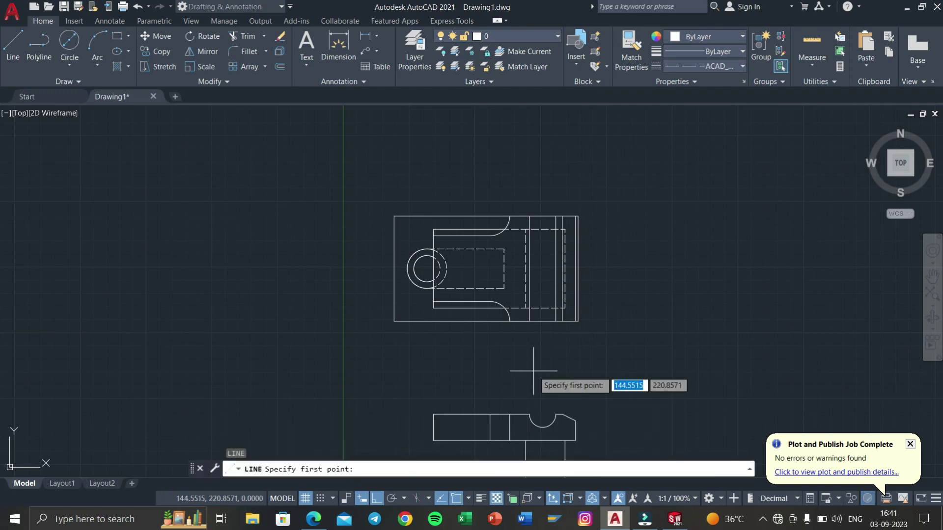
{"action": "middle_click_drag", "start_coordinate": [533, 371], "coordinate": [791, 205]}
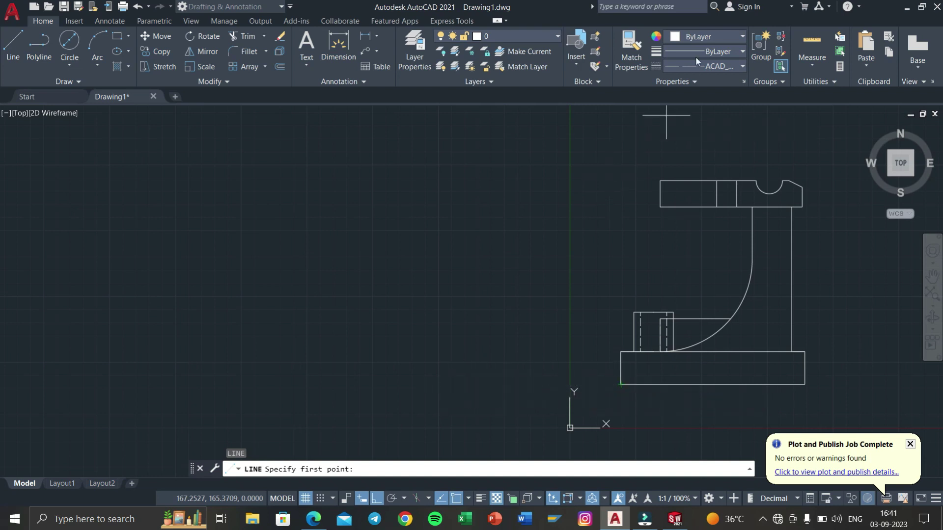
{"action": "left_click", "coordinate": [698, 81]}
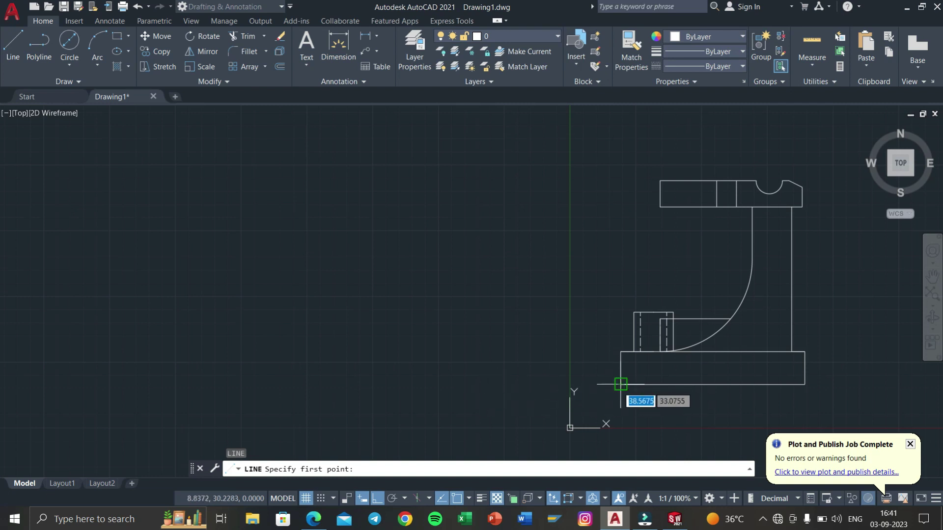
Draw a closed 80 by 25 base rectangle left of the side view
{"action": "left_click", "coordinate": [390, 384]}
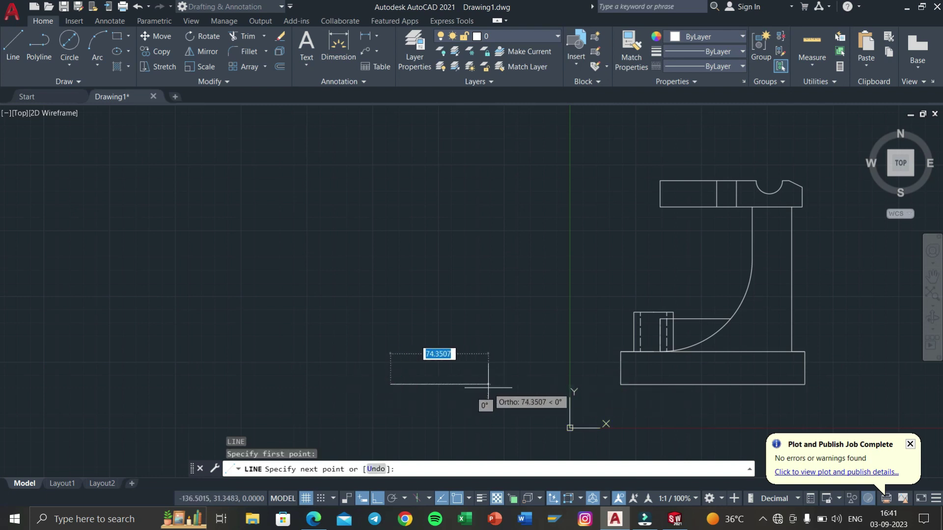
{"action": "type", "text": "80"}
{"action": "key", "text": "Return"}
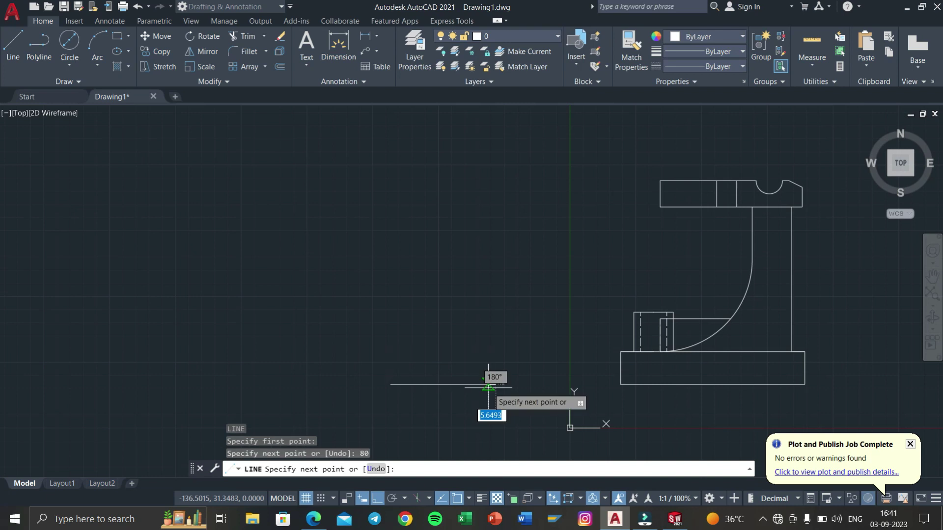
{"action": "type", "text": "25"}
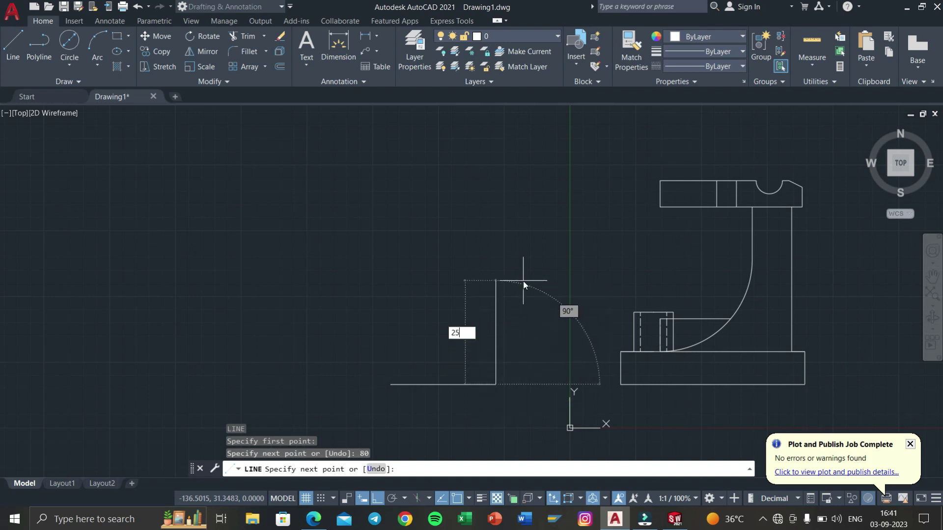
{"action": "key", "text": "Return"}
{"action": "type", "text": "80"}
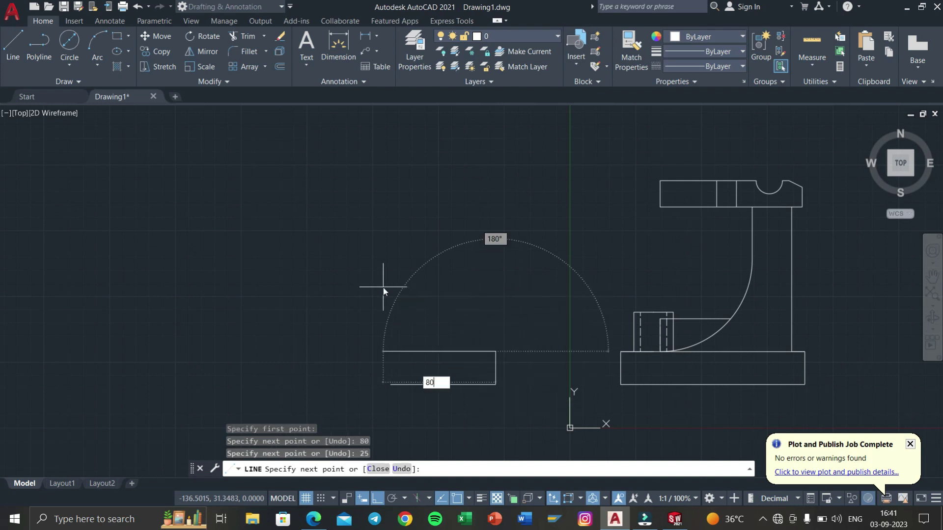
{"action": "key", "text": "Return"}
{"action": "right_click", "coordinate": [392, 383]}
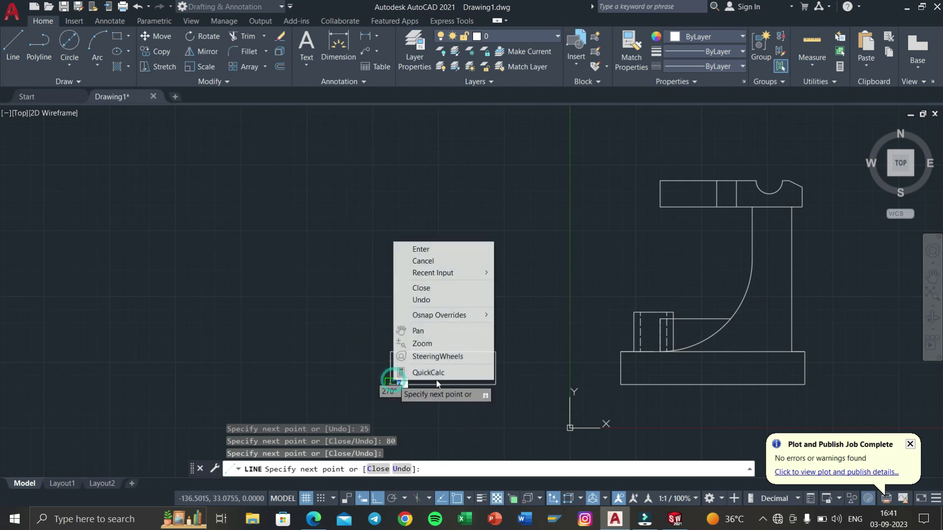
{"action": "left_click", "coordinate": [442, 260]}
{"action": "left_click", "coordinate": [313, 519]}
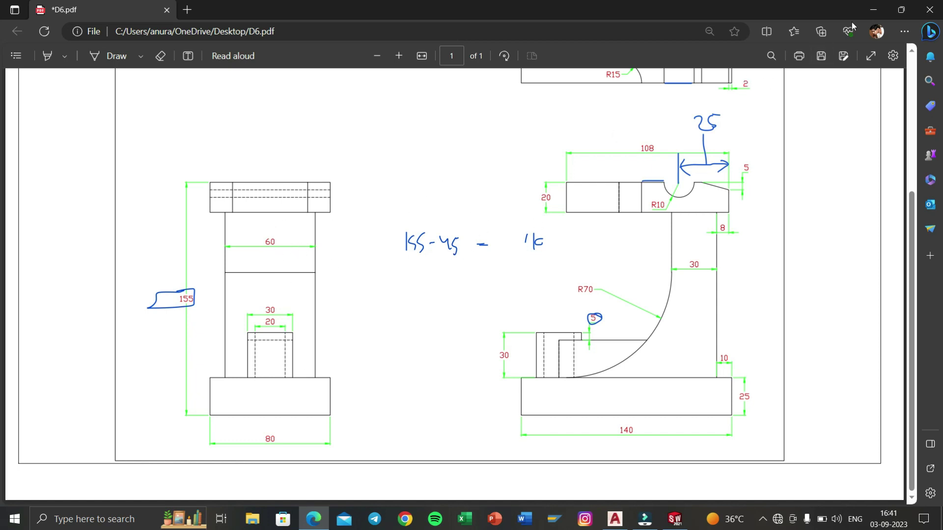
From the base's top midpoint, draw a 30-unit segment then a 110-unit vertical
{"action": "left_click", "coordinate": [873, 9]}
{"action": "type", "text": "l"}
{"action": "key", "text": "Return"}
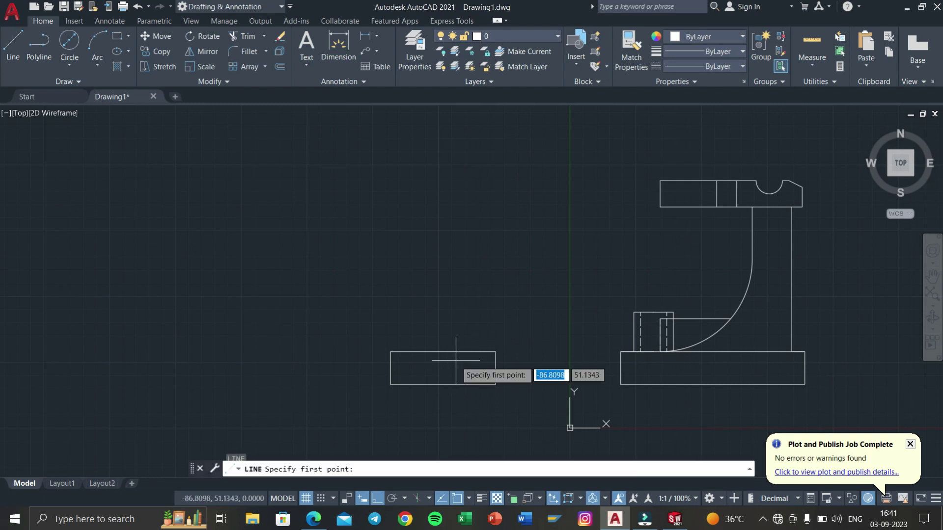
{"action": "left_click", "coordinate": [443, 351]}
{"action": "type", "text": "30"}
{"action": "key", "text": "Return"}
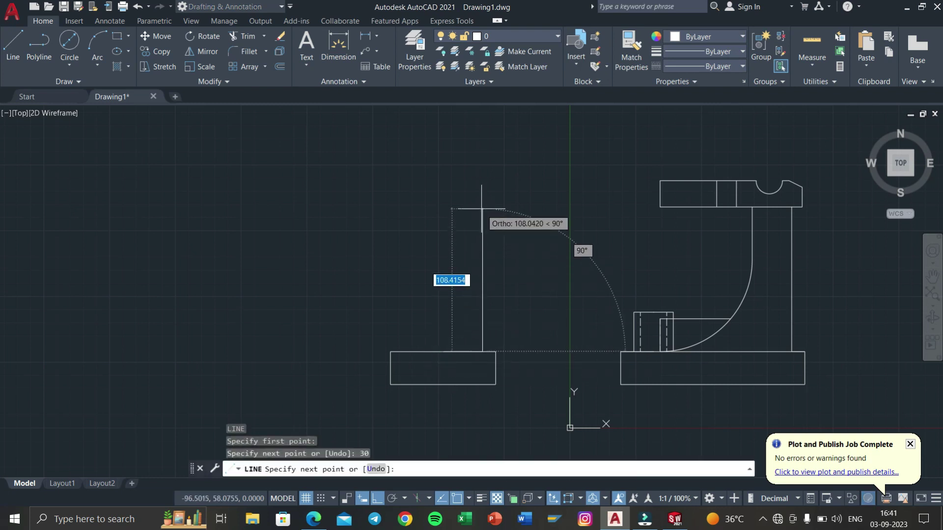
{"action": "type", "text": "110"}
{"action": "key", "text": "Return"}
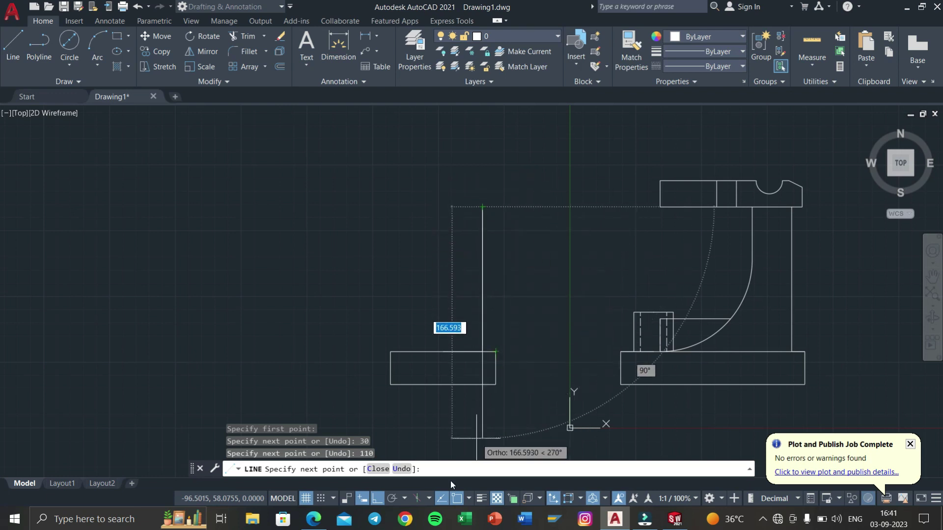
Check the D6.pdf reference, then hide it to return to the drawing
{"action": "left_click", "coordinate": [320, 522]}
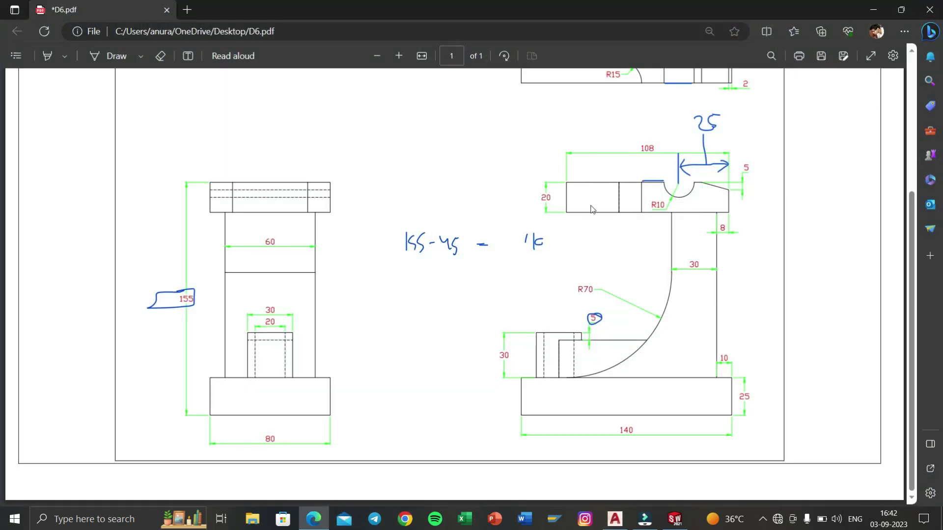
{"action": "scroll", "coordinate": [567, 174], "scroll_direction": "up", "scroll_amount": 5}
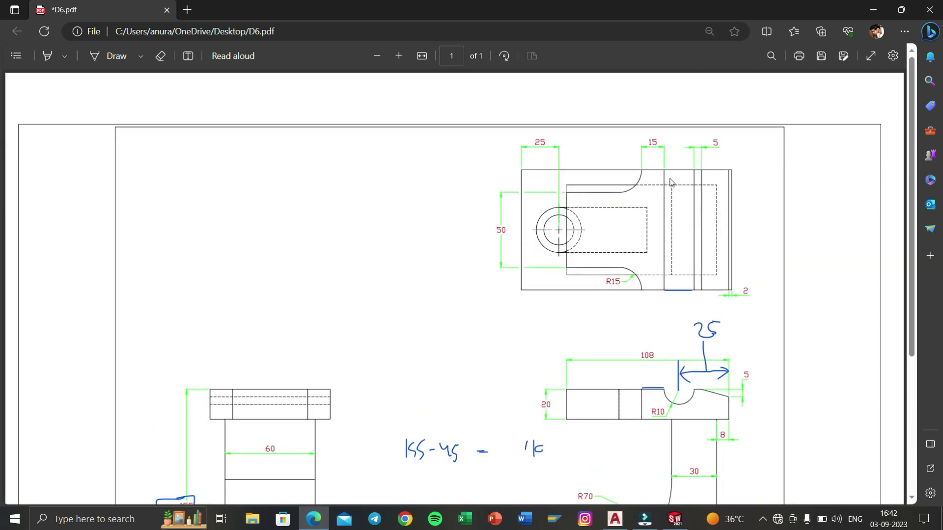
{"action": "scroll", "coordinate": [733, 212], "scroll_direction": "down", "scroll_amount": 3}
{"action": "scroll", "coordinate": [604, 292], "scroll_direction": "up", "scroll_amount": 3}
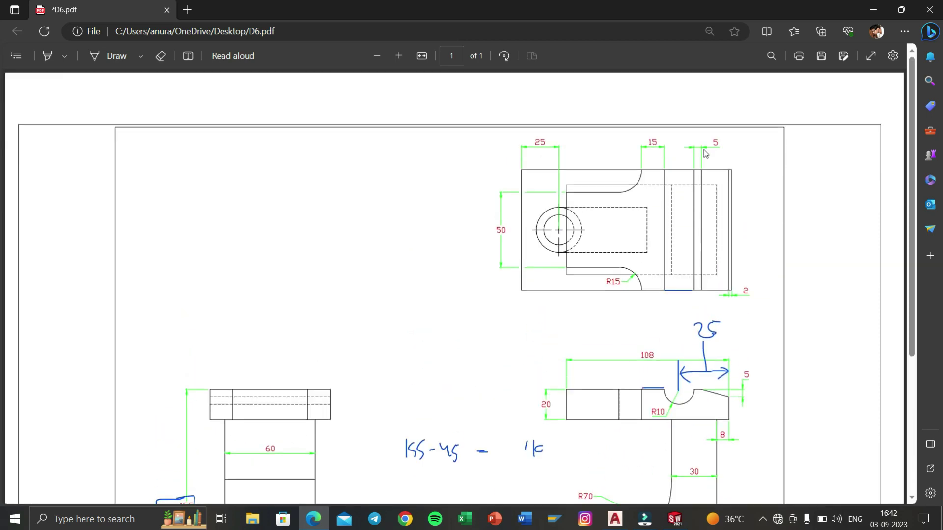
{"action": "scroll", "coordinate": [613, 286], "scroll_direction": "down", "scroll_amount": 2}
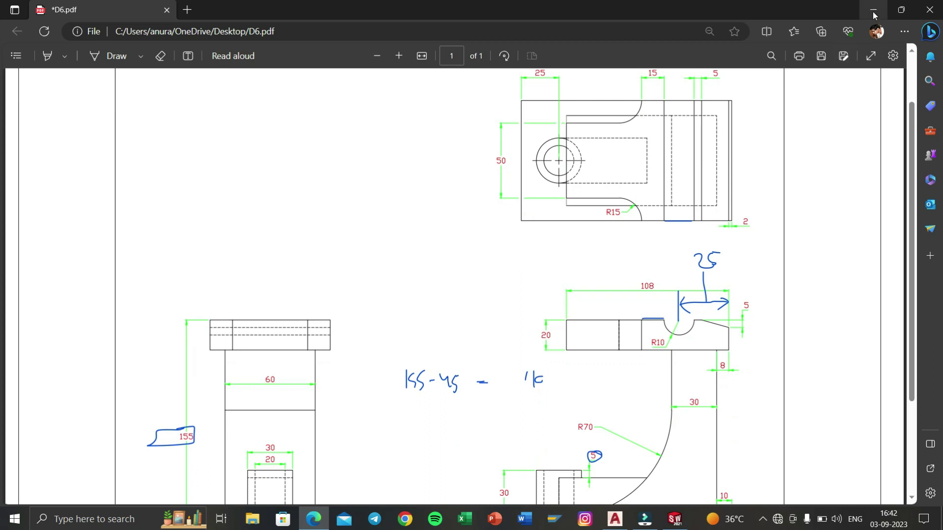
{"action": "left_click", "coordinate": [873, 9]}
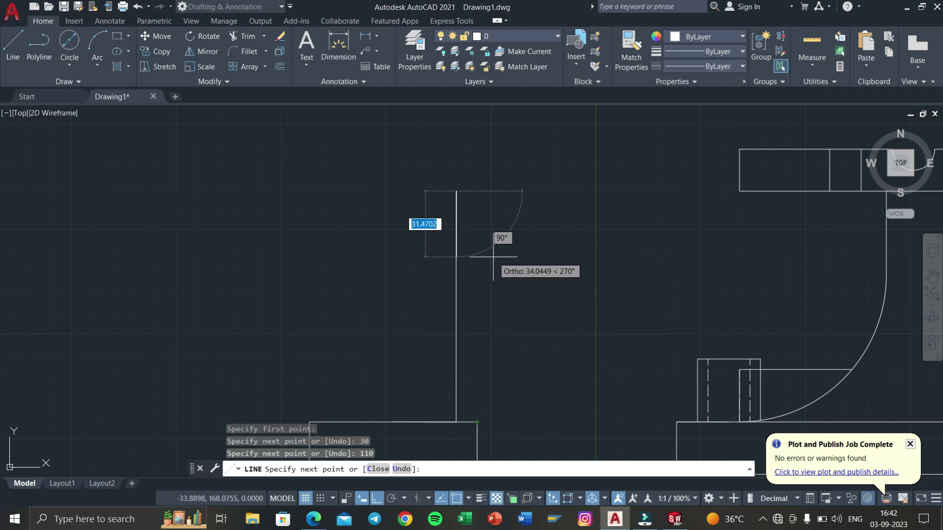
Add a 20-unit rise and the 80-unit top flange edge, redoing the 80 after an undo
{"action": "left_click", "coordinate": [476, 191]}
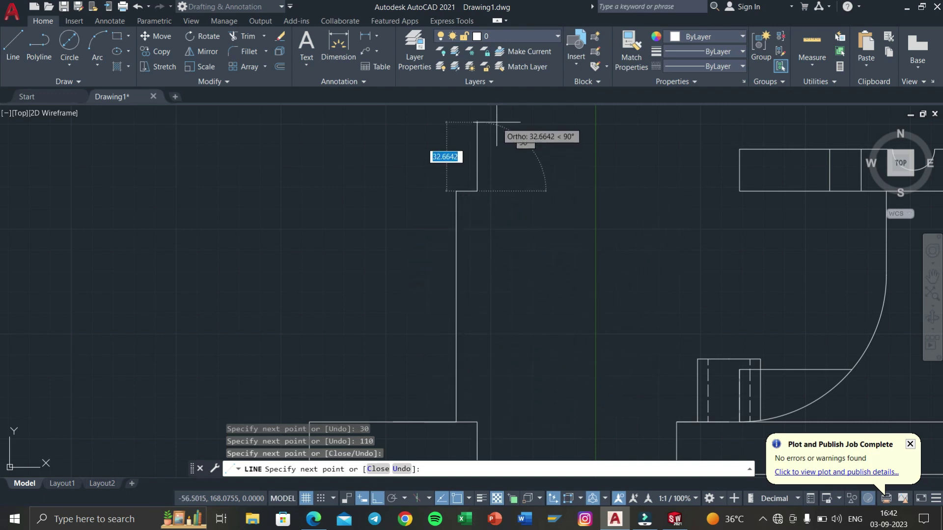
{"action": "type", "text": "20"}
{"action": "key", "text": "Return"}
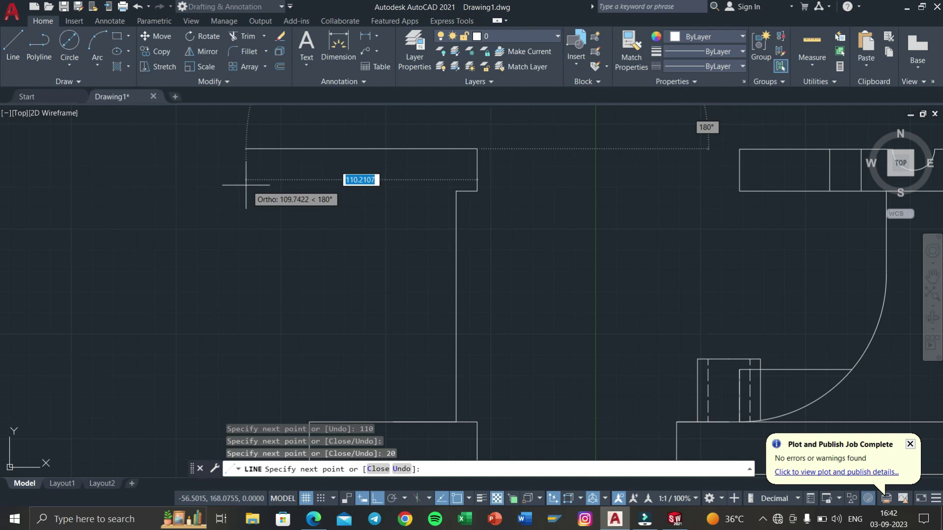
{"action": "type", "text": "80"}
{"action": "key", "text": "Return"}
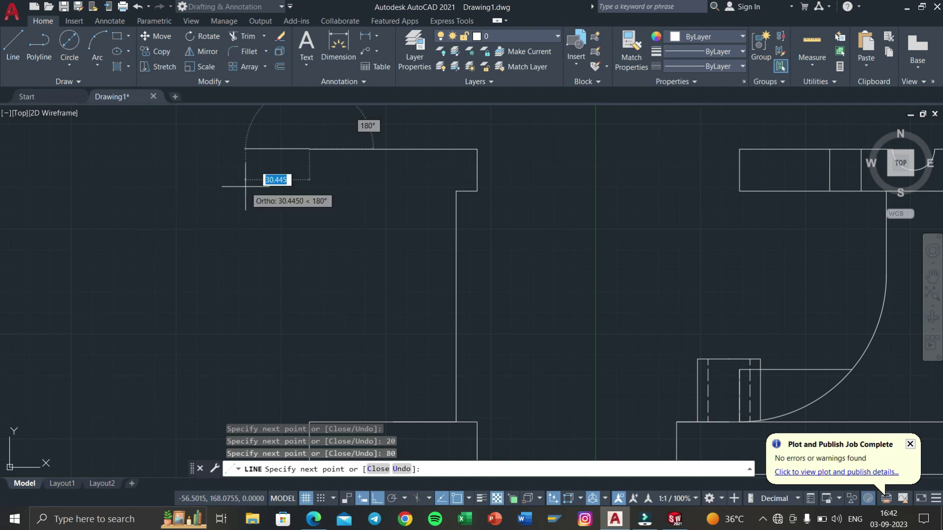
{"action": "key", "text": "ctrl+z"}
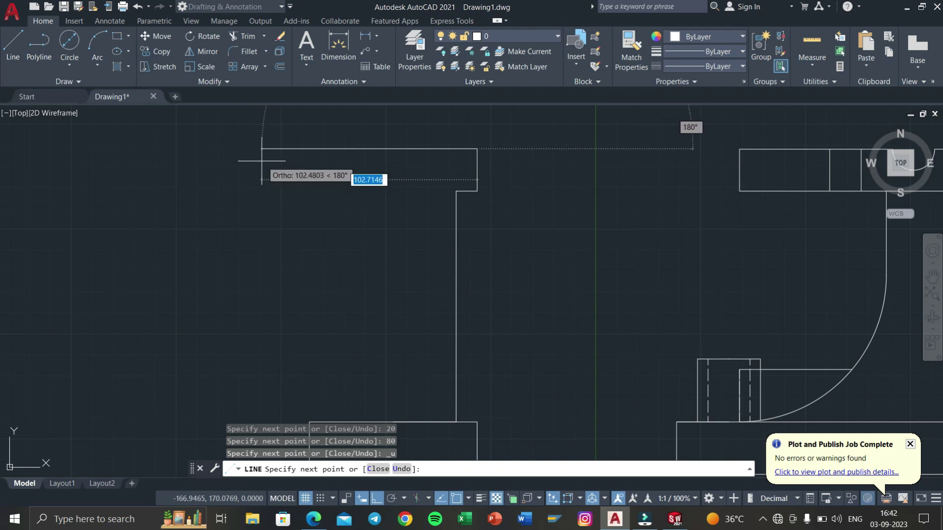
{"action": "type", "text": "80"}
{"action": "key", "text": "Return"}
Add the 20-unit and 10-unit segments, then finish the web edge down to the base
{"action": "scroll", "coordinate": [263, 172], "scroll_direction": "down", "scroll_amount": 2}
{"action": "middle_click_drag", "start_coordinate": [265, 177], "coordinate": [298, 203]}
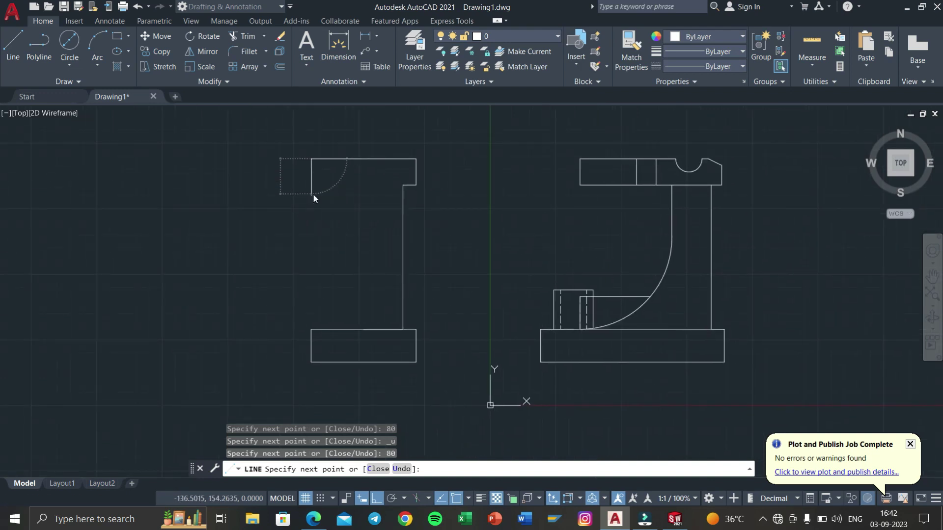
{"action": "type", "text": "20"}
{"action": "key", "text": "Return"}
{"action": "scroll", "coordinate": [349, 181], "scroll_direction": "up", "scroll_amount": 1}
{"action": "scroll", "coordinate": [349, 181], "scroll_direction": "up", "scroll_amount": 1}
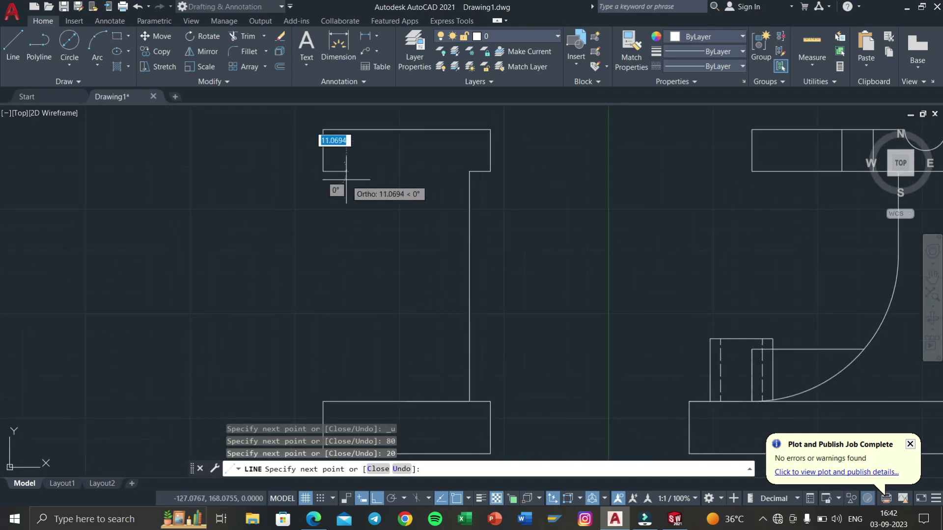
{"action": "type", "text": "10"}
{"action": "key", "text": "Return"}
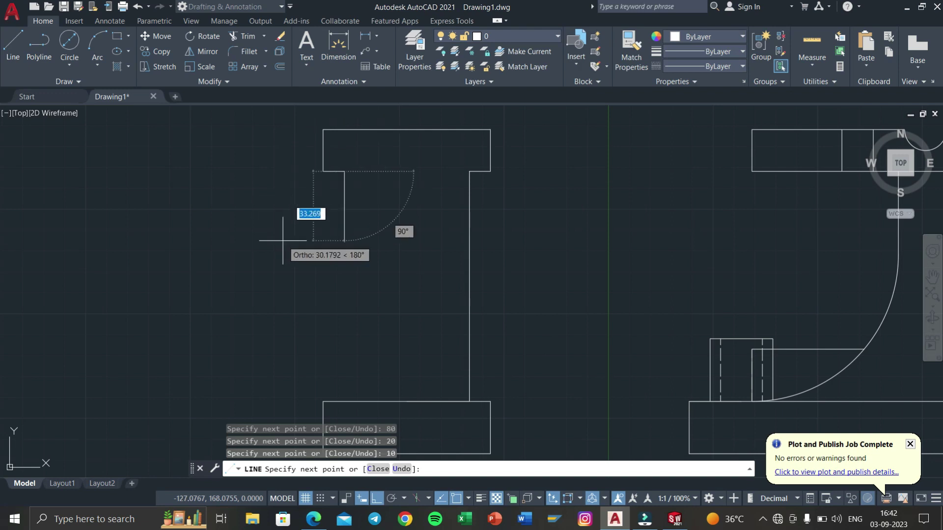
{"action": "right_click", "coordinate": [342, 401]}
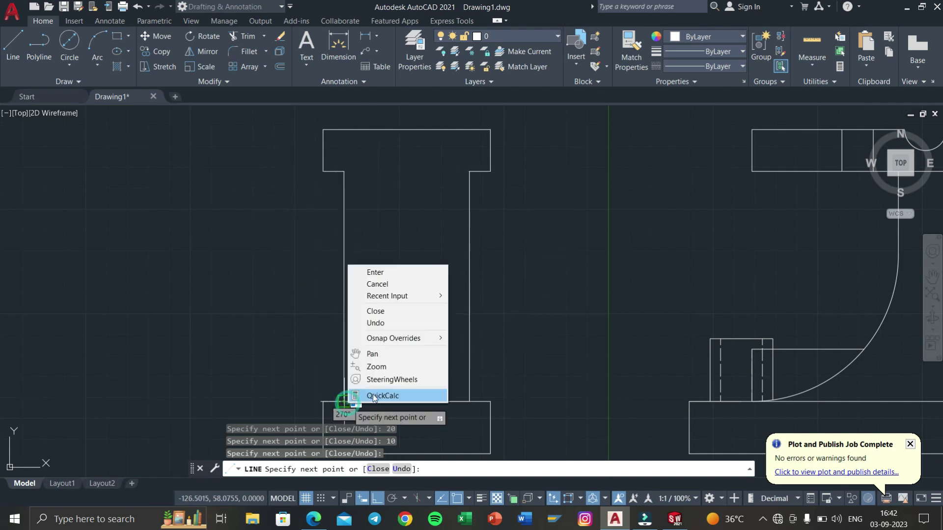
{"action": "left_click", "coordinate": [381, 273]}
{"action": "left_click", "coordinate": [437, 402]}
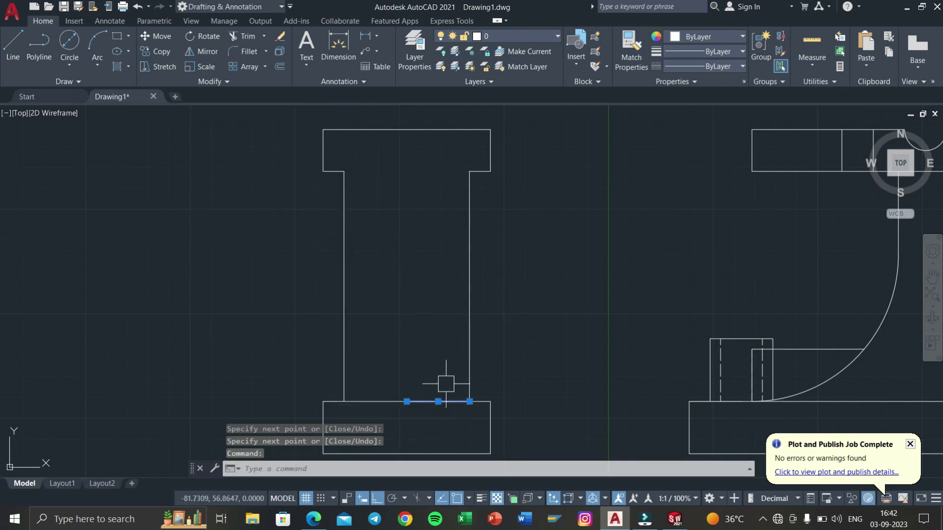
Erase the stray segment and draw a line closing the flange bottom between the web edges
{"action": "key", "text": "Delete"}
{"action": "key", "text": "Escape"}
{"action": "key", "text": "Escape"}
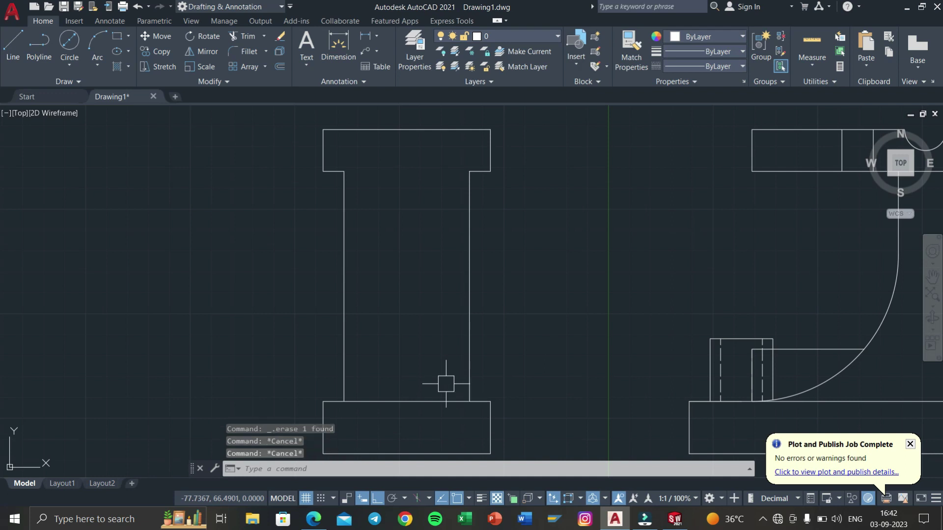
{"action": "type", "text": "l"}
{"action": "key", "text": "Return"}
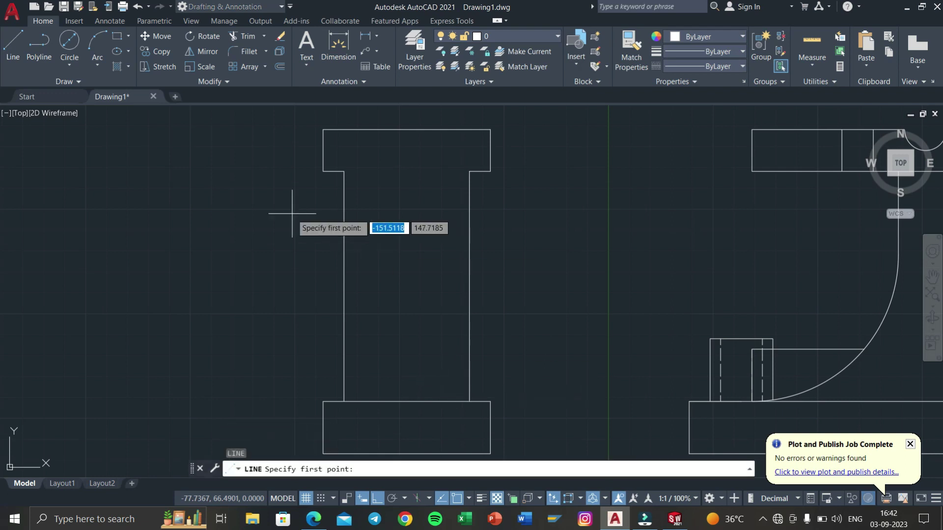
{"action": "left_click", "coordinate": [344, 171]}
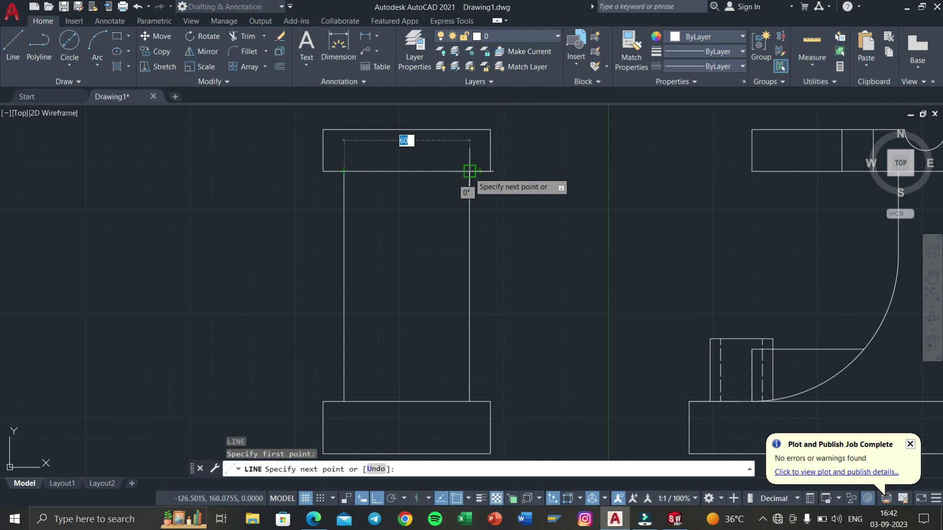
{"action": "left_click", "coordinate": [469, 172]}
{"action": "right_click", "coordinate": [473, 180]}
{"action": "left_click", "coordinate": [483, 182]}
Check the reference drawing PDF for the lower web's dimensions
{"action": "middle_click_drag", "start_coordinate": [502, 255], "coordinate": [478, 238]}
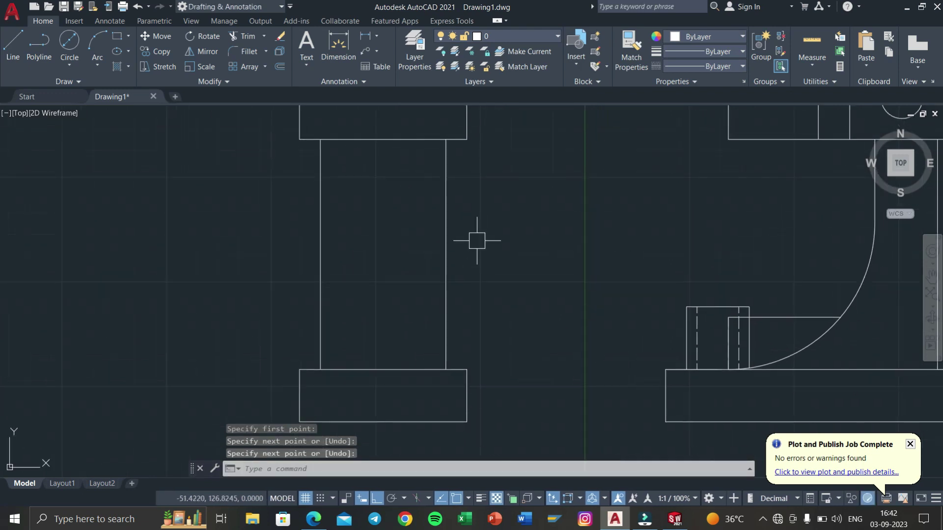
{"action": "left_click", "coordinate": [314, 519]}
{"action": "scroll", "coordinate": [337, 373], "scroll_direction": "down", "scroll_amount": 1}
{"action": "scroll", "coordinate": [337, 373], "scroll_direction": "down", "scroll_amount": 3}
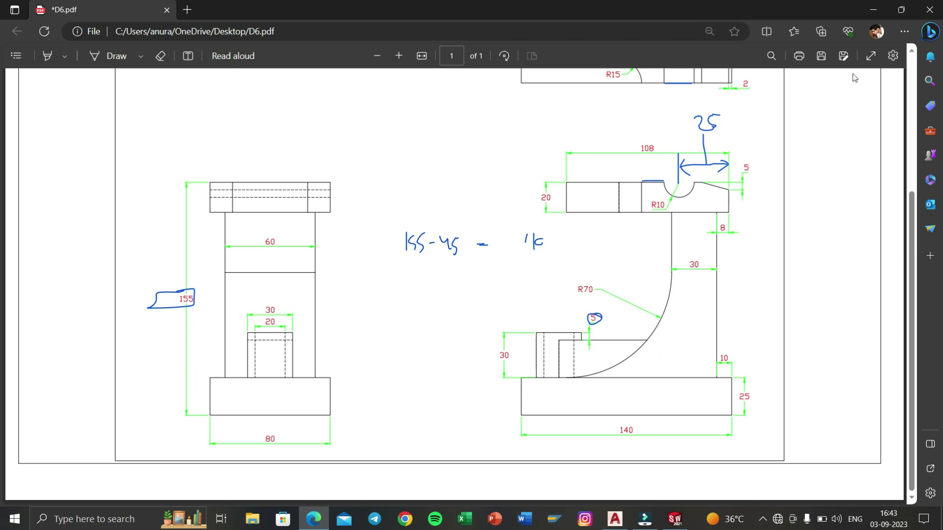
{"action": "left_click", "coordinate": [874, 11]}
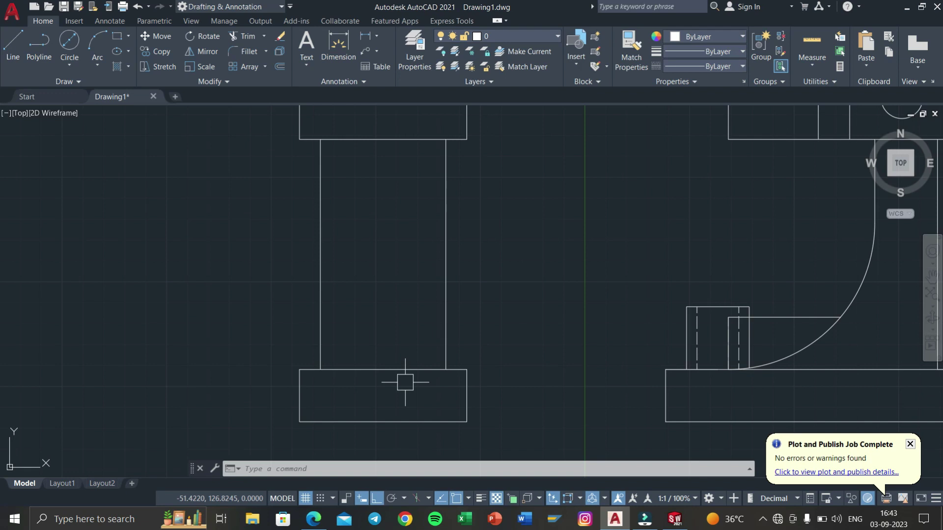
Draw a half-rectangle on the base mid-web: 30 up, 15 across, back down
{"action": "type", "text": "l"}
{"action": "key", "text": "Return"}
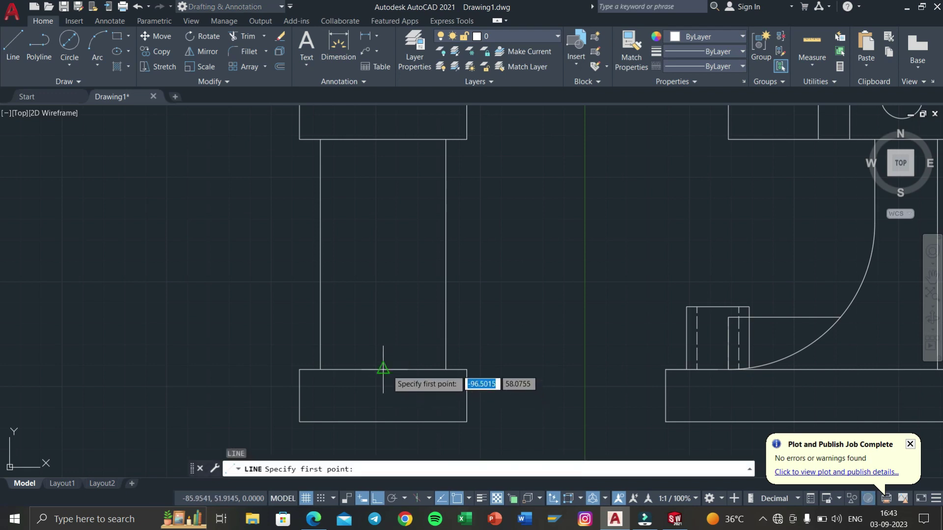
{"action": "left_click", "coordinate": [383, 369]}
{"action": "type", "text": "30"}
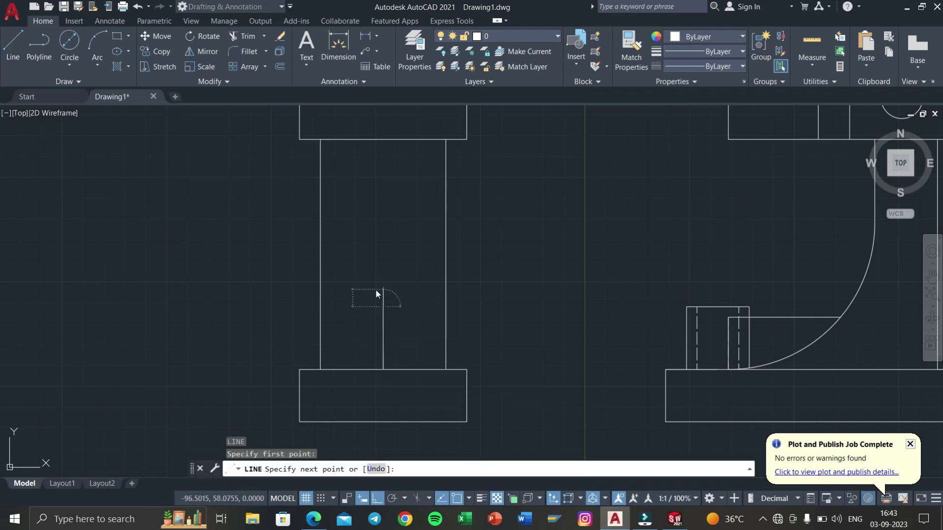
{"action": "key", "text": "Return"}
{"action": "type", "text": "15"}
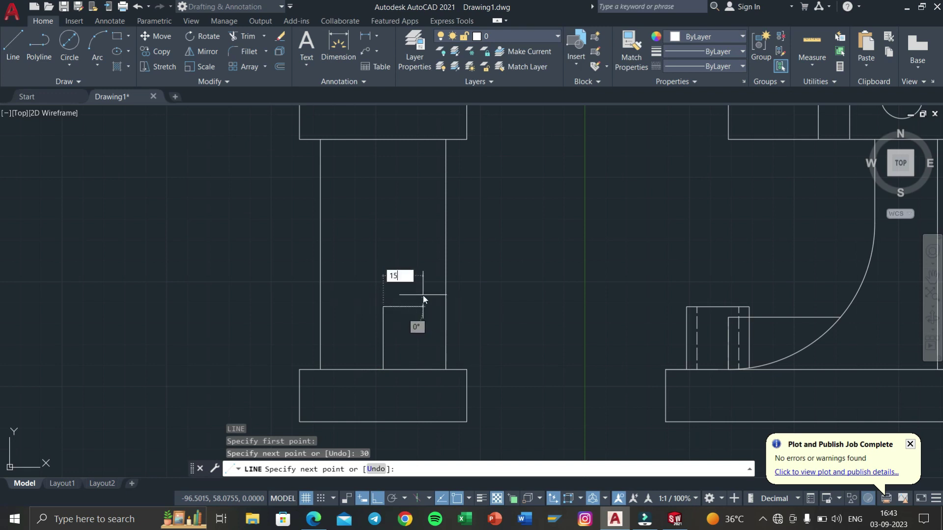
{"action": "key", "text": "Return"}
{"action": "left_click", "coordinate": [412, 372]}
{"action": "right_click", "coordinate": [412, 371]}
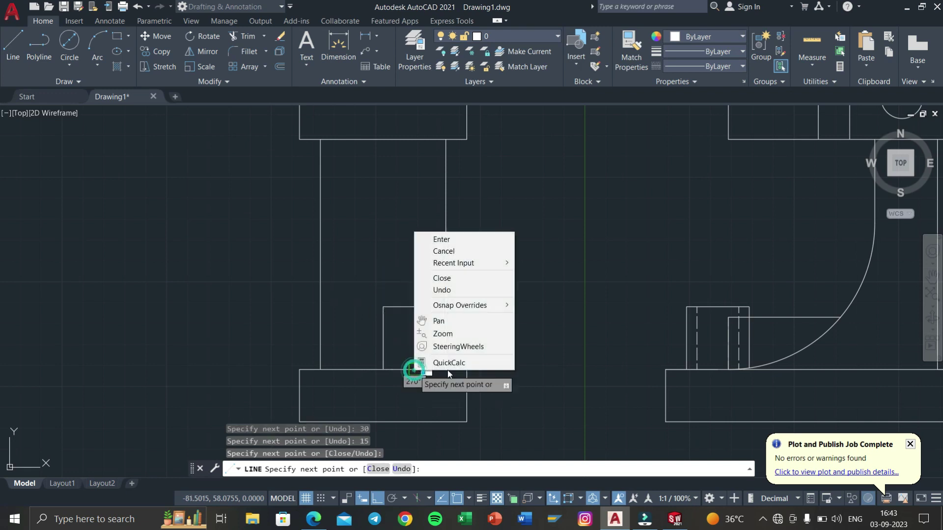
{"action": "left_click", "coordinate": [430, 238]}
Mirror the half-rectangle about the vertical centre line, keeping the originals
{"action": "scroll", "coordinate": [393, 310], "scroll_direction": "up", "scroll_amount": 4}
{"action": "left_click", "coordinate": [459, 341]}
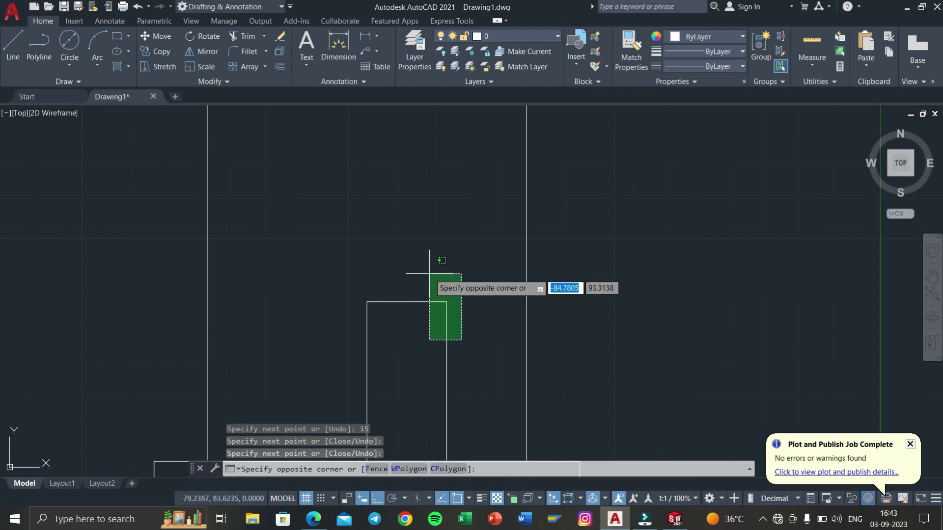
{"action": "left_click", "coordinate": [429, 274]}
{"action": "key", "text": "Return"}
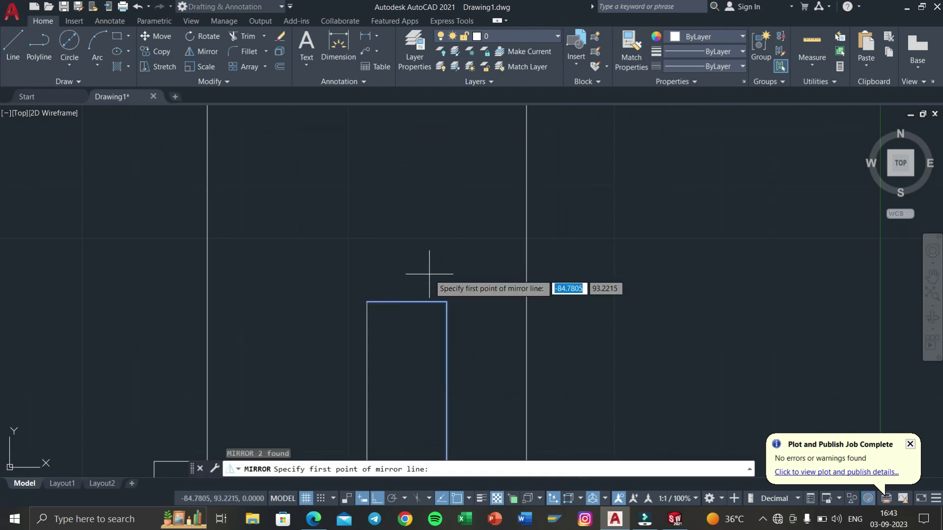
{"action": "middle_click_drag", "start_coordinate": [411, 340], "coordinate": [427, 259]}
{"action": "left_click", "coordinate": [383, 380]}
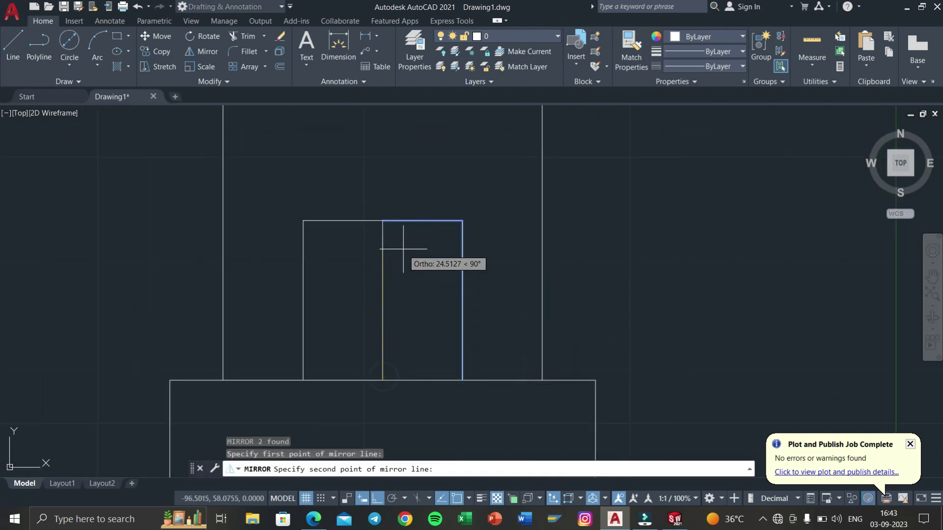
{"action": "left_click", "coordinate": [402, 249]}
{"action": "left_click", "coordinate": [418, 290]}
Erase the leftover middle vertical line and make ACAD_ISO02W100 the current linetype
{"action": "left_click", "coordinate": [399, 246]}
{"action": "left_click", "coordinate": [360, 287]}
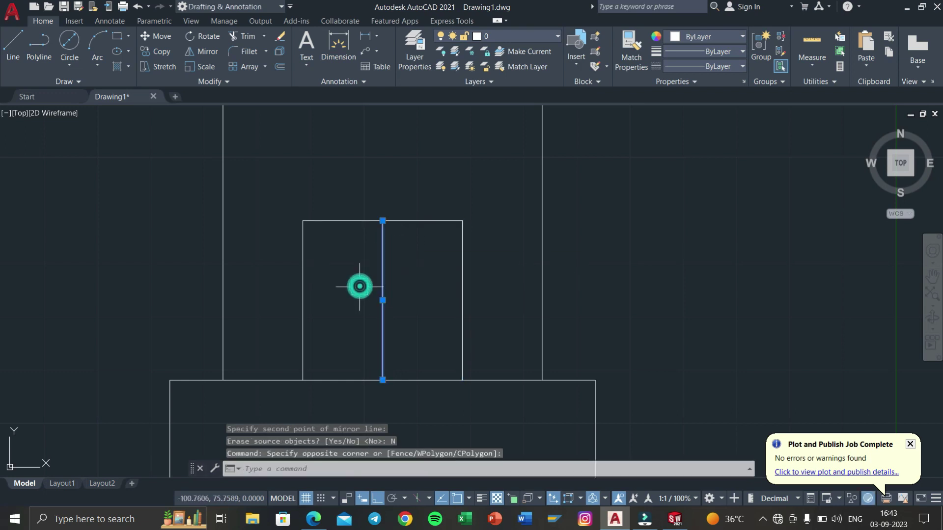
{"action": "key", "text": "Delete"}
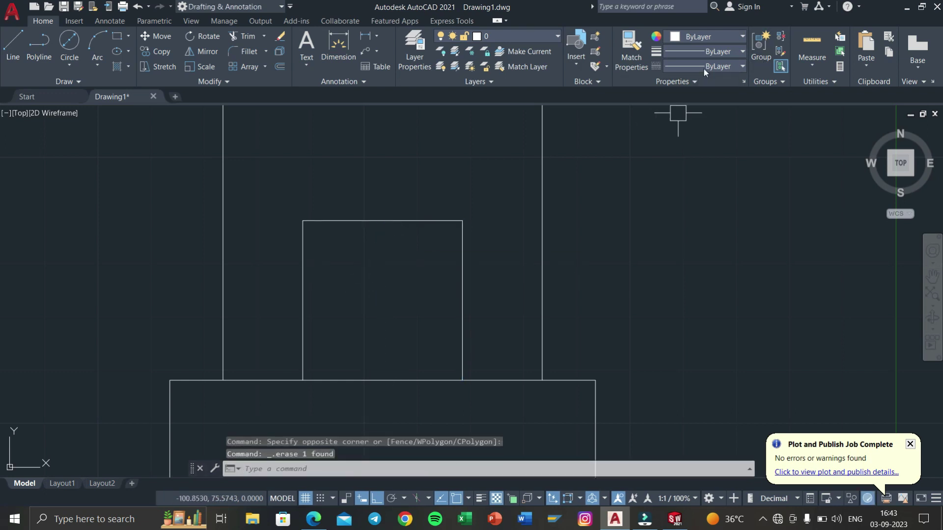
{"action": "left_click", "coordinate": [703, 67]}
{"action": "left_click", "coordinate": [703, 111]}
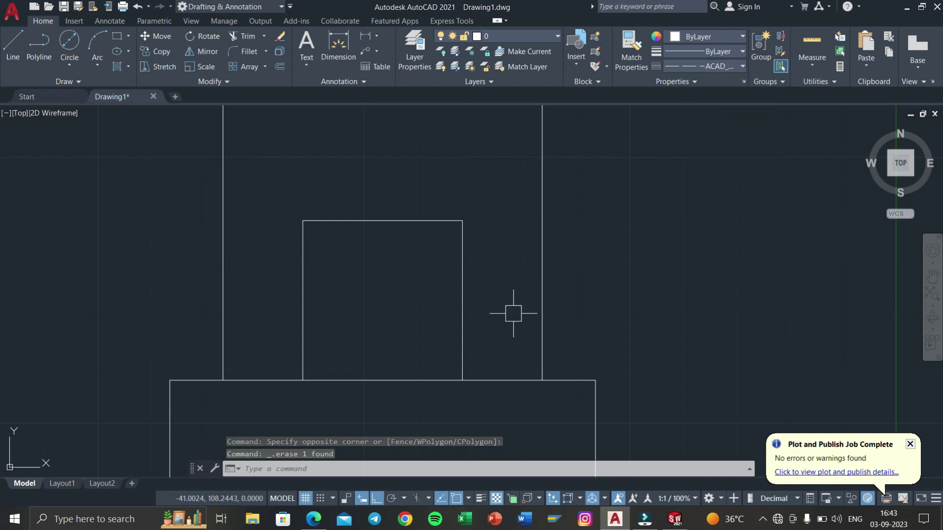
{"action": "type", "text": "o"}
{"action": "key", "text": "Return"}
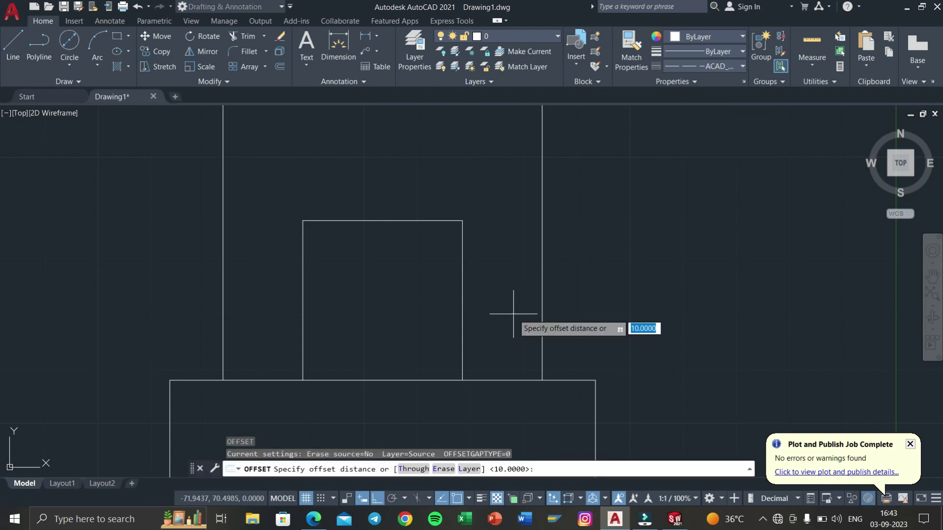
Offset the rectangle's left and right sides 5 units inward
{"action": "type", "text": "5"}
{"action": "key", "text": "Return"}
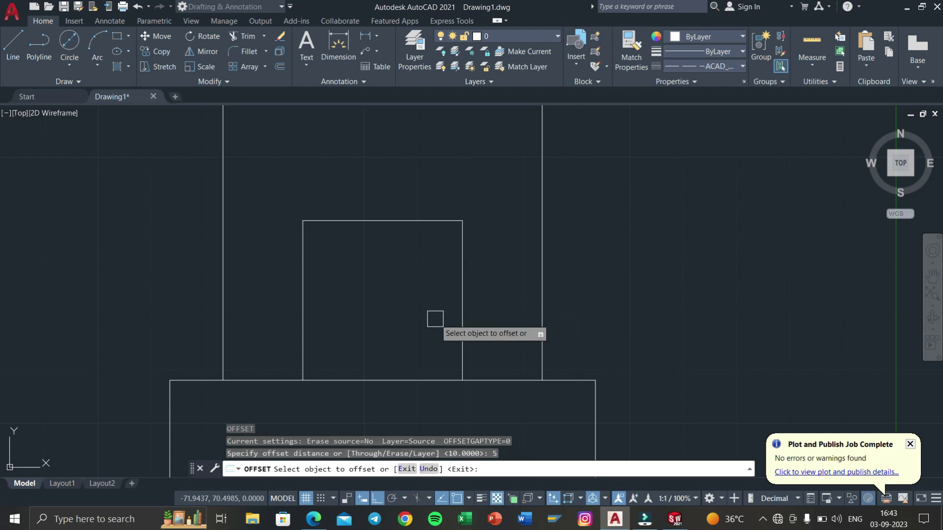
{"action": "left_click", "coordinate": [463, 324]}
{"action": "left_click", "coordinate": [432, 320]}
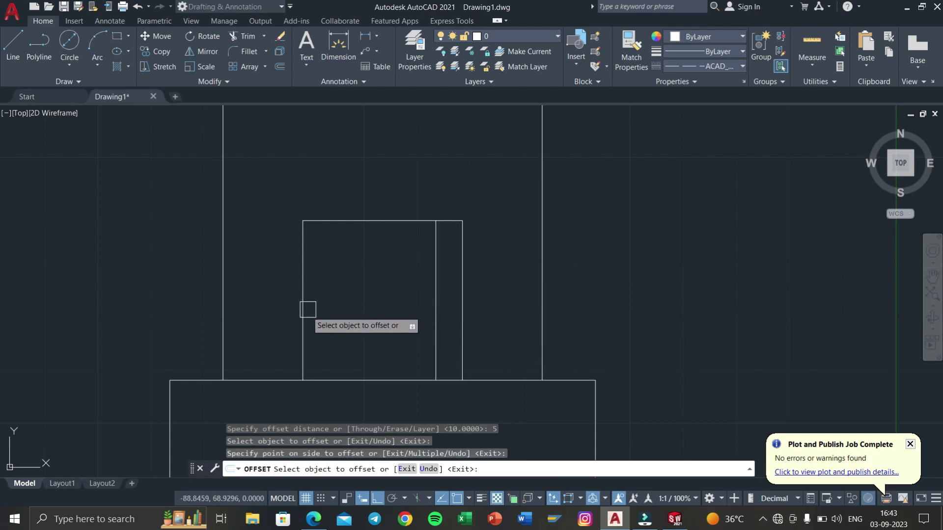
{"action": "left_click", "coordinate": [304, 309]}
{"action": "left_click", "coordinate": [339, 310]}
{"action": "key", "text": "Escape"}
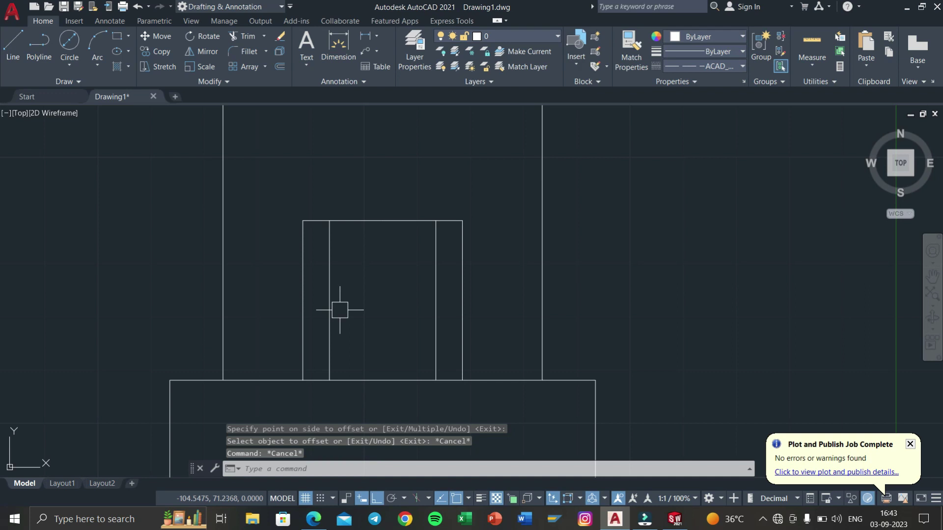
Change the two inner offset lines to the dashed linetype and zoom out
{"action": "left_click", "coordinate": [444, 292]}
{"action": "left_click", "coordinate": [319, 323]}
{"action": "left_click", "coordinate": [702, 67]}
{"action": "left_click", "coordinate": [692, 104]}
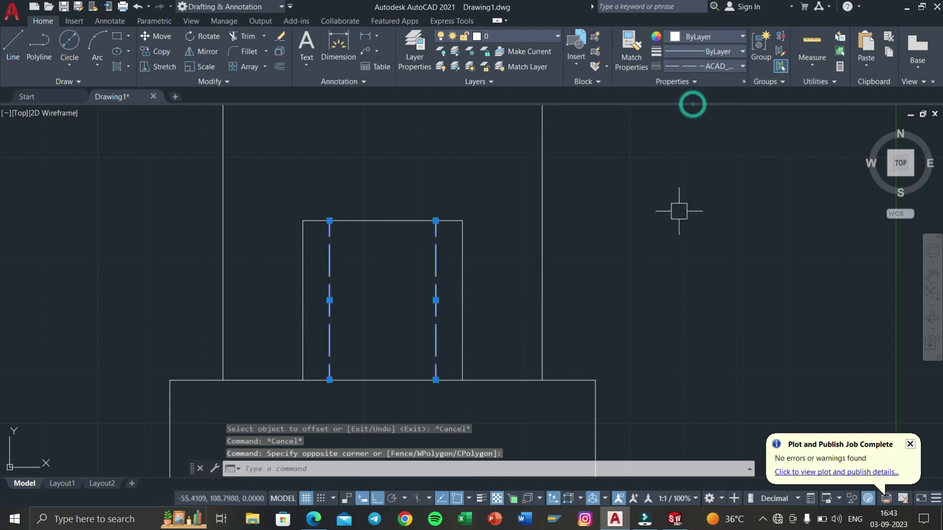
{"action": "key", "text": "Escape"}
{"action": "scroll", "coordinate": [679, 211], "scroll_direction": "down", "scroll_amount": 2}
{"action": "scroll", "coordinate": [678, 209], "scroll_direction": "down", "scroll_amount": 2}
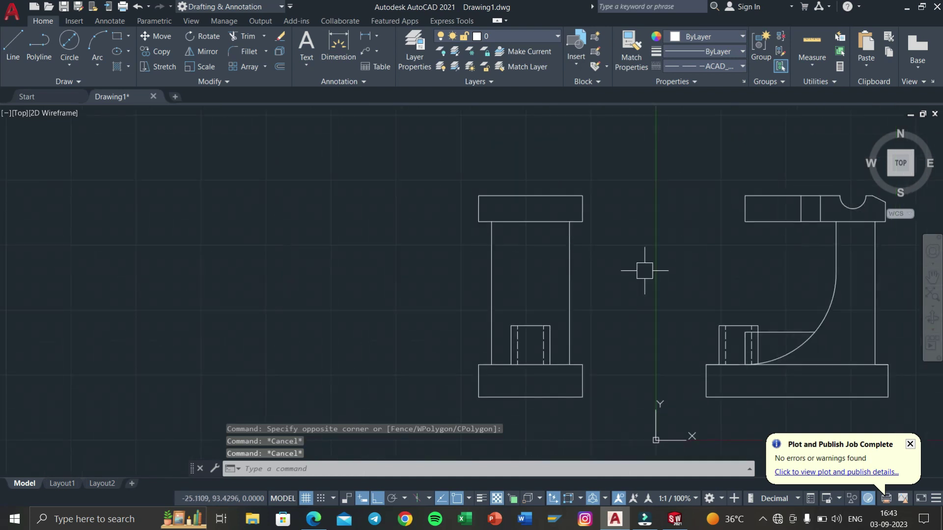
{"action": "scroll", "coordinate": [642, 270], "scroll_direction": "down", "scroll_amount": 2}
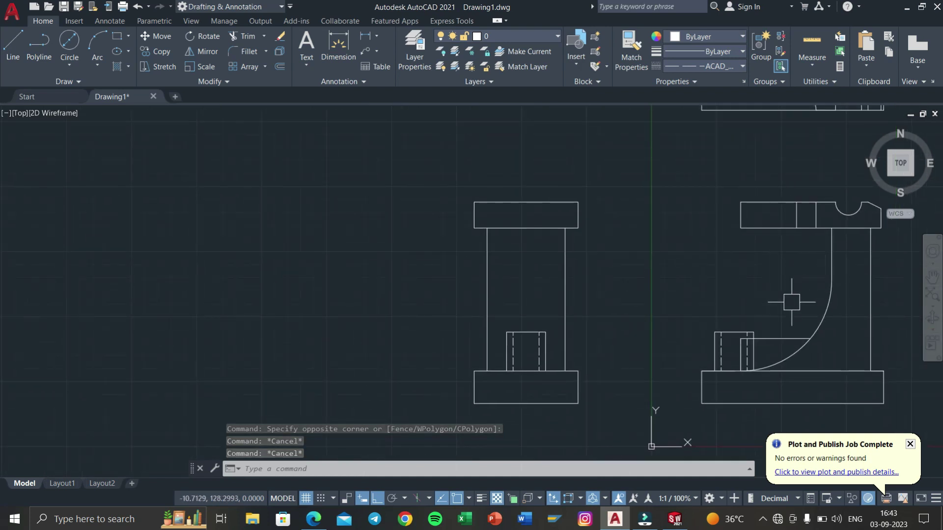
Place a horizontal construction line (XL) through the arc's top end
{"action": "type", "text": "xl"}
{"action": "key", "text": "Return"}
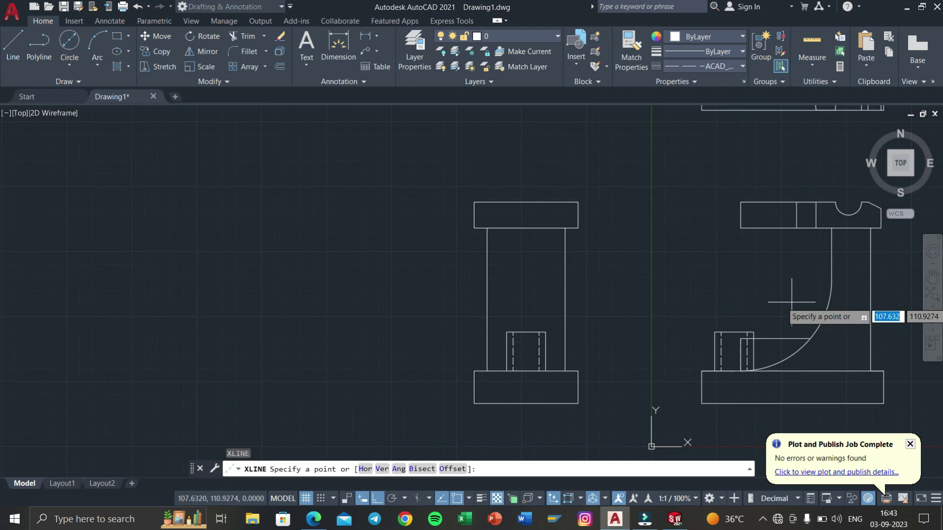
{"action": "left_click", "coordinate": [367, 469]}
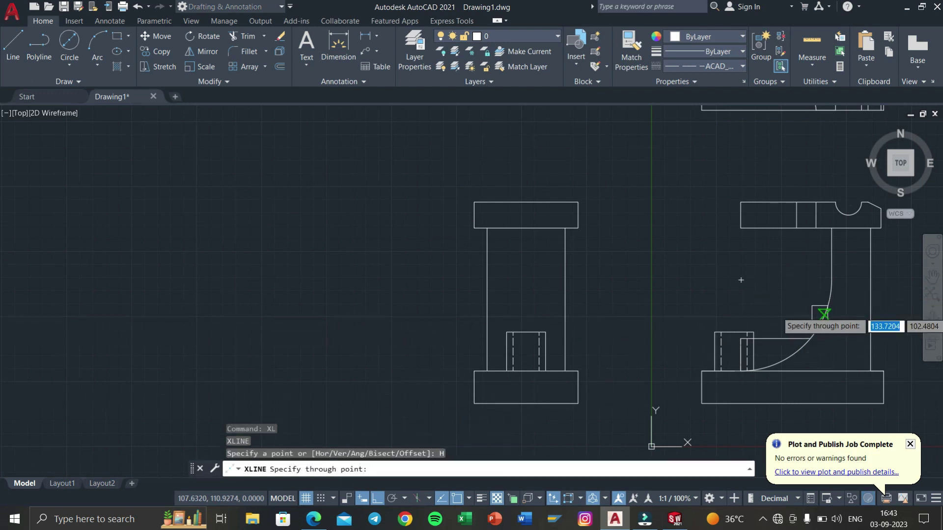
{"action": "left_click", "coordinate": [831, 280]}
{"action": "key", "text": "Escape"}
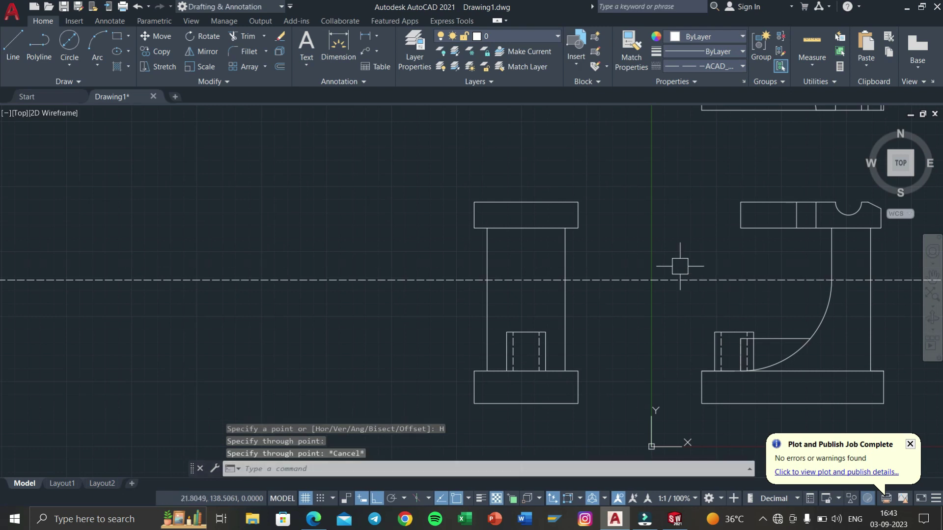
{"action": "middle_click_drag", "start_coordinate": [679, 266], "coordinate": [451, 265]}
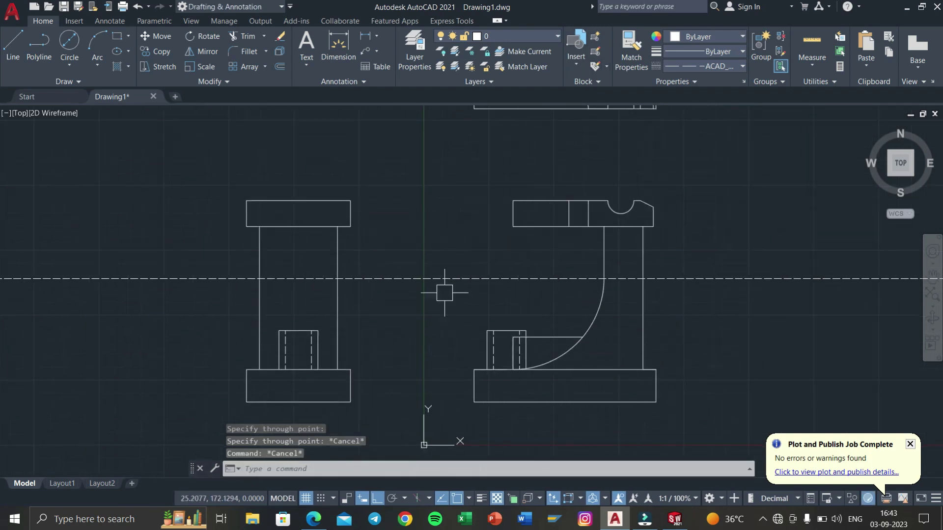
Set the construction line's linetype to ByLayer and review D6.pdf
{"action": "left_click", "coordinate": [462, 278]}
{"action": "left_click", "coordinate": [702, 66]}
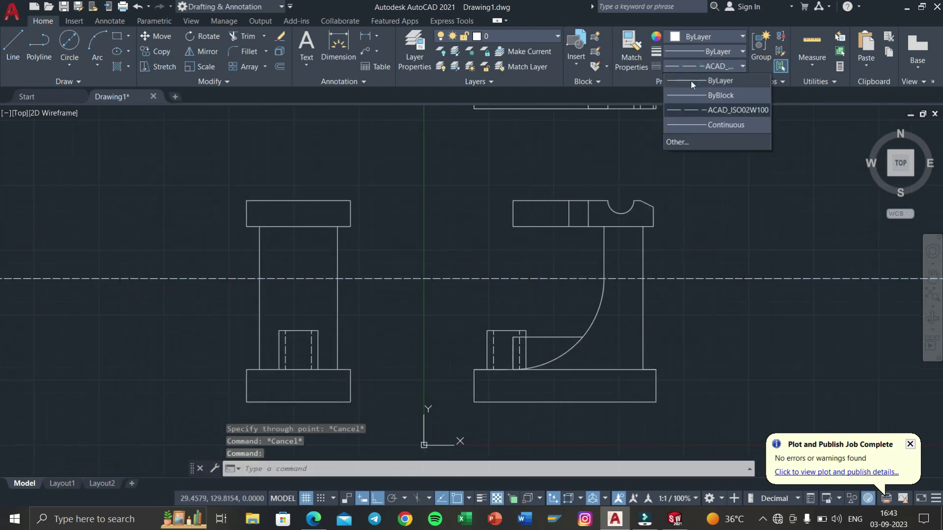
{"action": "middle_click_drag", "start_coordinate": [464, 236], "coordinate": [576, 219]}
{"action": "key", "text": "Escape"}
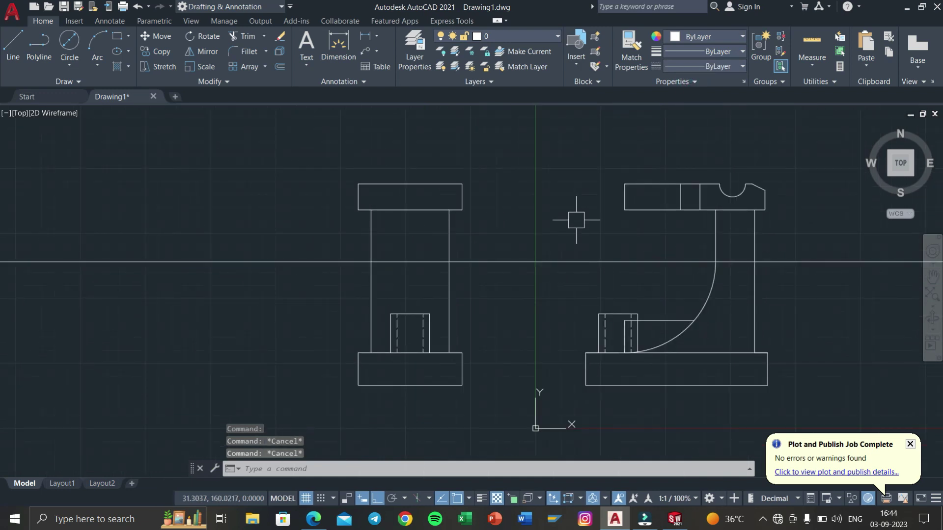
{"action": "left_click", "coordinate": [312, 519]}
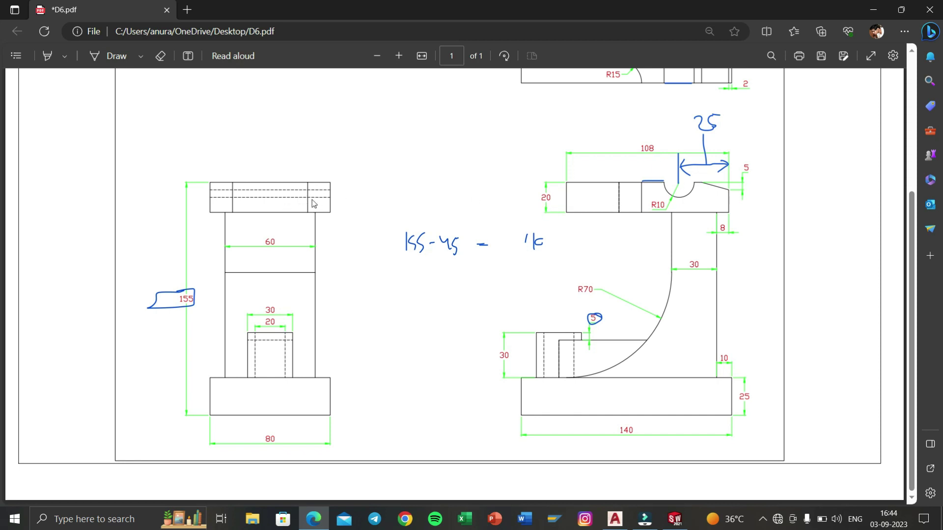
{"action": "scroll", "coordinate": [314, 203], "scroll_direction": "up", "scroll_amount": 3}
Offset both end edges of the left view's top block 15 units inward
{"action": "left_click", "coordinate": [873, 9]}
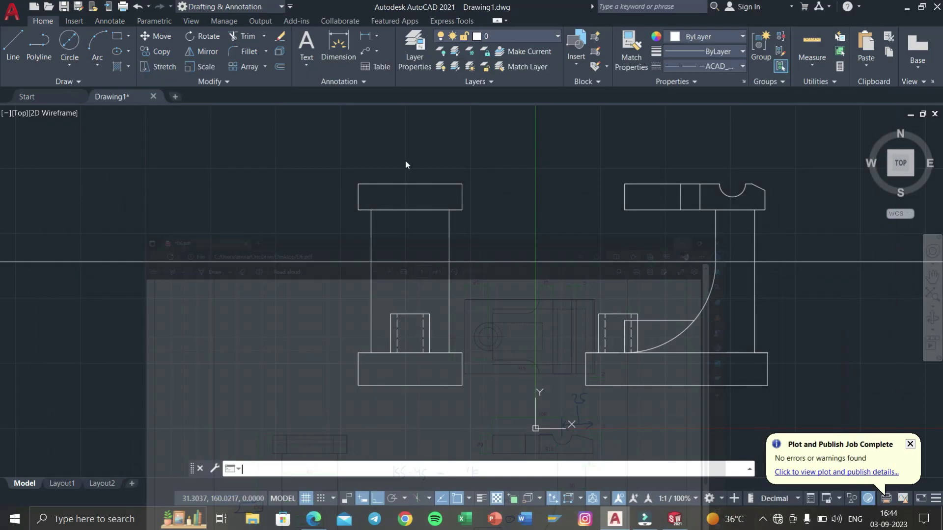
{"action": "type", "text": "o"}
{"action": "key", "text": "Return"}
{"action": "type", "text": "15"}
{"action": "key", "text": "Return"}
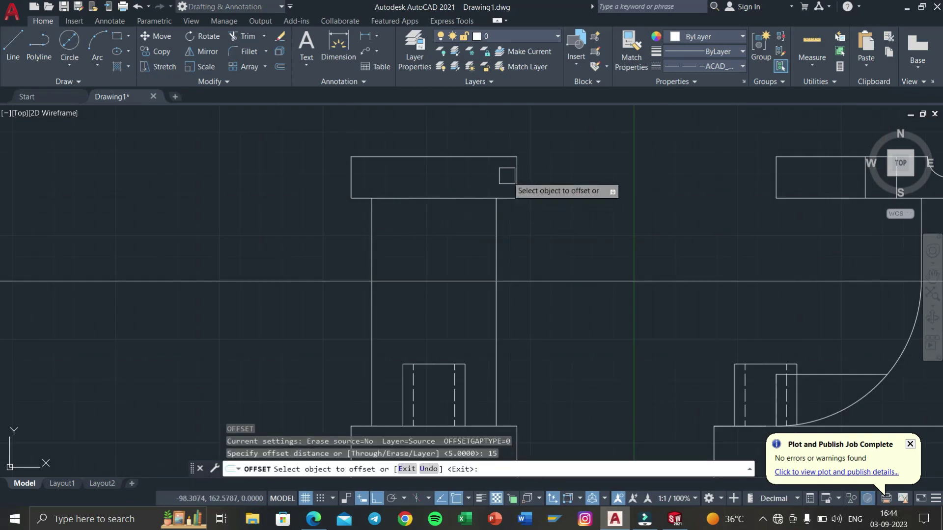
{"action": "left_click", "coordinate": [505, 179]}
{"action": "left_click", "coordinate": [499, 180]}
{"action": "left_click", "coordinate": [374, 180]}
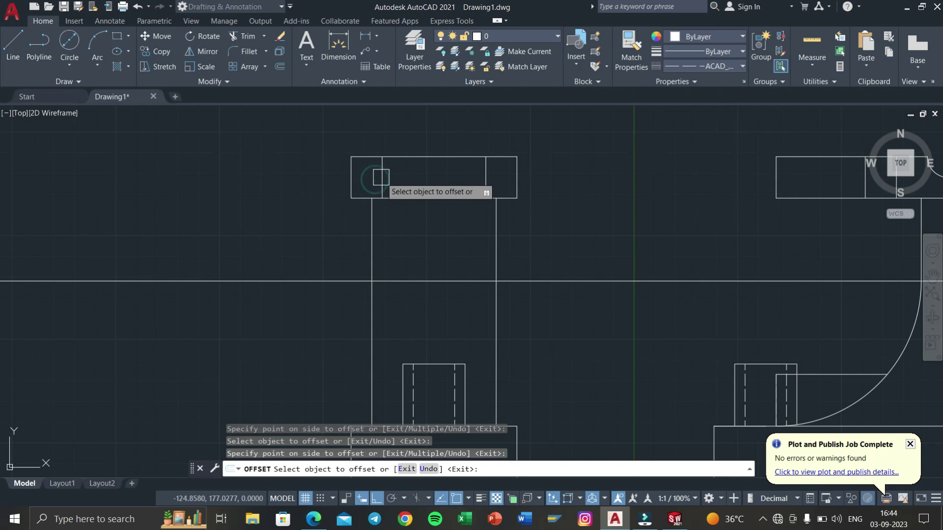
{"action": "key", "text": "Escape"}
{"action": "key", "text": "Escape"}
{"action": "key", "text": "Escape"}
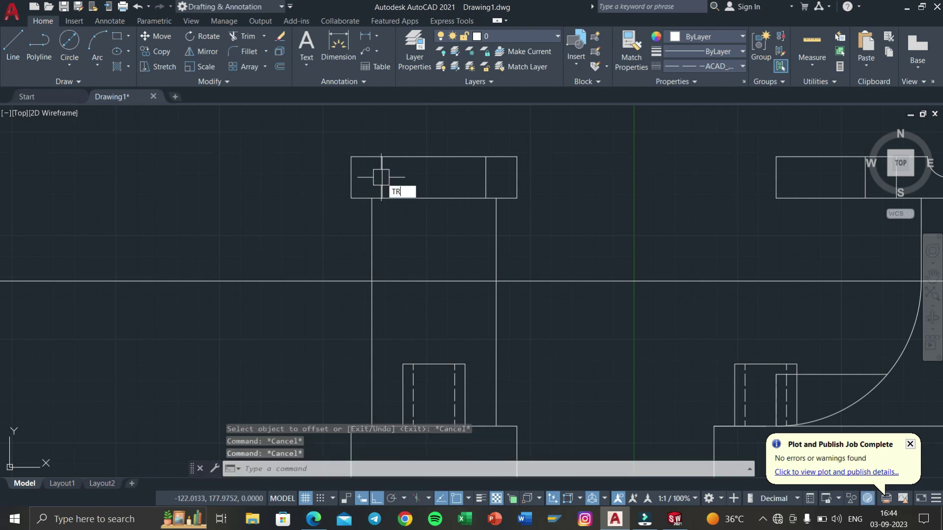
Cancel the trim and erase the horizontal construction line
{"action": "key", "text": "Return"}
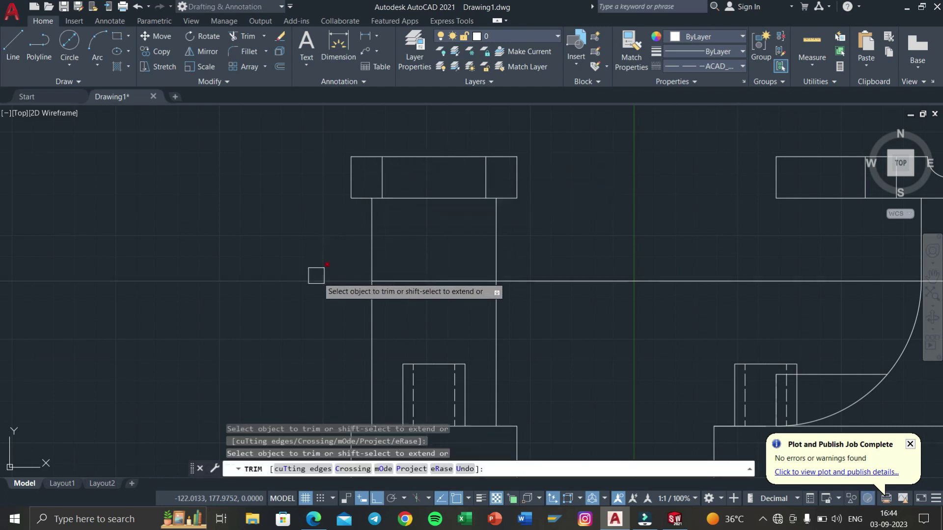
{"action": "middle_click_drag", "start_coordinate": [619, 275], "coordinate": [396, 263]}
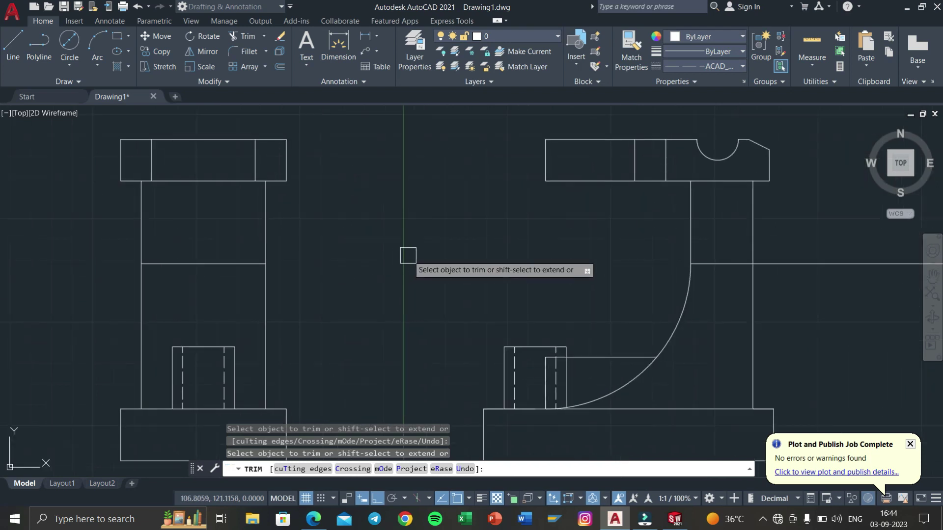
{"action": "key", "text": "Escape"}
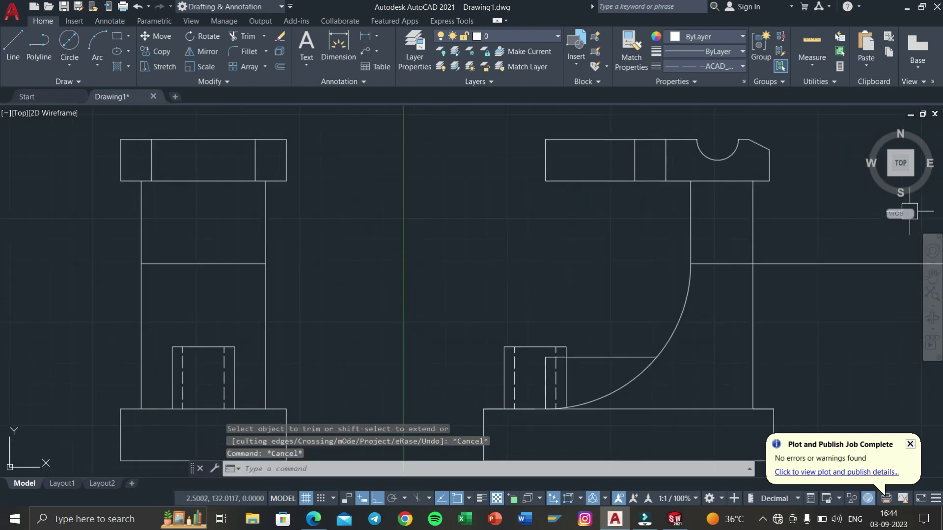
{"action": "left_click", "coordinate": [864, 287]}
{"action": "left_click", "coordinate": [861, 245]}
{"action": "key", "text": "Delete"}
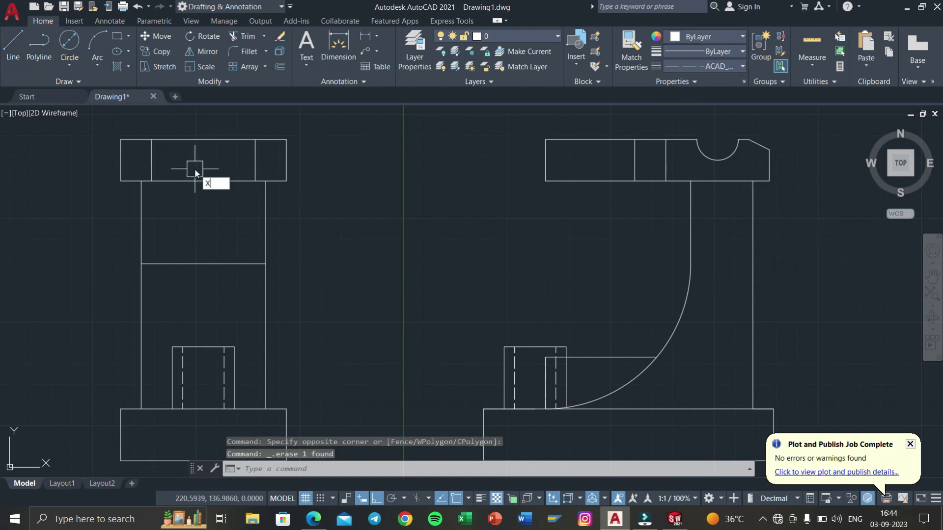
Project horizontal construction lines from the right view's top-block point and small lower step
{"action": "type", "text": "l"}
{"action": "key", "text": "Return"}
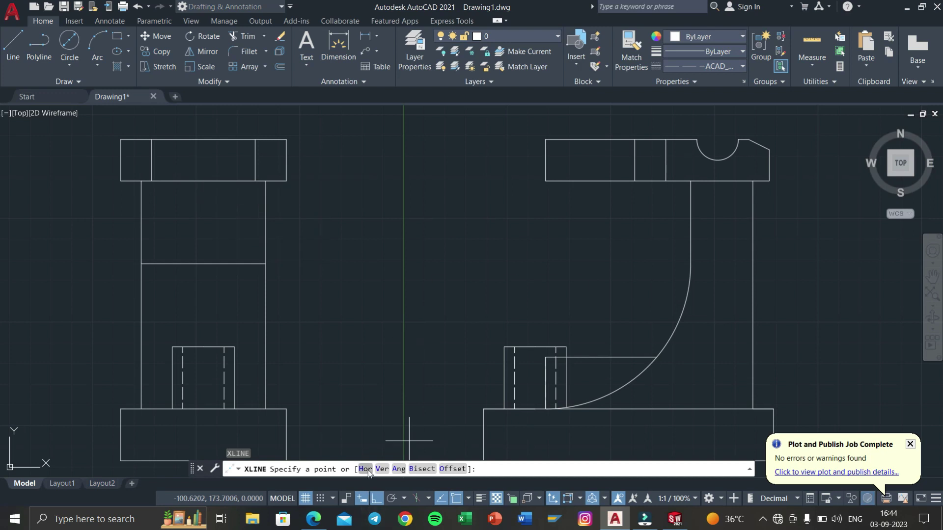
{"action": "left_click", "coordinate": [369, 472]}
{"action": "mouse_move", "coordinate": [762, 157]}
{"action": "middle_mouse_down"}
{"action": "mouse_move", "coordinate": [671, 154]}
{"action": "mouse_move", "coordinate": [686, 176]}
{"action": "mouse_move", "coordinate": [596, 185]}
{"action": "middle_mouse_up"}
{"action": "scroll", "coordinate": [671, 154], "scroll_direction": "up", "scroll_amount": 4}
{"action": "left_click", "coordinate": [686, 175]}
{"action": "middle_click_drag", "start_coordinate": [695, 185], "coordinate": [782, 183]}
{"action": "scroll", "coordinate": [740, 177], "scroll_direction": "down", "scroll_amount": 1}
{"action": "middle_click_drag", "start_coordinate": [462, 250], "coordinate": [536, 251]}
{"action": "scroll", "coordinate": [564, 218], "scroll_direction": "down", "scroll_amount": 2}
{"action": "scroll", "coordinate": [598, 254], "scroll_direction": "up", "scroll_amount": 2}
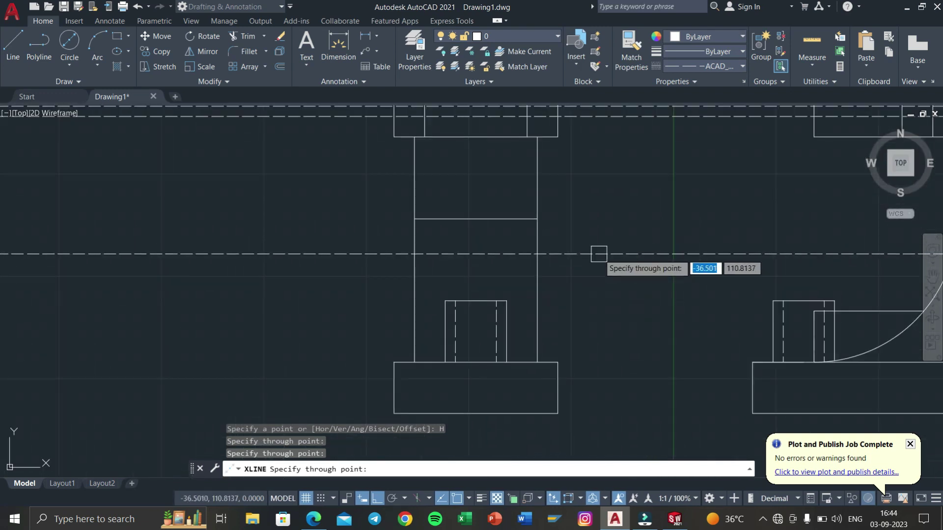
{"action": "middle_click_drag", "start_coordinate": [685, 273], "coordinate": [584, 251]}
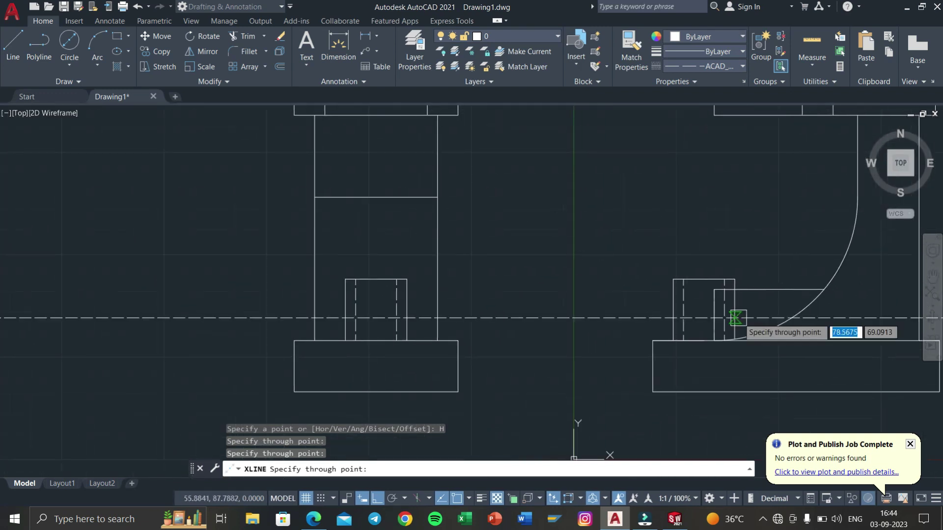
{"action": "left_click", "coordinate": [715, 290]}
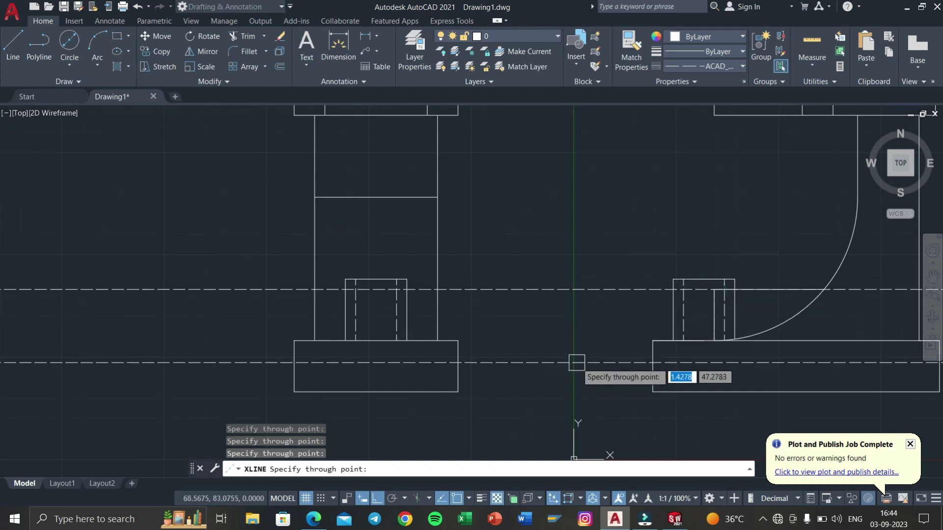
{"action": "key", "text": "Escape"}
{"action": "key", "text": "Escape"}
Trim the dashed lines between the views with fences so they fit the top block
{"action": "key", "text": "Return"}
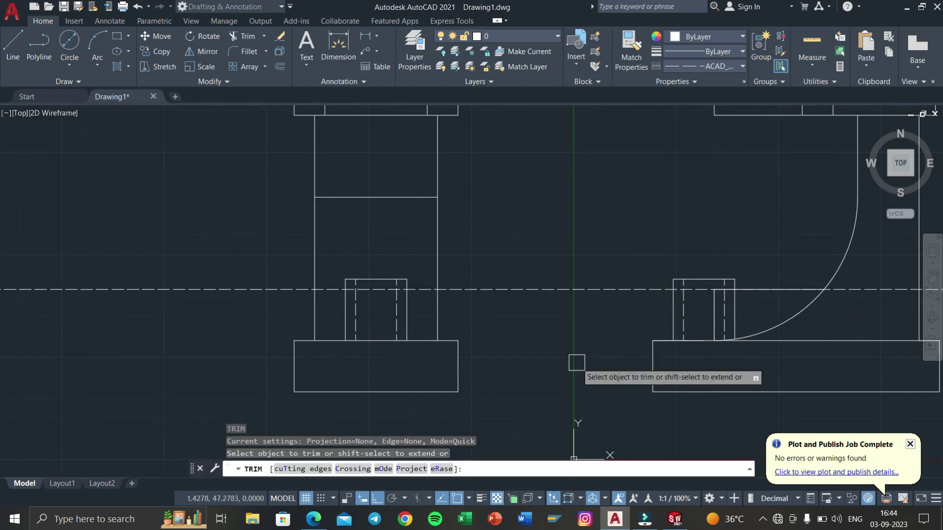
{"action": "left_click", "coordinate": [573, 290]}
{"action": "scroll", "coordinate": [292, 286], "scroll_direction": "up", "scroll_amount": 3}
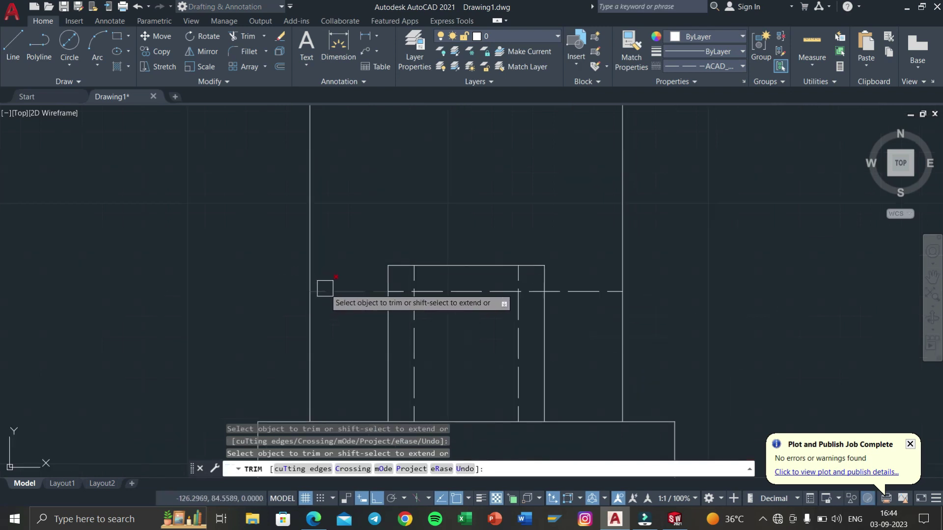
{"action": "middle_click_drag", "start_coordinate": [592, 289], "coordinate": [557, 354]}
{"action": "scroll", "coordinate": [582, 358], "scroll_direction": "down", "scroll_amount": 3}
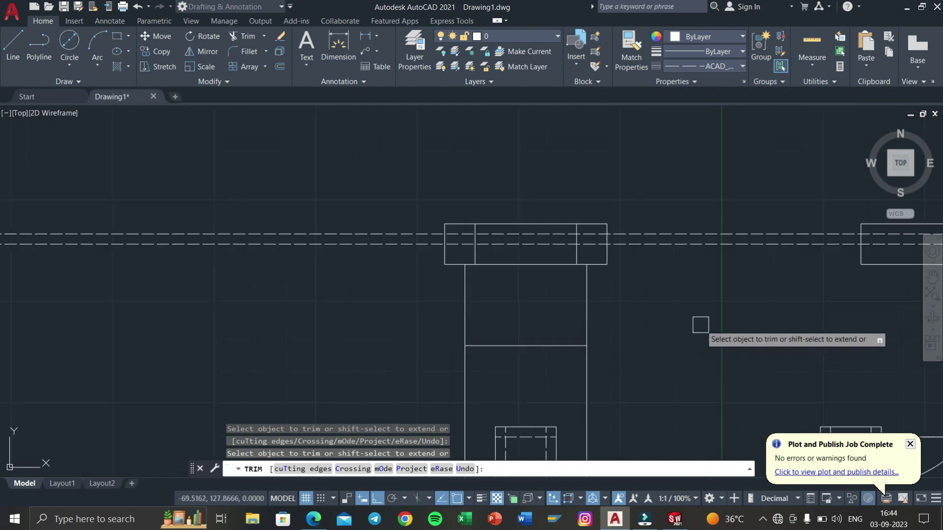
{"action": "left_click", "coordinate": [399, 298]}
{"action": "left_click", "coordinate": [400, 177]}
{"action": "key", "text": "Return"}
{"action": "middle_click_drag", "start_coordinate": [674, 290], "coordinate": [491, 285]}
{"action": "left_click", "coordinate": [549, 311]}
{"action": "left_click", "coordinate": [513, 161]}
{"action": "key", "text": "Return"}
{"action": "key", "text": "Escape"}
{"action": "key", "text": "Escape"}
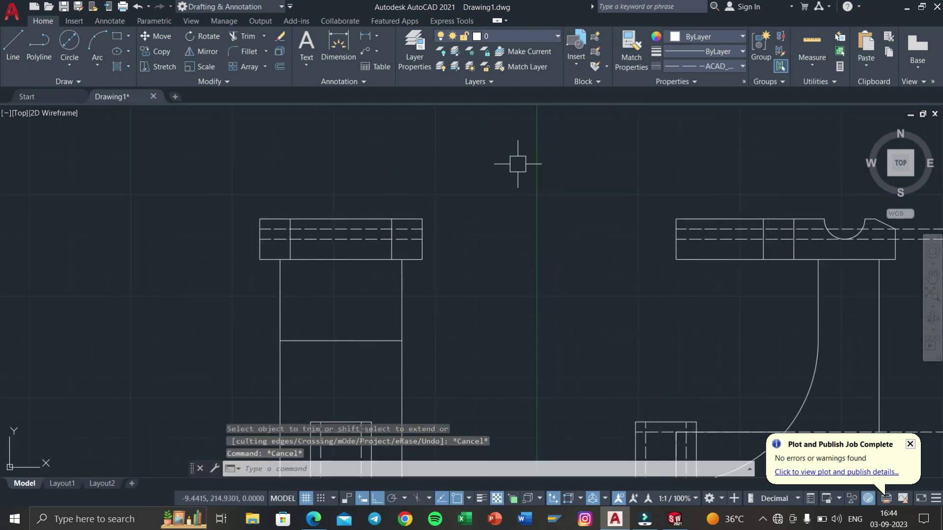
{"action": "scroll", "coordinate": [315, 228], "scroll_direction": "down", "scroll_amount": 3}
{"action": "left_click", "coordinate": [715, 362]}
Erase the three leftover long dashed lines and zoom out to show all views
{"action": "left_click", "coordinate": [667, 181]}
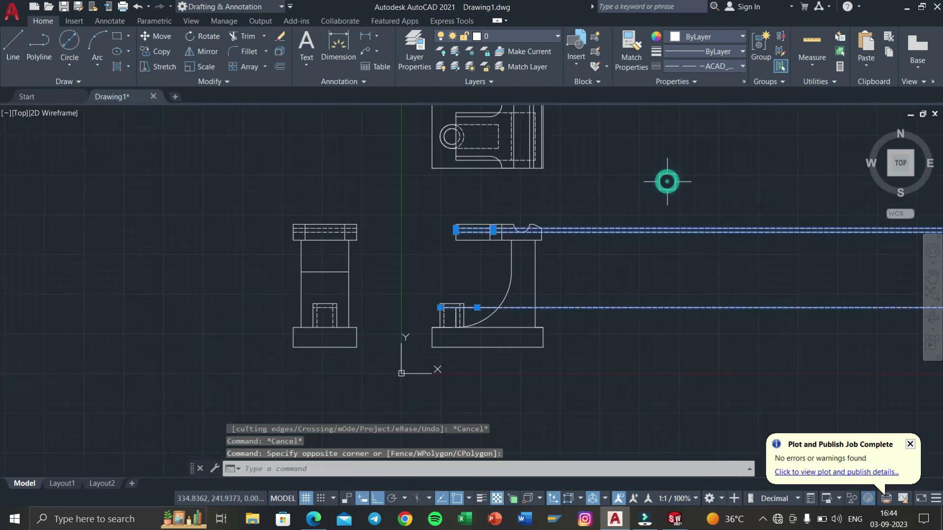
{"action": "key", "text": "Delete"}
{"action": "scroll", "coordinate": [353, 211], "scroll_direction": "up", "scroll_amount": 4}
{"action": "middle_click_drag", "start_coordinate": [353, 211], "coordinate": [350, 120]}
{"action": "scroll", "coordinate": [420, 167], "scroll_direction": "down", "scroll_amount": 2}
{"action": "middle_click_drag", "start_coordinate": [420, 167], "coordinate": [349, 226]}
{"action": "scroll", "coordinate": [349, 226], "scroll_direction": "down", "scroll_amount": 2}
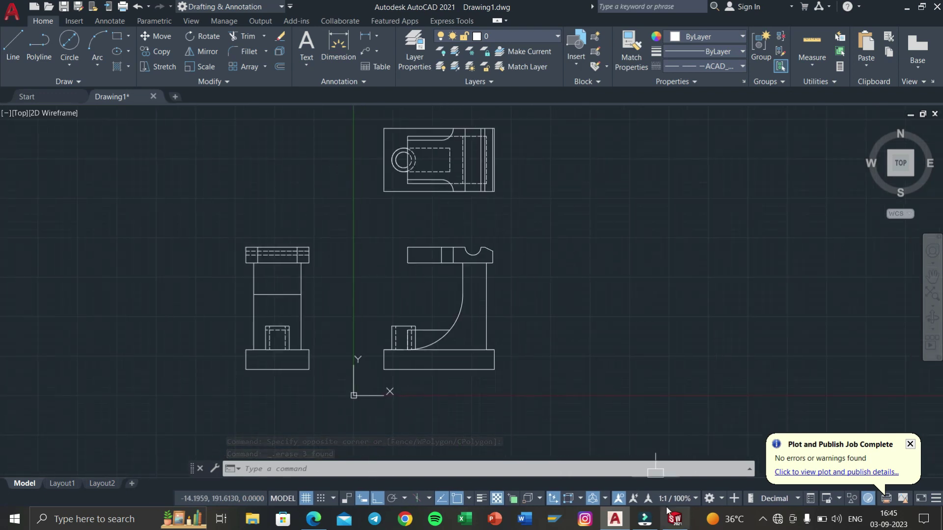
Orbit the 3D bracket model to compare it with the drawing
{"action": "left_click", "coordinate": [669, 513]}
{"action": "mouse_move", "coordinate": [665, 367]}
{"action": "middle_mouse_down"}
{"action": "mouse_move", "coordinate": [720, 241]}
{"action": "mouse_move", "coordinate": [641, 494]}
{"action": "middle_mouse_up"}
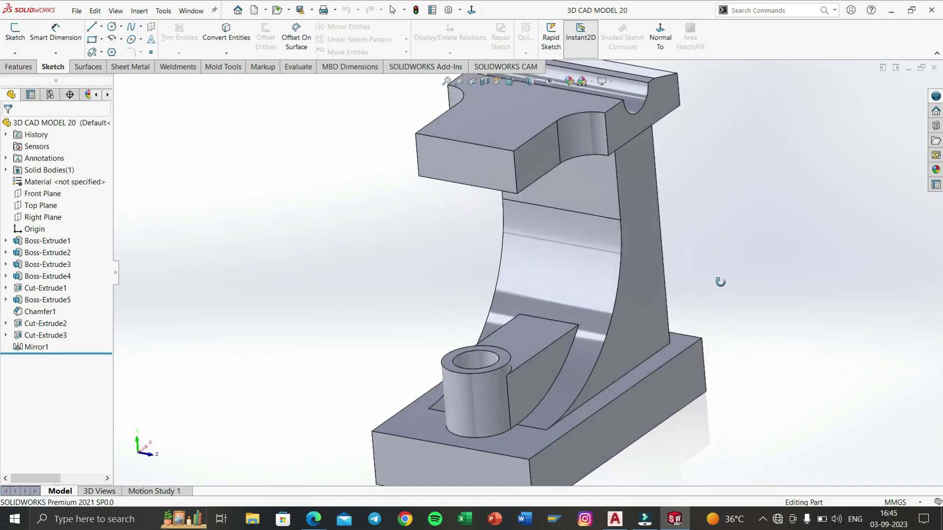
{"action": "left_click", "coordinate": [615, 518]}
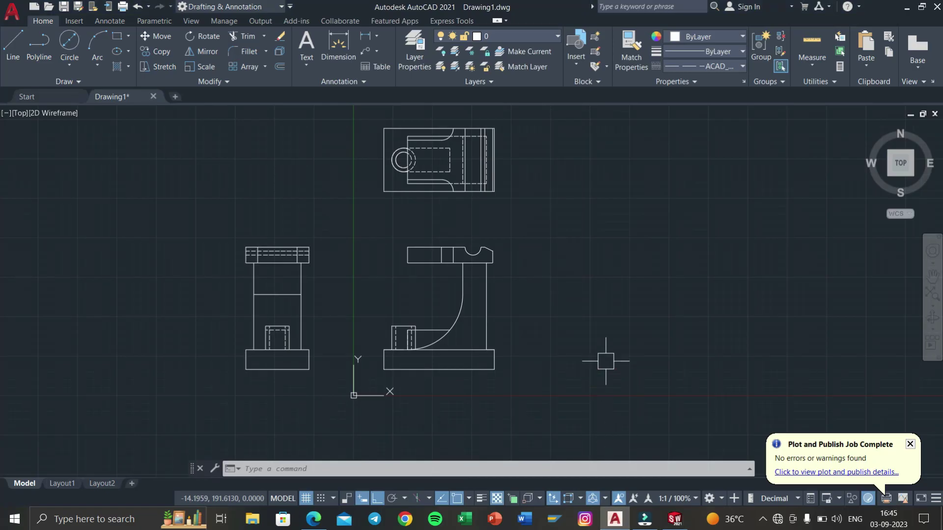